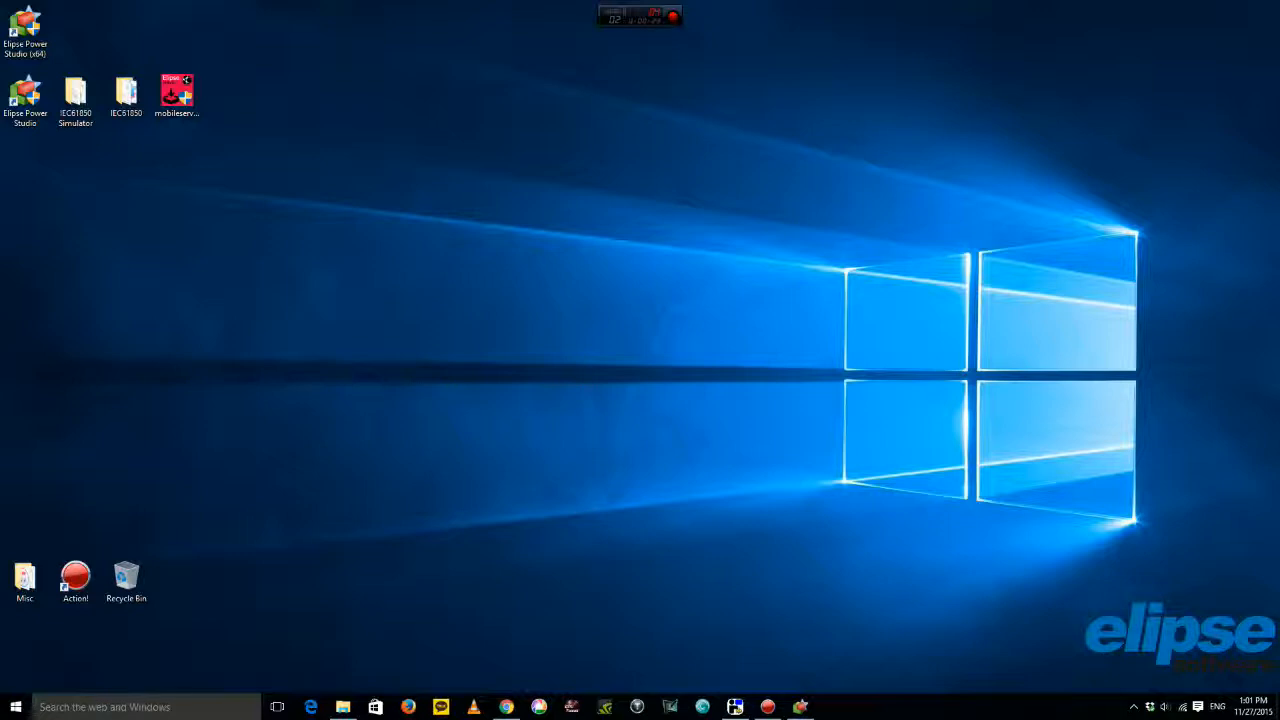
Back in Power Studio, expand the domain and Server objects and open the IEC61850 driver's tag configuration.
left_click(800, 706)
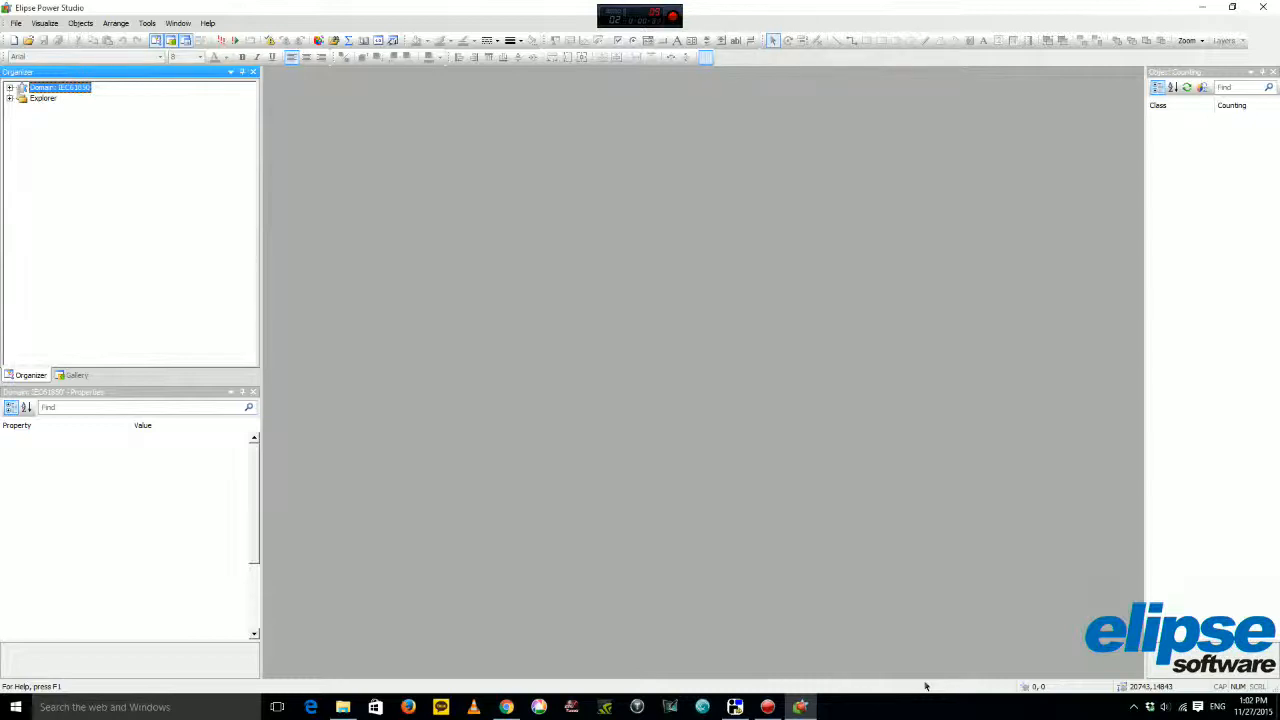
key("Right")
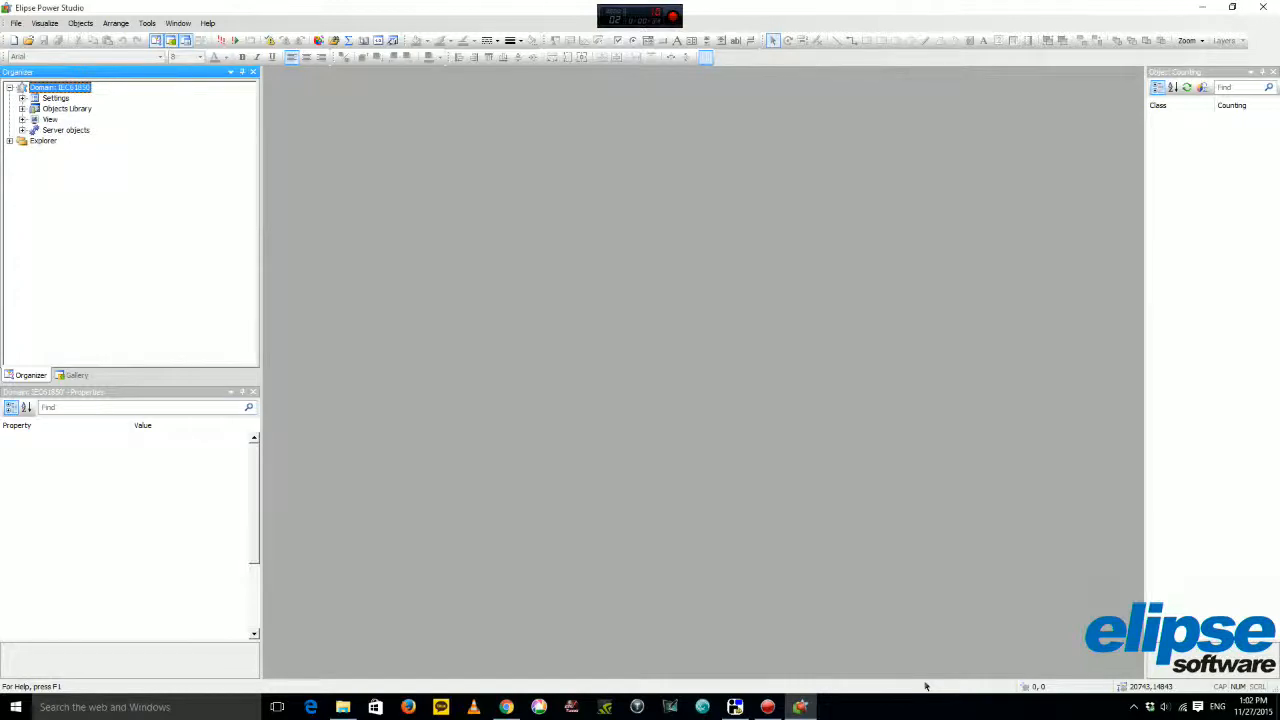
left_click(22, 194)
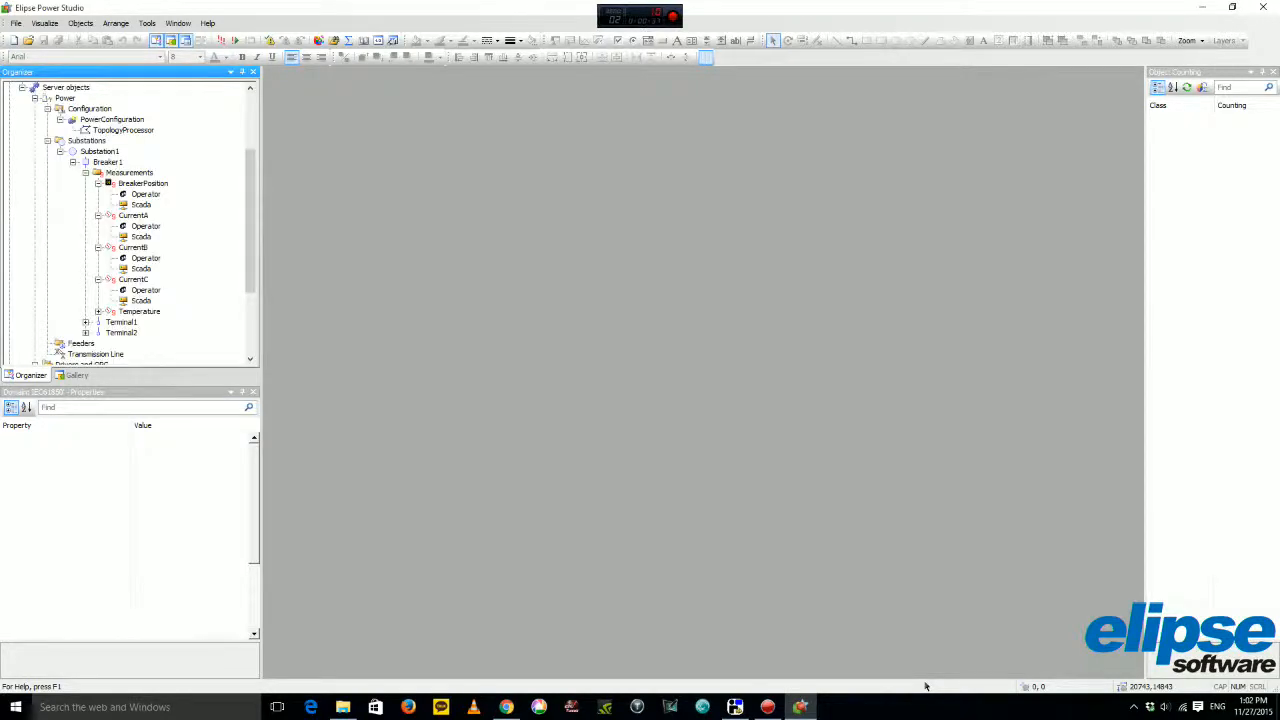
left_click_drag(250, 222, 250, 282)
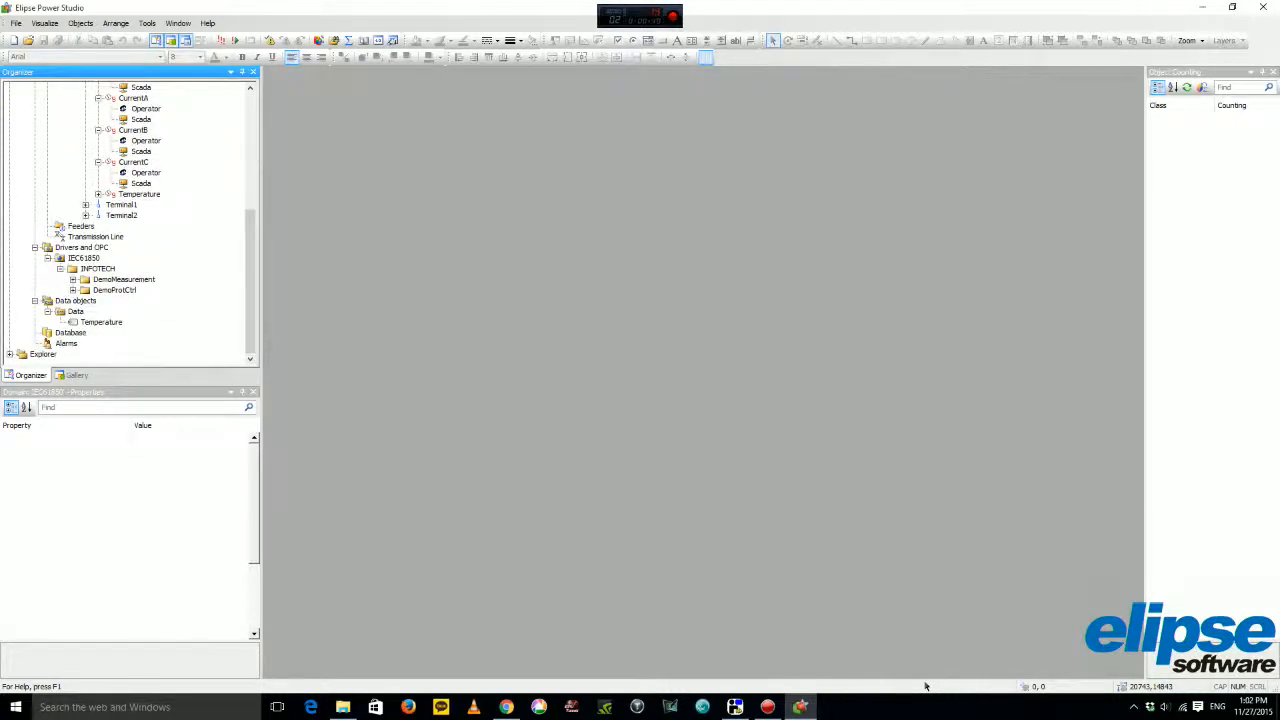
double_click(84, 258)
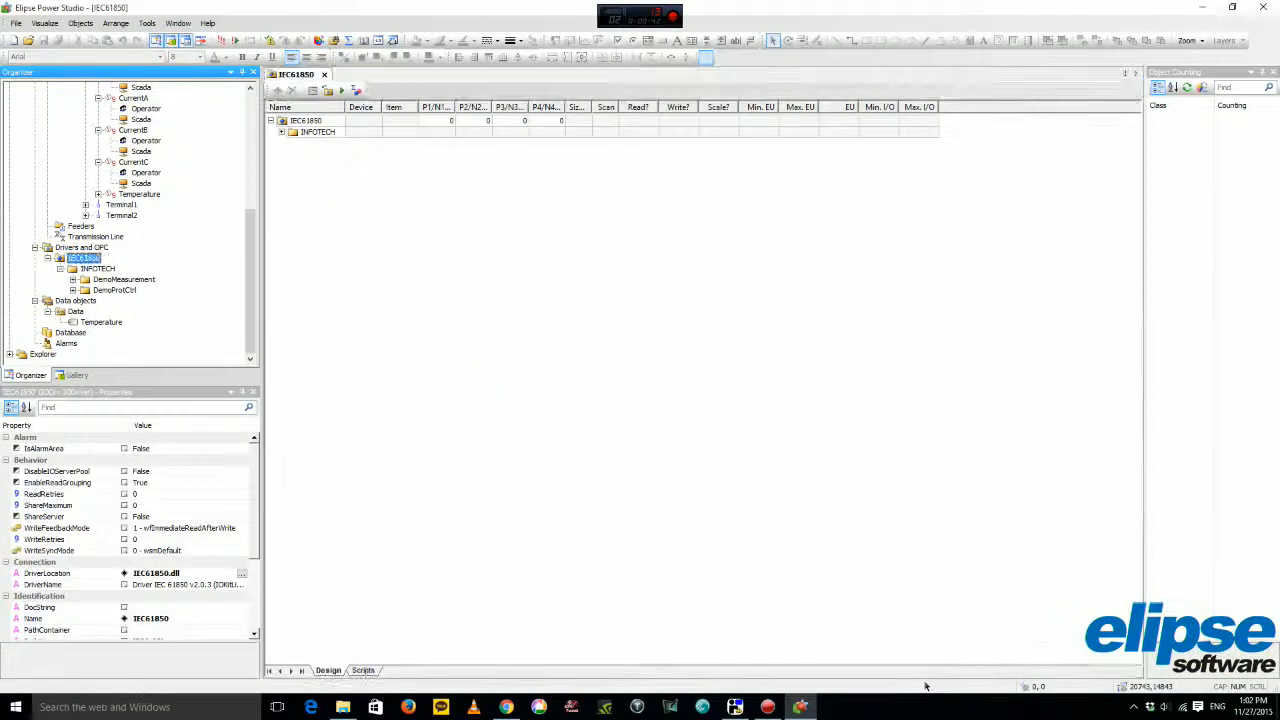
Expand INFOTECH's DemoMeasurement LLN0$DS1_Measurement dataset to show the phase A, B and C current items.
left_click(282, 132)
left_click(292, 143)
left_click(292, 166)
left_click(303, 155)
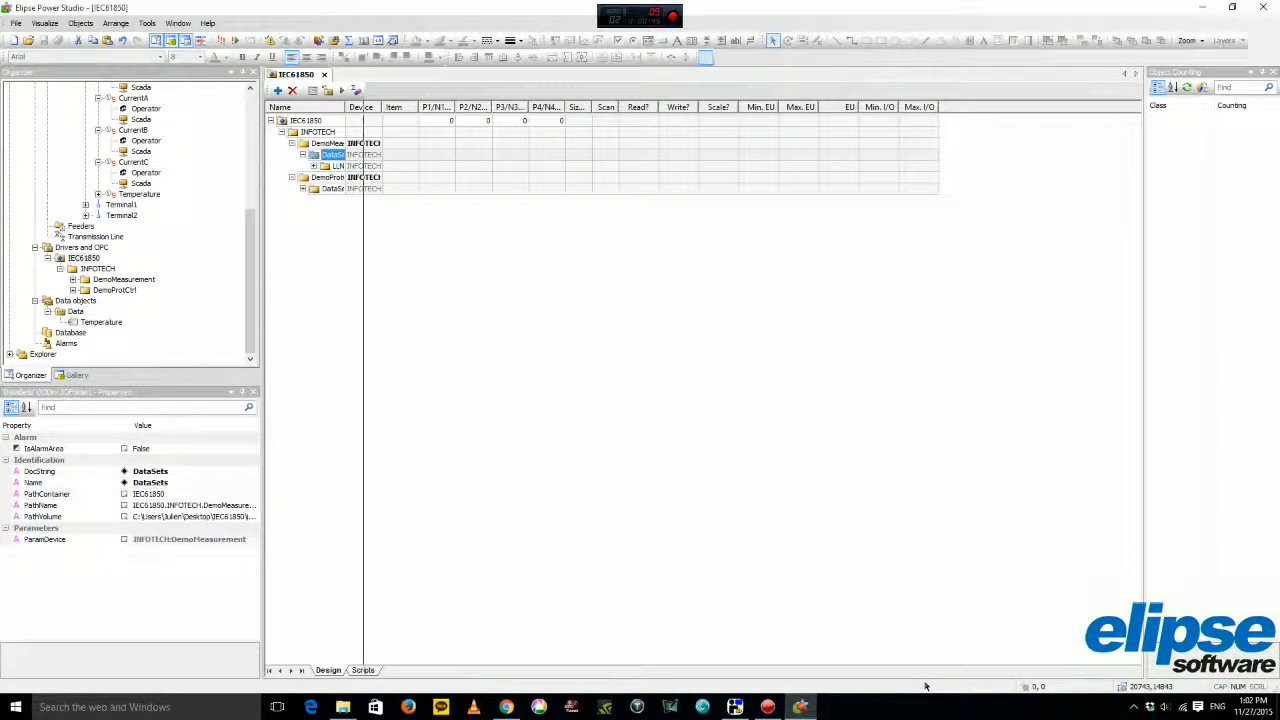
left_click(314, 166)
left_click(323, 177)
left_click(323, 200)
left_click(323, 222)
Expand each phase current's cVal and mag down to the f value.
left_click(334, 188)
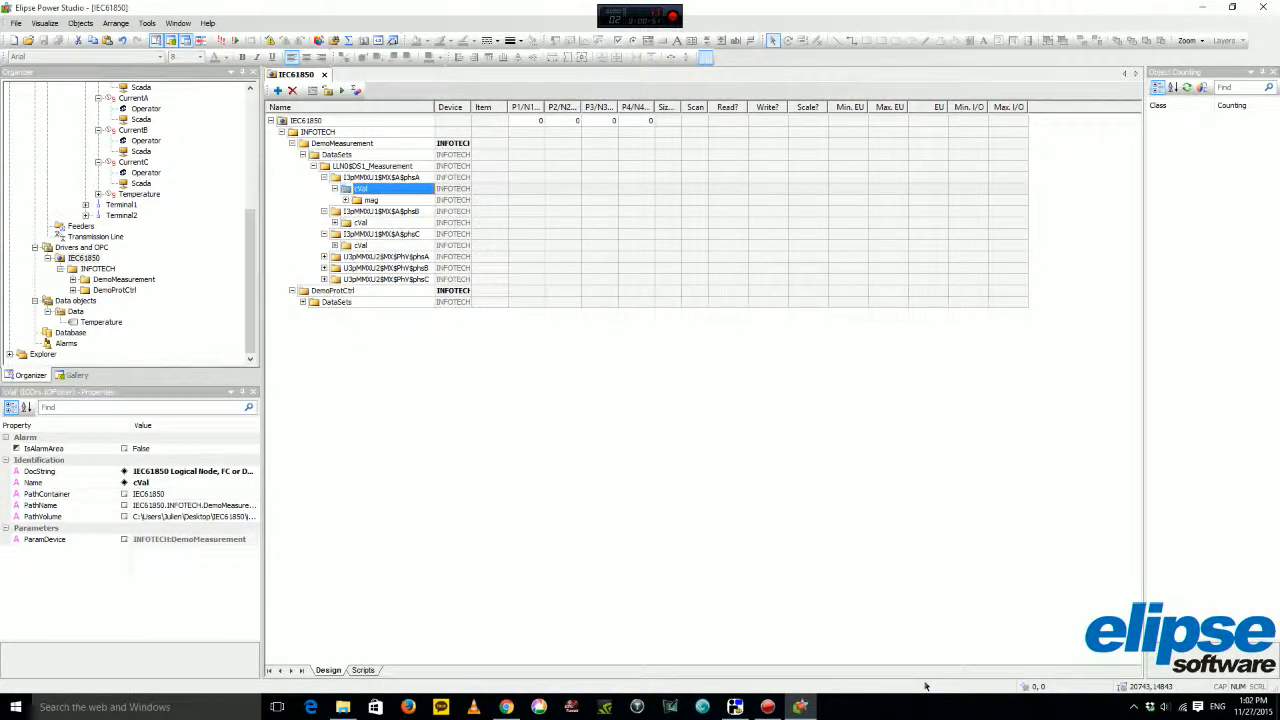
left_click(345, 200)
left_click(345, 233)
left_click(345, 245)
left_click(334, 279)
left_click(345, 290)
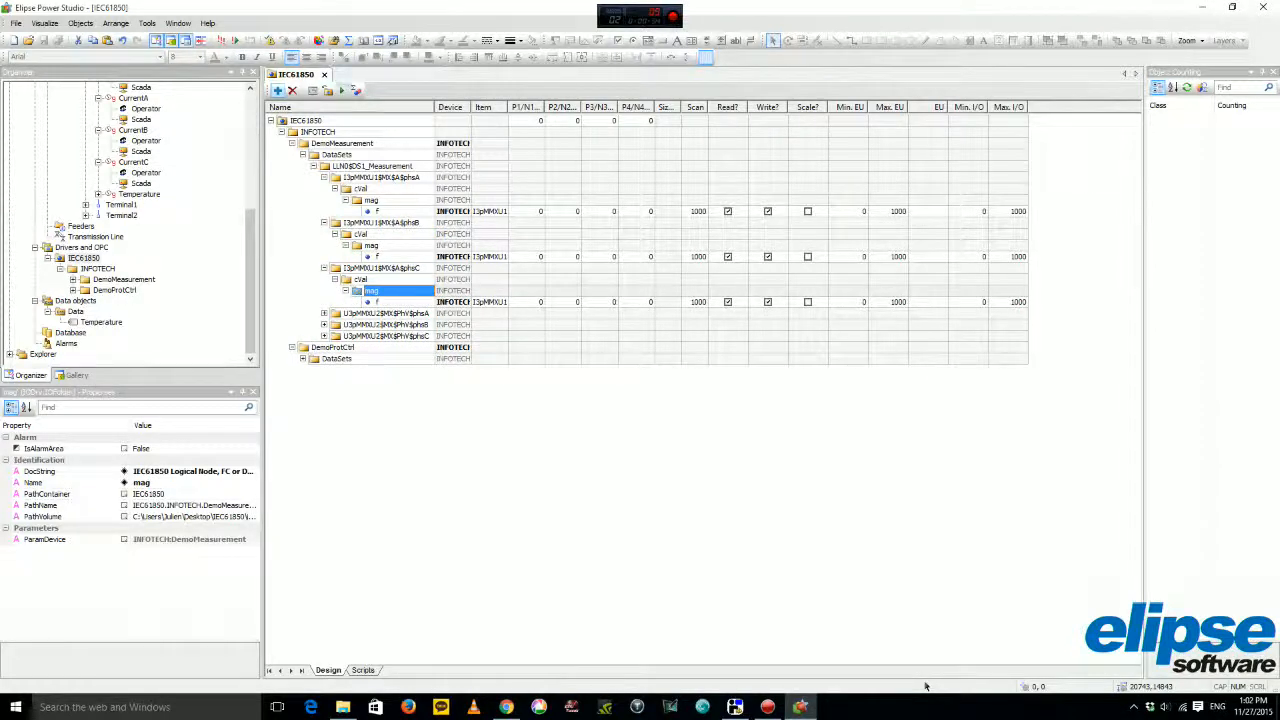
Activate driver communication and expand LLN0$DS2_Protection to show the breaker position stVal.
left_click(341, 91)
left_click(303, 358)
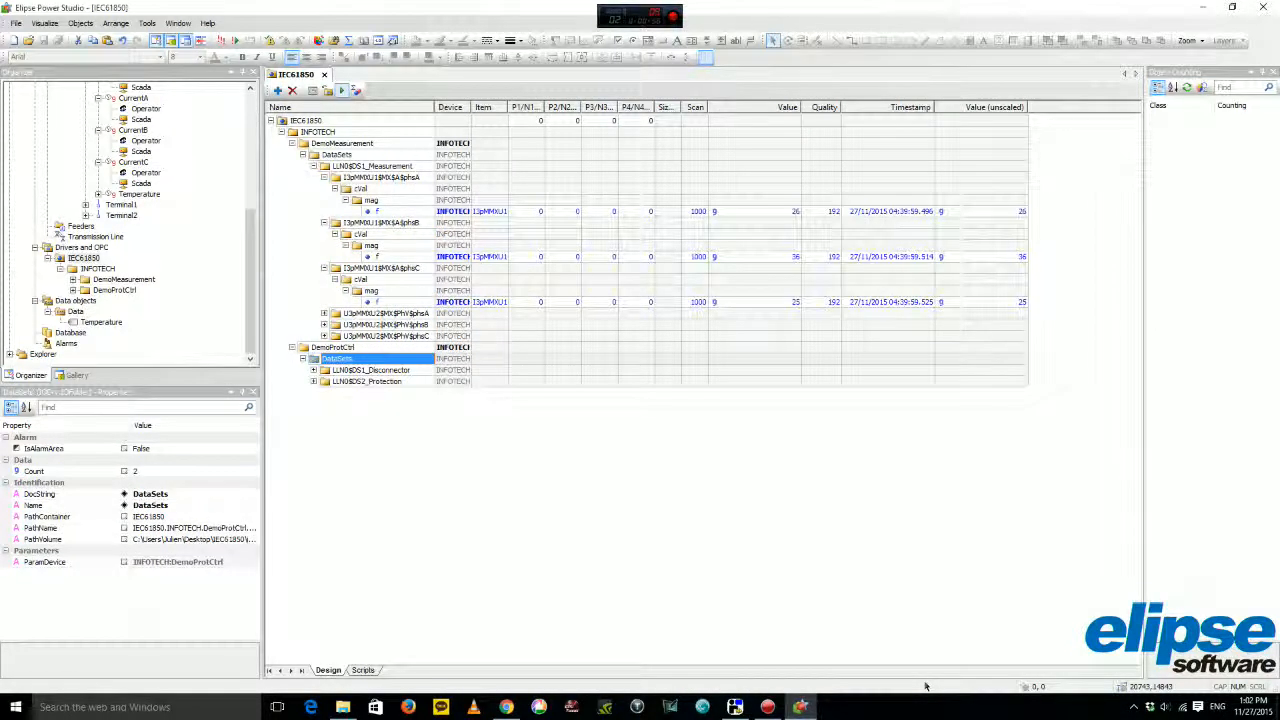
left_click(313, 381)
left_click(324, 392)
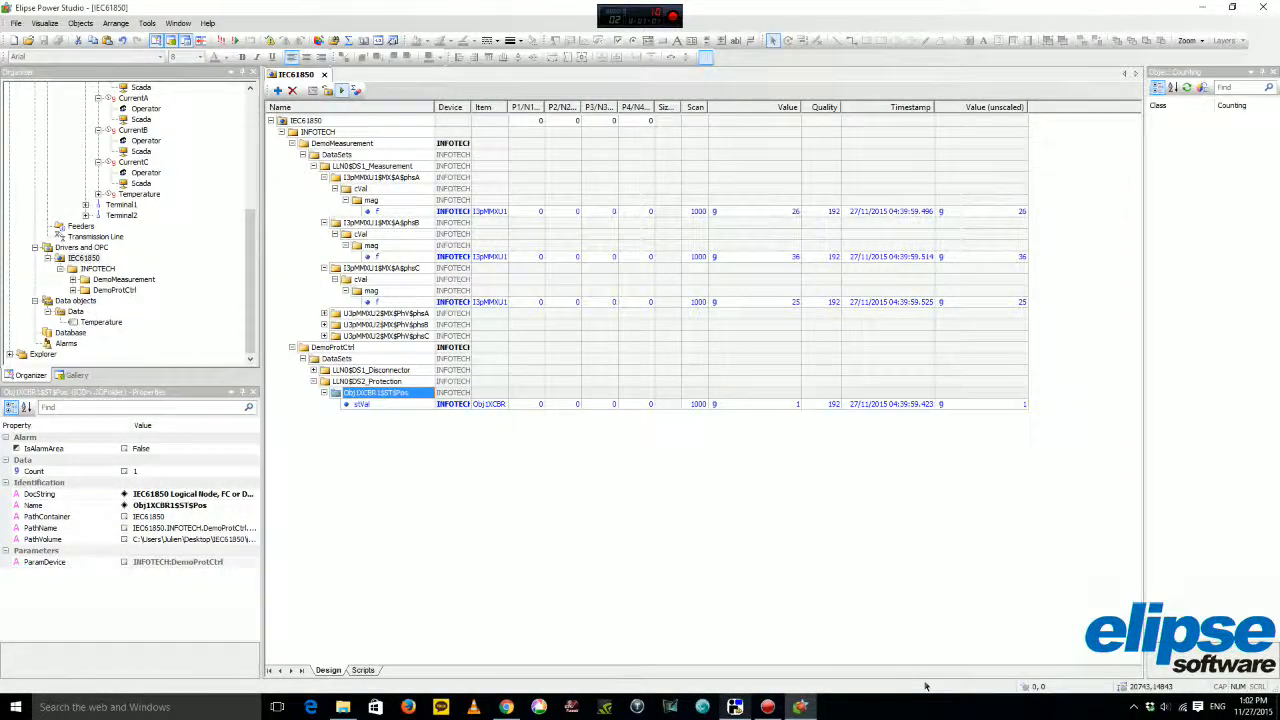
left_click(735, 707)
Set the relay simulator beside the tag grid to compare values, with phase A current now 14.
mouse_move(331, 139)
left_mouse_down()
mouse_move(750, 213)
mouse_move(753, 235)
mouse_move(564, 209)
mouse_move(336, 134)
left_mouse_up()
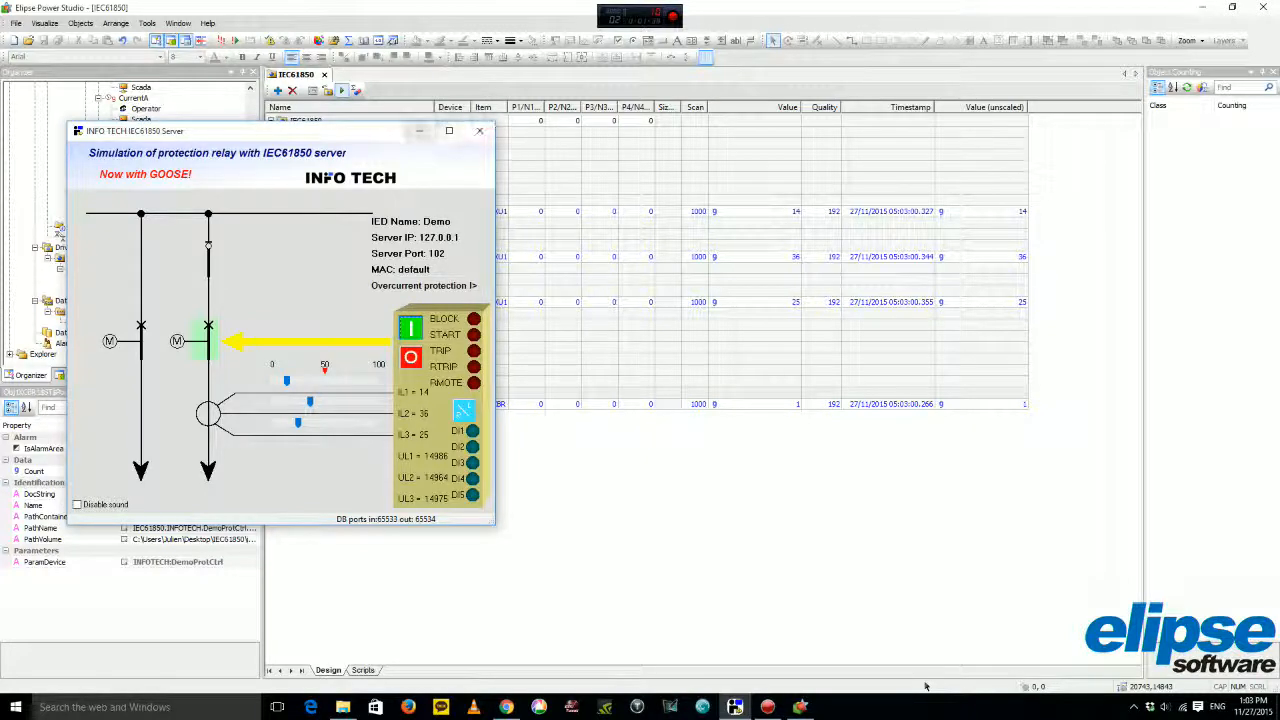
key("alt+Tab")
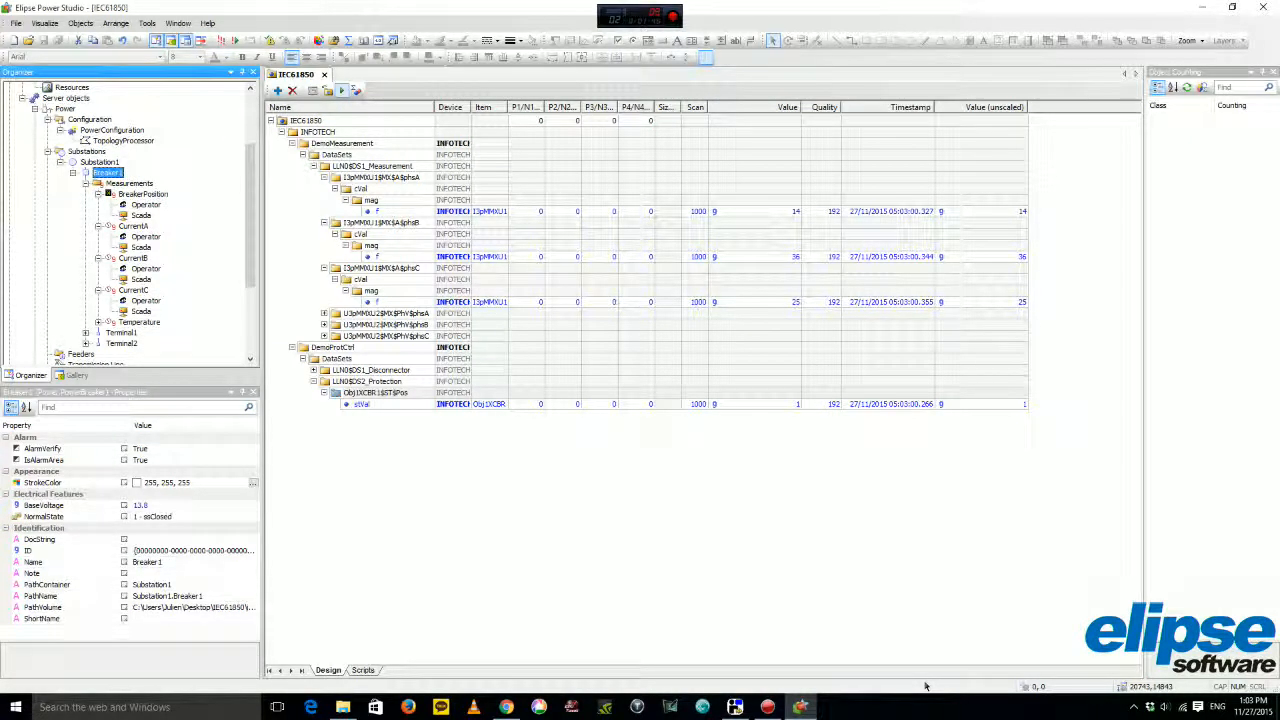
Step through Breaker1's CurrentA, CurrentB and BreakerPosition measurements in Organizer.
key("Down")
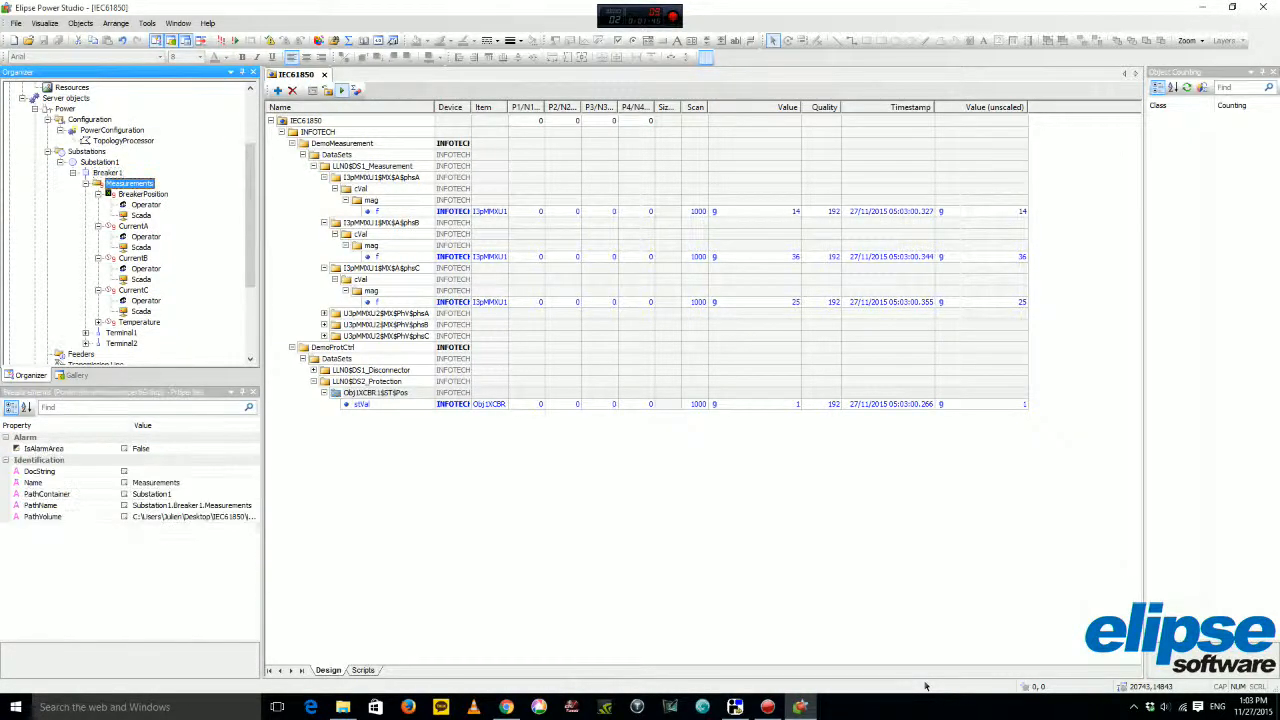
key("Down")
key("Down")
key("Down")
key("Down")
key("Down")
key("Down")
key("Down")
key("Up")
key("Up")
key("Up")
key("Up")
key("Up")
key("Up")
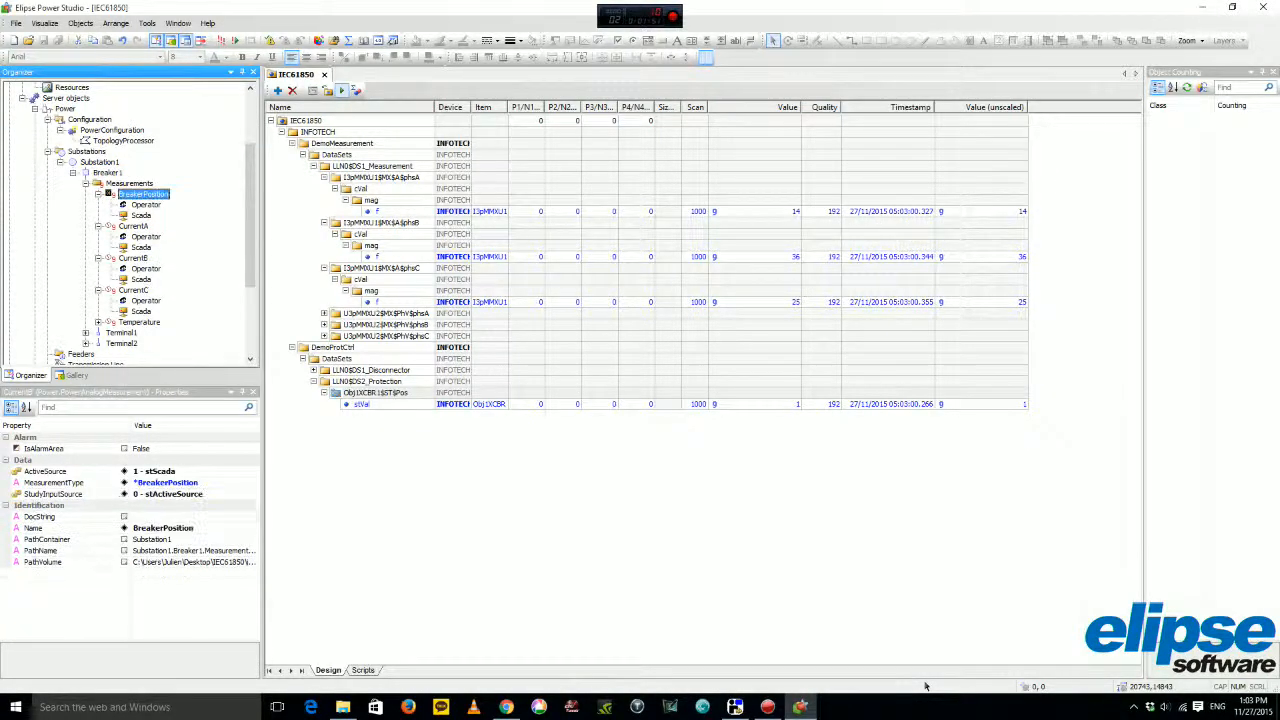
left_click_drag(250, 215, 250, 277)
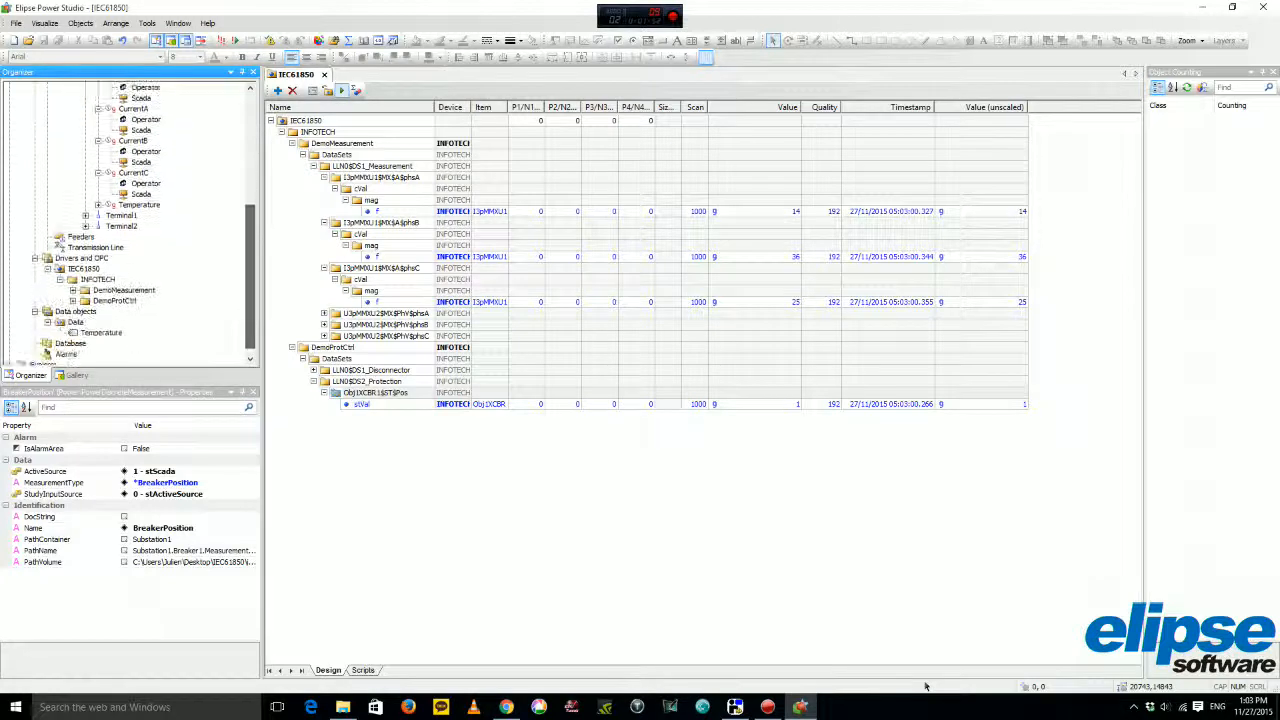
Select the Temperature data tag, edit its value of 25, and run the project.
left_click(101, 333)
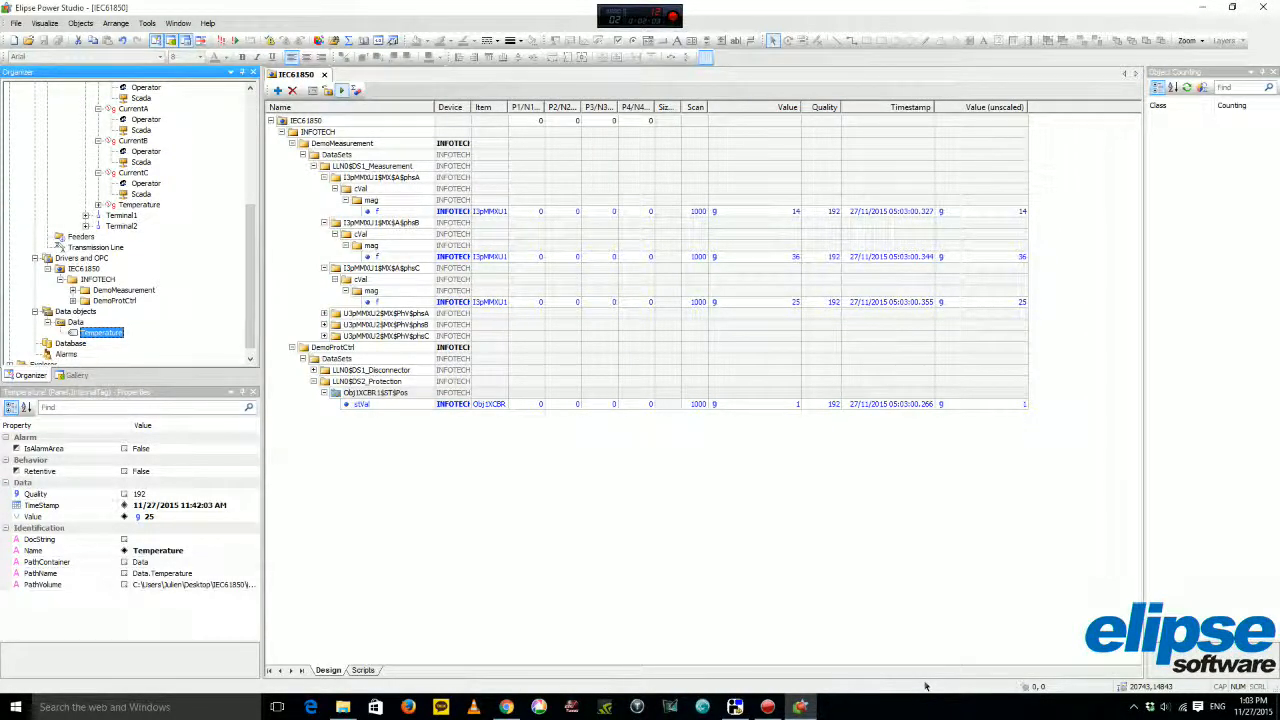
left_click(152, 517)
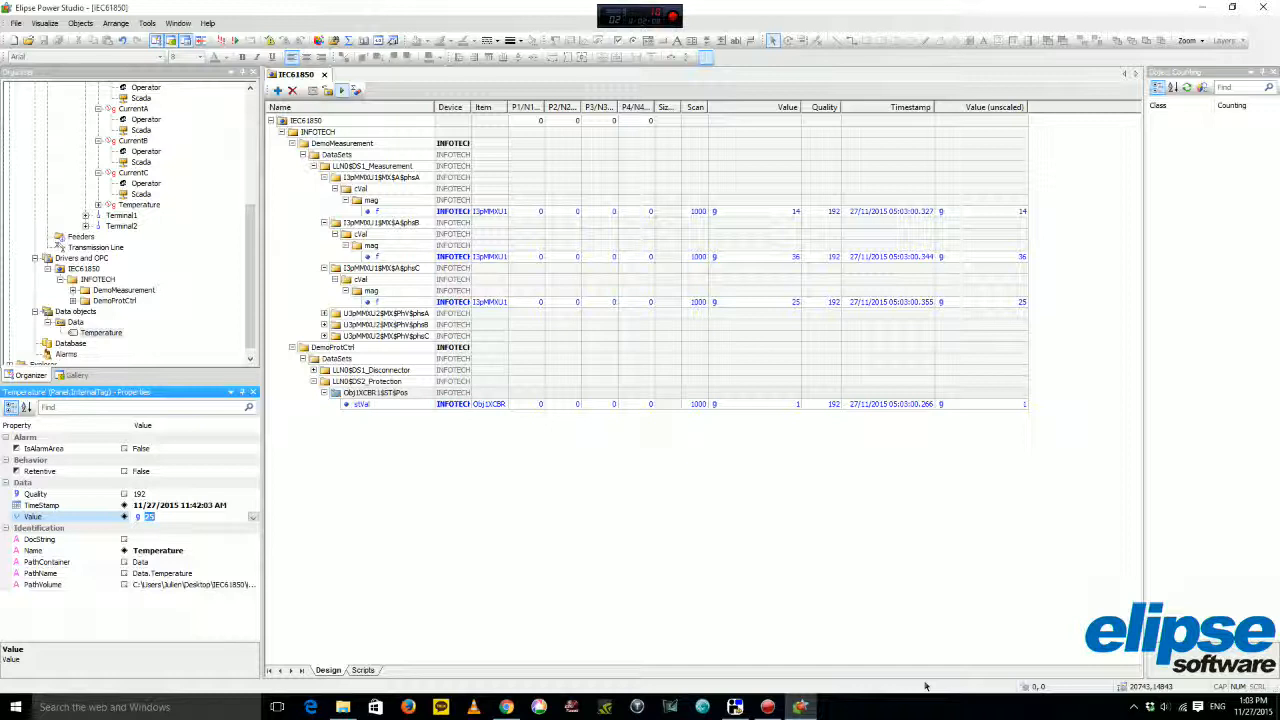
left_click_drag(250, 276, 250, 163)
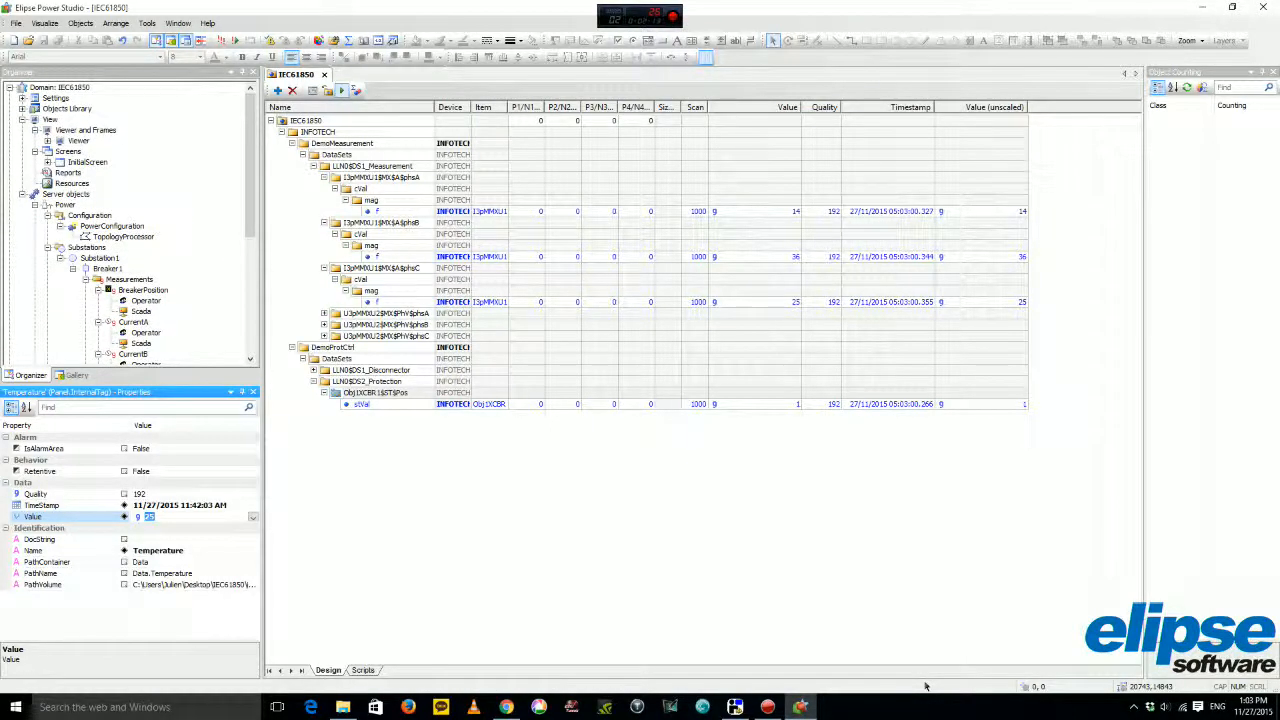
left_click(219, 41)
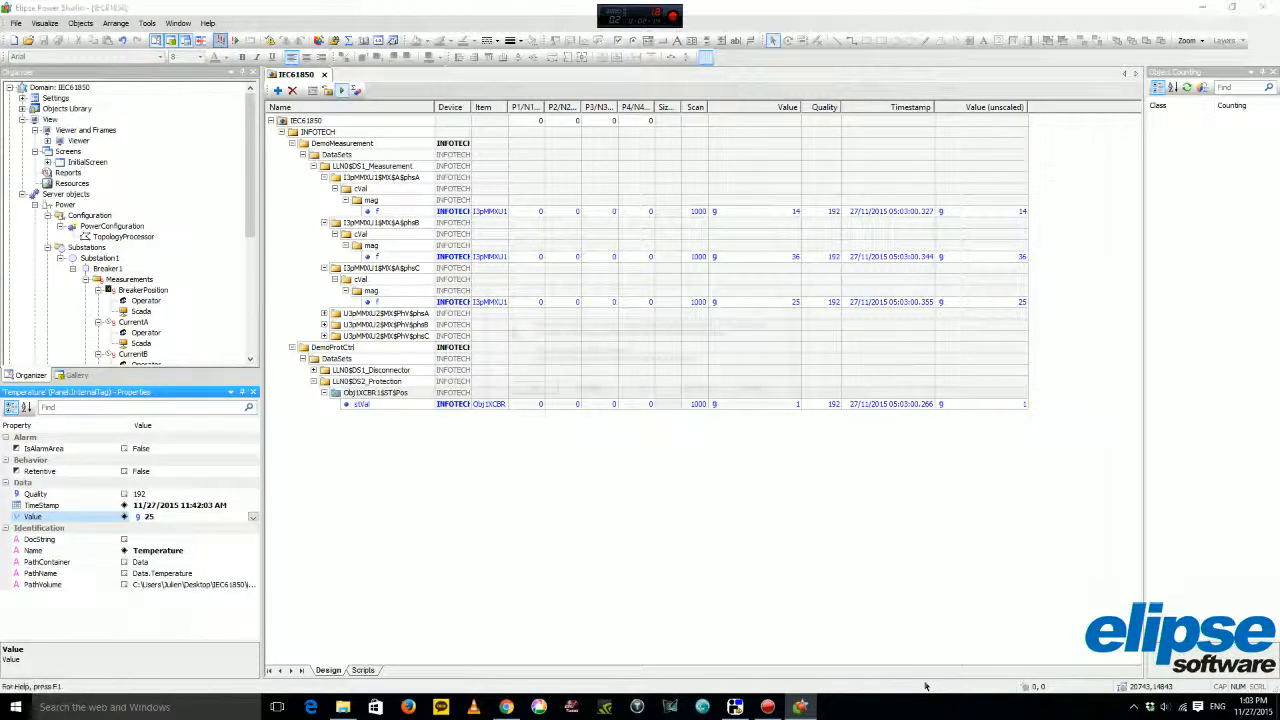
Dismiss the driver notice, move the simulator's phase 1 current up and down, and close the breaker.
key("Return")
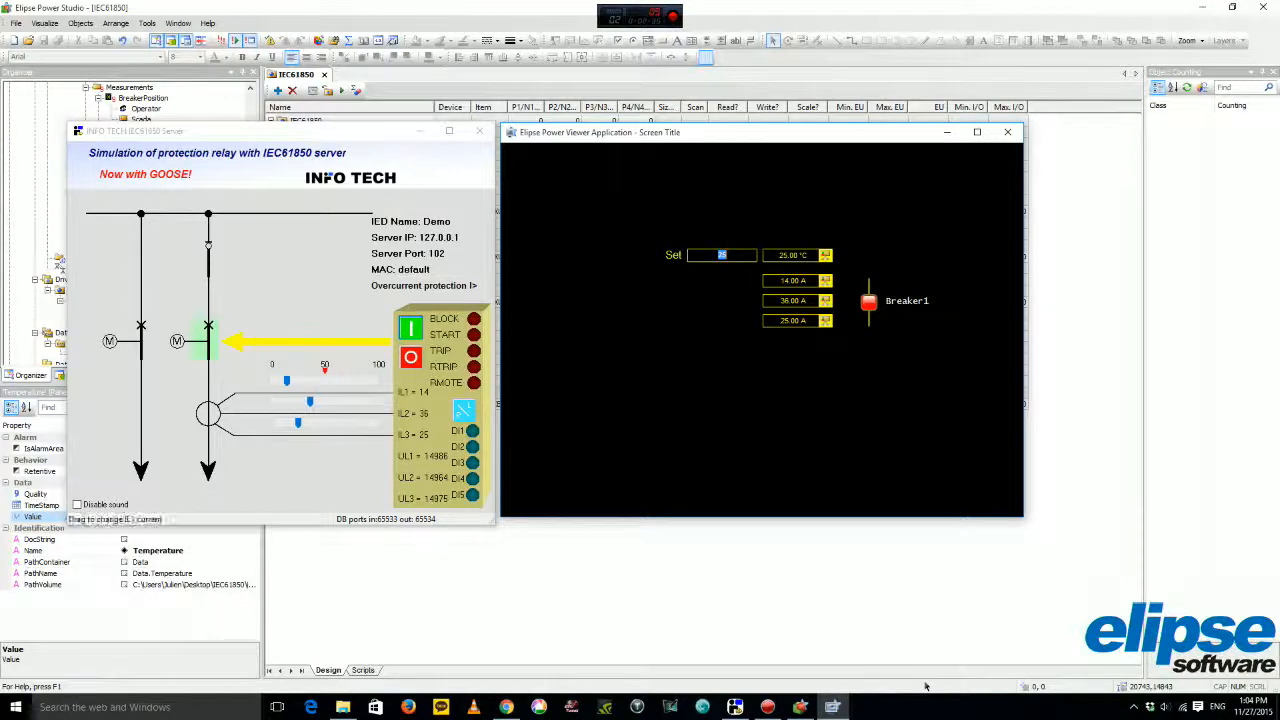
left_click_drag(287, 381, 336, 381)
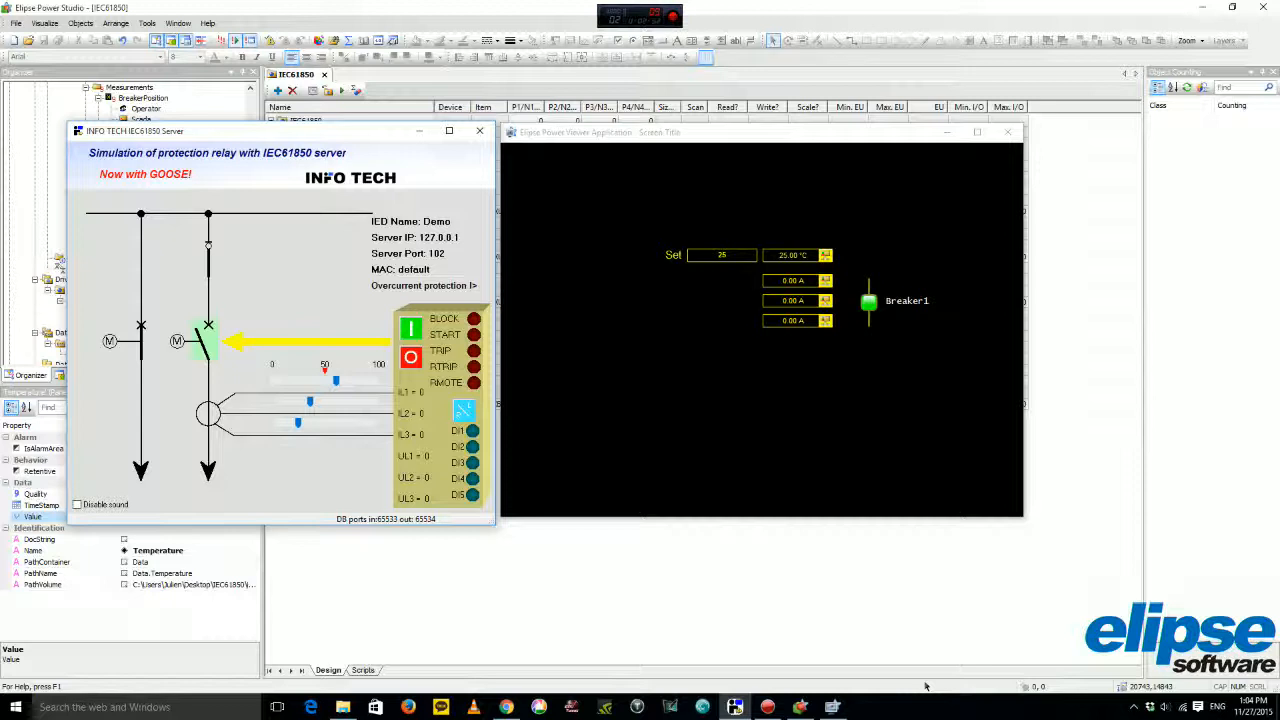
left_click_drag(336, 381, 303, 381)
left_click(411, 328)
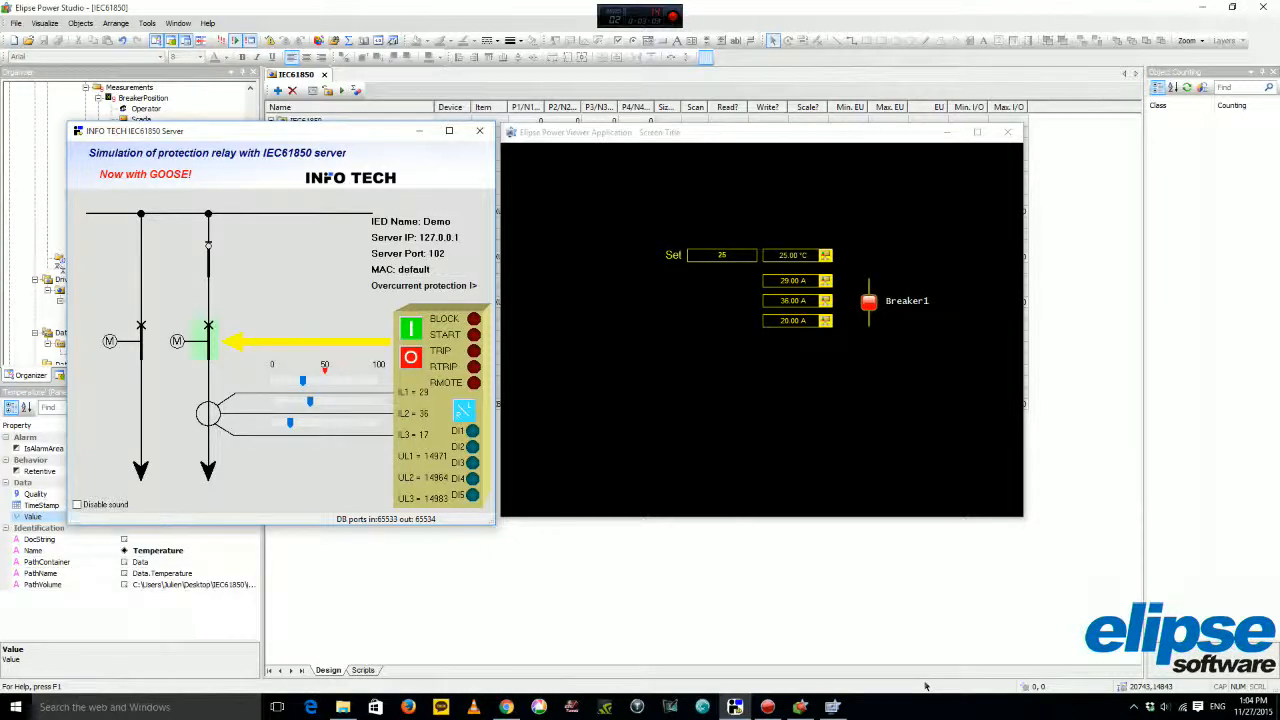
Change the temperature Set value from 25 to 41 °C and minimize the simulator and viewer.
left_click(727, 255)
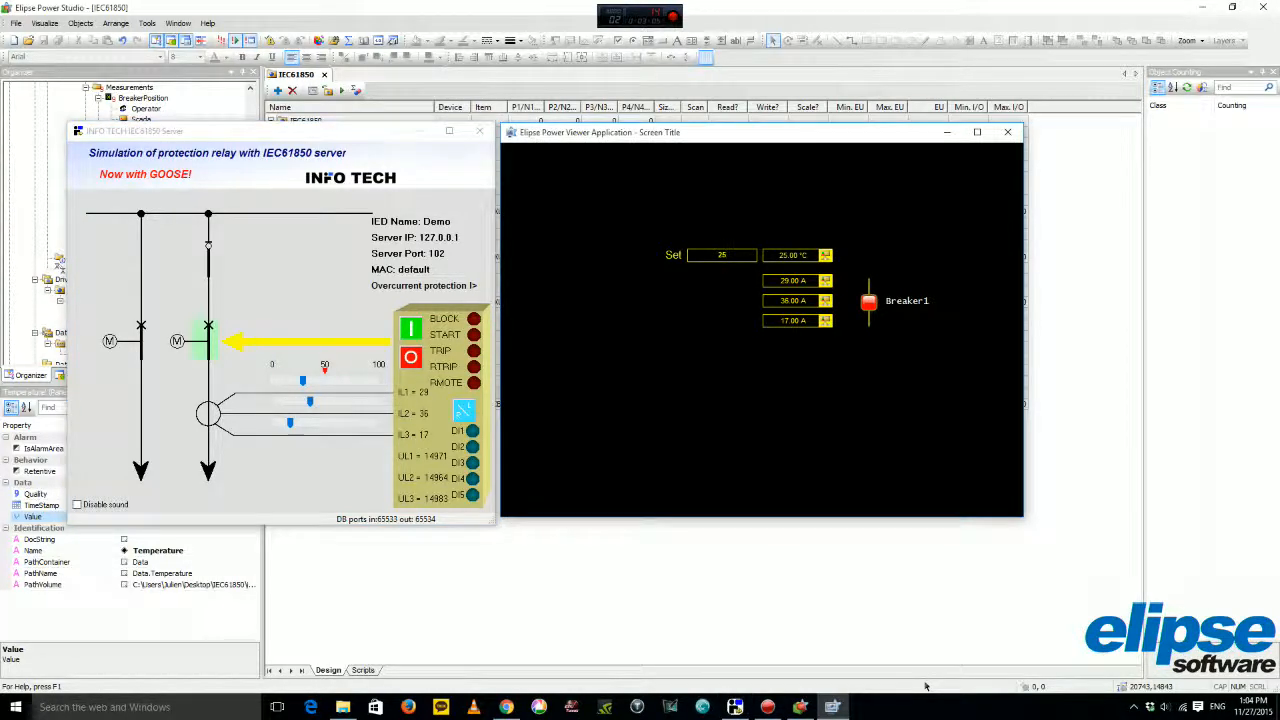
double_click(722, 255)
type("41")
key("Return")
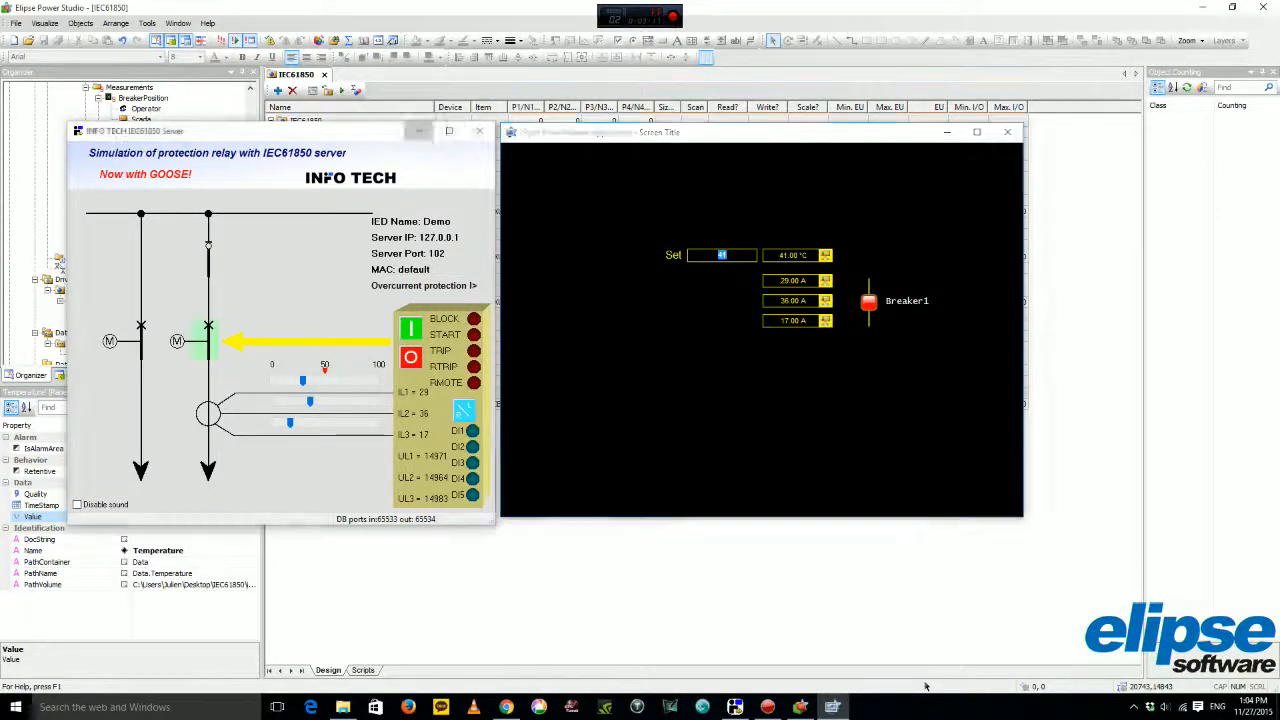
left_click(421, 131)
left_click(947, 132)
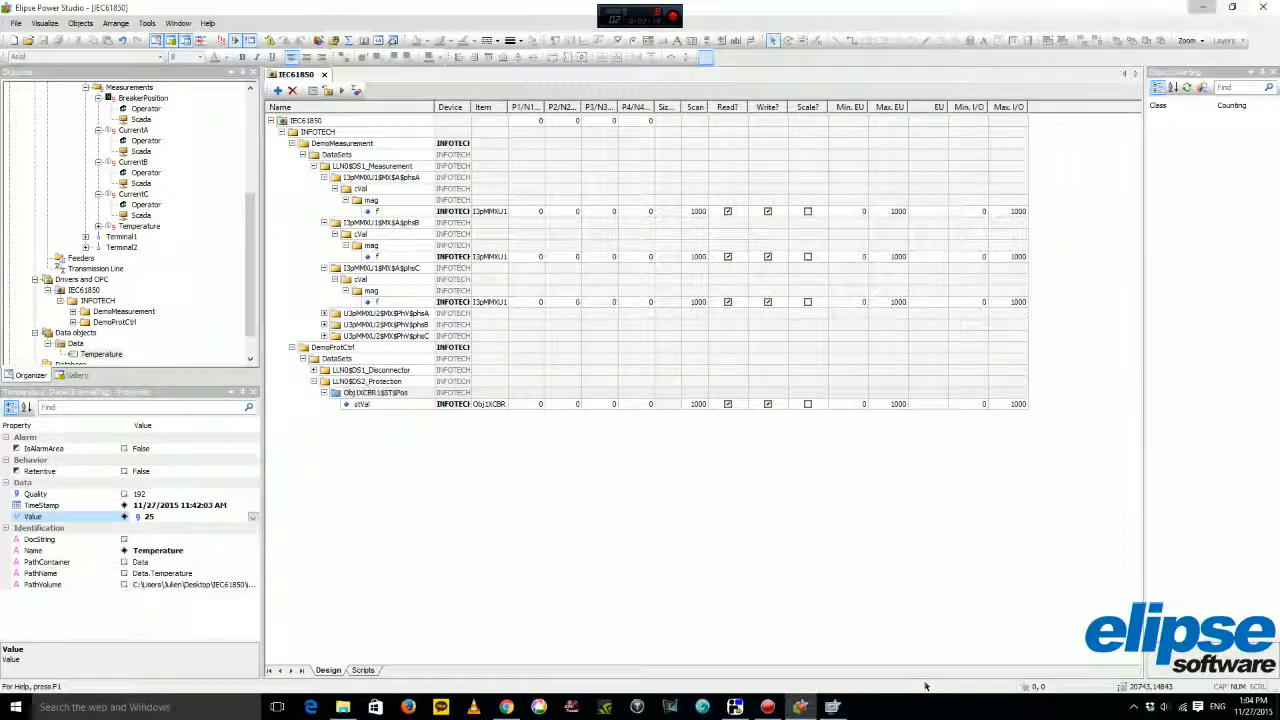
Launch the Elipse Mobile Server installer as administrator from the desktop.
left_click(1202, 7)
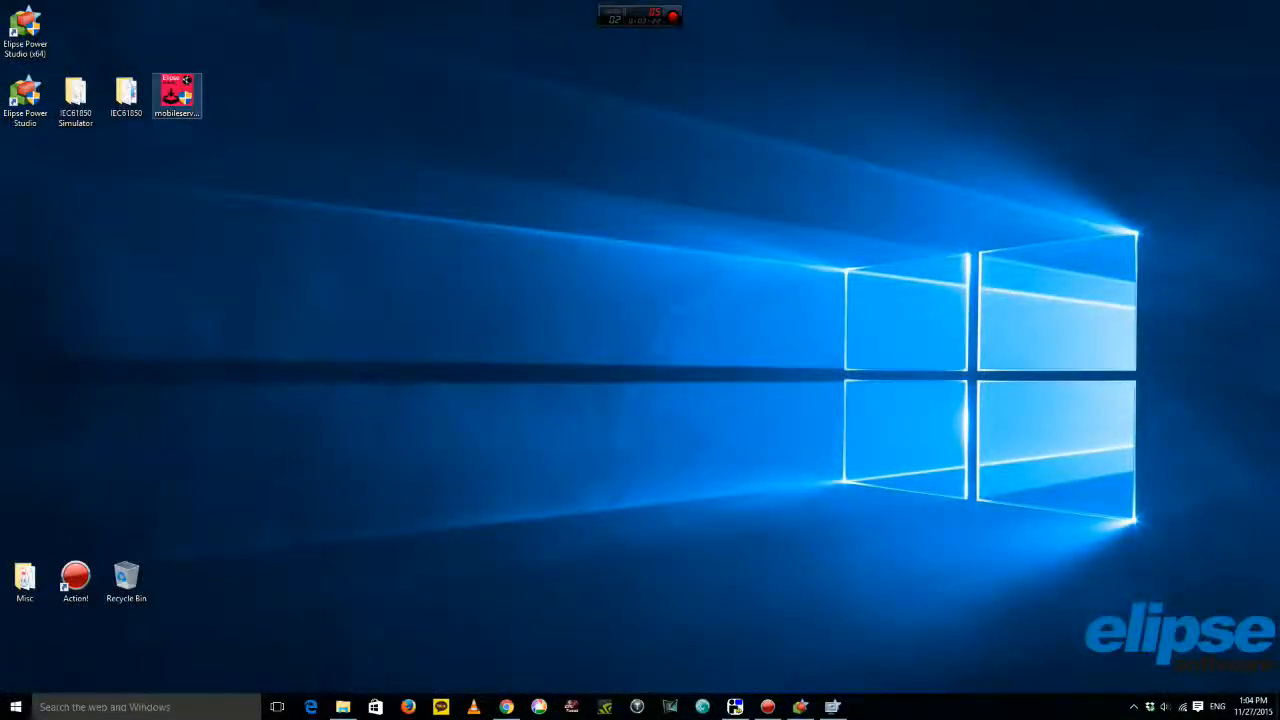
right_click(186, 80)
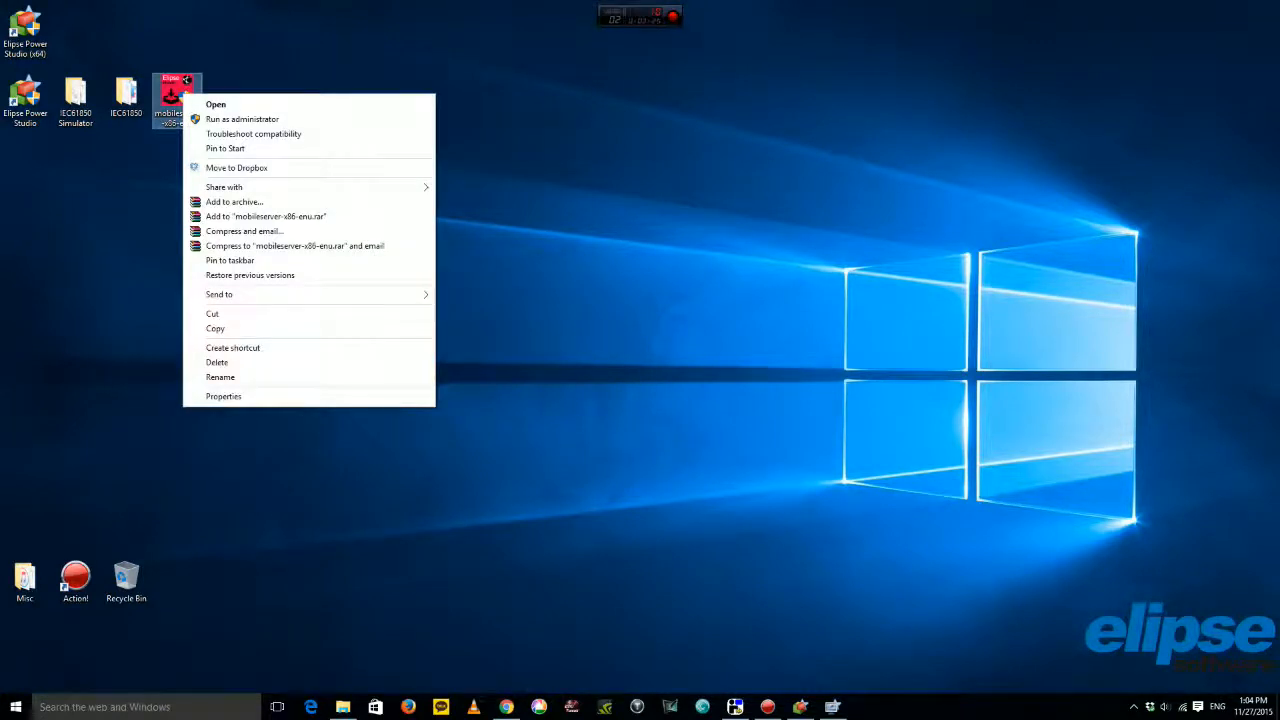
key("Down")
key("Down")
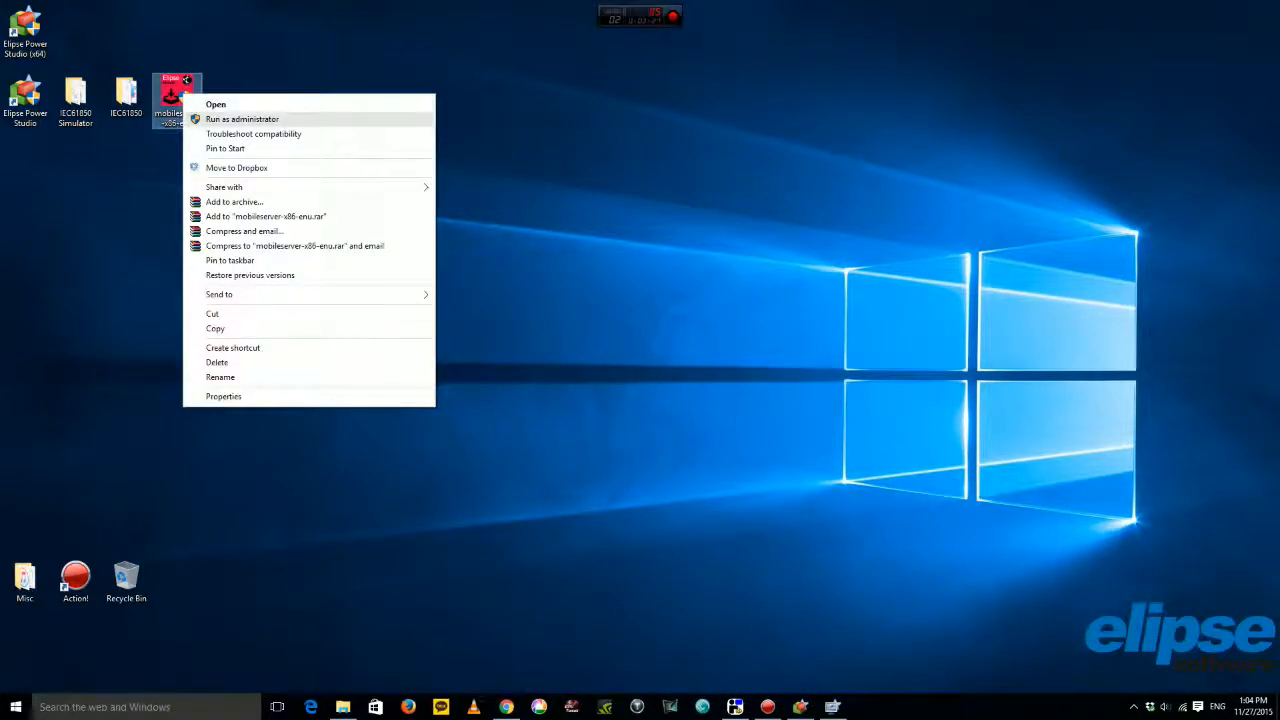
key("Return")
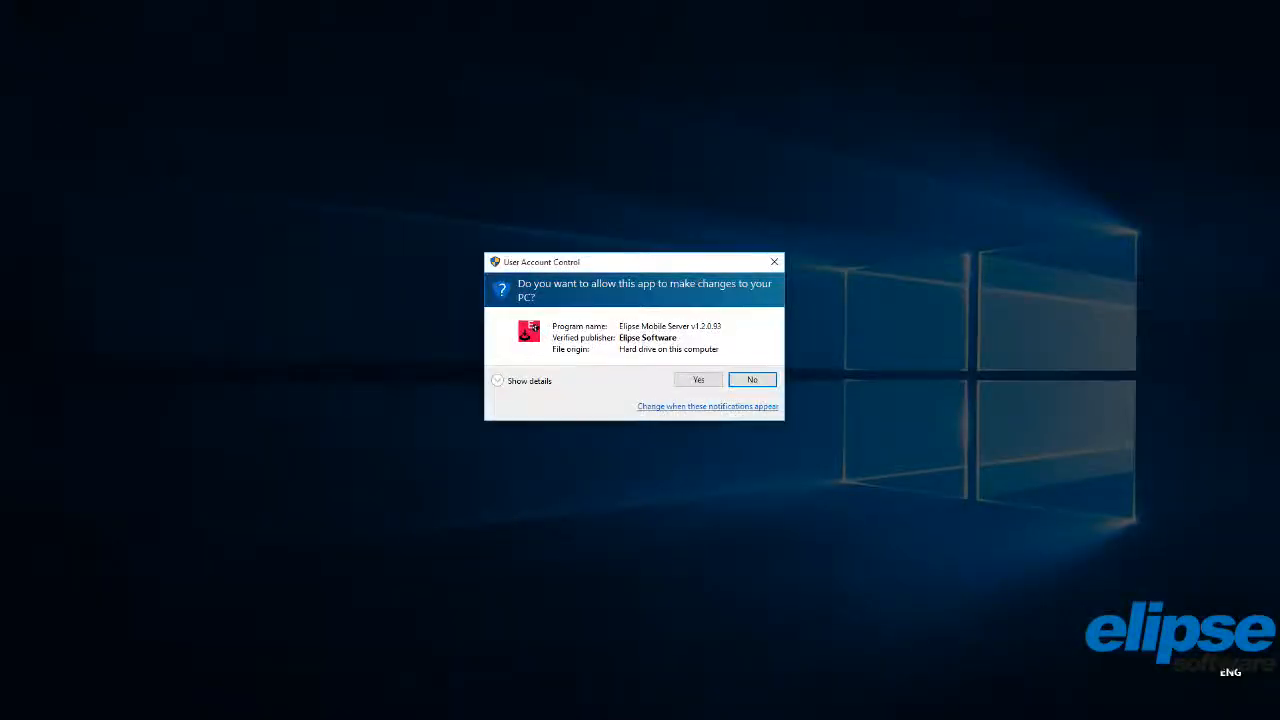
key("alt+y")
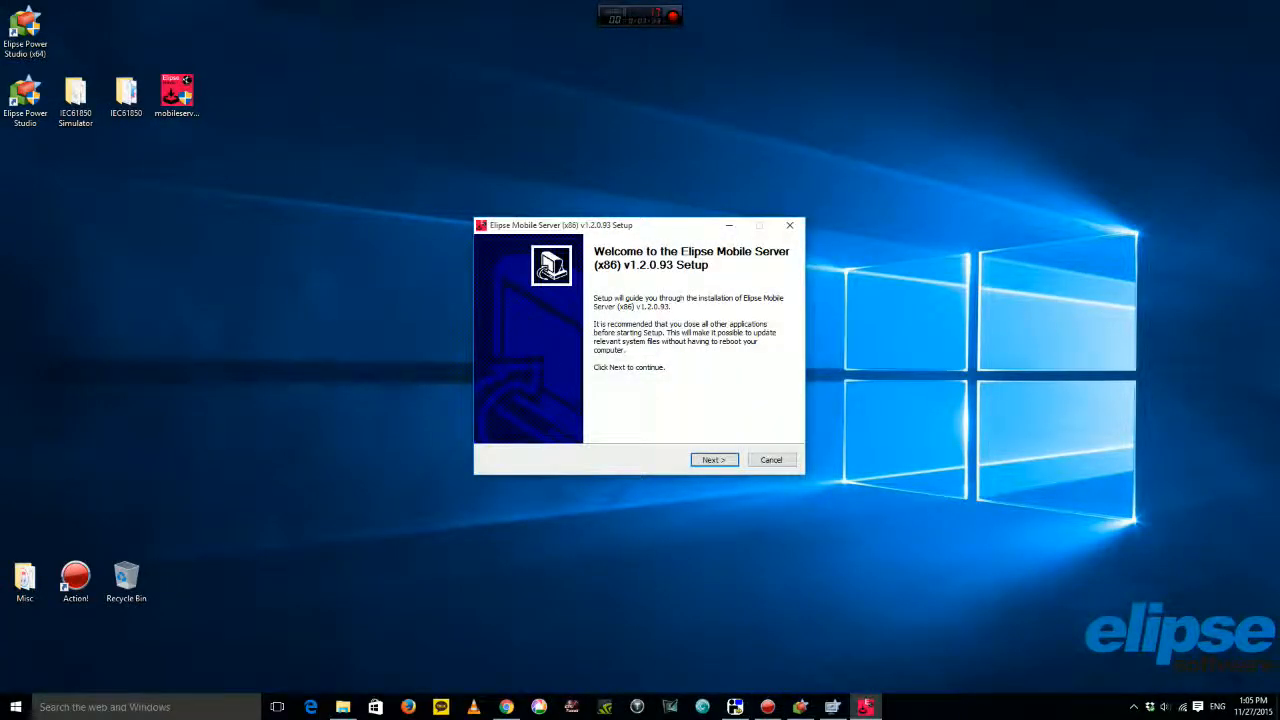
Accept the licence, install Elipse Mobile Server v1.2.0.93, and finish with the browser opening.
key("Return")
key("space")
key("Return")
key("Return")
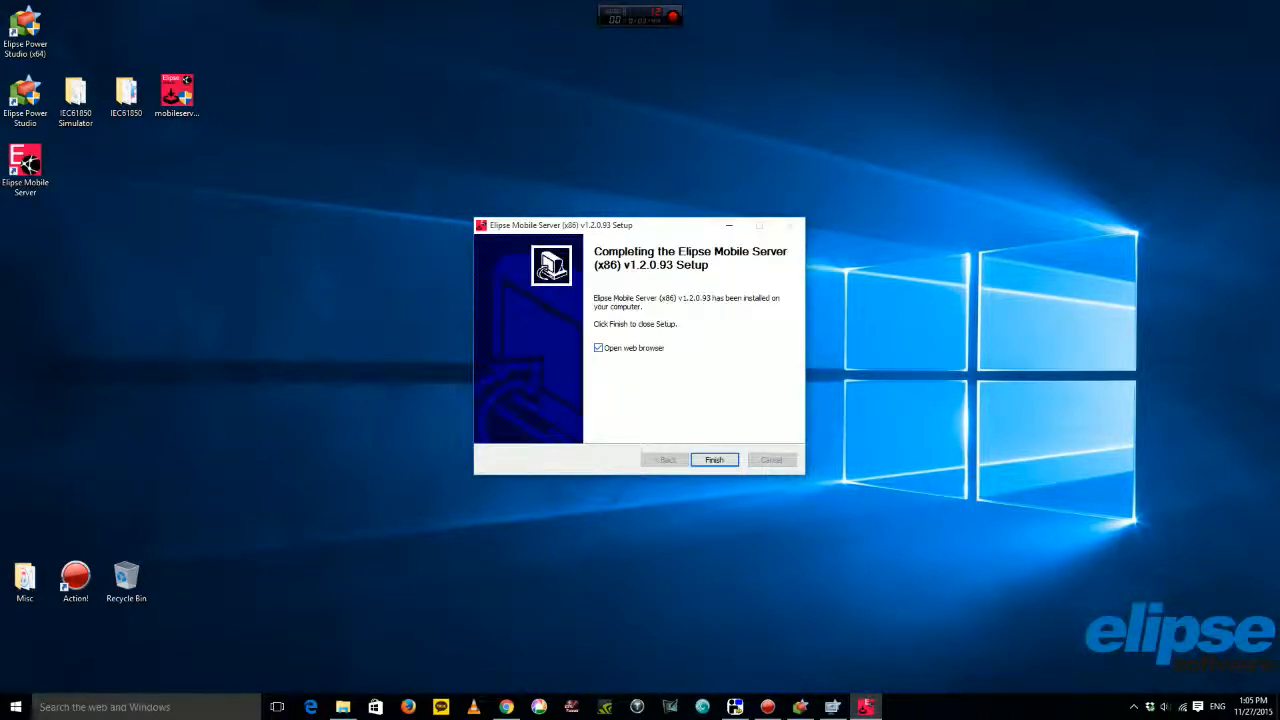
key("Return")
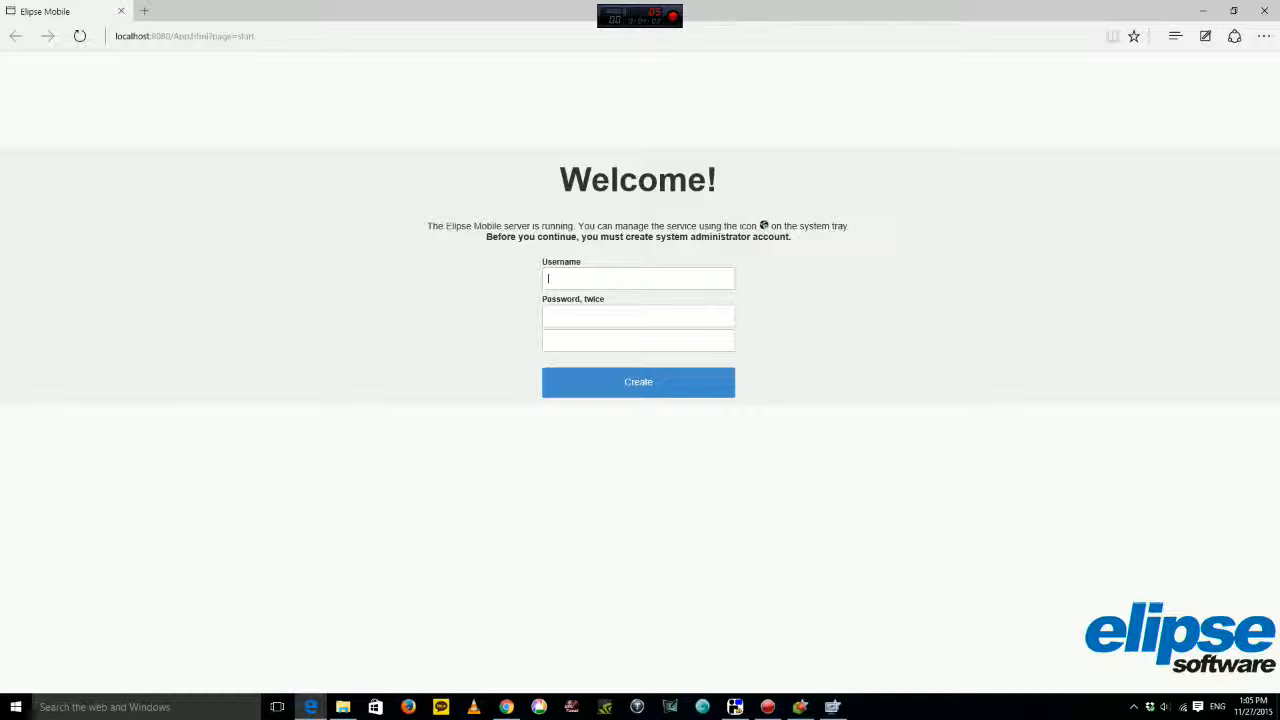
Fill in the administrator credentials and password confirmation in the Welcome form and create the account.
type("adm1234")
key("Tab")
type("••••")
key("Return")
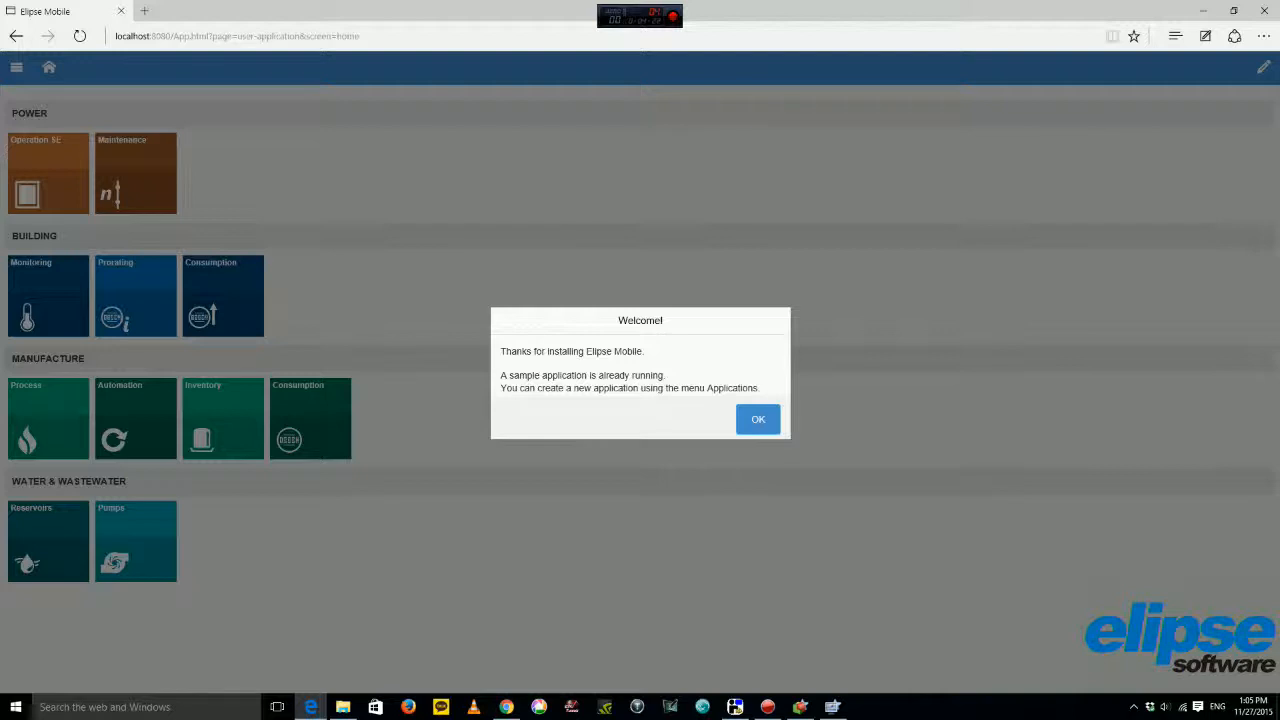
Dismiss the welcome message and point out the POWER, BUILDING, MANUFACTURE and WATER & WASTEWATER sections.
left_click(758, 419)
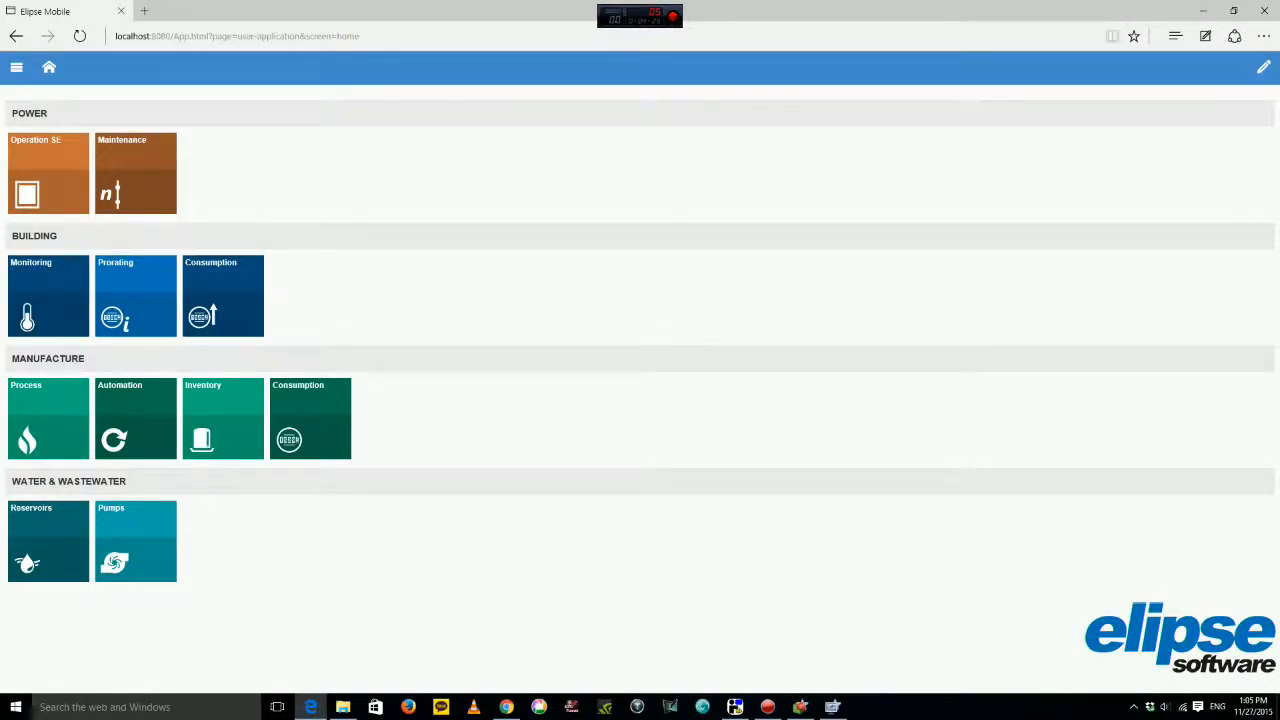
left_click_drag(12, 113, 48, 114)
left_click_drag(12, 236, 57, 236)
left_click_drag(12, 358, 85, 358)
left_click_drag(12, 481, 126, 481)
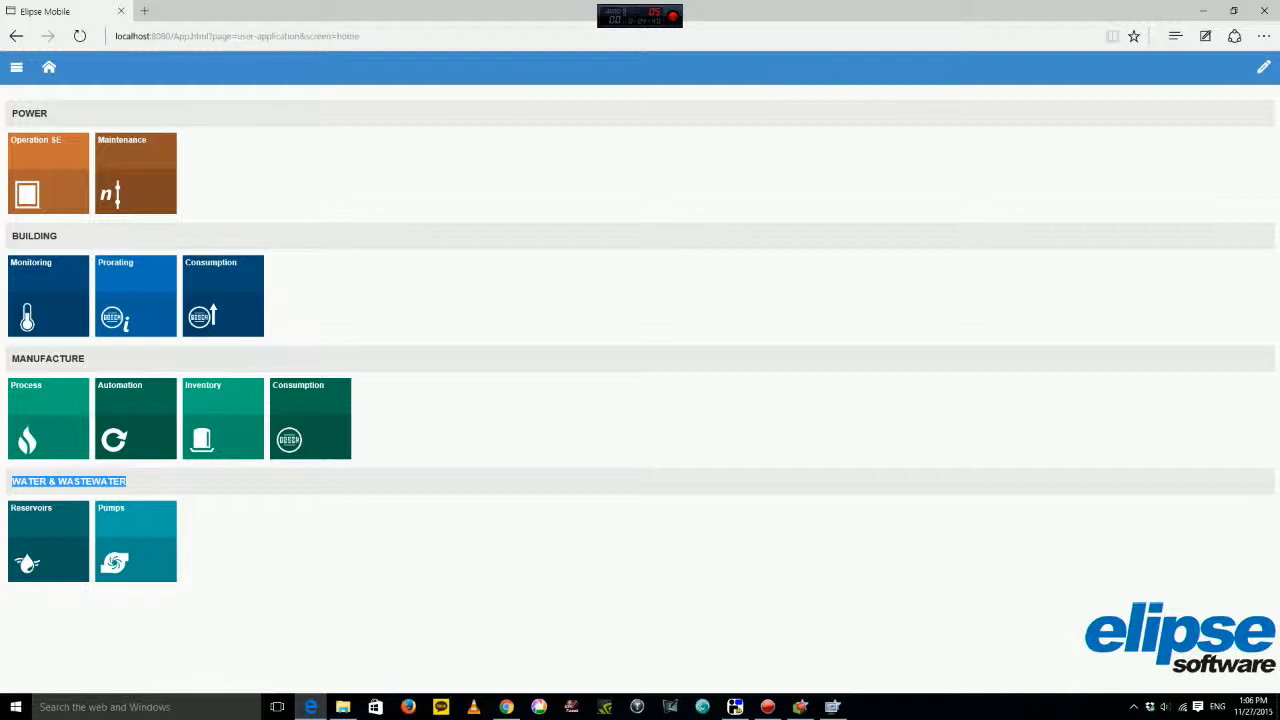
On the Automation screen, toggle Operation Mode between Manual and Auto, then return home.
left_click(136, 418)
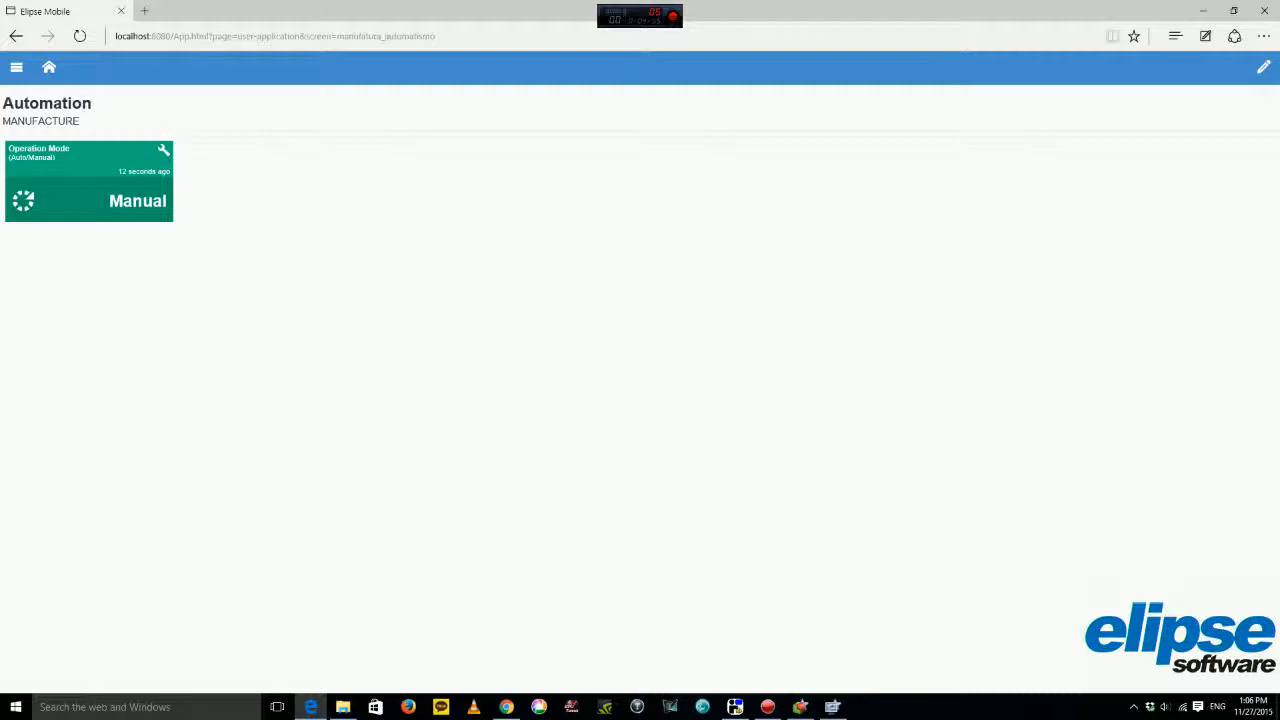
left_click(89, 182)
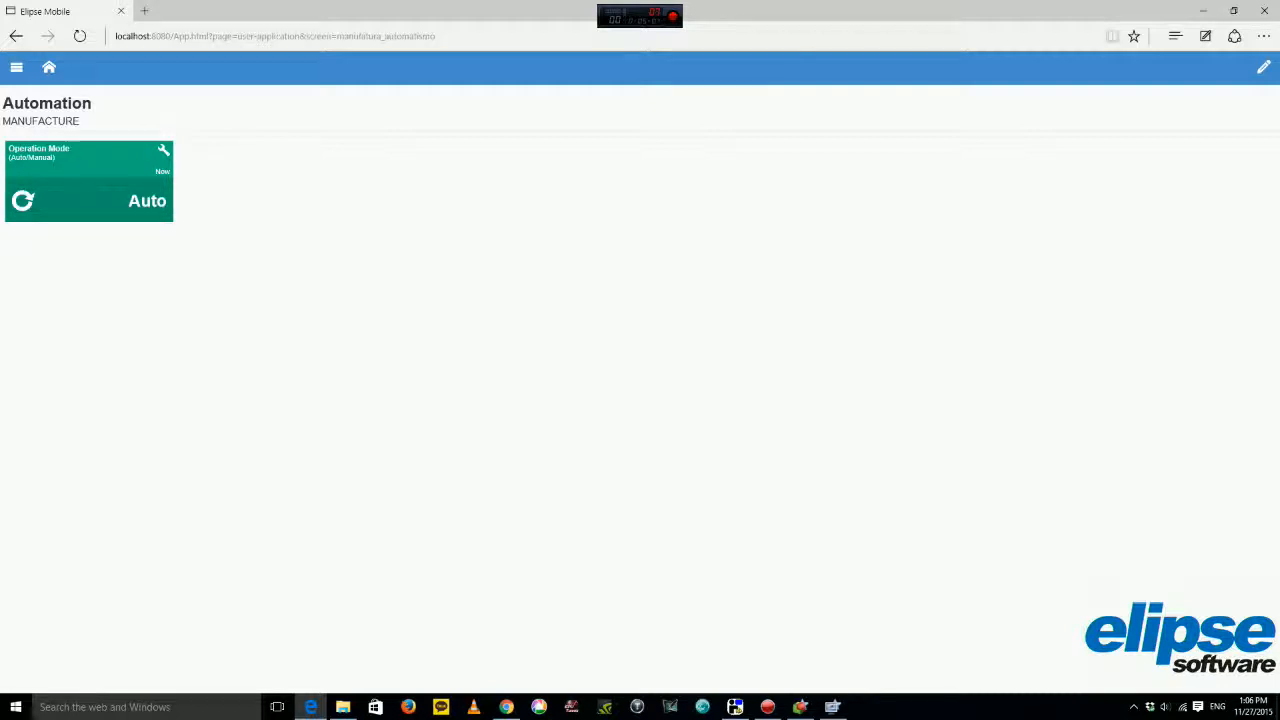
double_click(138, 201)
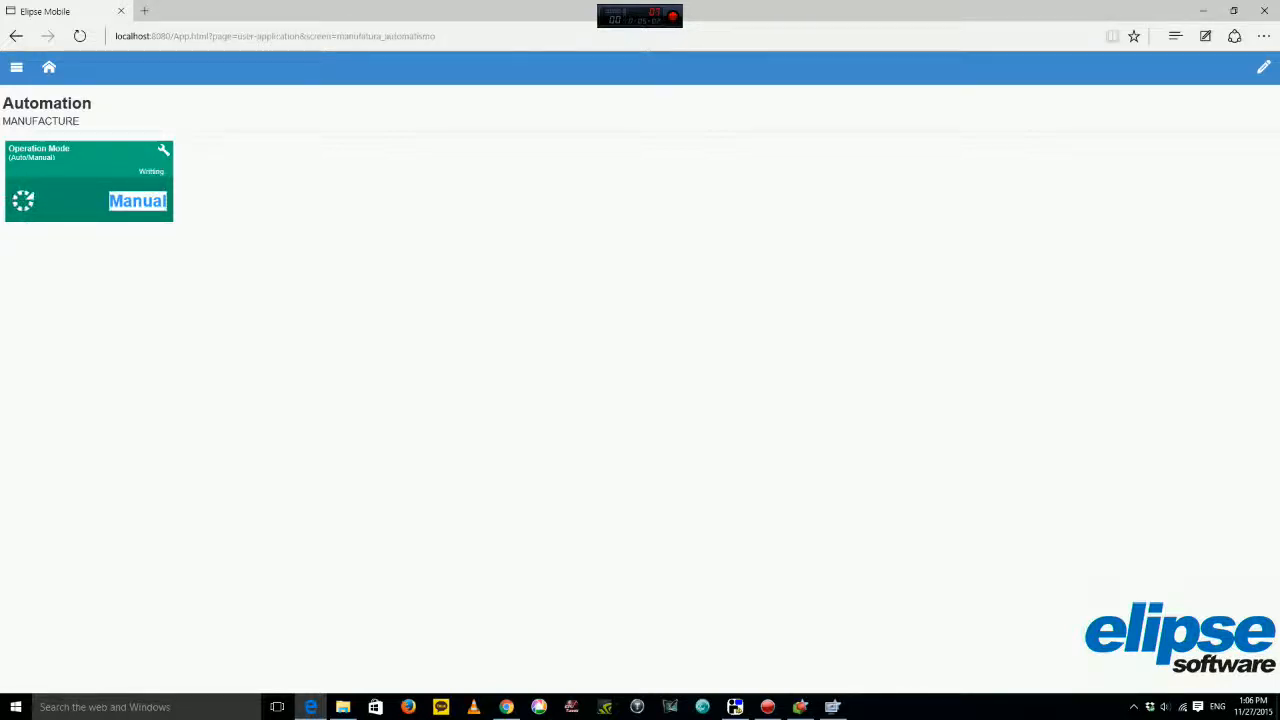
left_click(48, 67)
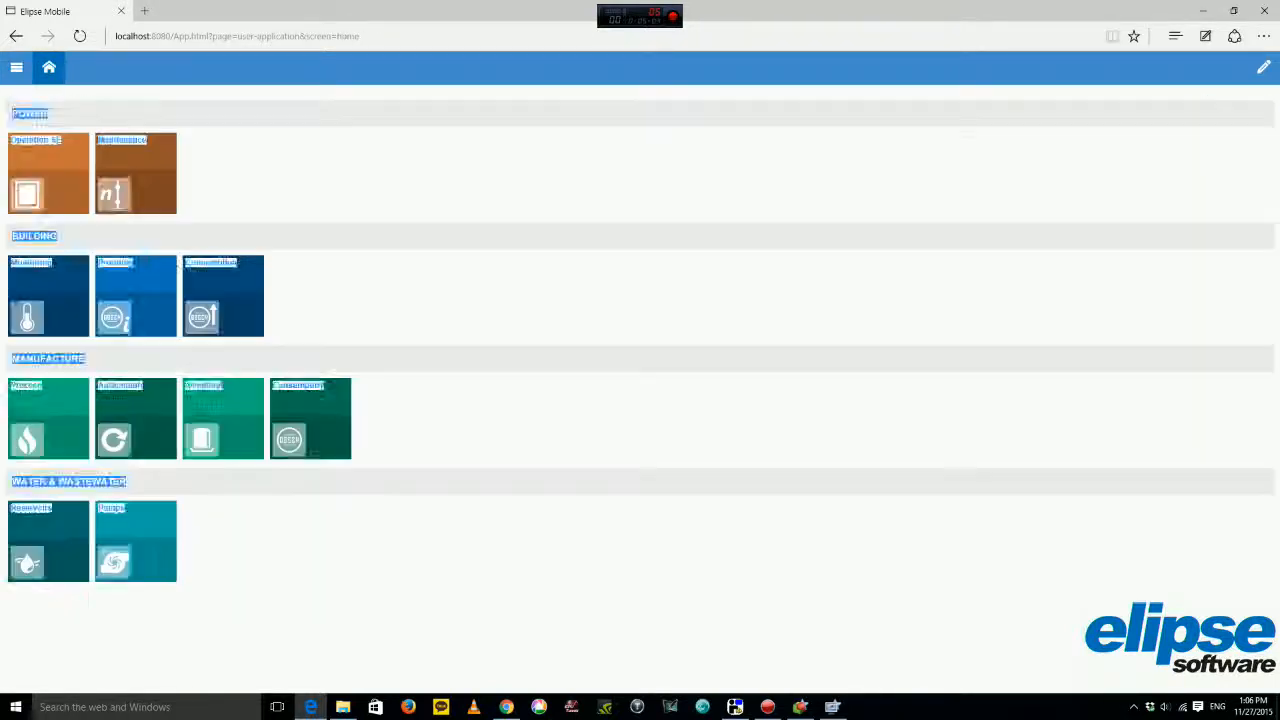
Visit the Maintenance page, then on Monitoring raise the Temperature setpoint one step and apply it.
left_click(136, 173)
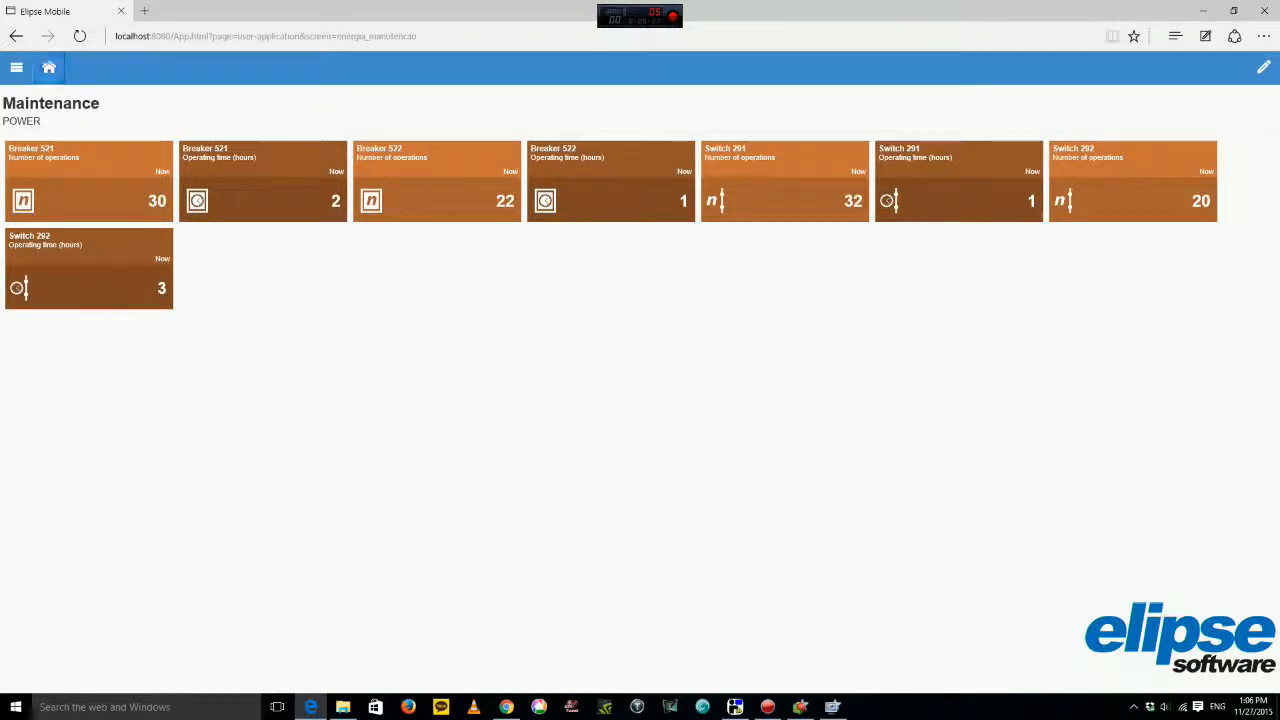
left_click(48, 67)
left_click(48, 296)
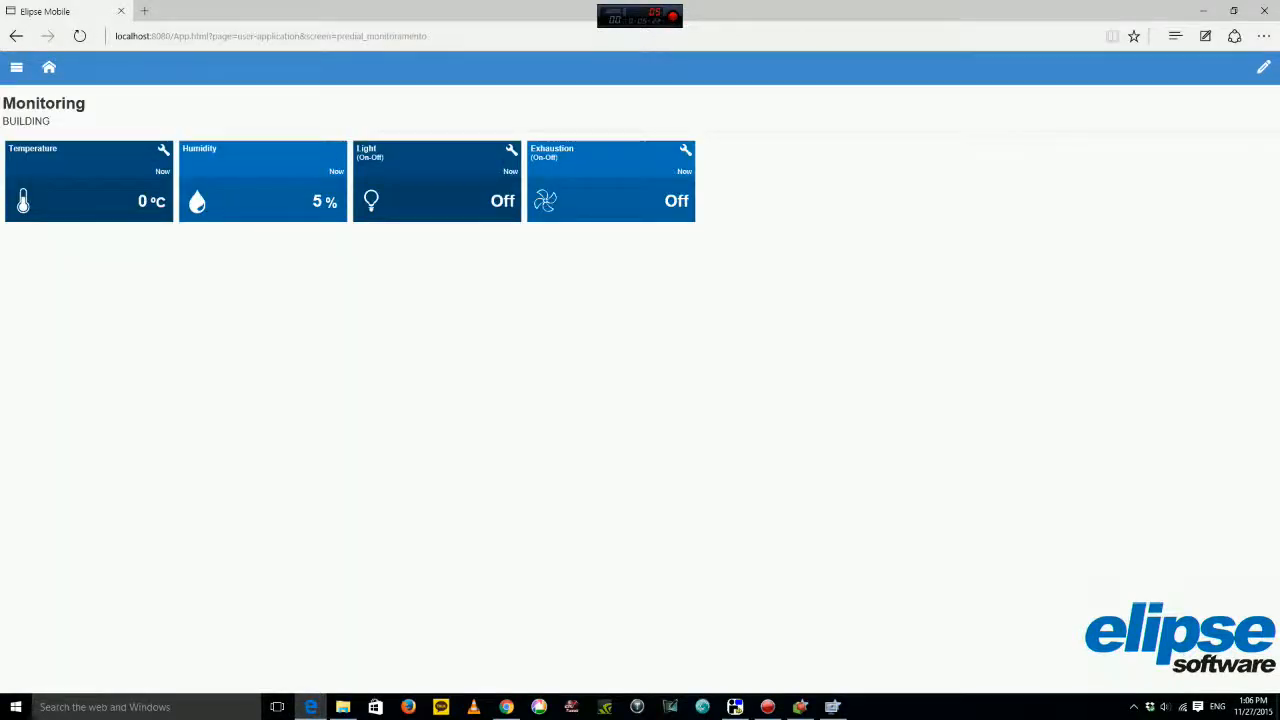
left_click(163, 150)
left_click(146, 195)
left_click(146, 195)
left_click(146, 195)
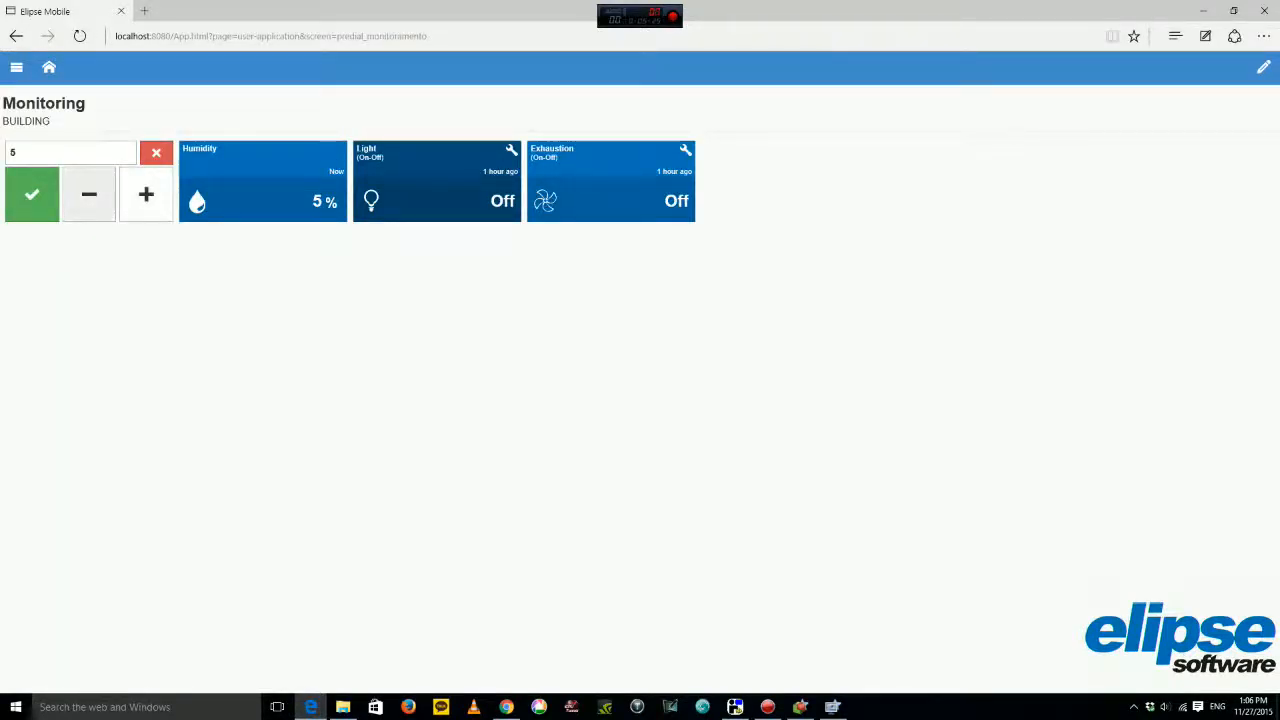
left_click(31, 195)
Raise the Monitoring Temperature setpoint to 14 °C and apply it.
left_click(163, 150)
left_click(146, 195)
left_click(146, 195)
left_click(146, 195)
left_click(146, 195)
left_click(146, 195)
left_click(146, 195)
left_click(146, 195)
triple_click(146, 195)
double_click(146, 195)
double_click(146, 195)
triple_click(146, 195)
left_click(146, 195)
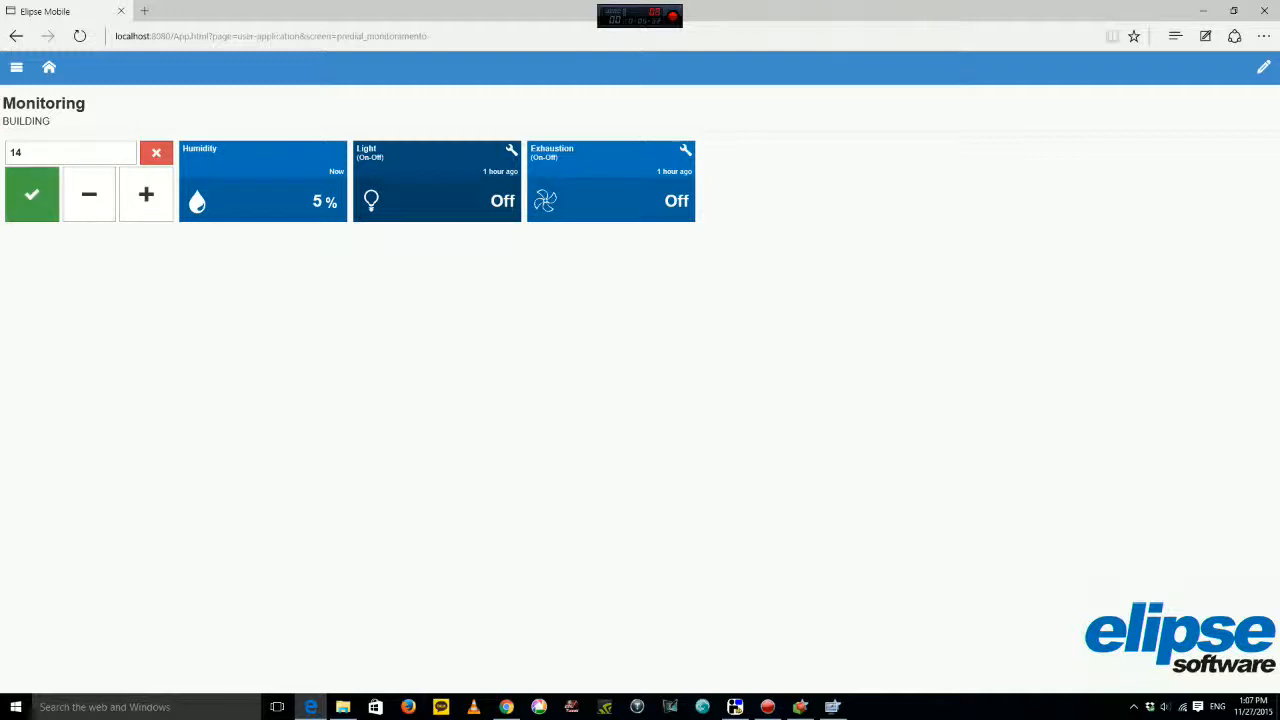
left_click(31, 195)
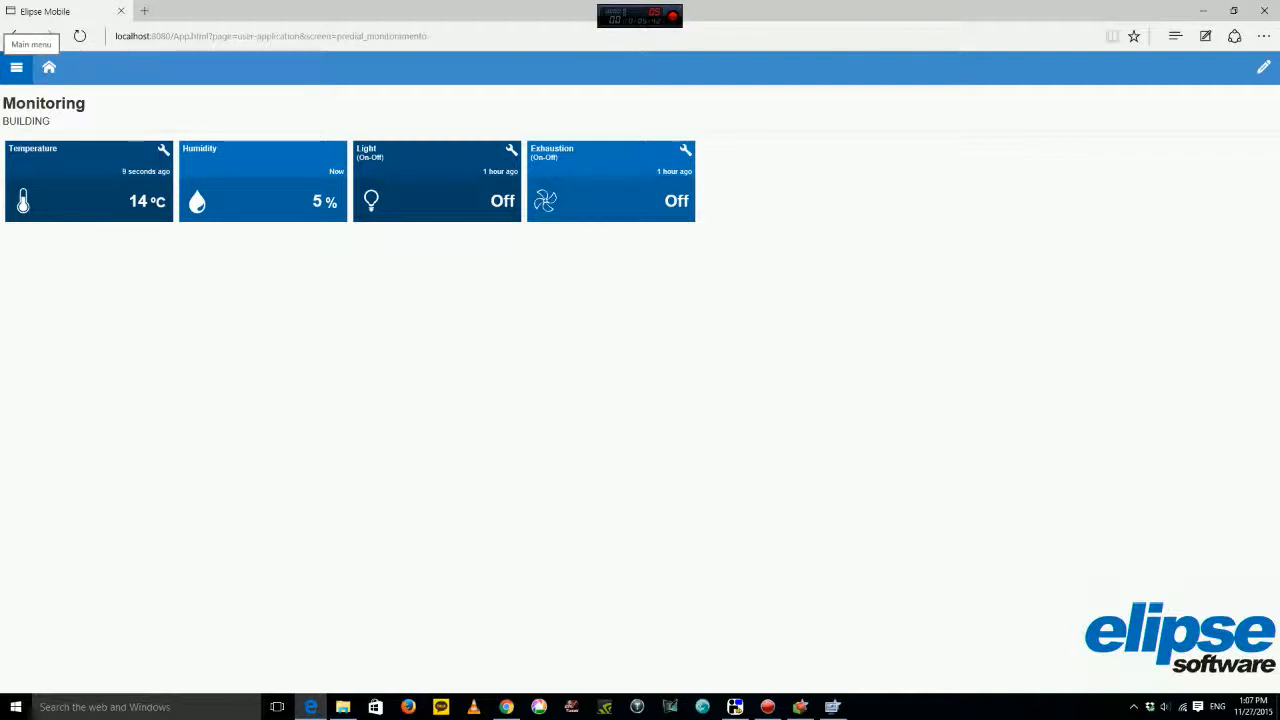
Toggle the home page's Edit mode on and off, then open the main navigation menu.
left_click(16, 67)
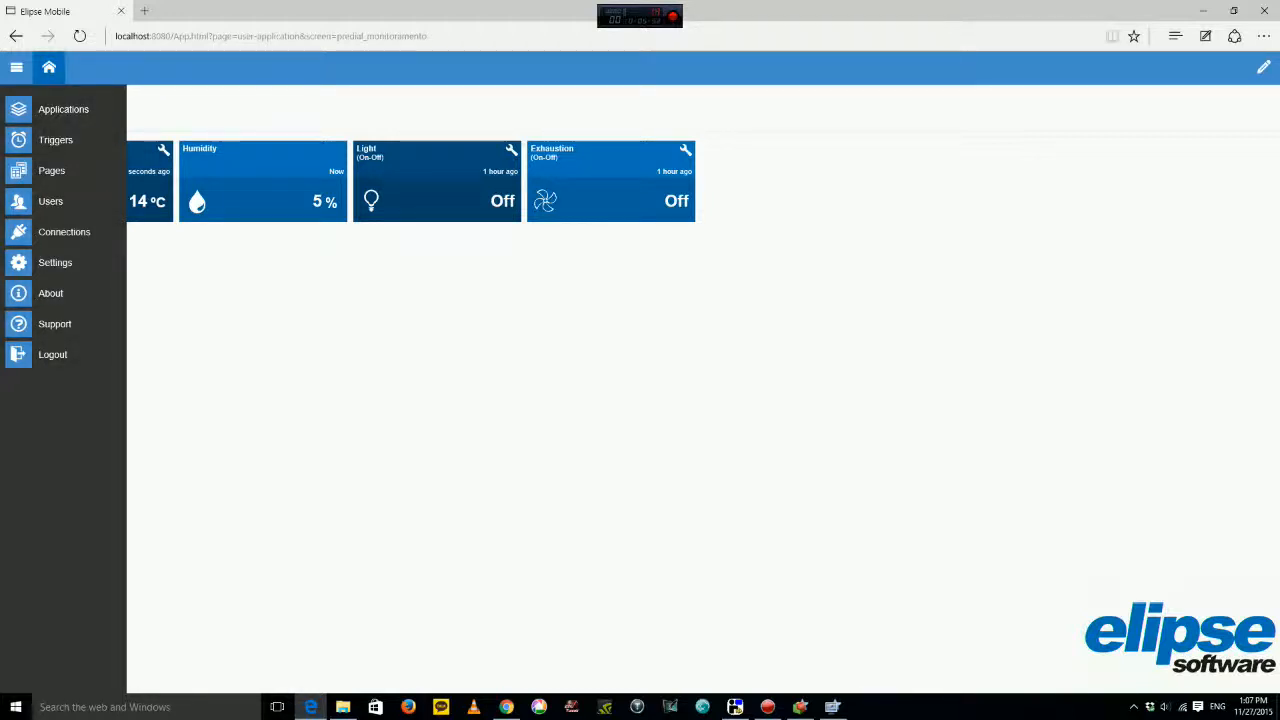
left_click(48, 67)
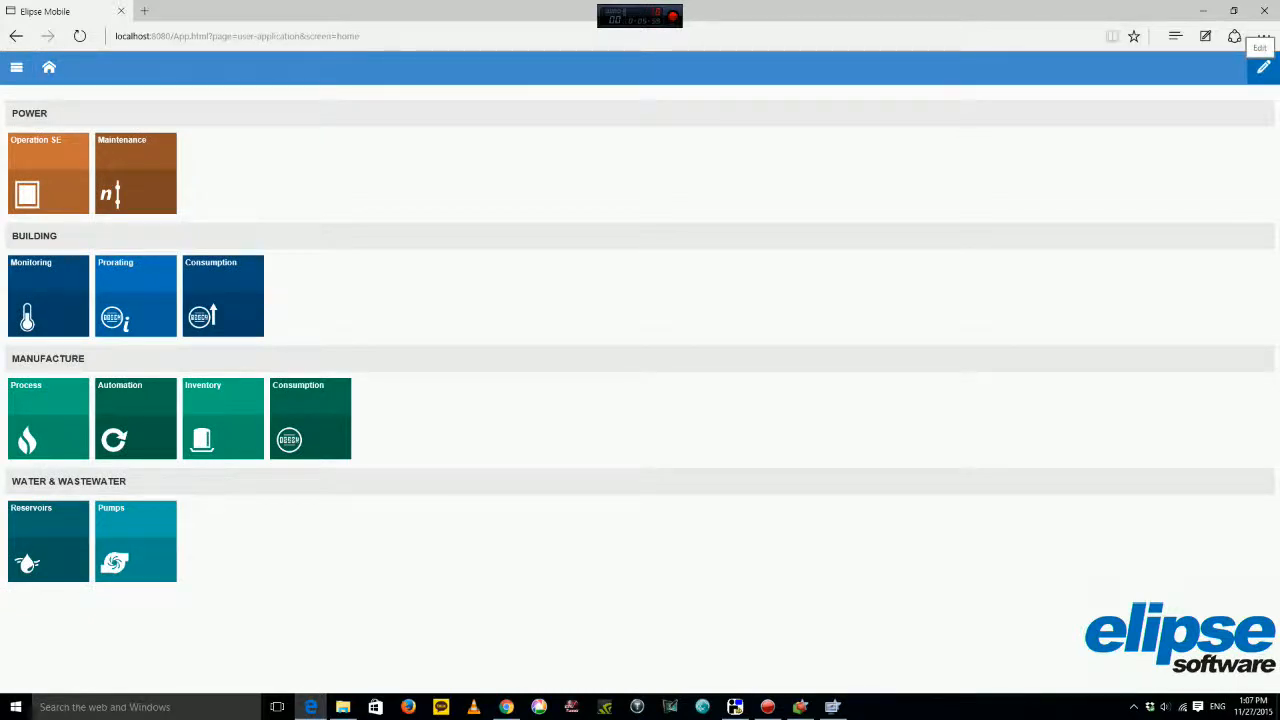
left_click(1263, 67)
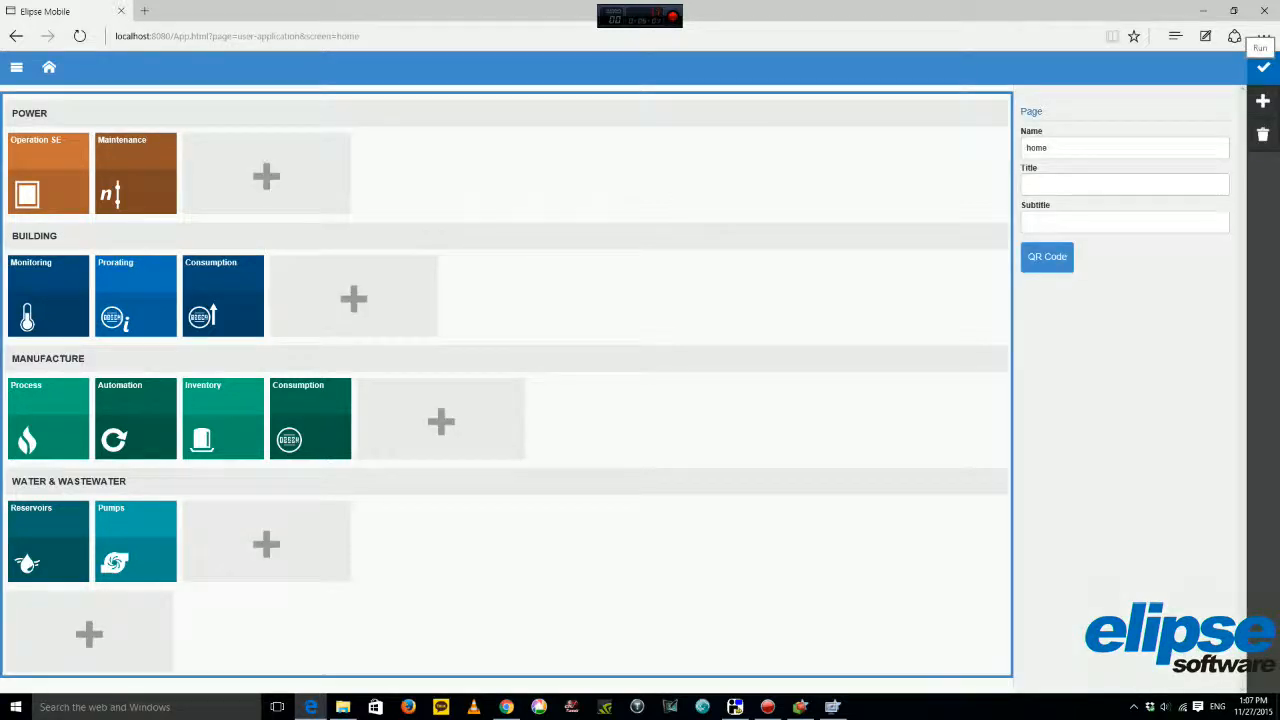
left_click(1263, 67)
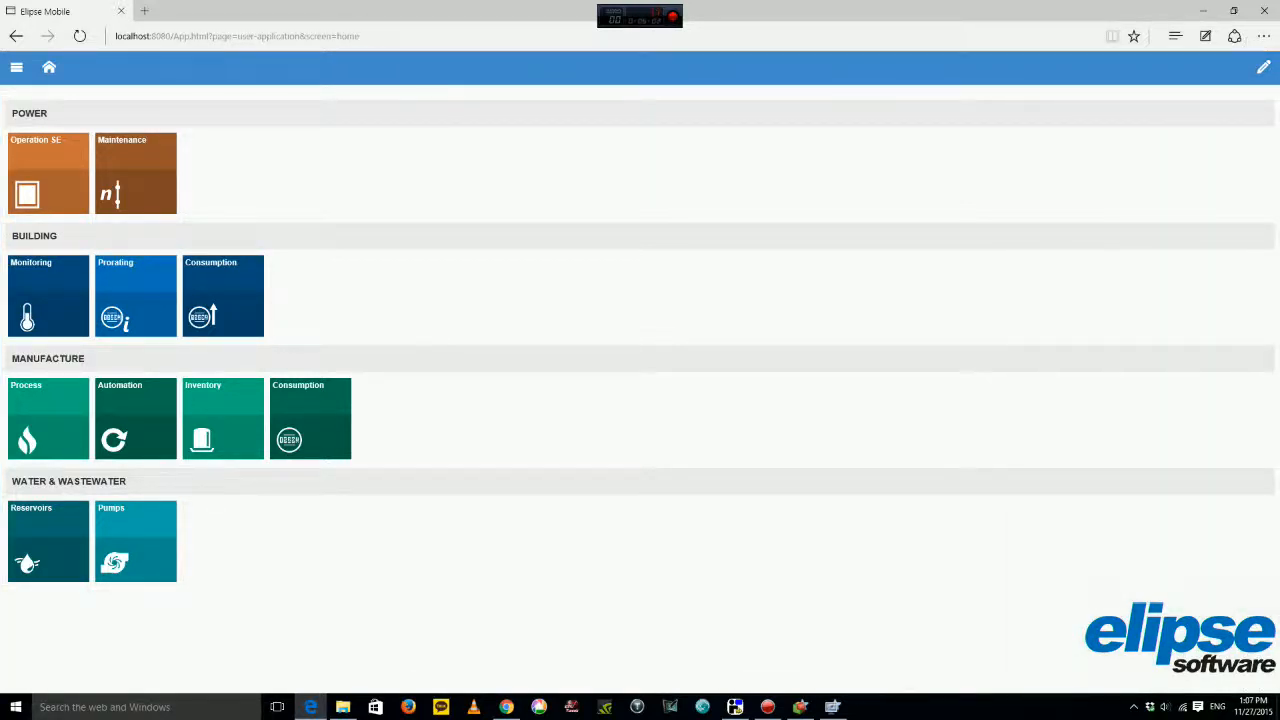
left_click(16, 67)
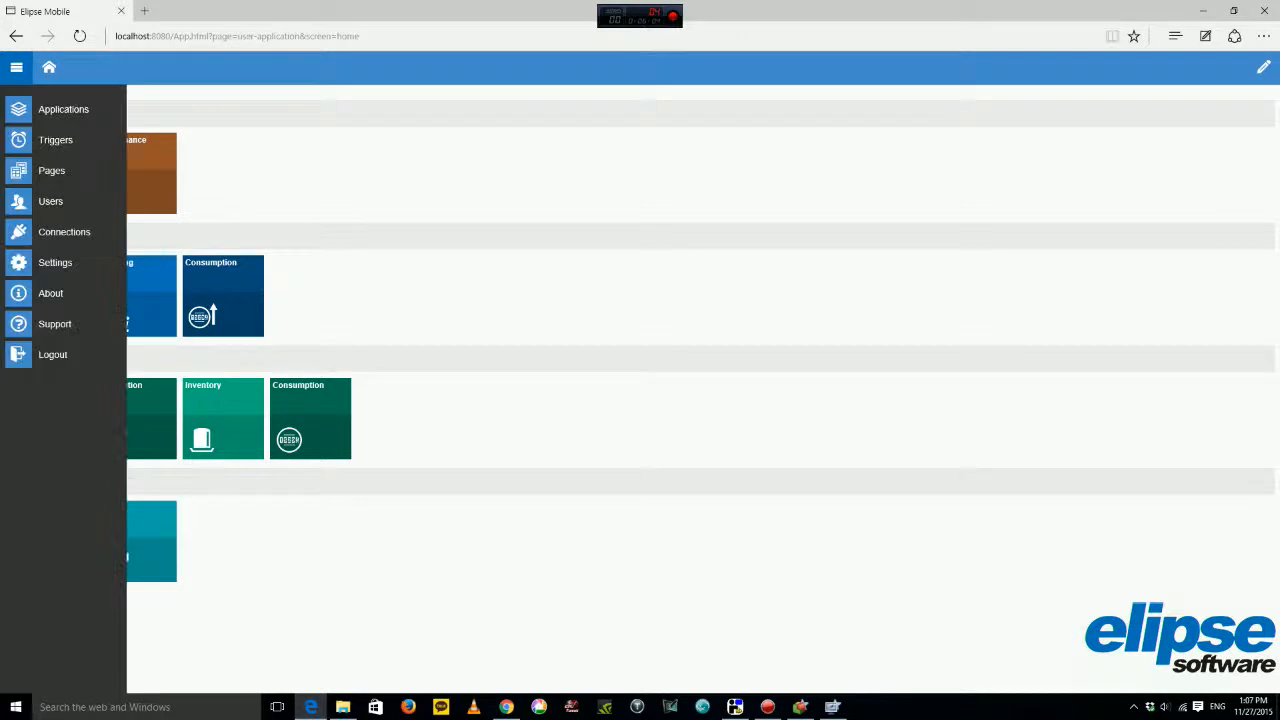
Create and save a new application named MyNewMobileServerApplication.
left_click(60, 109)
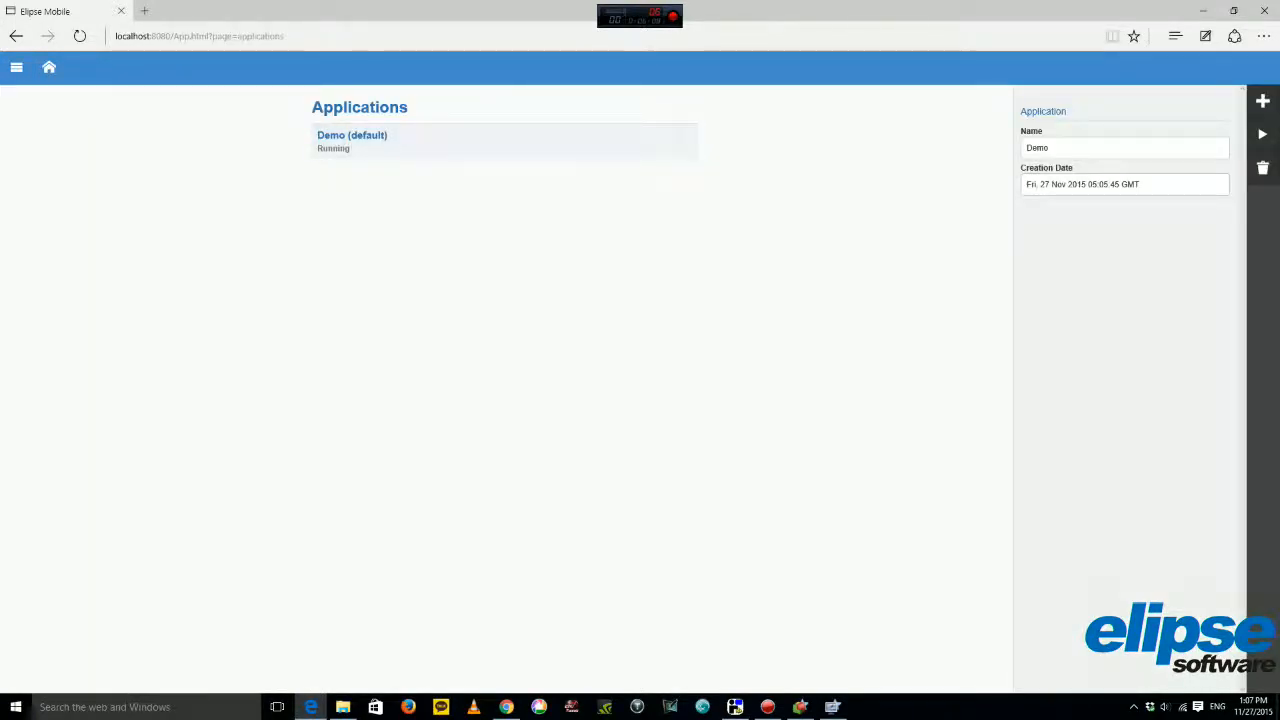
left_click(1262, 101)
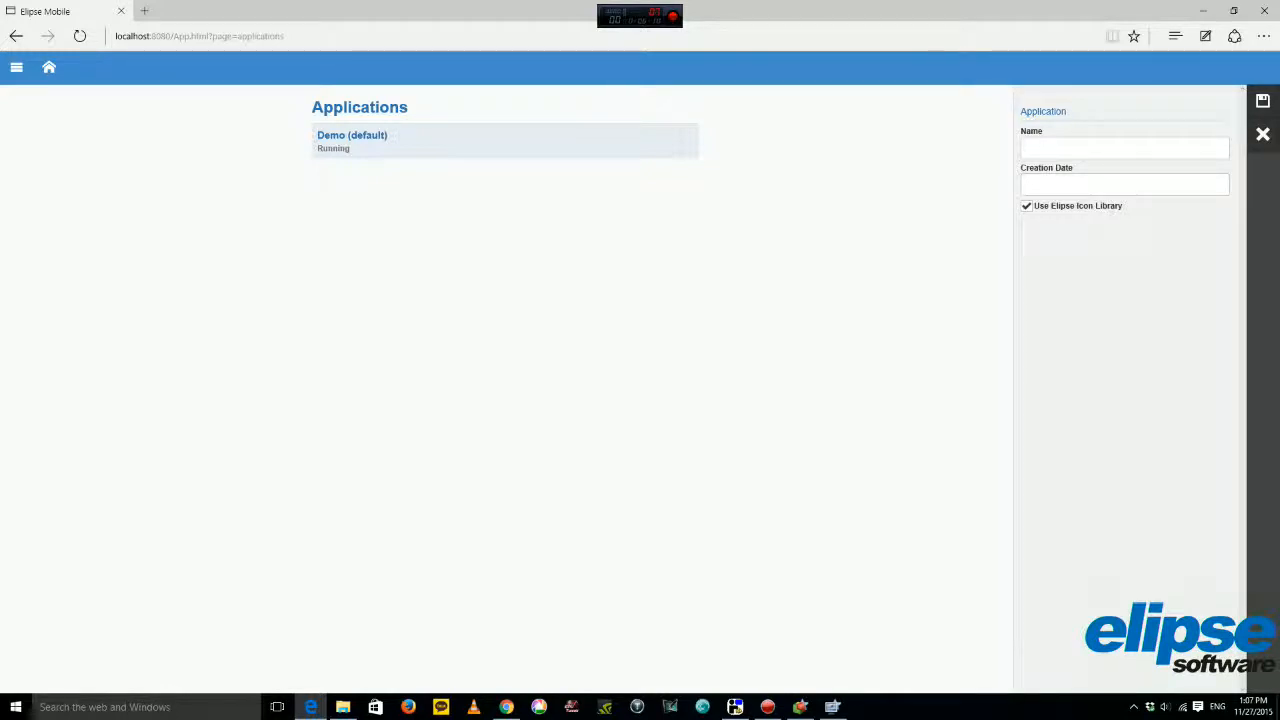
type("MyNewMobileServerApplication")
left_click(1263, 101)
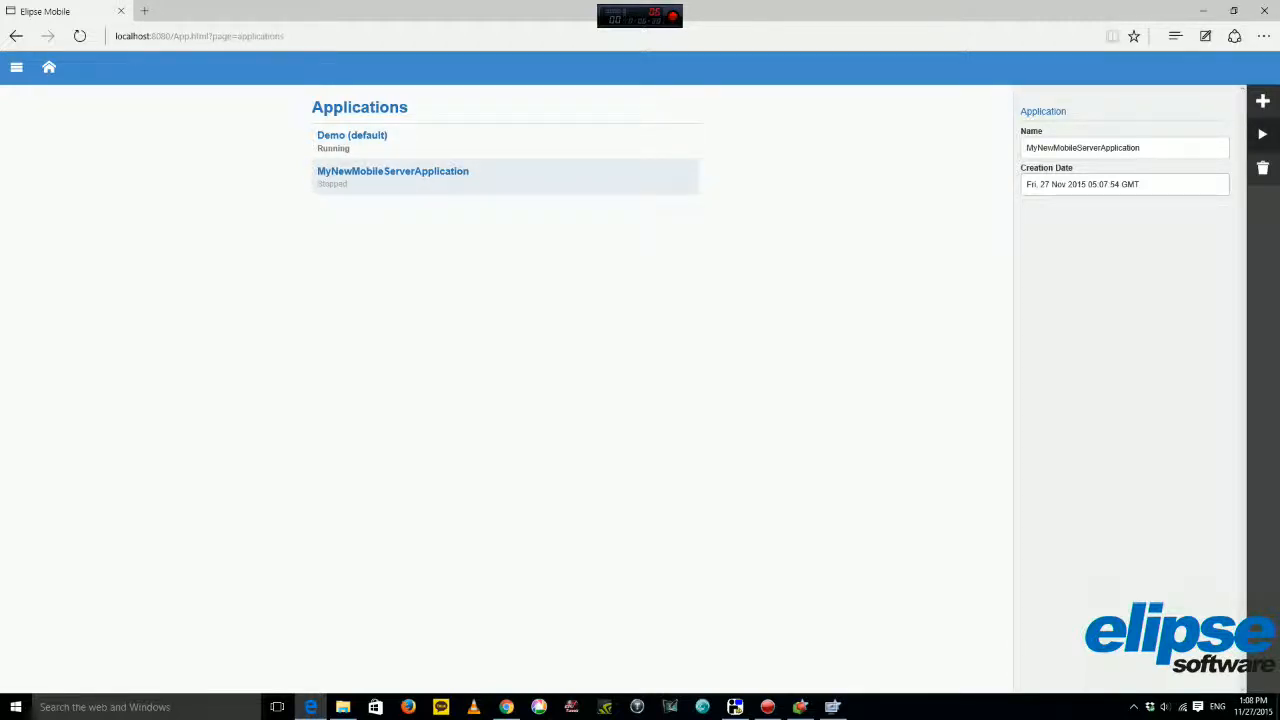
Run MyNewMobileServerApplication as the default instead of Demo and open its empty home page.
left_click(400, 141)
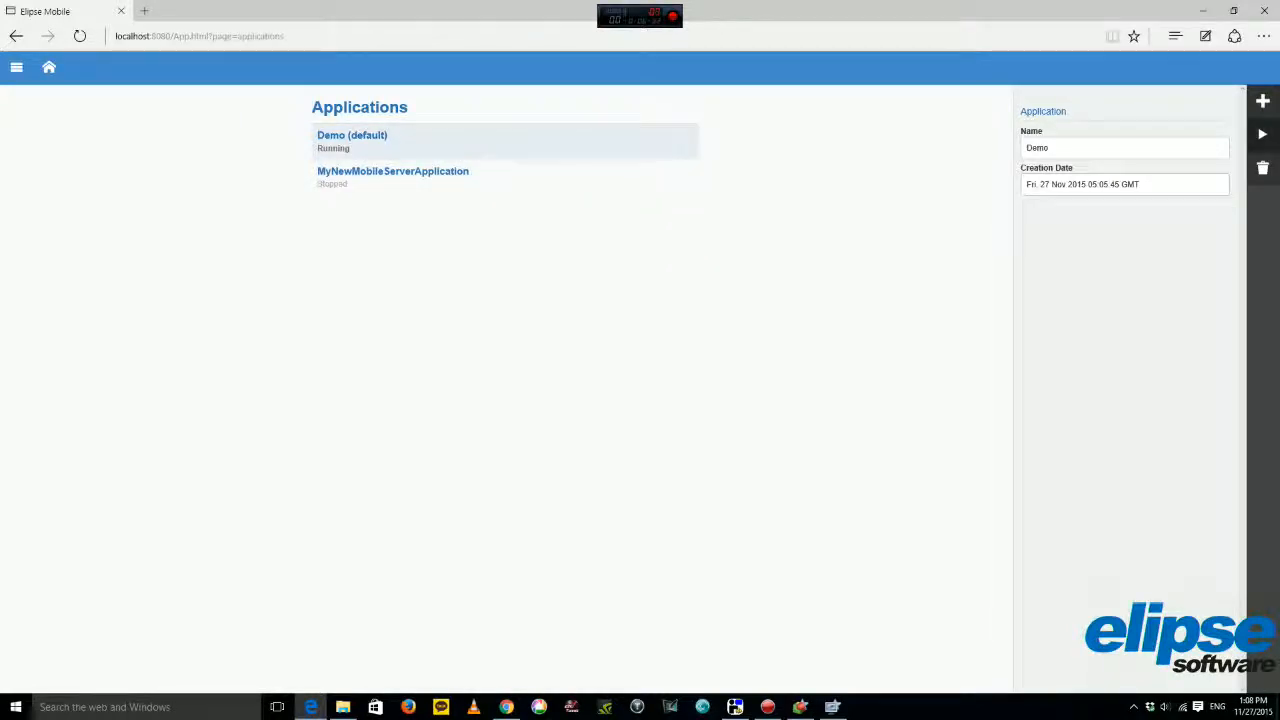
left_click(400, 176)
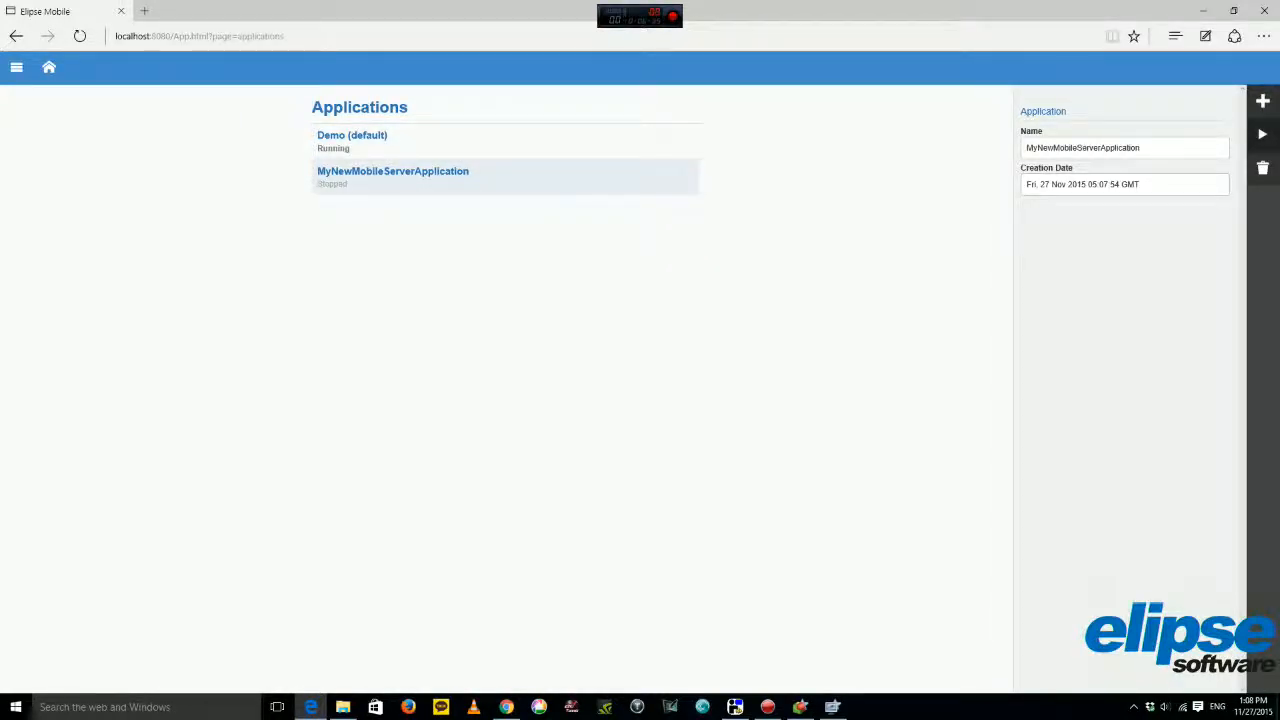
left_click(1262, 134)
left_click(758, 414)
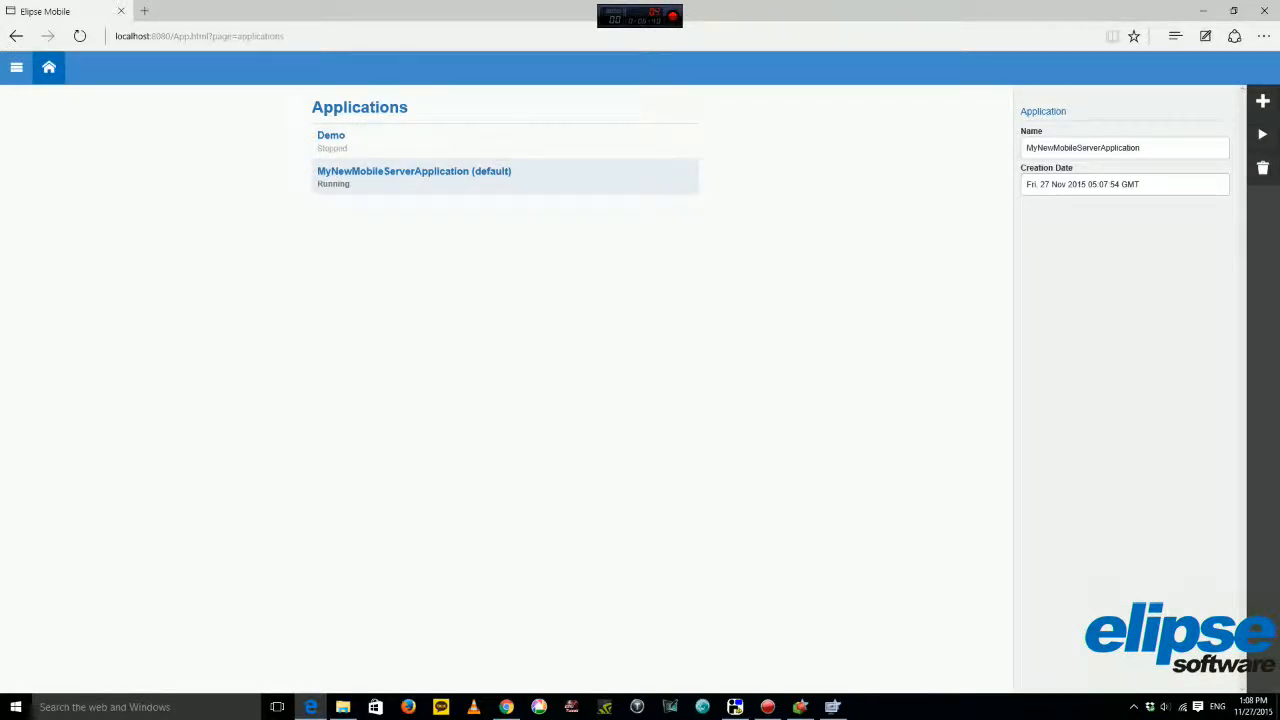
left_click(49, 67)
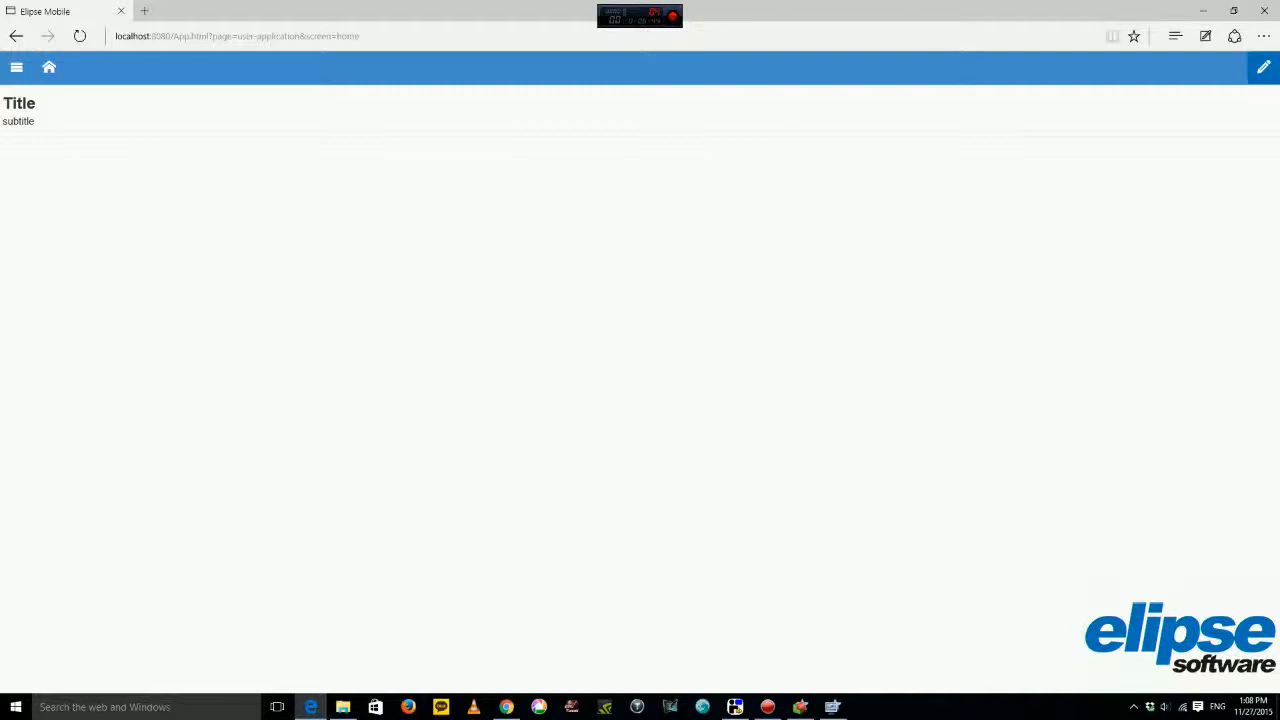
Retitle the home page 'My Mobile Server Application'.
left_click(1264, 67)
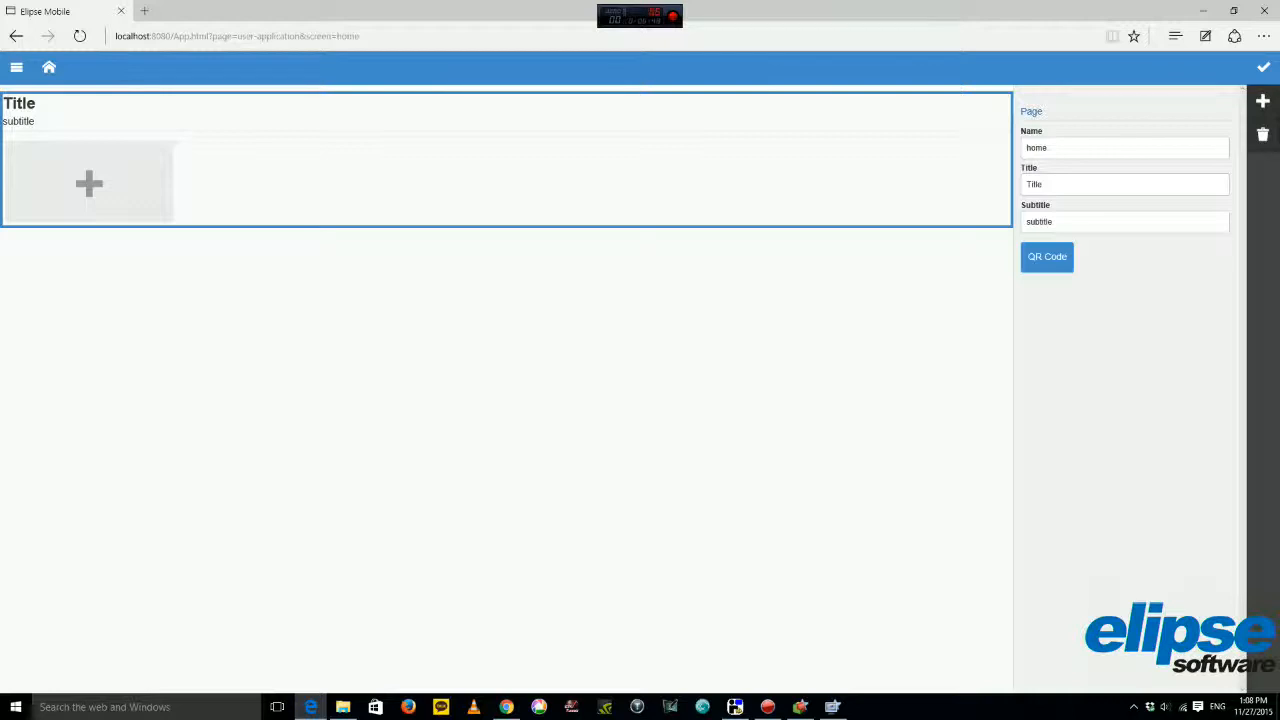
double_click(1034, 185)
type("My first")
key("BackSpace")
key("BackSpace")
key("BackSpace")
key("BackSpace")
key("BackSpace")
type("MObi")
type("obile Se")
type("rver Application")
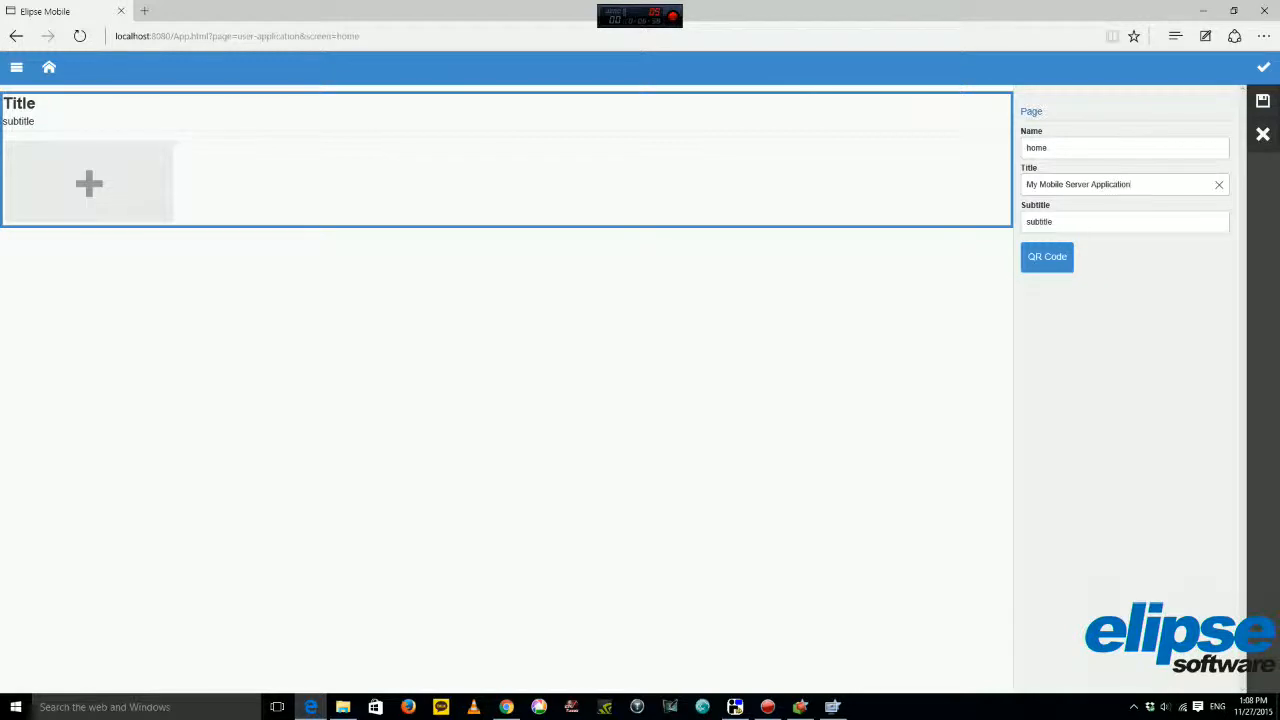
left_click(1263, 101)
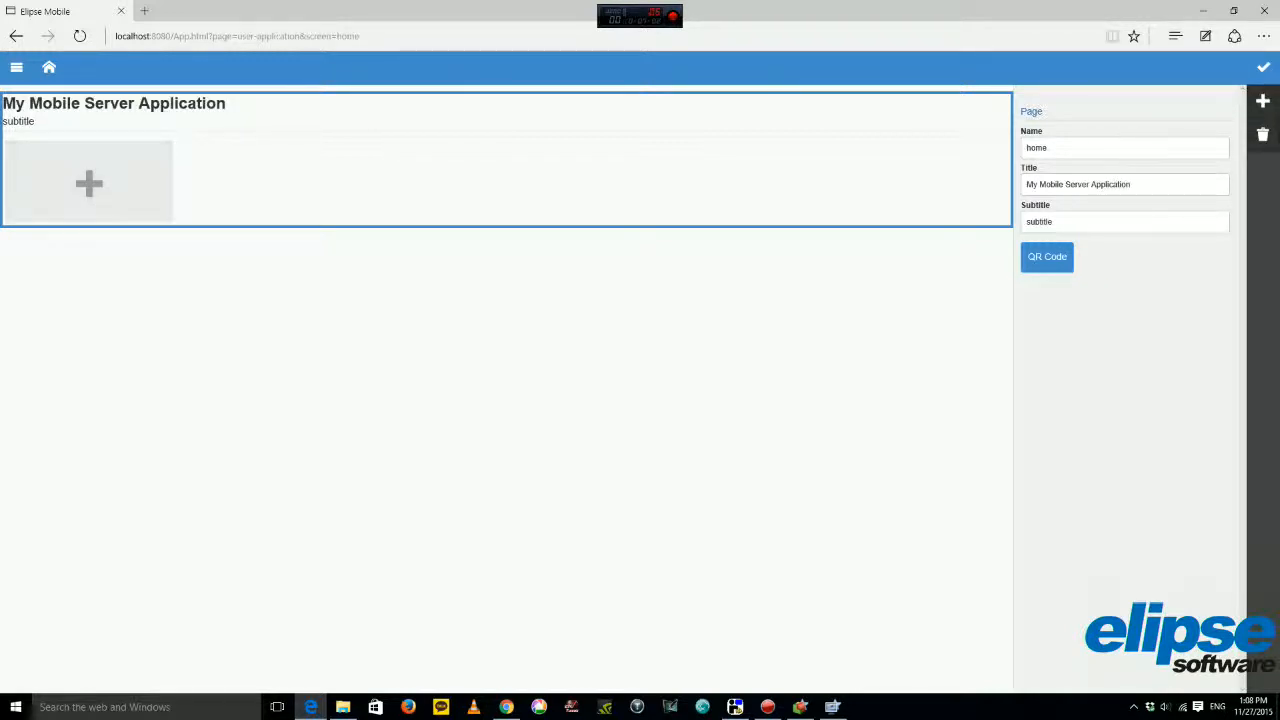
Set the home page subtitle to 'Application to connect to an existing Elipse Power Application' and save.
double_click(1039, 222)
type("Application to")
type("h")
type(" connect to ")
type("an ax")
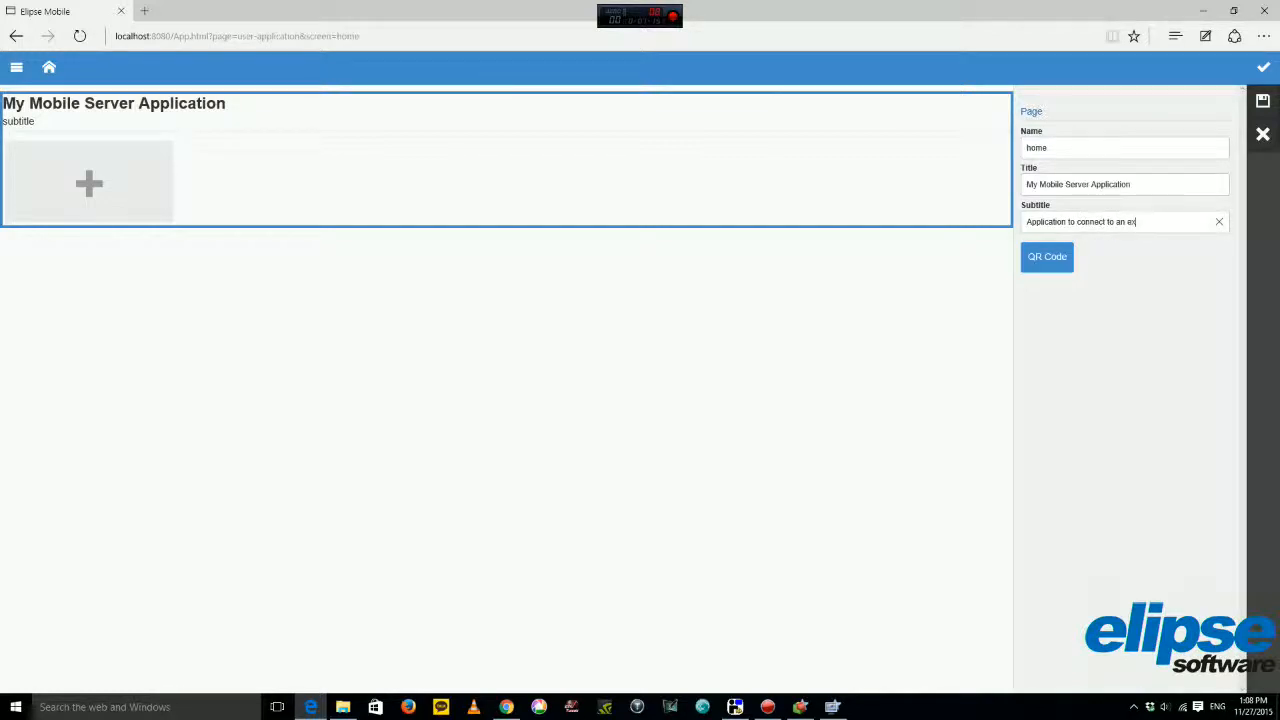
type("isting Elipse PowerApplication")
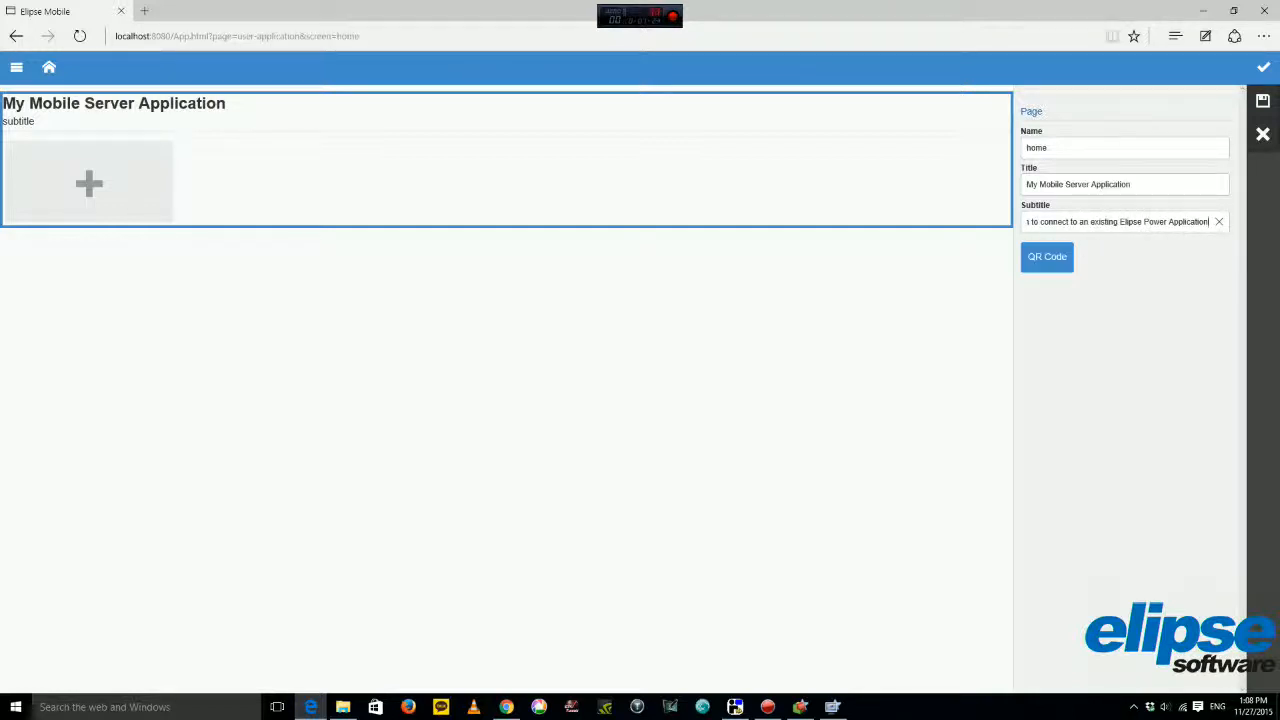
left_click(1263, 101)
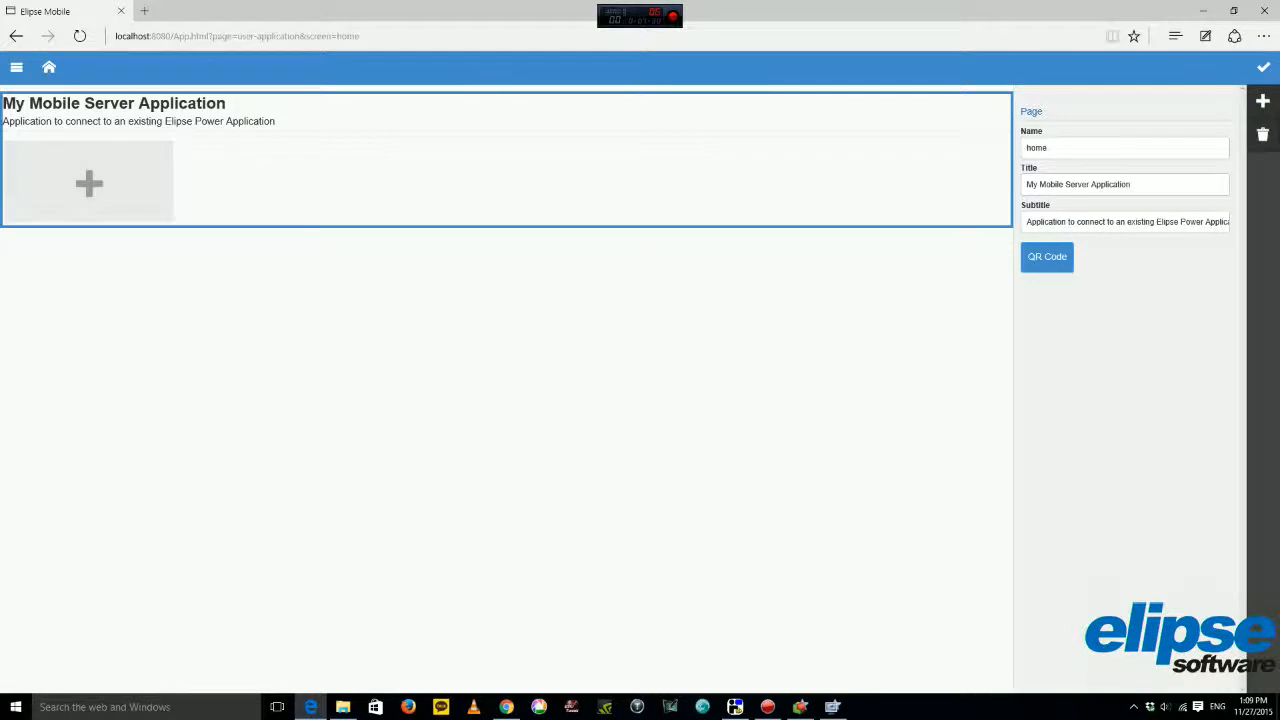
left_click(1263, 101)
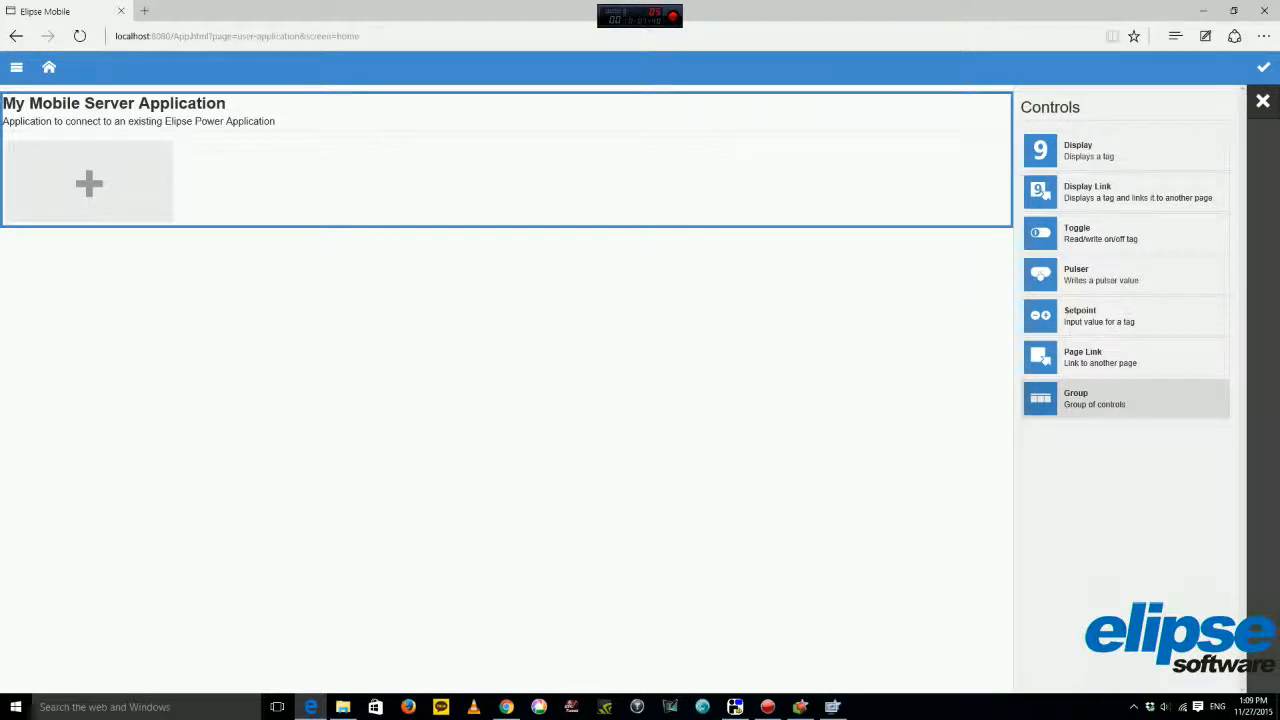
Add a control group titled Power to the home page.
left_click(1125, 398)
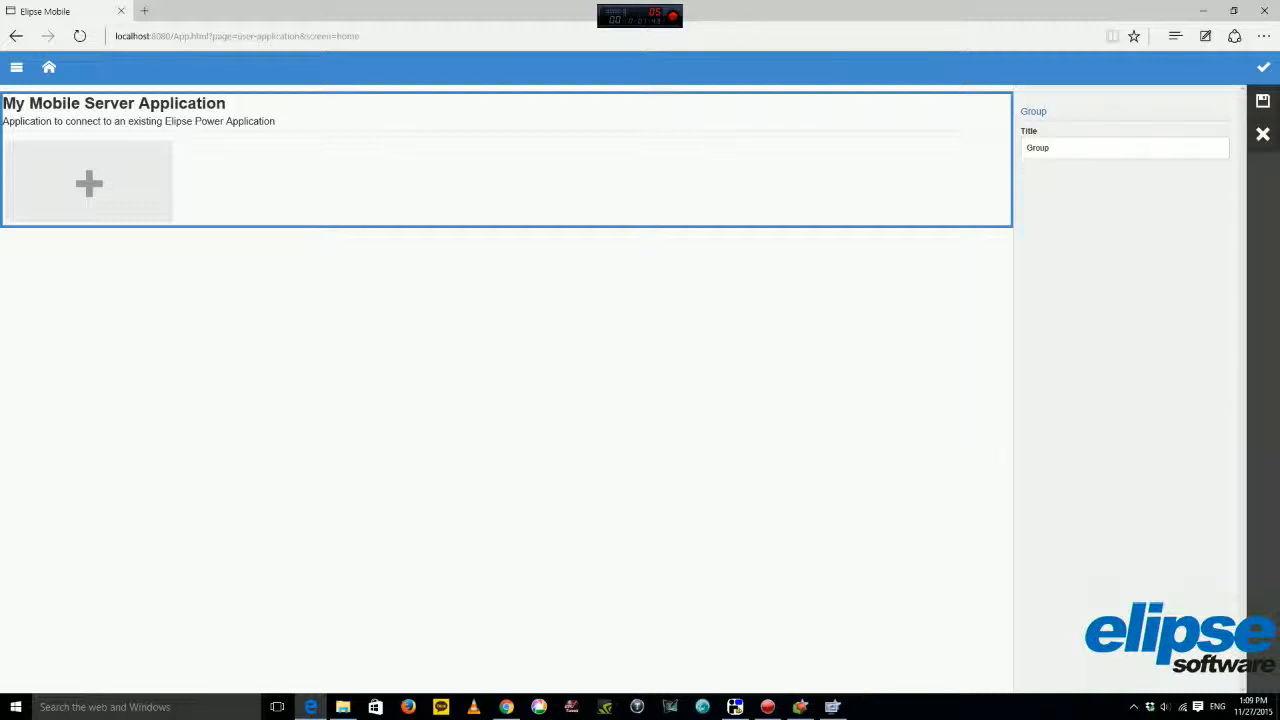
double_click(1038, 148)
type("Power")
left_click(1263, 101)
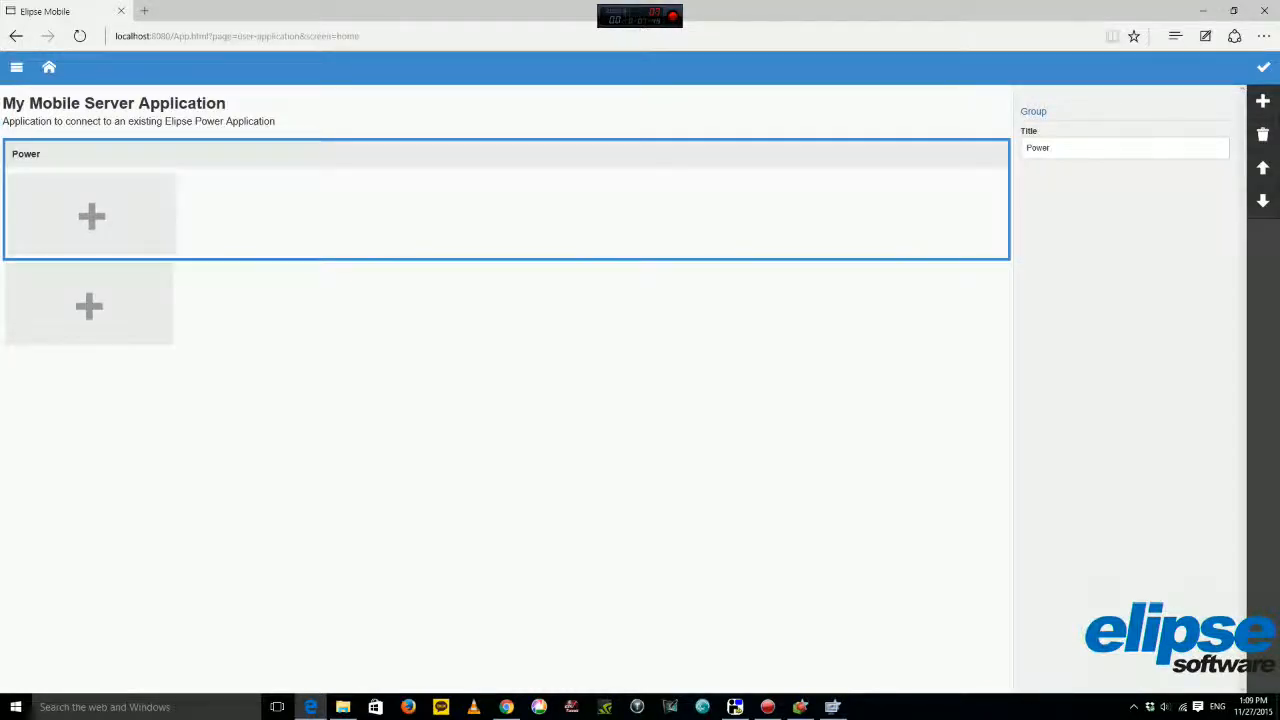
Add a second group titled Building to the home page.
left_click(506, 115)
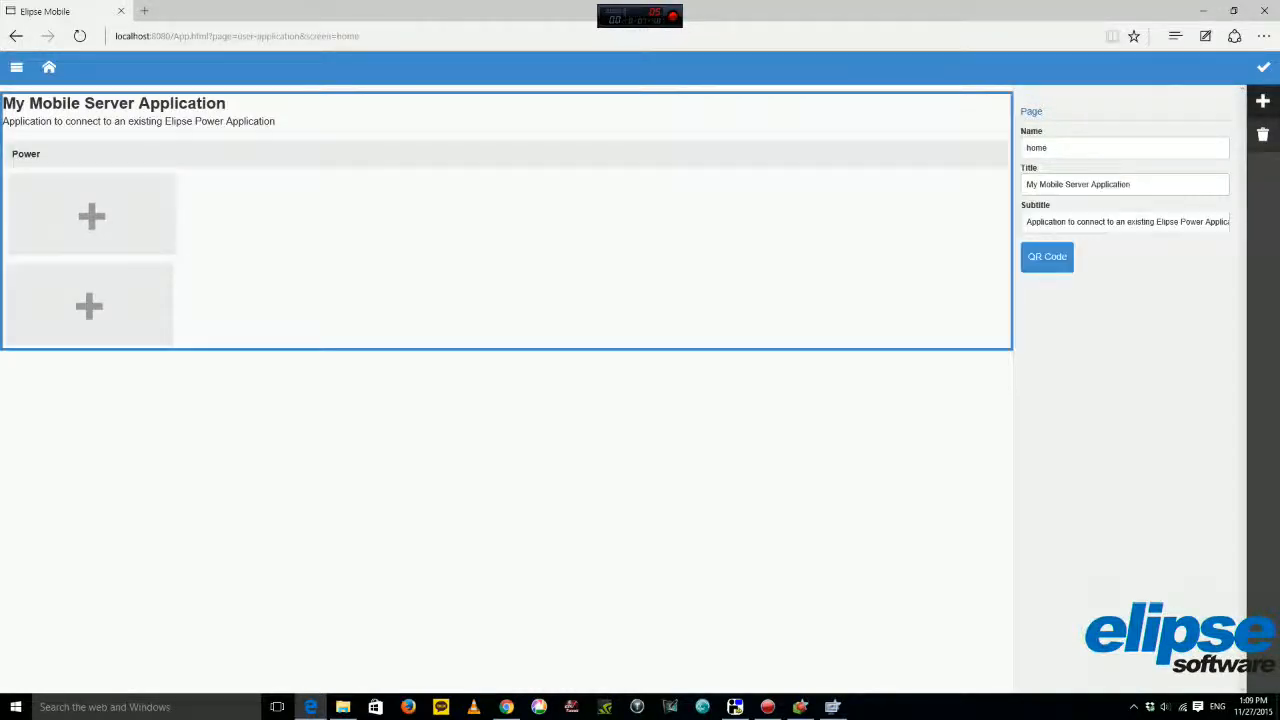
left_click(1263, 101)
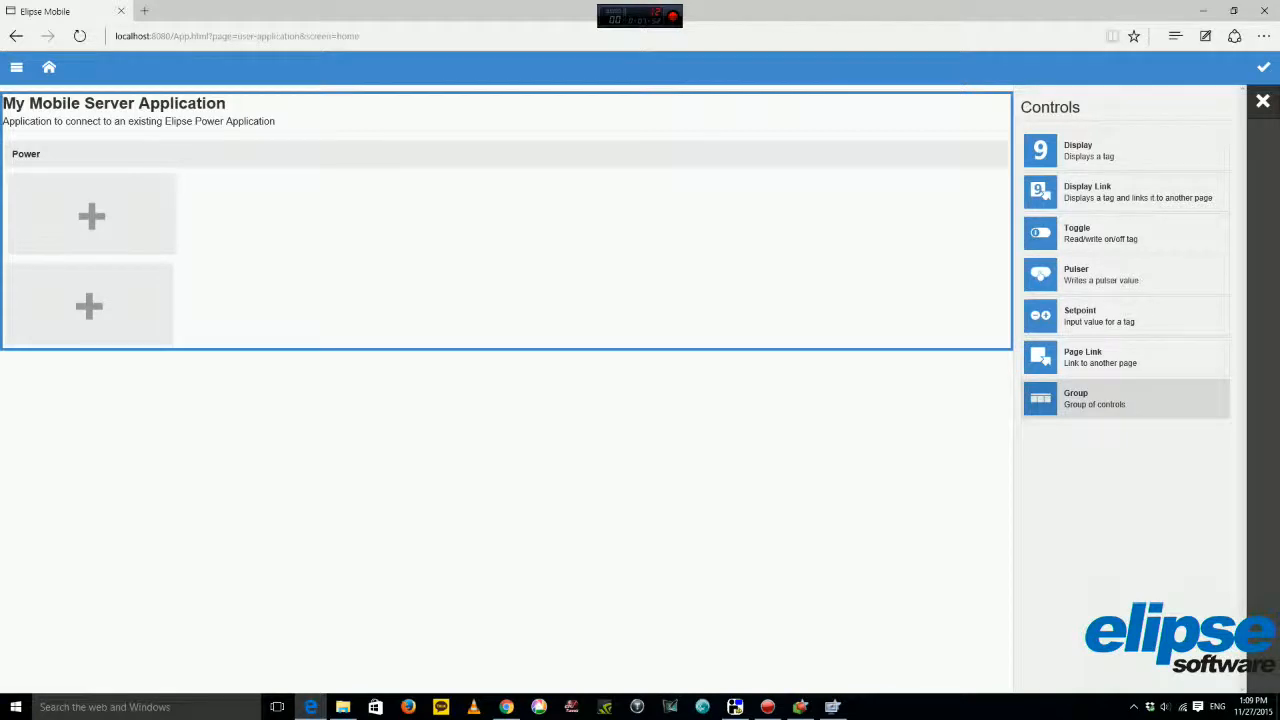
left_click(1125, 398)
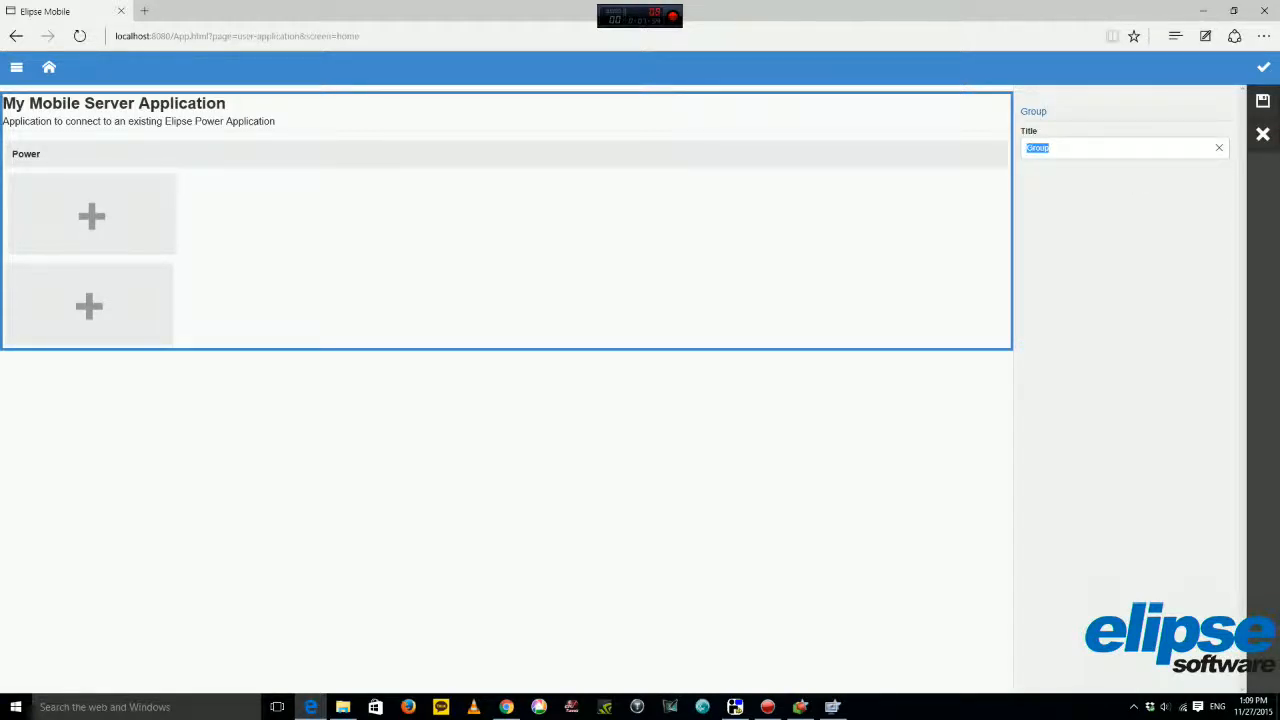
type("Building")
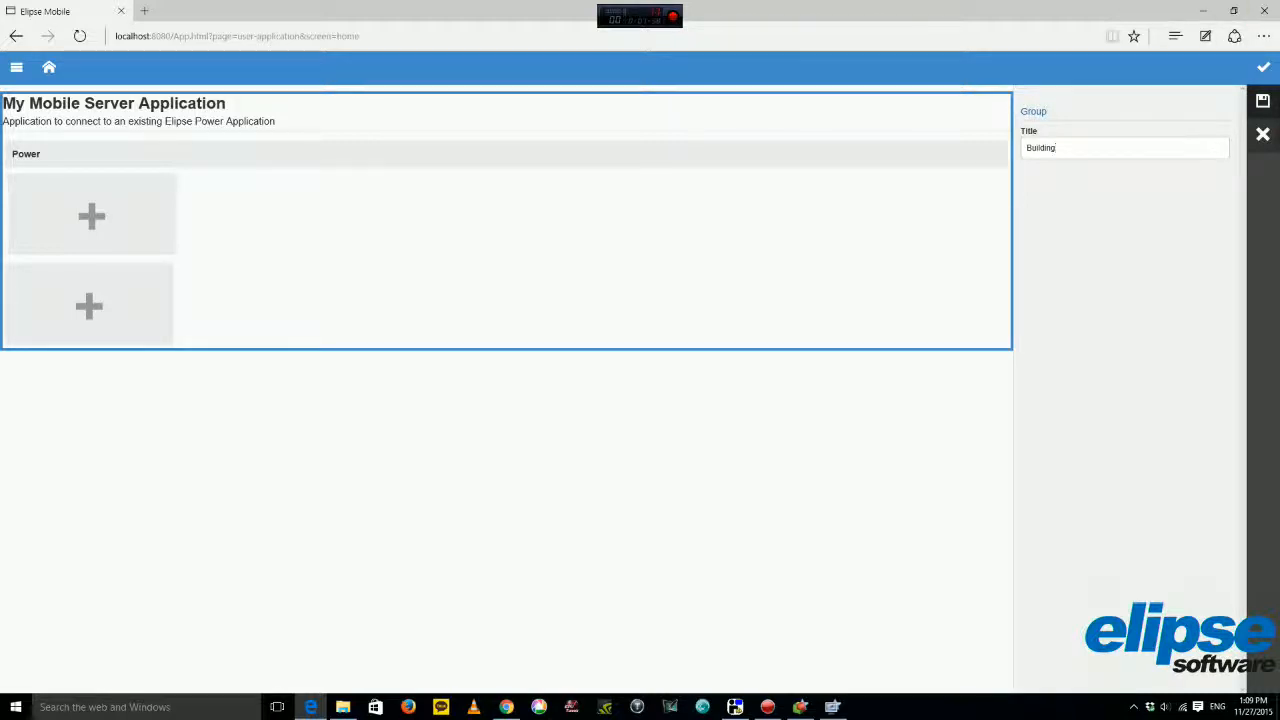
key("Return")
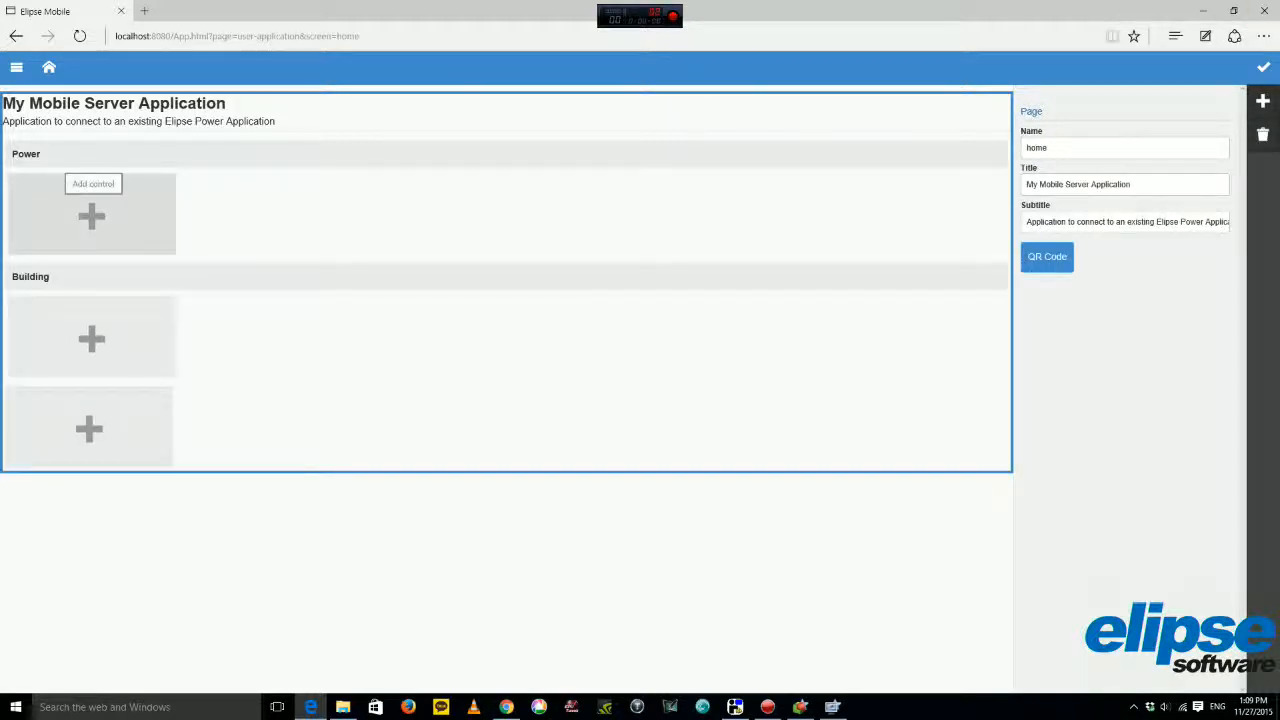
left_click(91, 212)
Make the first Power tile a 'Monitoring' page link to a new page named Monitoring.
left_click(1120, 354)
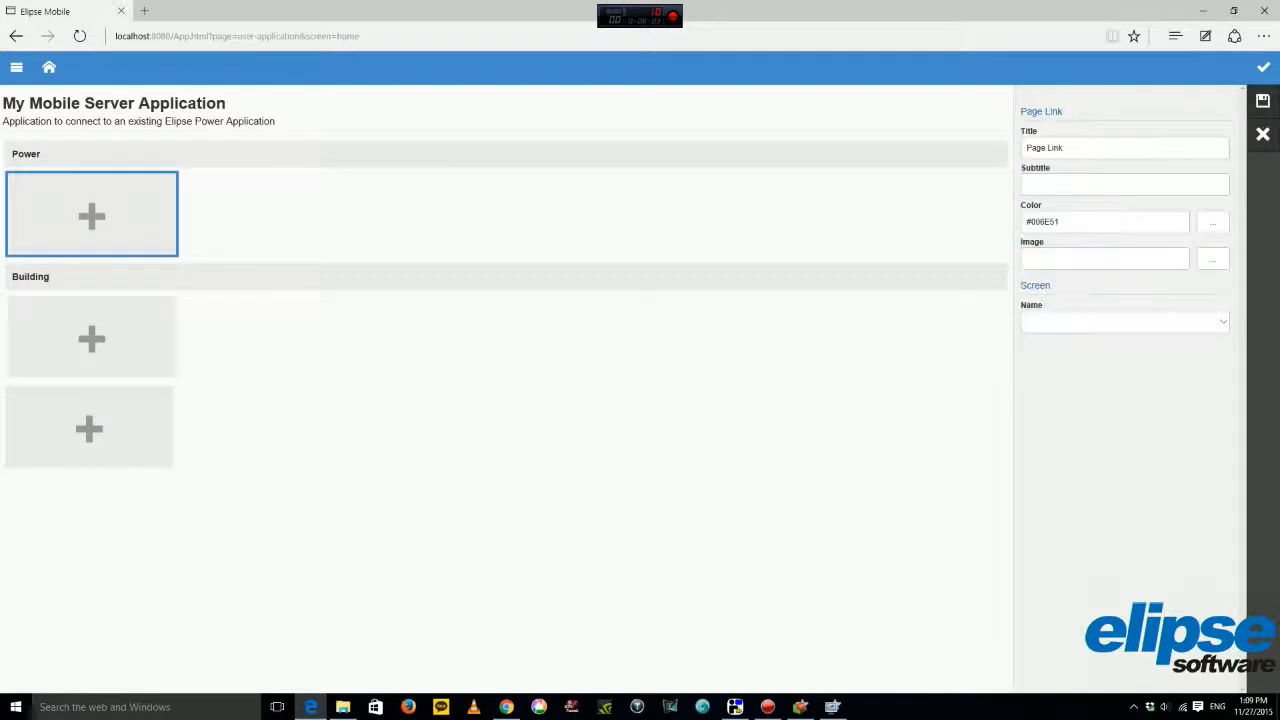
left_click(1060, 148)
type("Monitoring")
left_click(1222, 321)
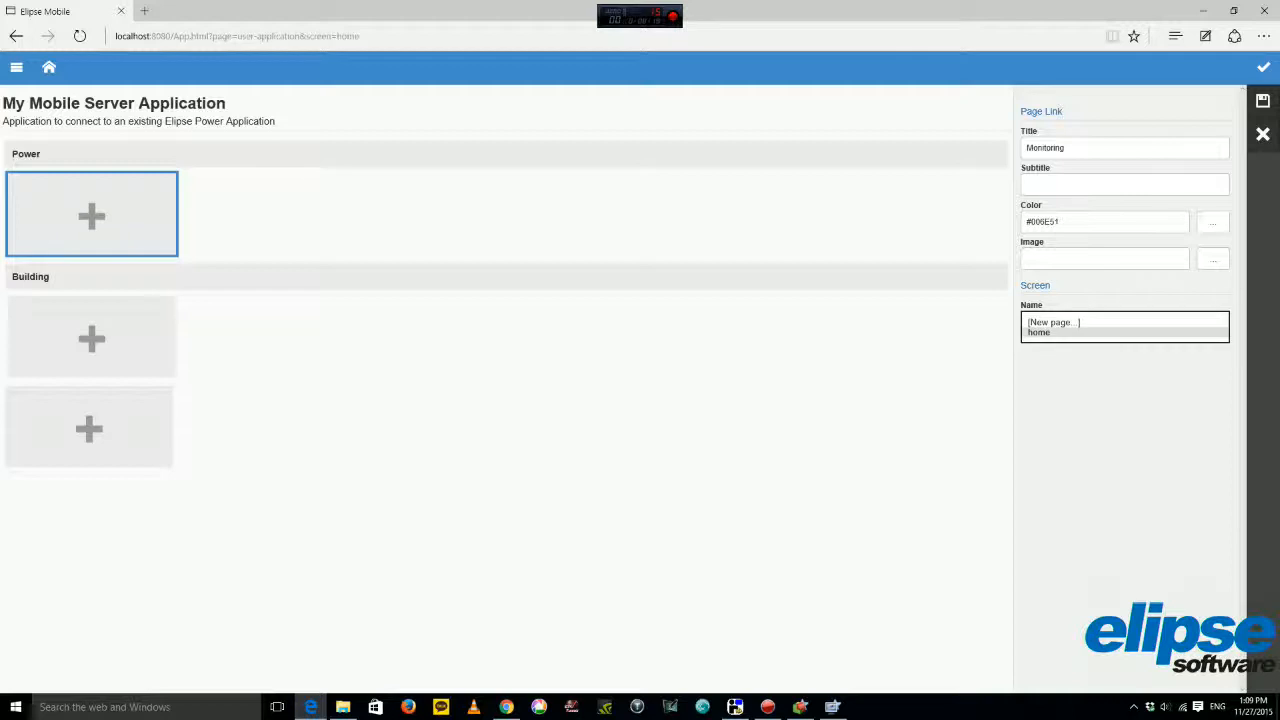
left_click(1100, 322)
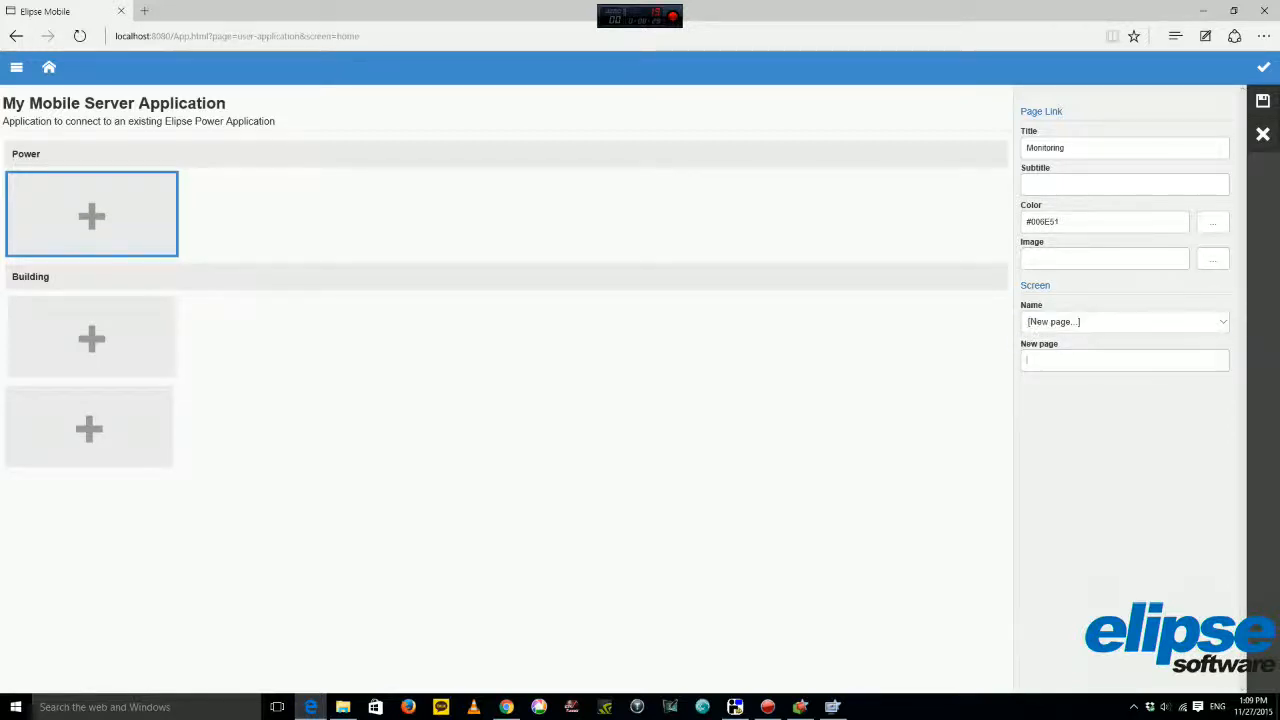
type("Monitoring")
left_click(1263, 101)
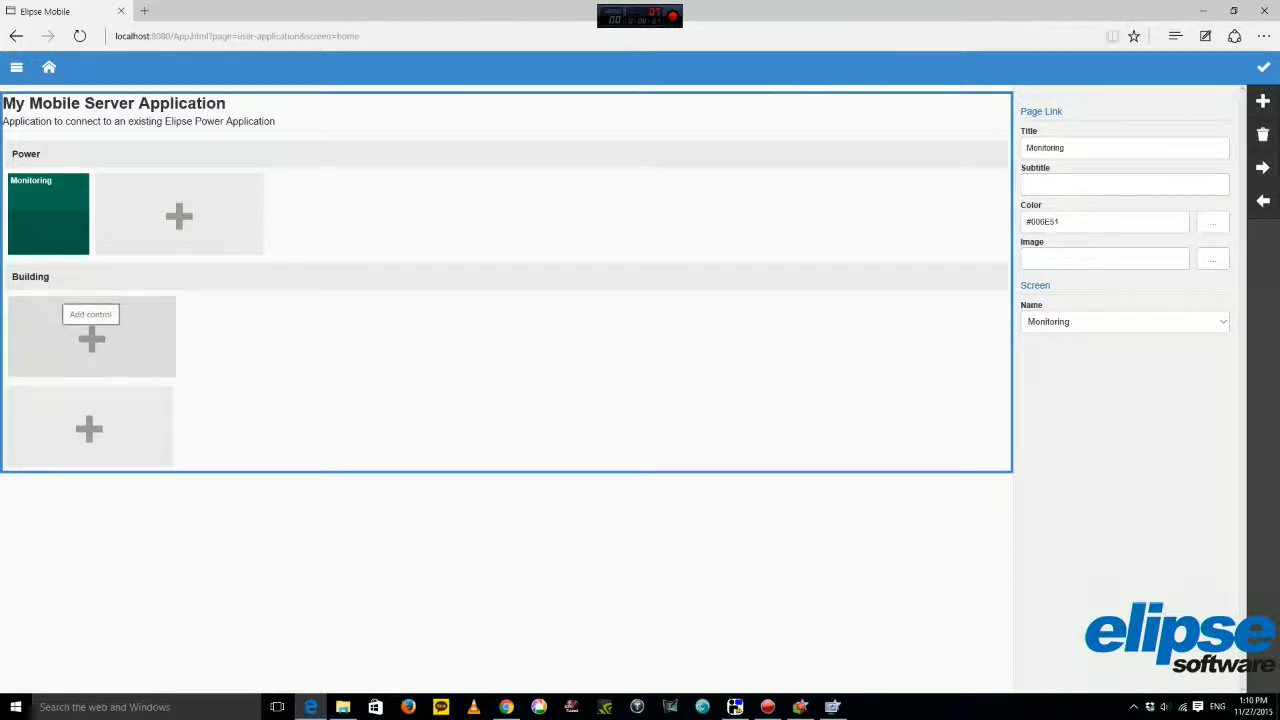
Link the first Building tile to a new page named Temperature.
left_click(91, 336)
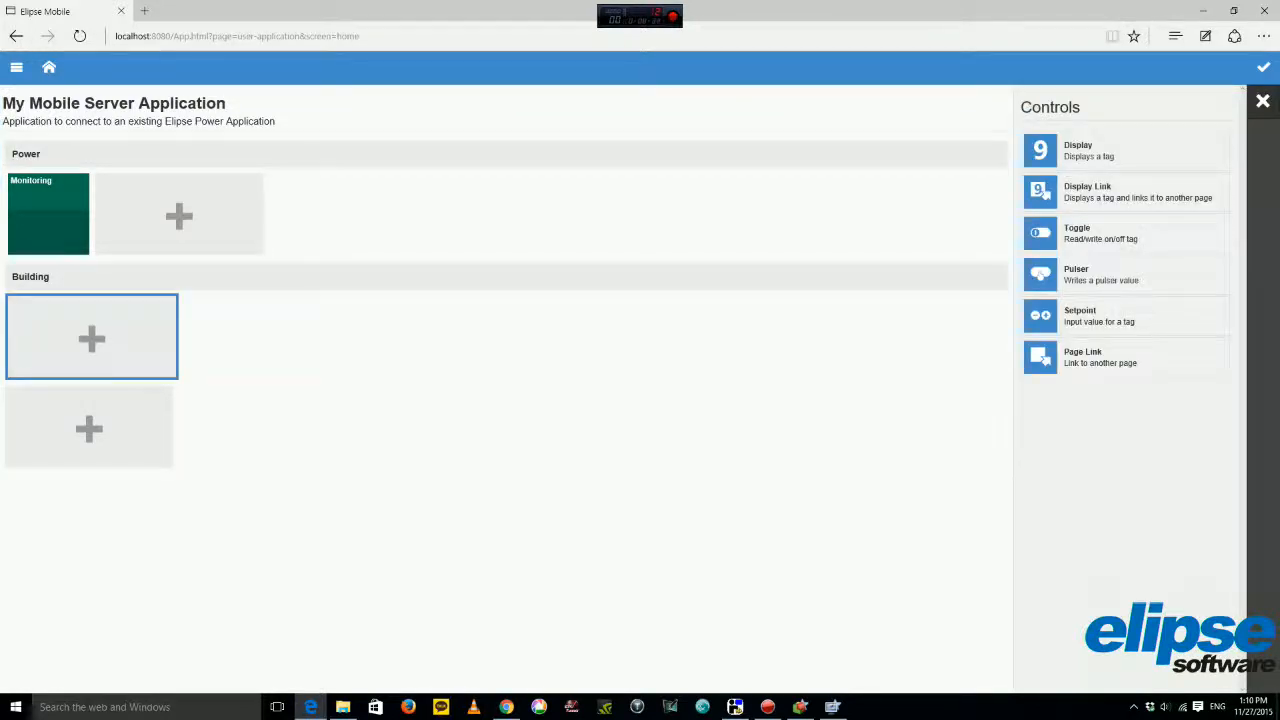
left_click(1125, 357)
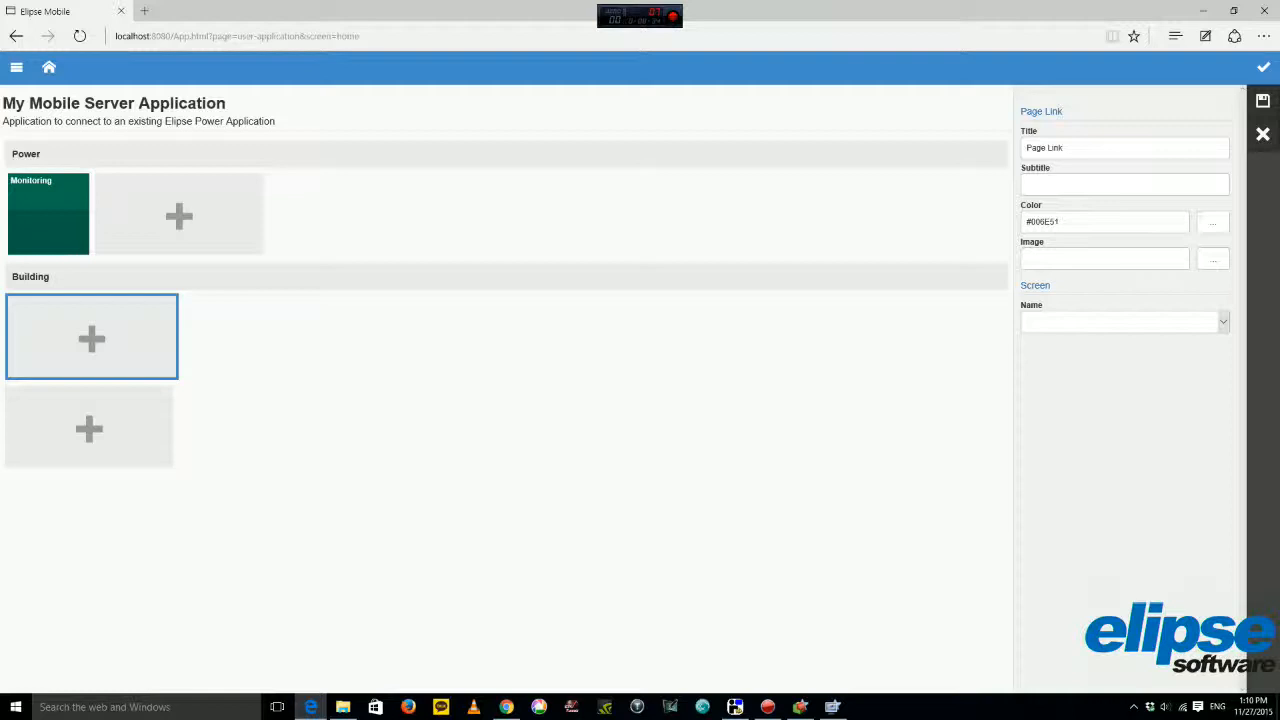
left_click(1124, 322)
left_click(1100, 322)
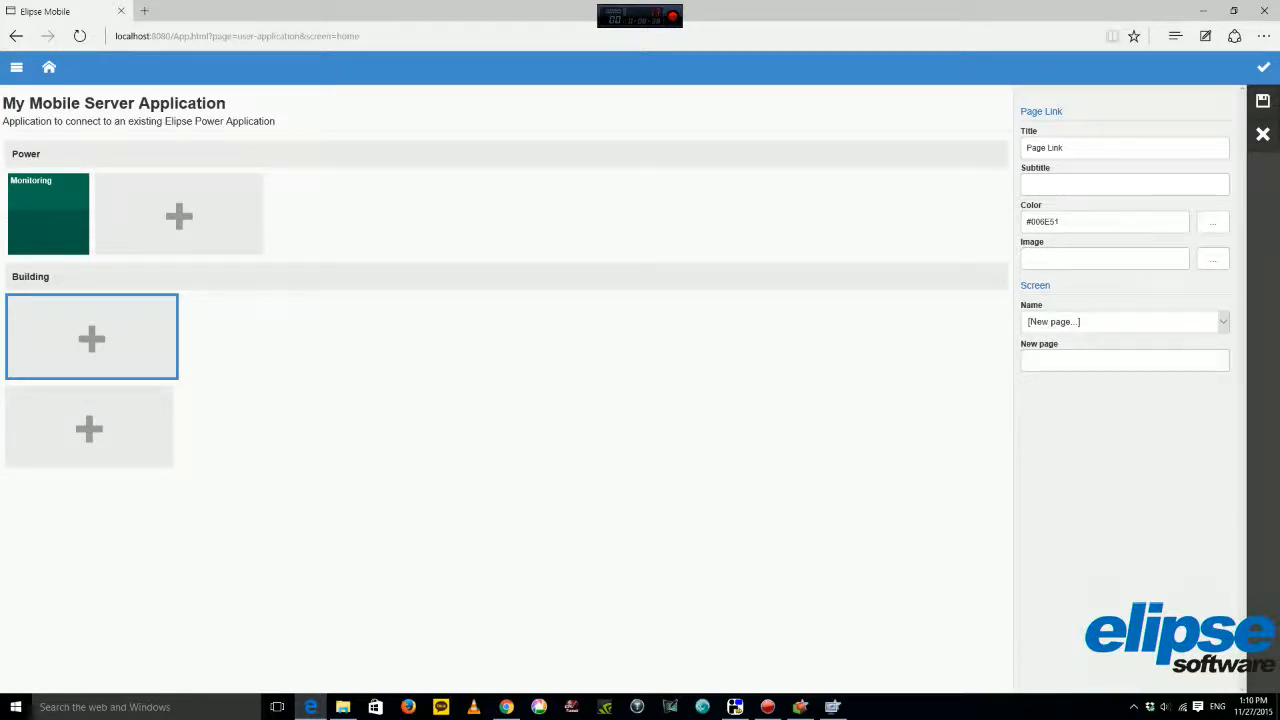
type("Monitoring")
key("BackSpace")
key("BackSpace")
key("BackSpace")
key("BackSpace")
key("BackSpace")
key("BackSpace")
key("BackSpace")
key("BackSpace")
type("Tem")
key("BackSpace")
key("BackSpace")
type("M")
key("BackSpace")
type("Temperatu")
type("e")
left_click(1263, 101)
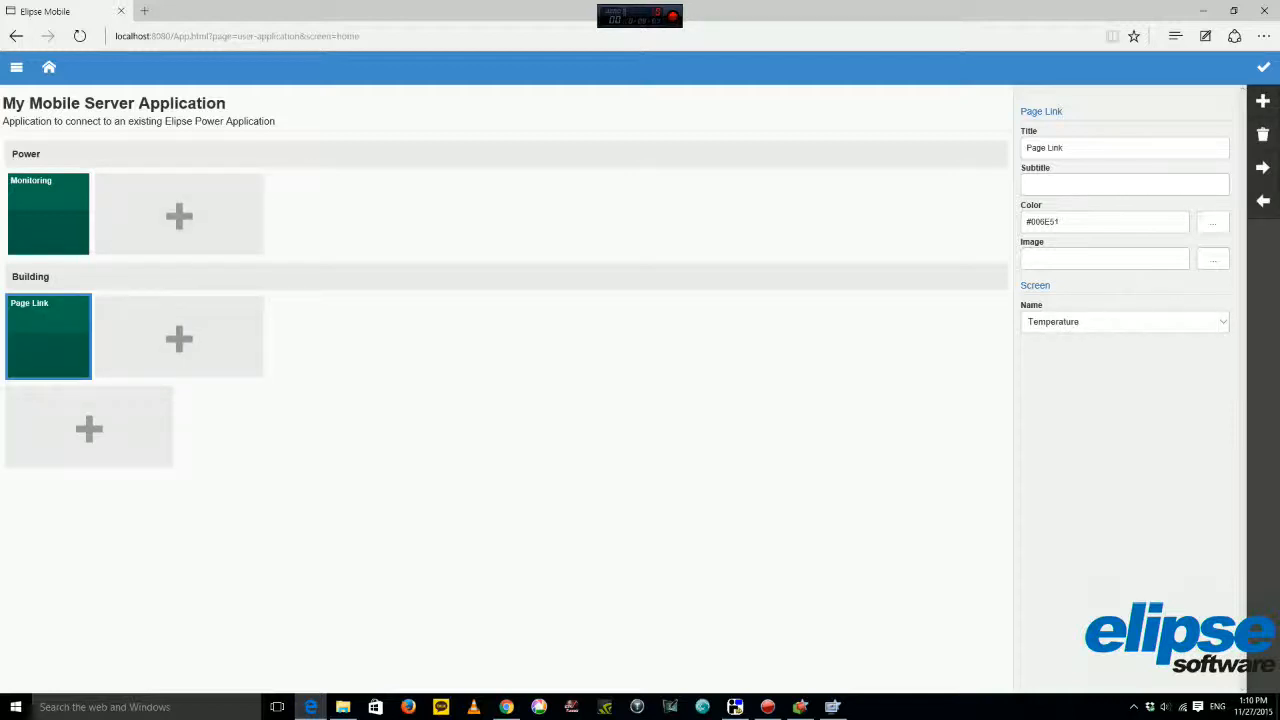
Title the tile Temperature, finish editing the home page, and open the Temperature page.
left_click(1060, 148)
type("Temperature")
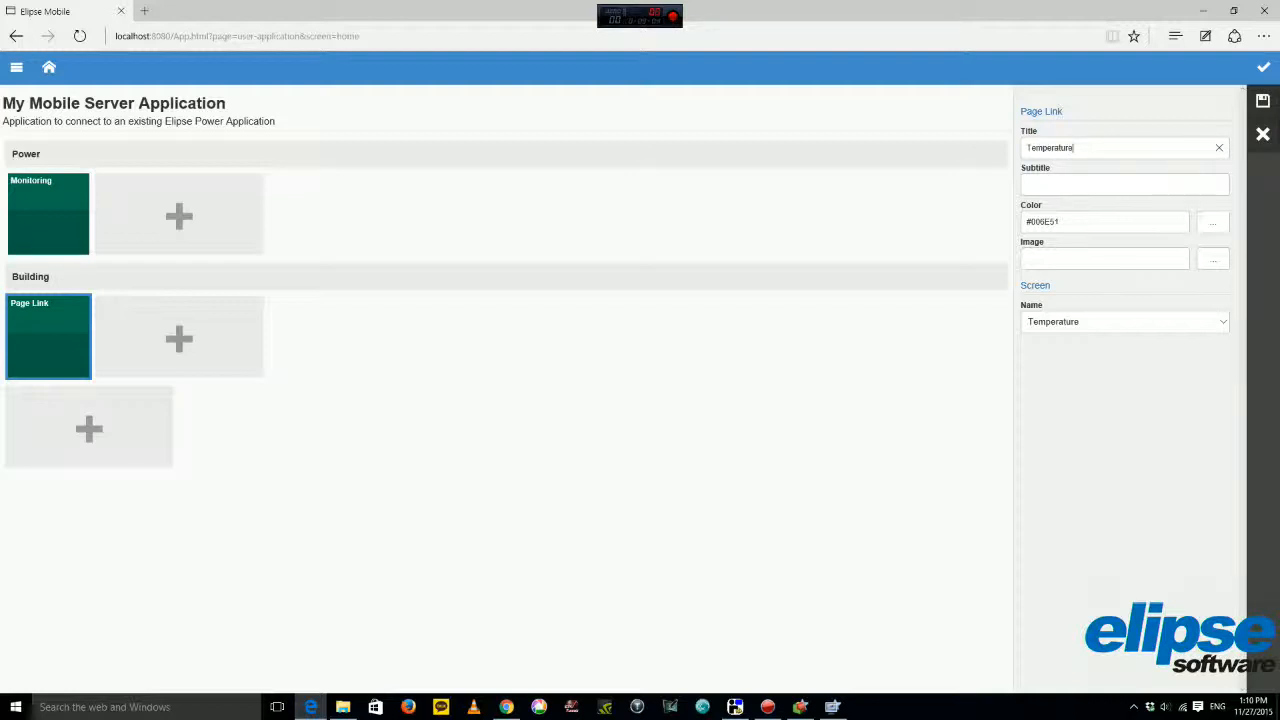
left_click(1263, 101)
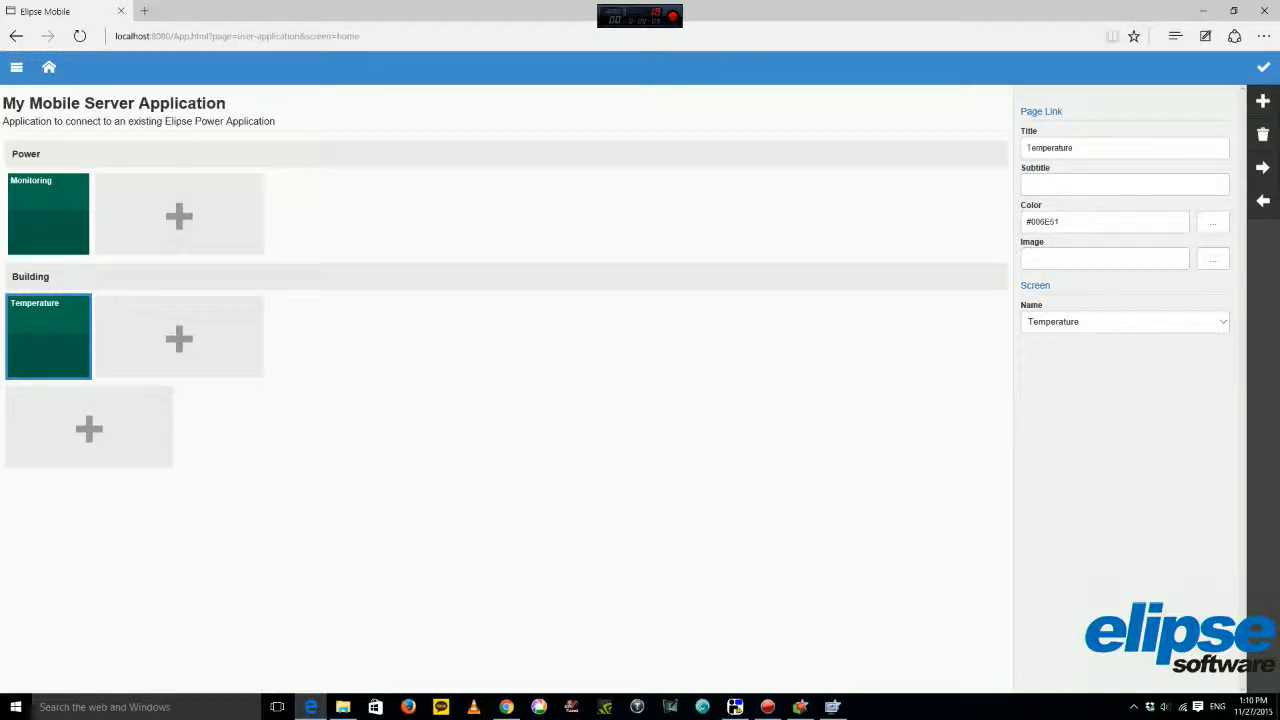
double_click(48, 336)
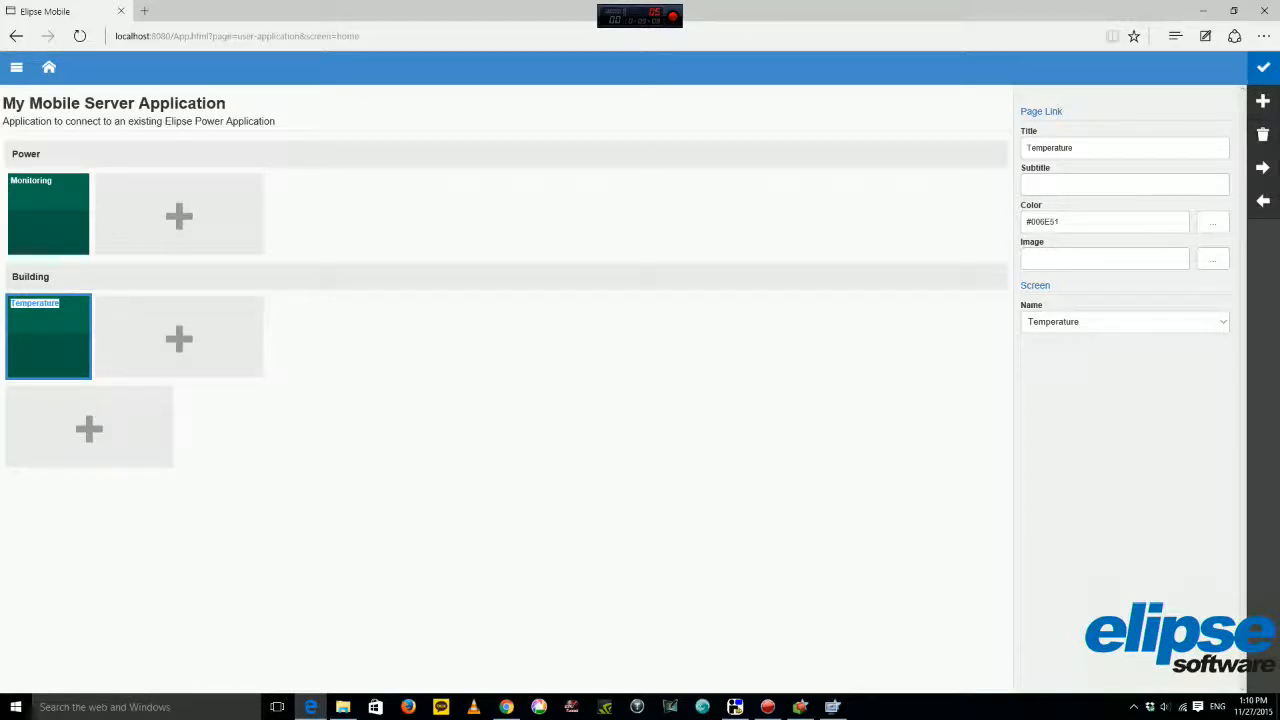
left_click(1263, 67)
left_click(48, 336)
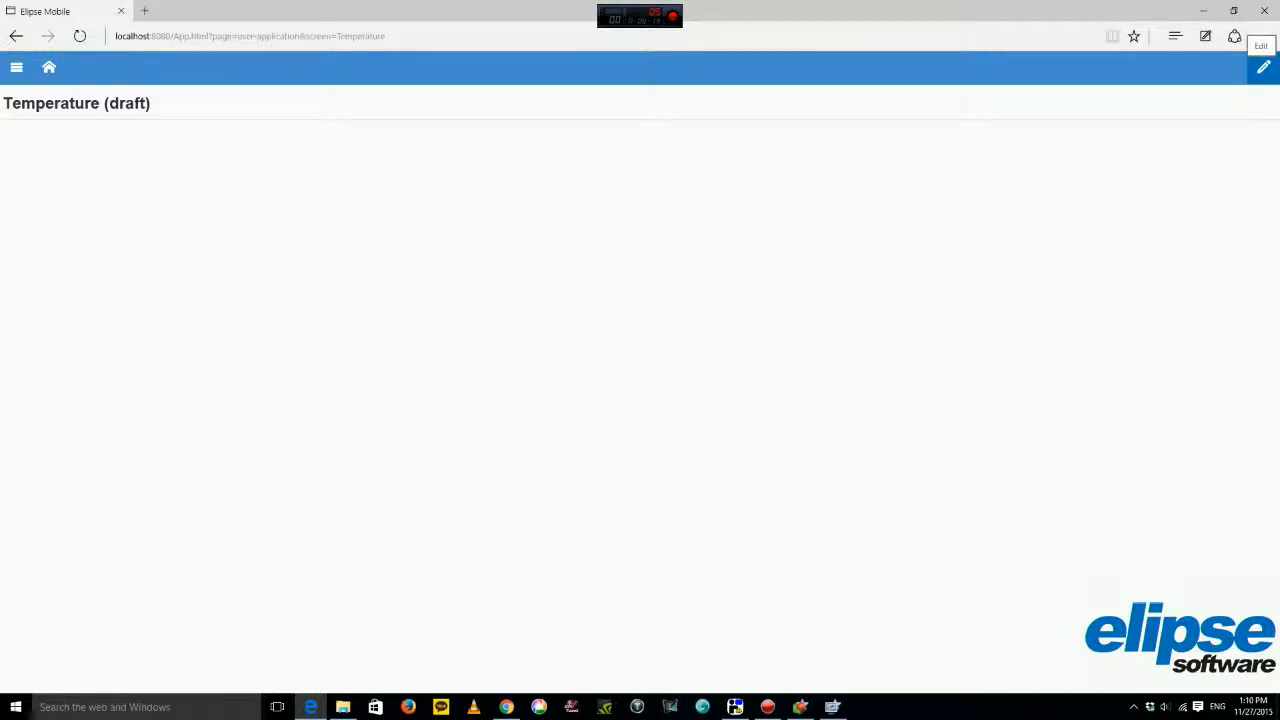
Add a Temperature display tile with the thermometer image /medias/11.png, then go to the Monitoring page.
left_click(1263, 67)
left_click(89, 170)
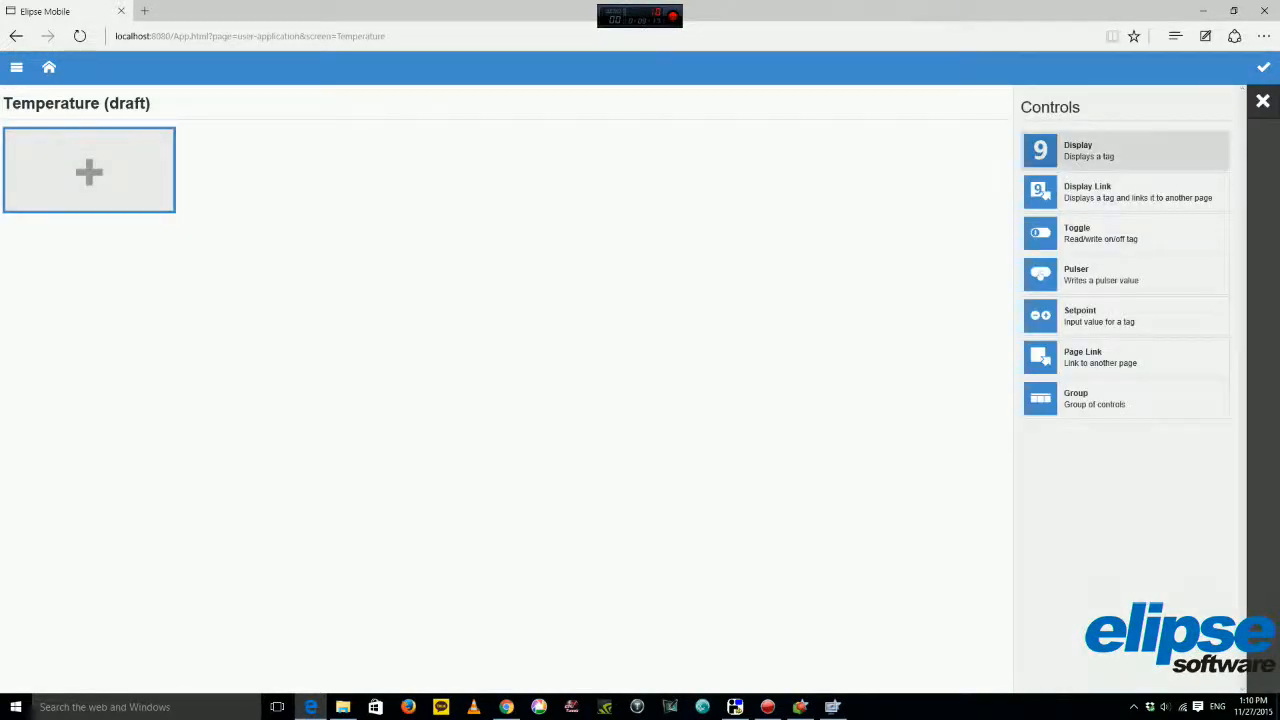
left_click(1125, 150)
double_click(1040, 148)
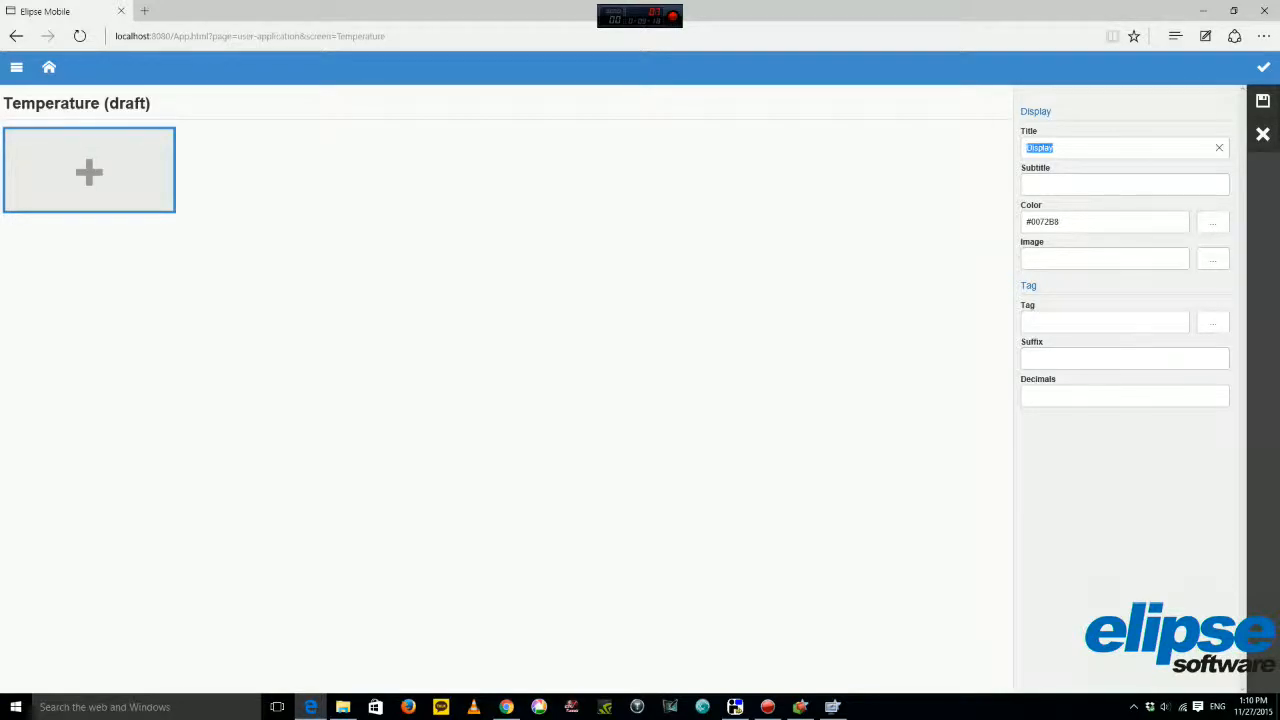
type("Temperature")
left_click(1213, 259)
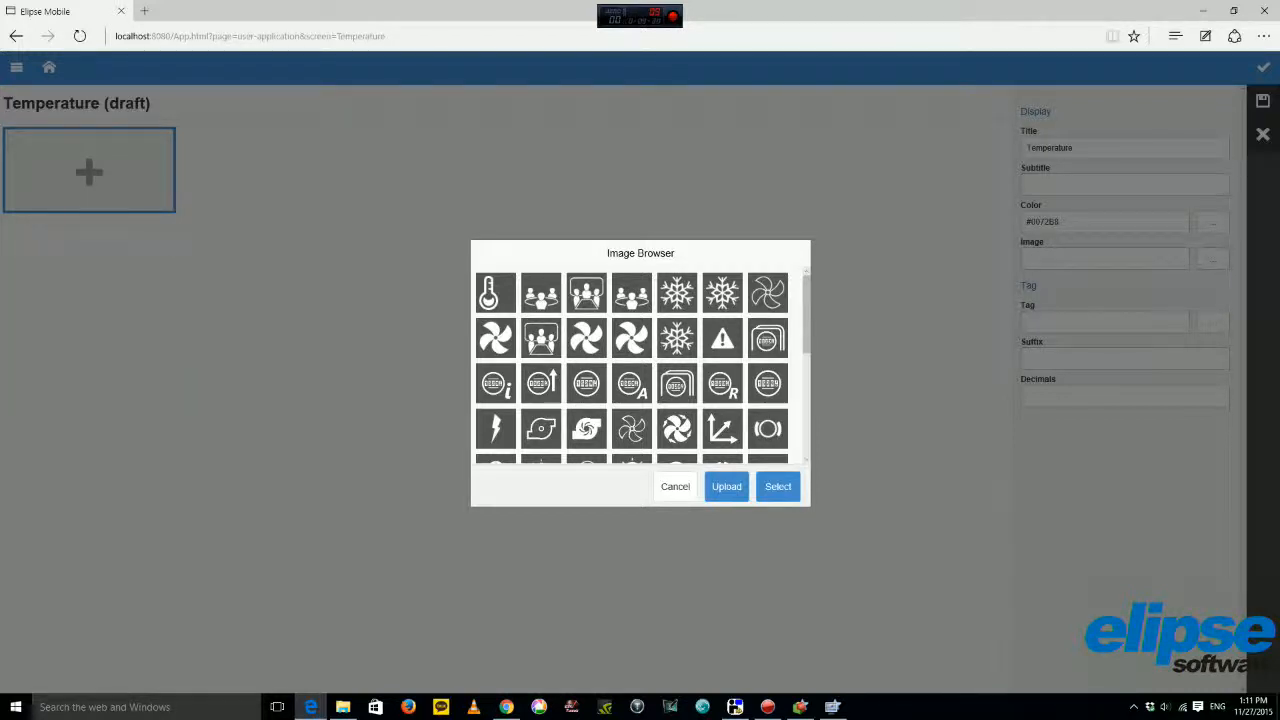
left_click(496, 293)
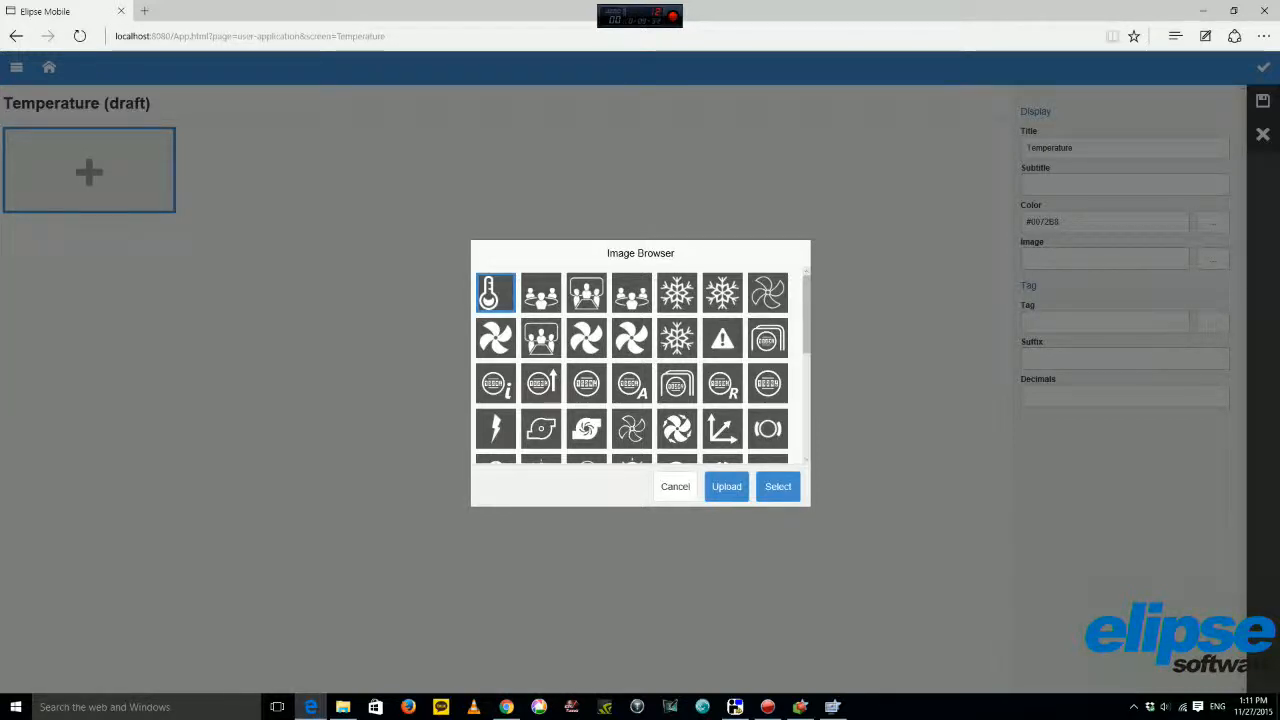
left_click(778, 486)
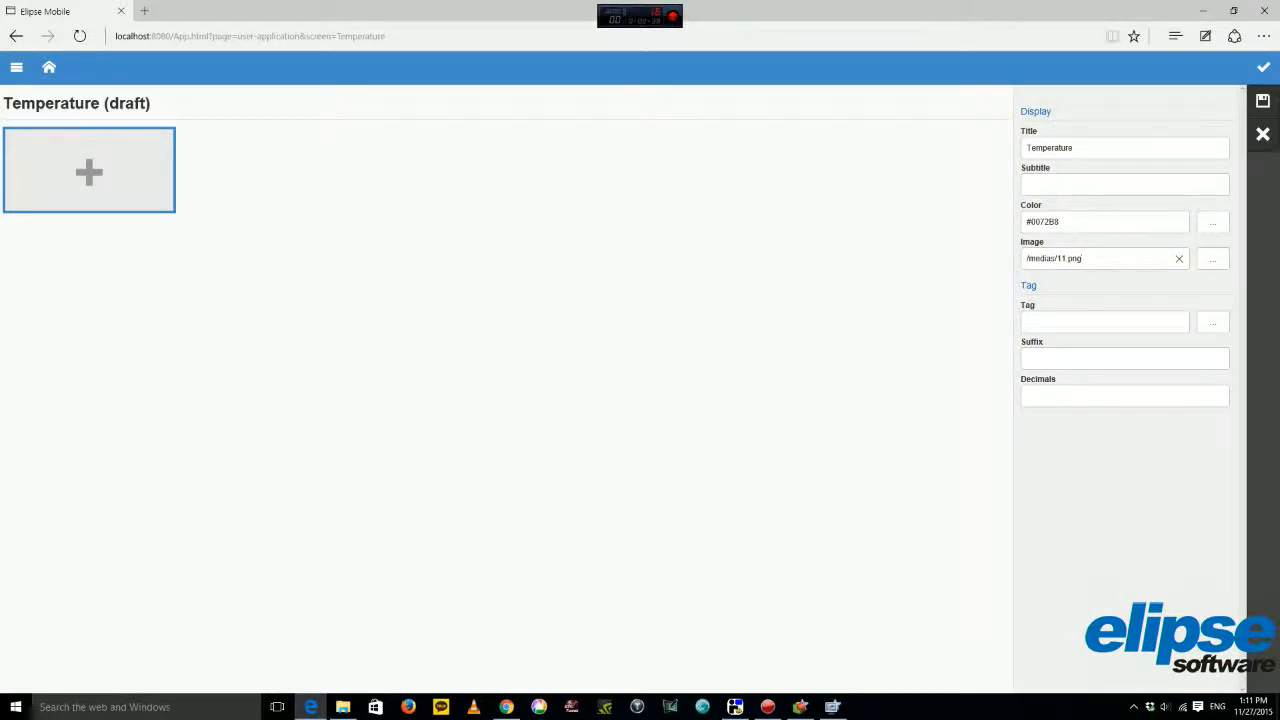
left_click(1263, 101)
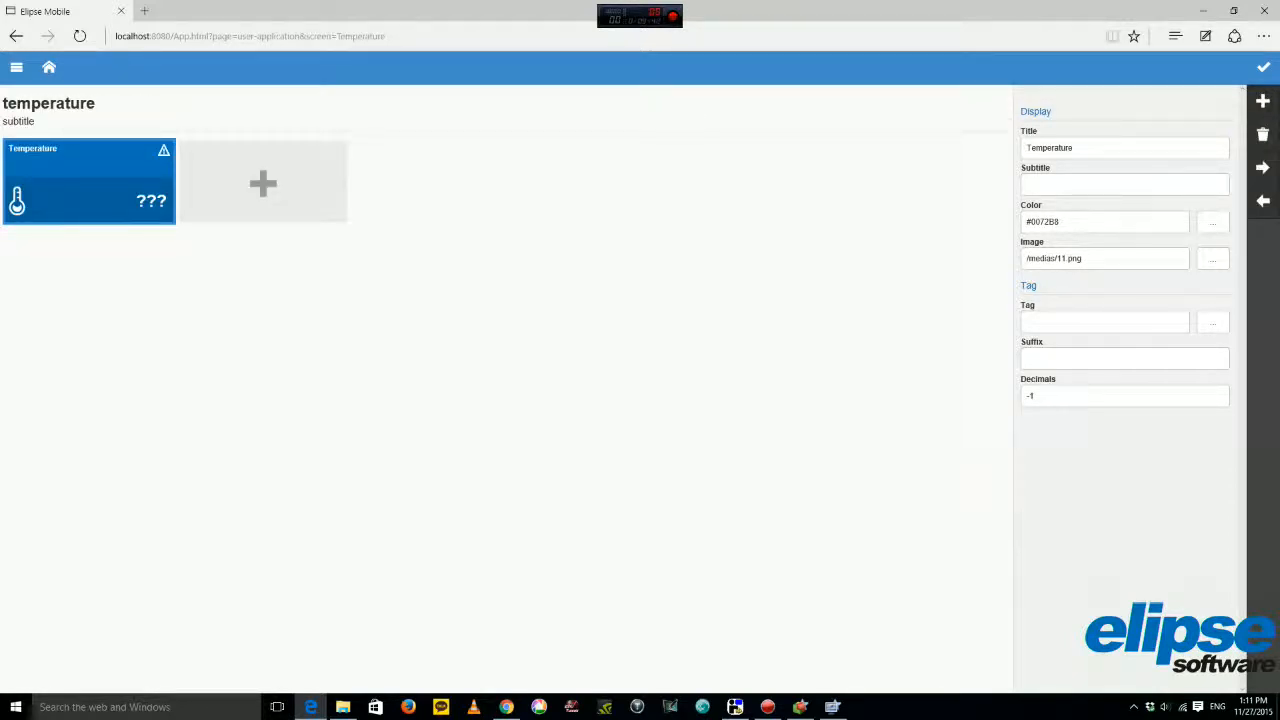
left_click(49, 67)
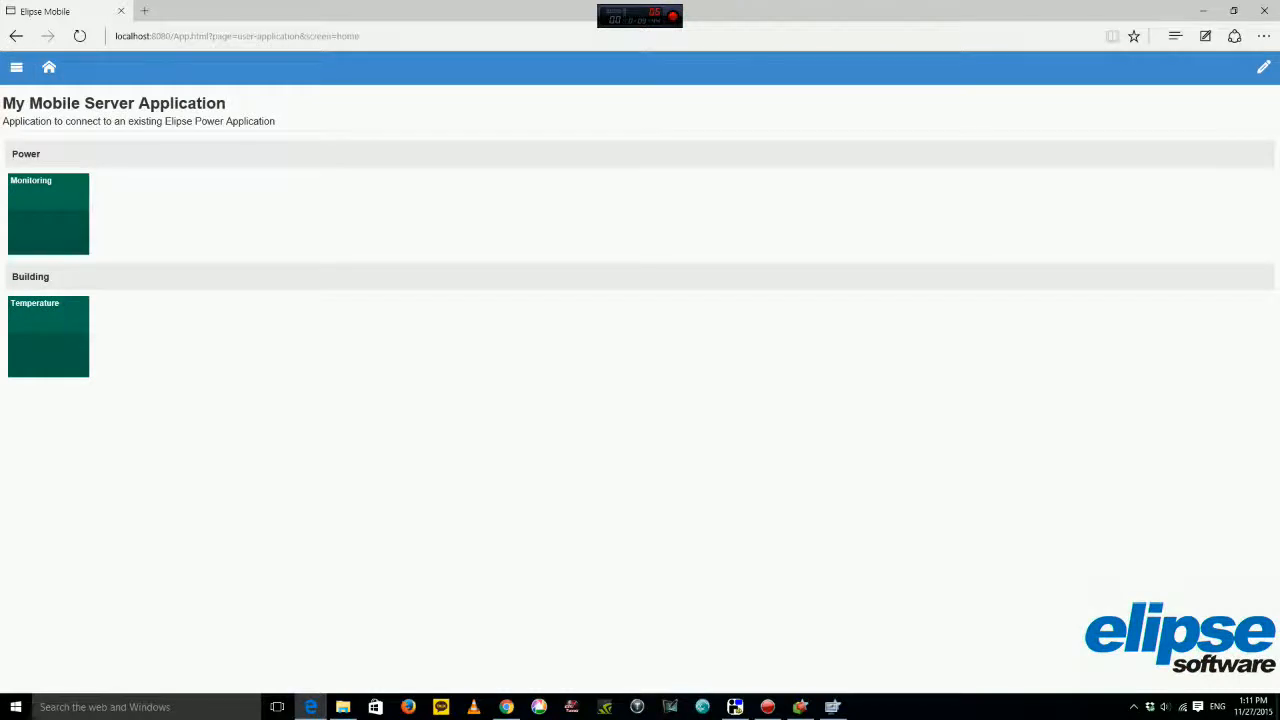
left_click(48, 212)
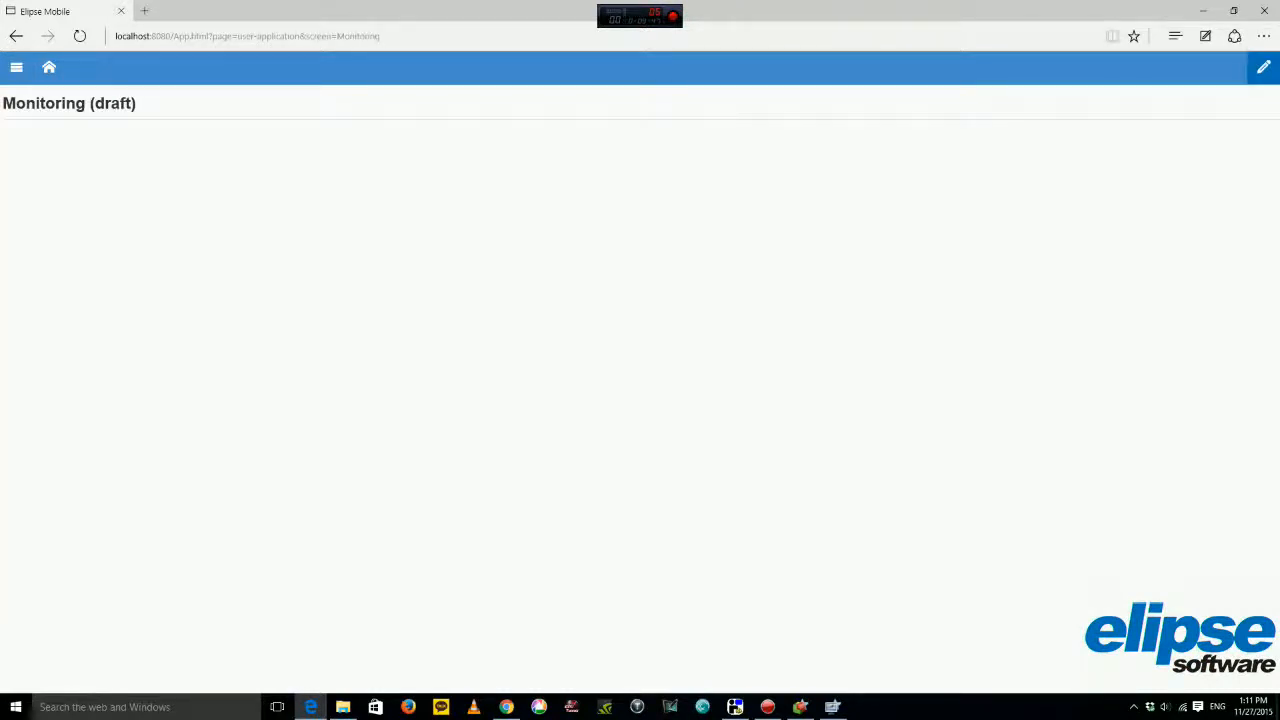
Add a Breaker1 group to the Monitoring page, discarding an accidentally added display control.
left_click(1263, 67)
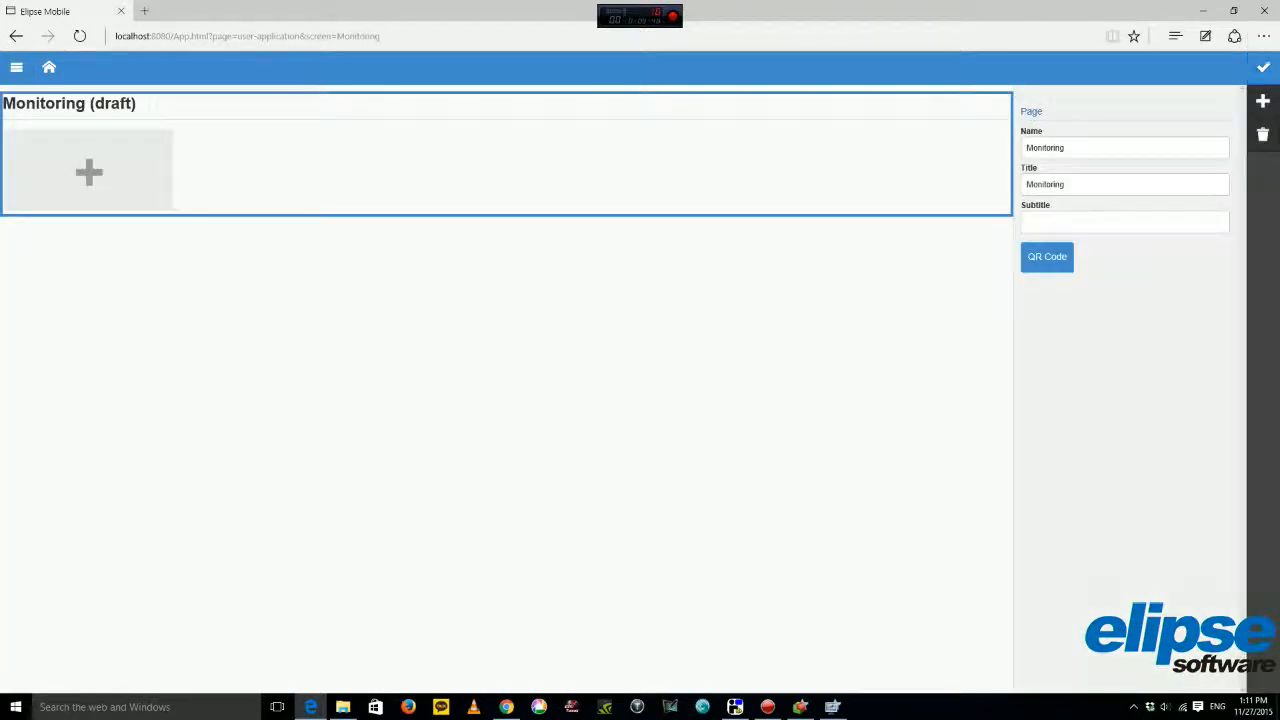
left_click(1263, 101)
left_click(1074, 150)
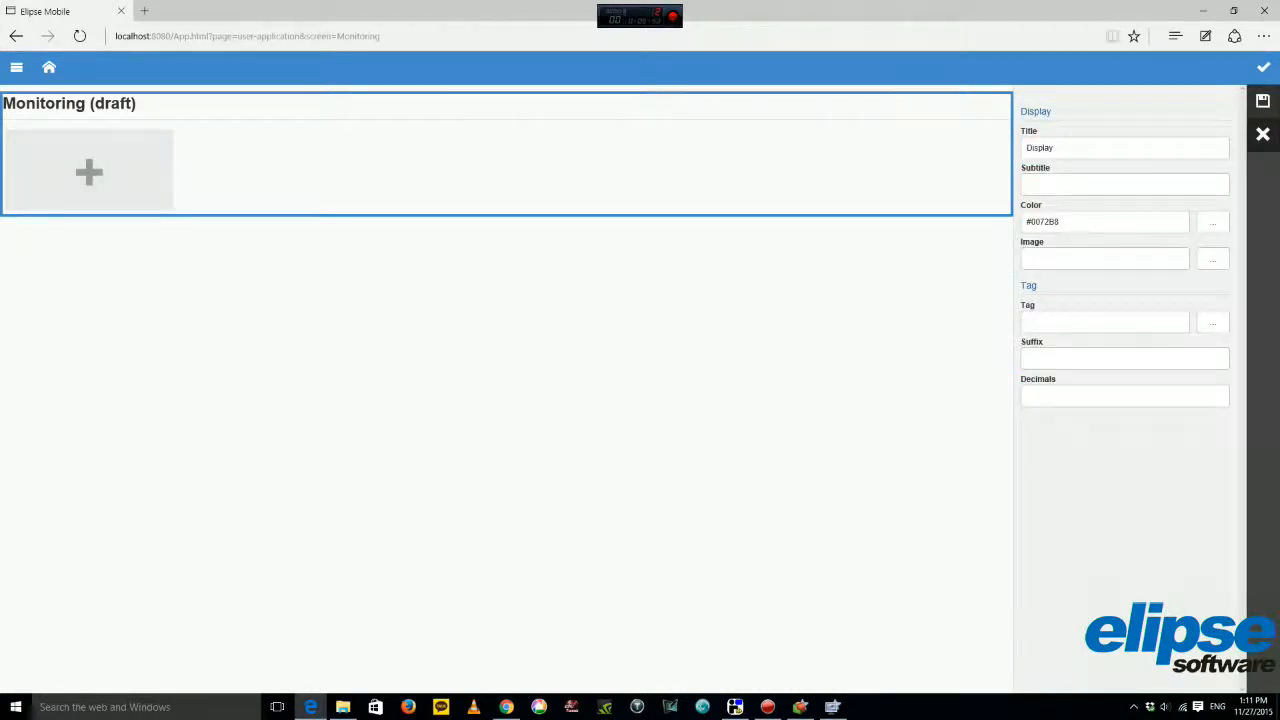
left_click(1263, 134)
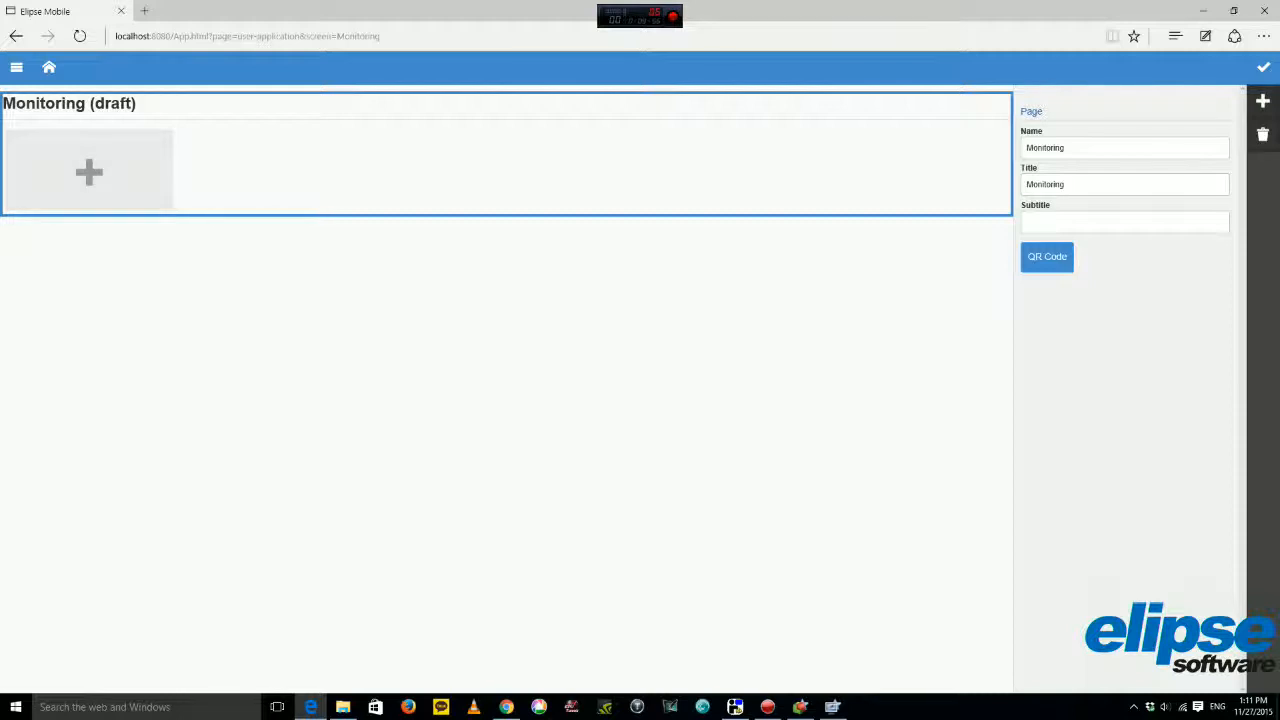
left_click(1263, 101)
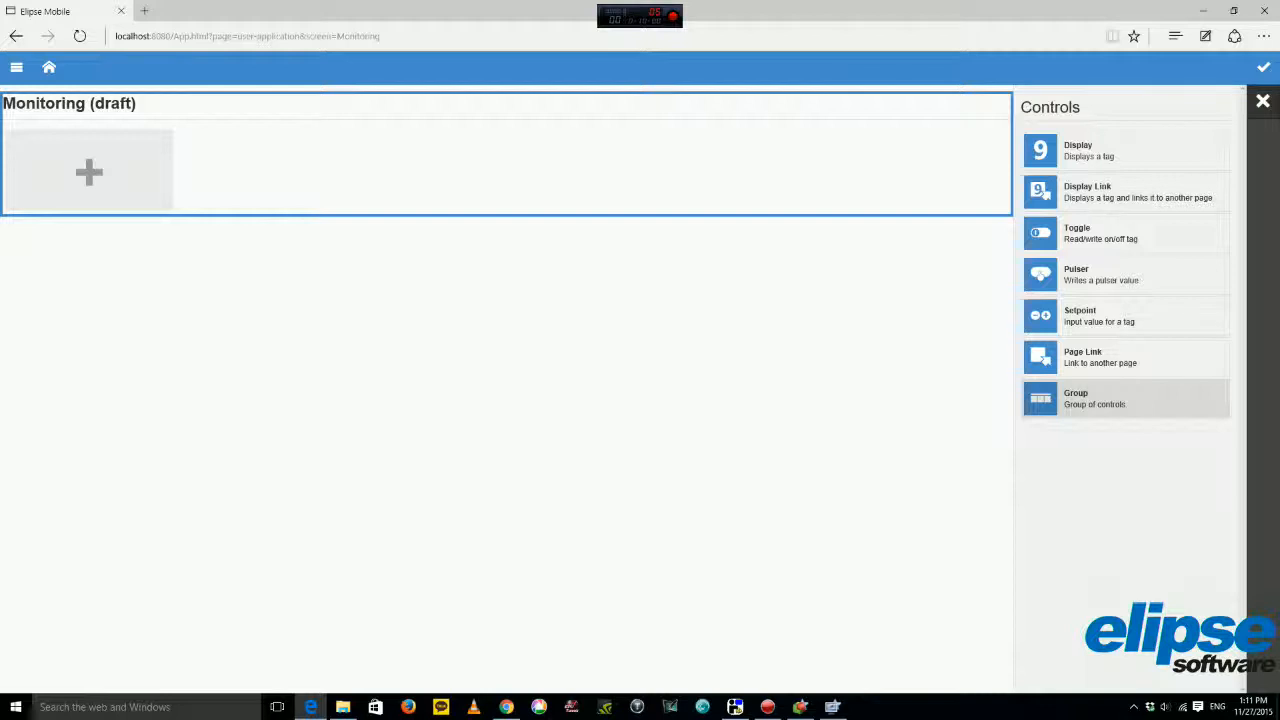
left_click(1125, 398)
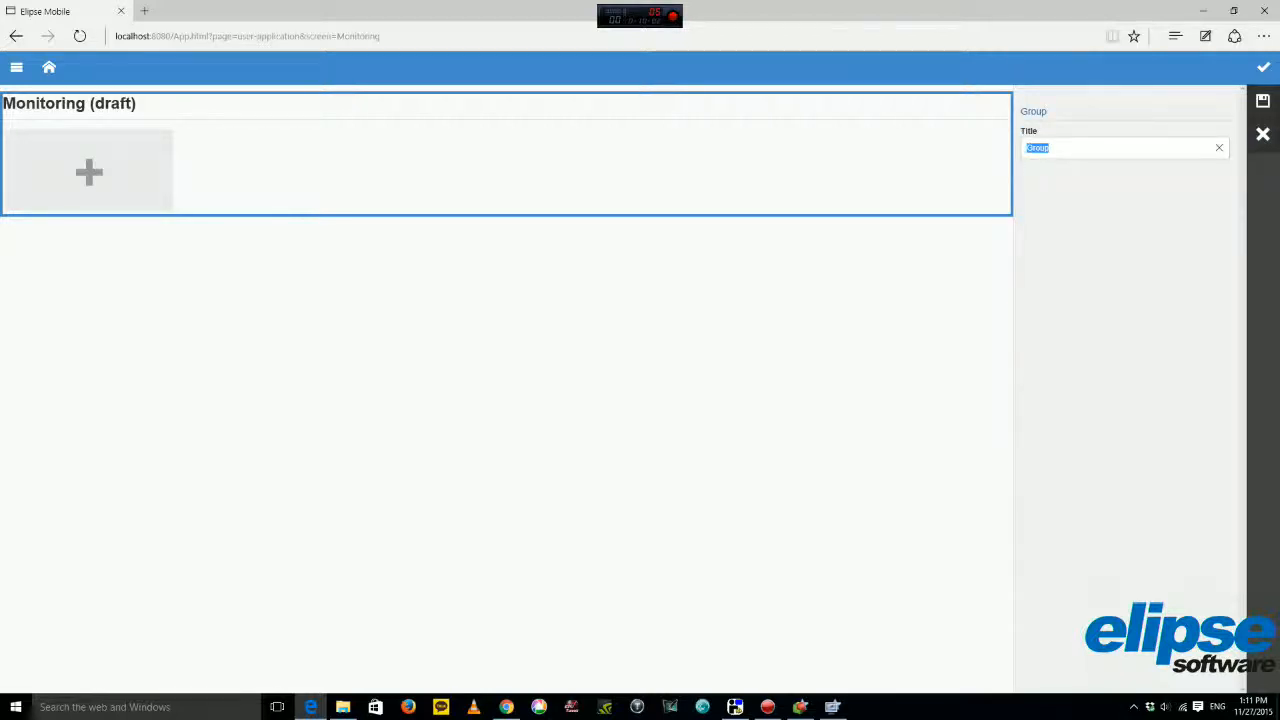
type("Breaker1")
left_click(1263, 101)
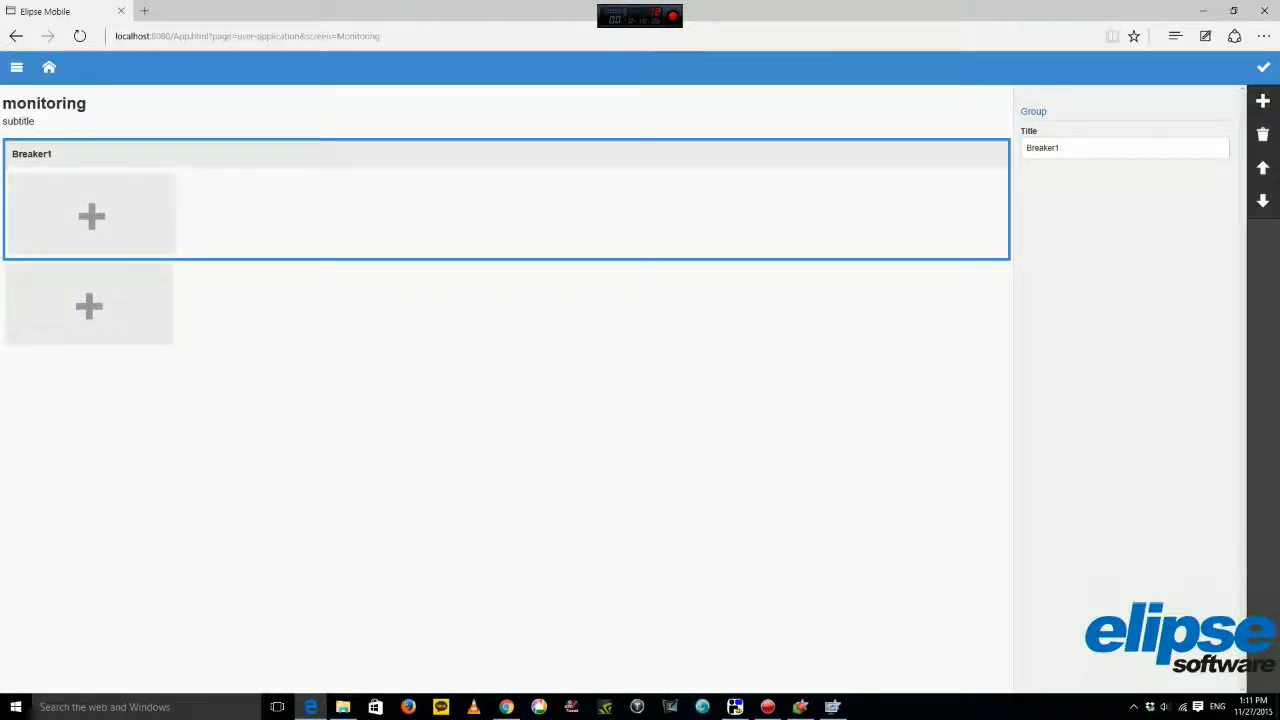
left_click(91, 214)
Add a CurrentA display tile with the ammeter image to Breaker1.
left_click(1125, 151)
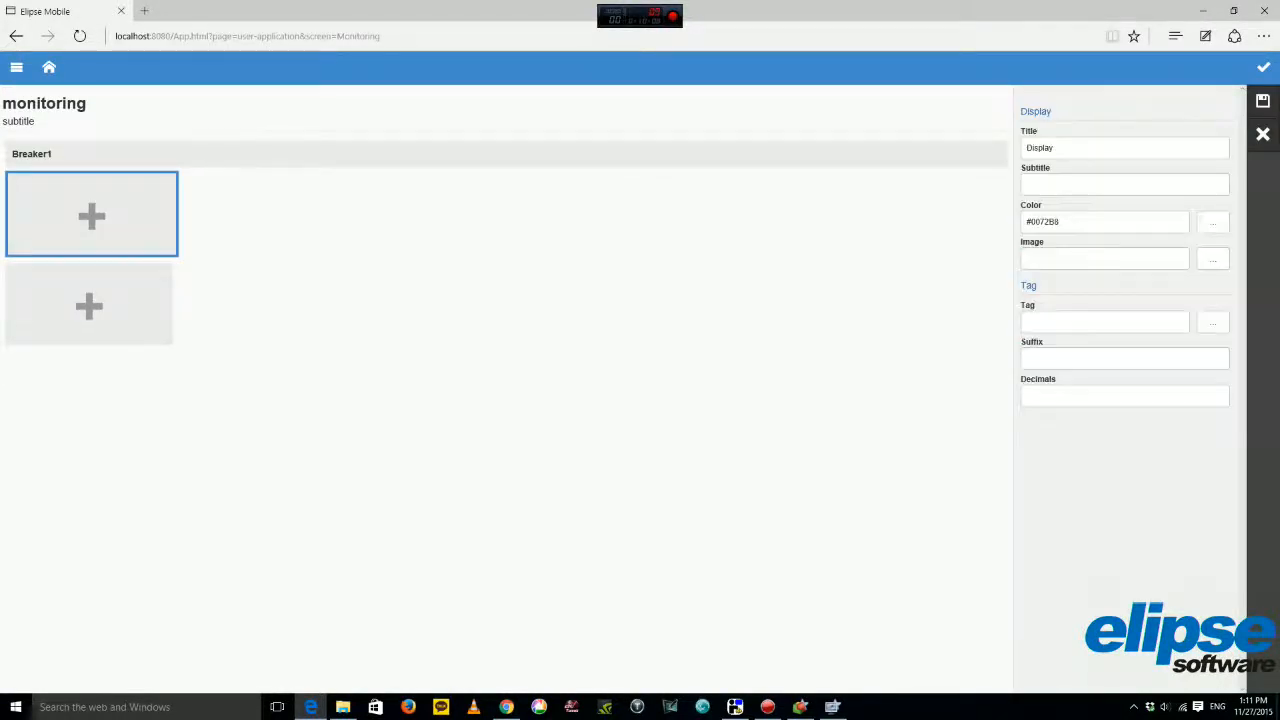
left_click_drag(1060, 148, 1032, 148)
type("CurrentA")
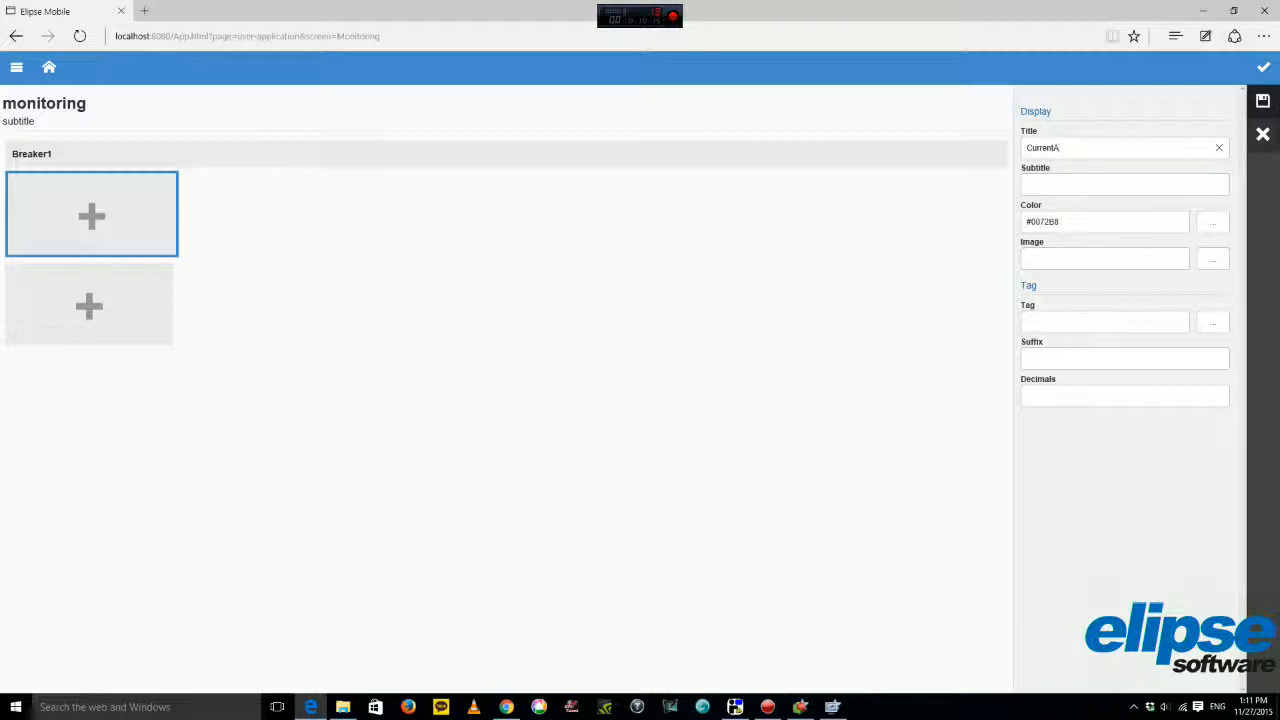
left_click(1213, 259)
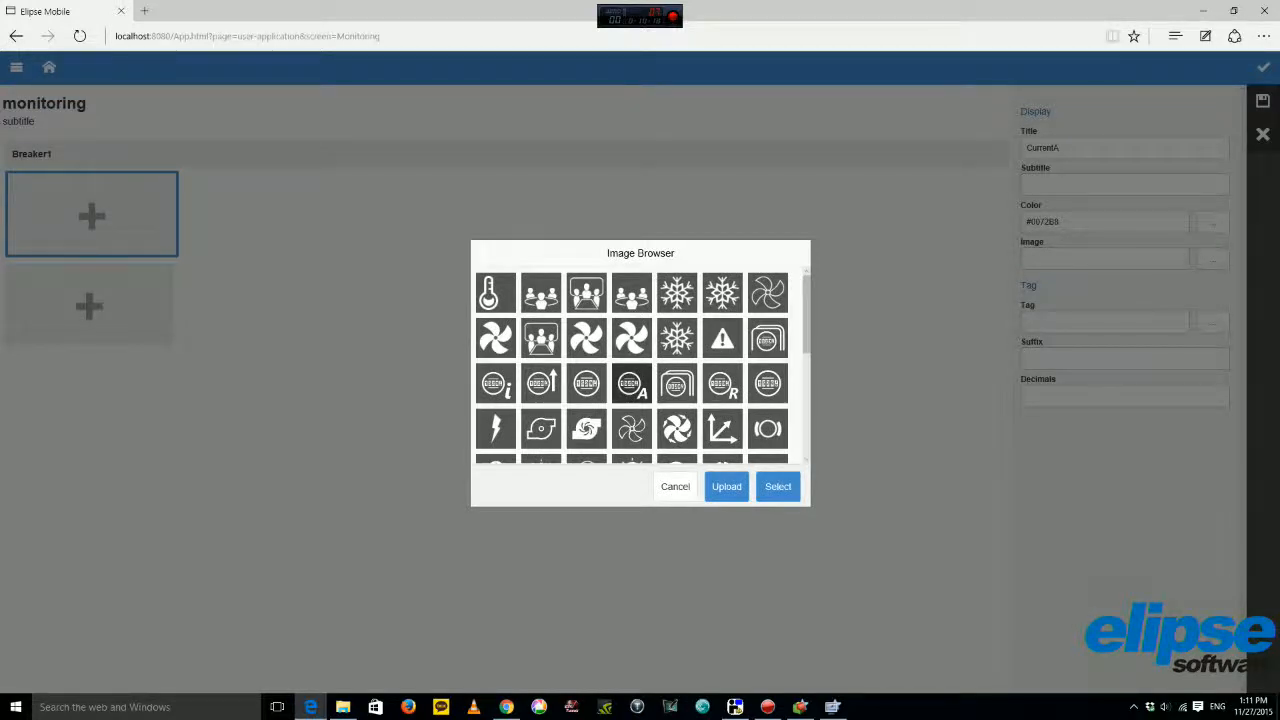
left_click(778, 486)
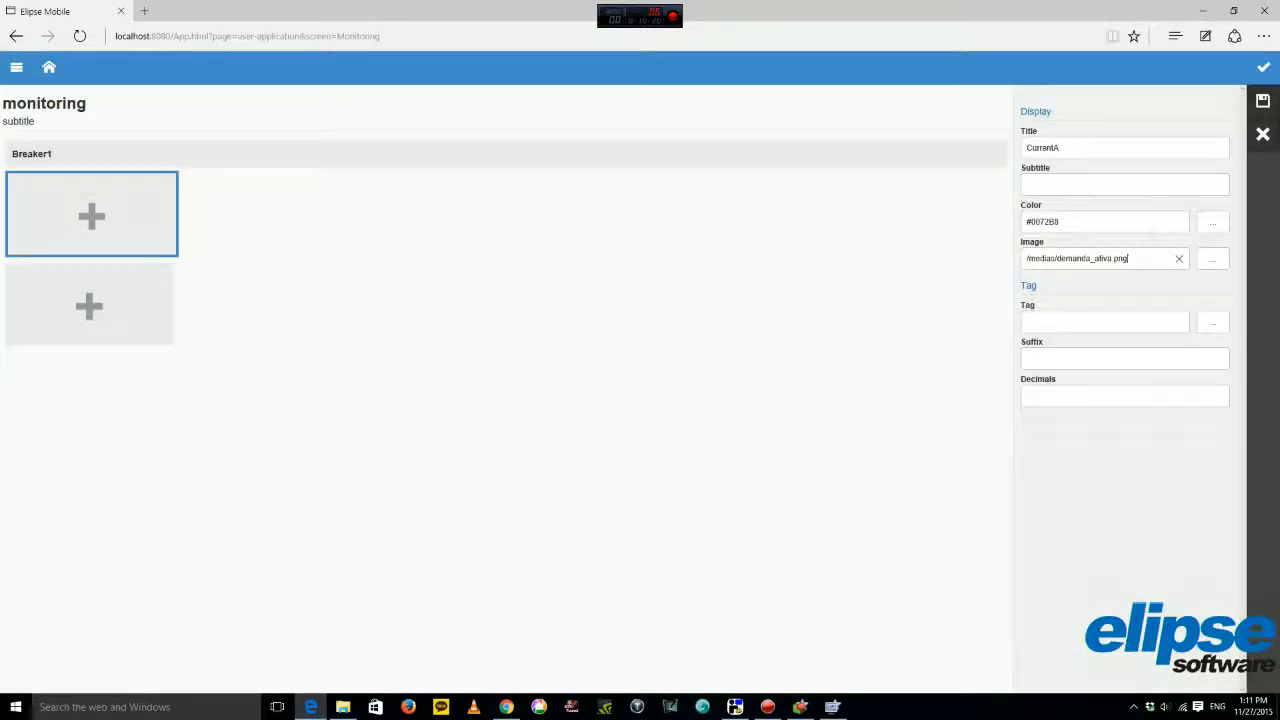
left_click(1263, 101)
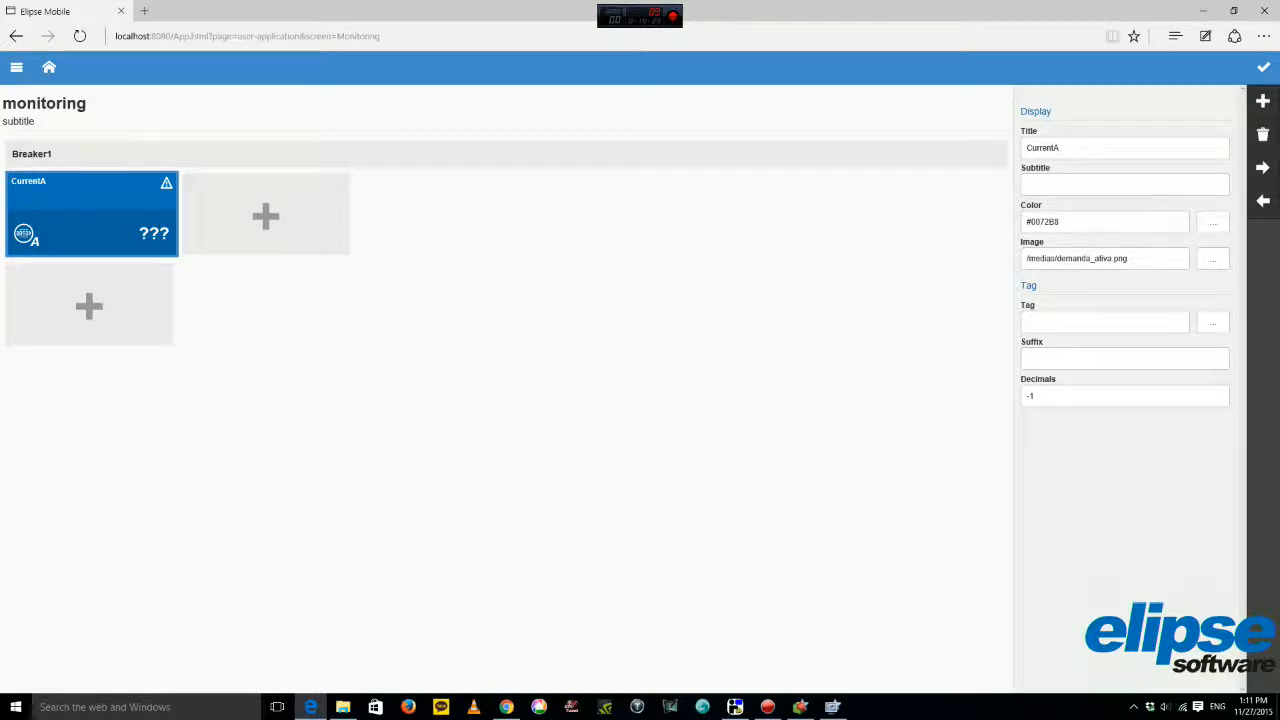
Add a second ammeter display tile titled CurrentB.
left_click(266, 216)
left_click(1100, 151)
left_click_drag(1057, 148, 1026, 148)
type("Cu")
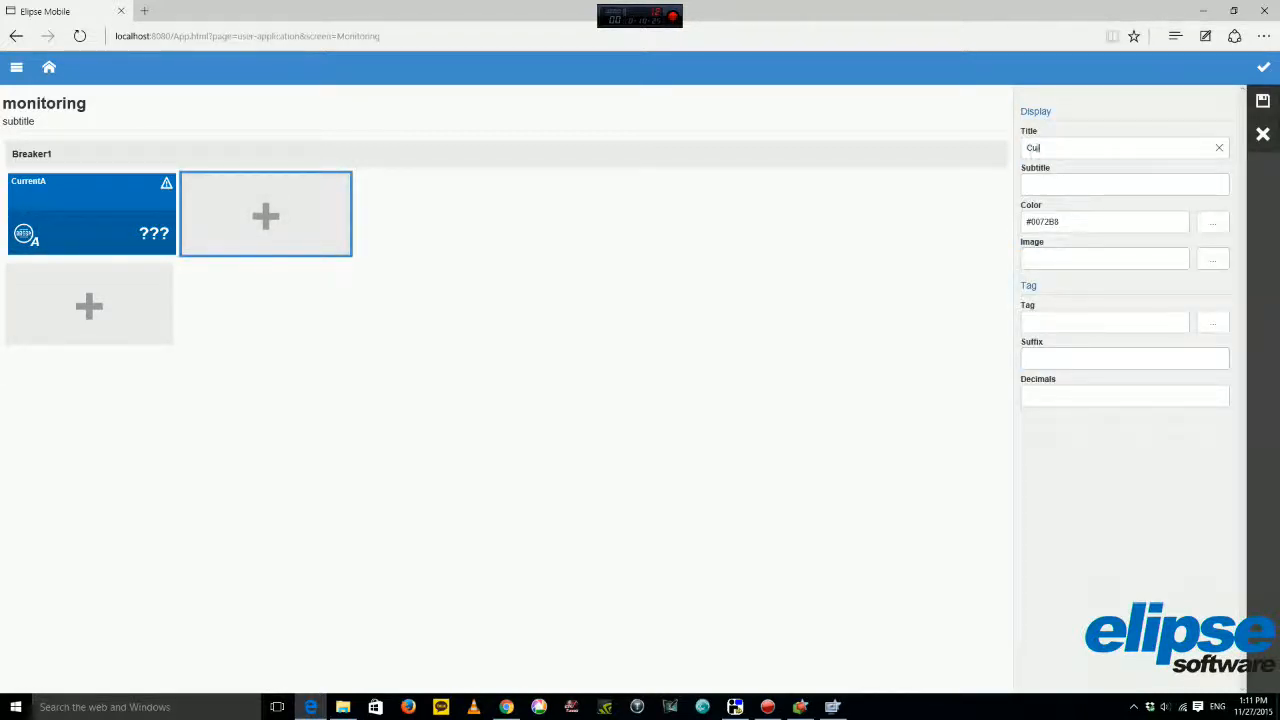
type("rrentB")
left_click(1213, 260)
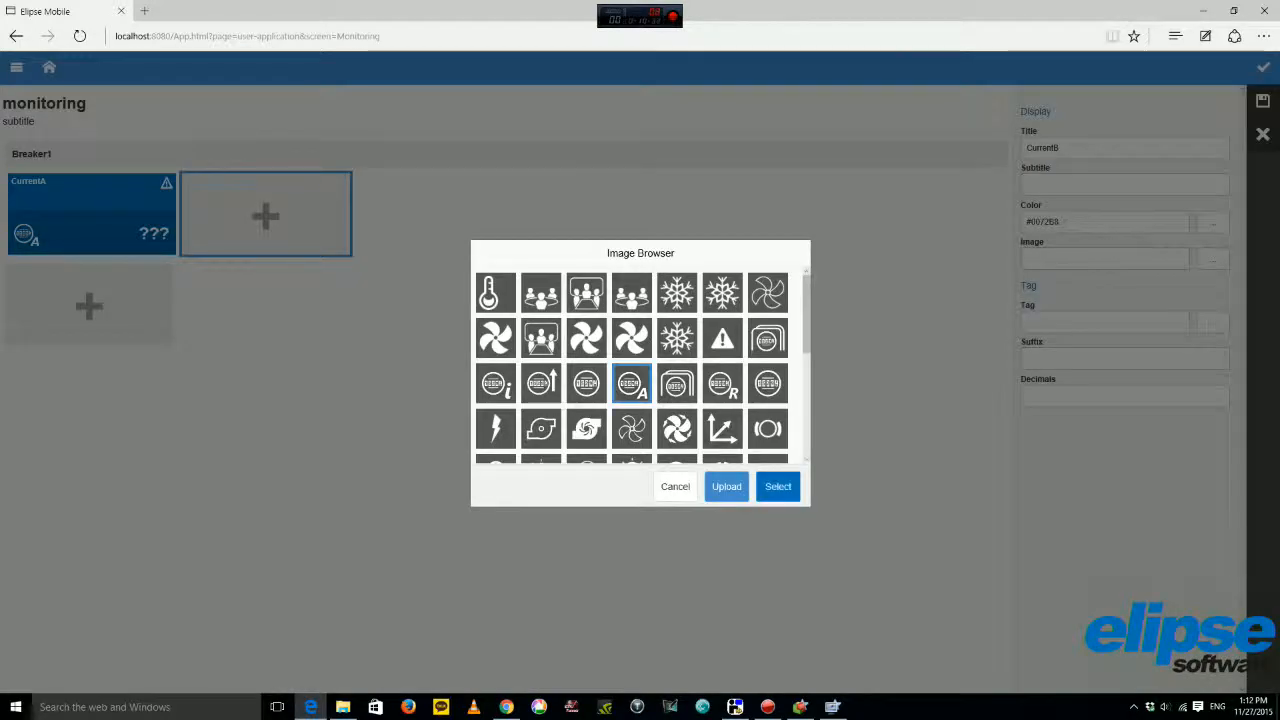
left_click(778, 486)
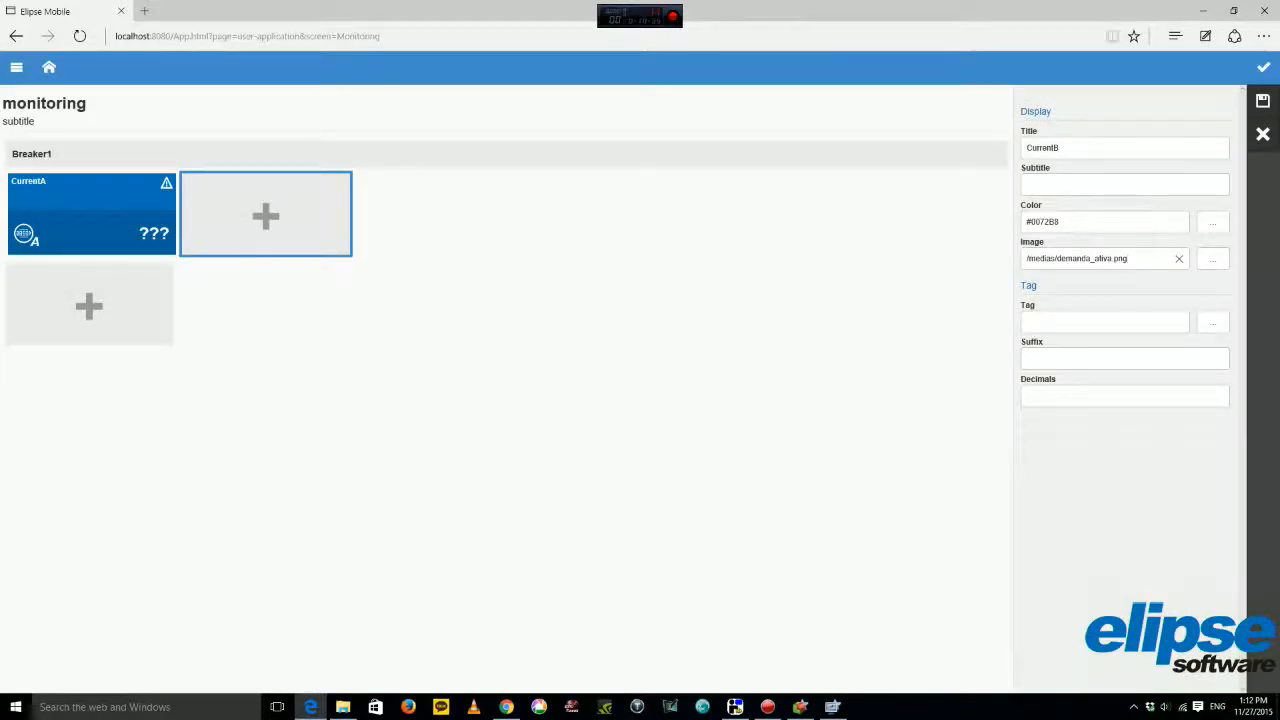
left_click(1262, 101)
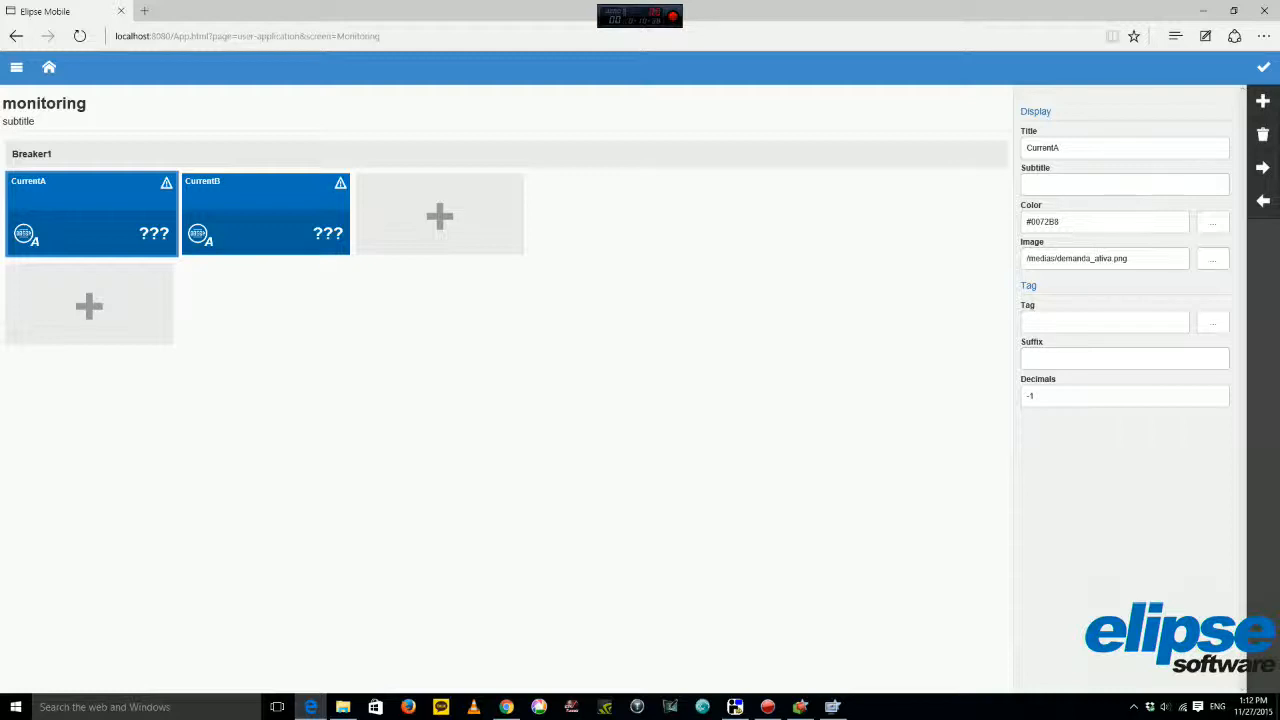
Correct the two tile titles to read 'Current A' and 'Current B'.
left_click(1053, 147)
left_click(1262, 101)
left_click(266, 214)
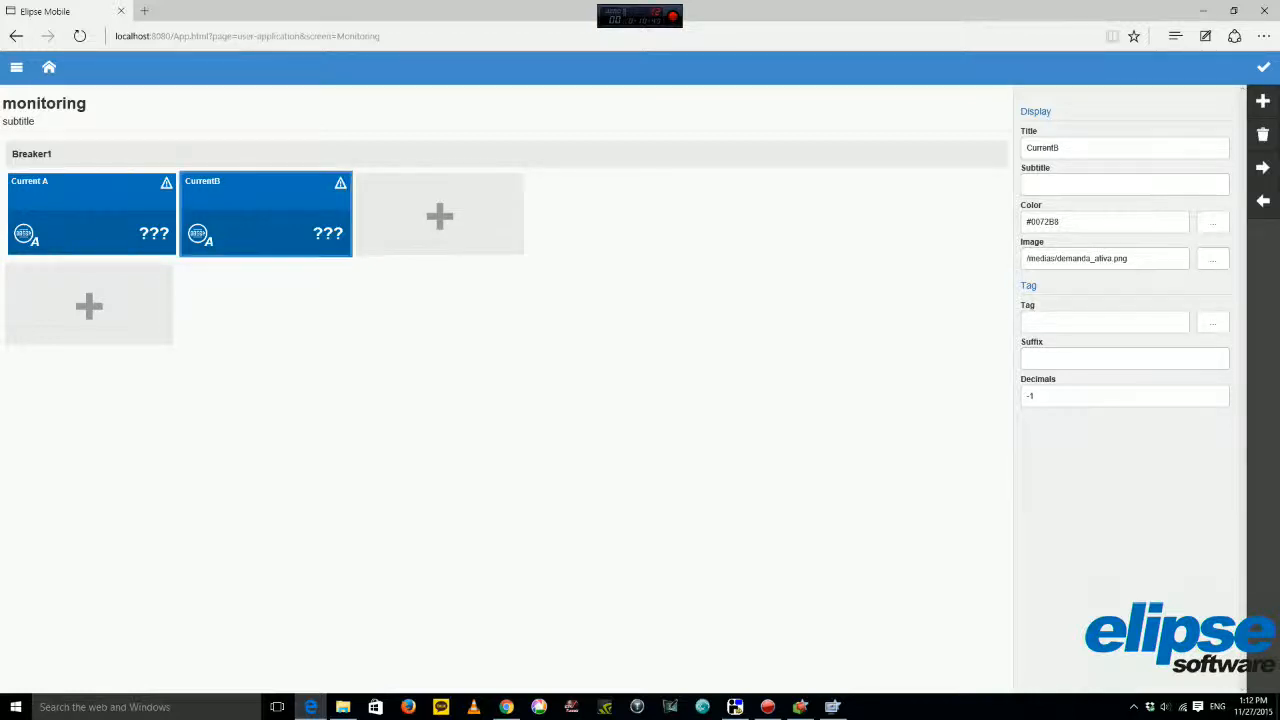
left_click(1060, 147)
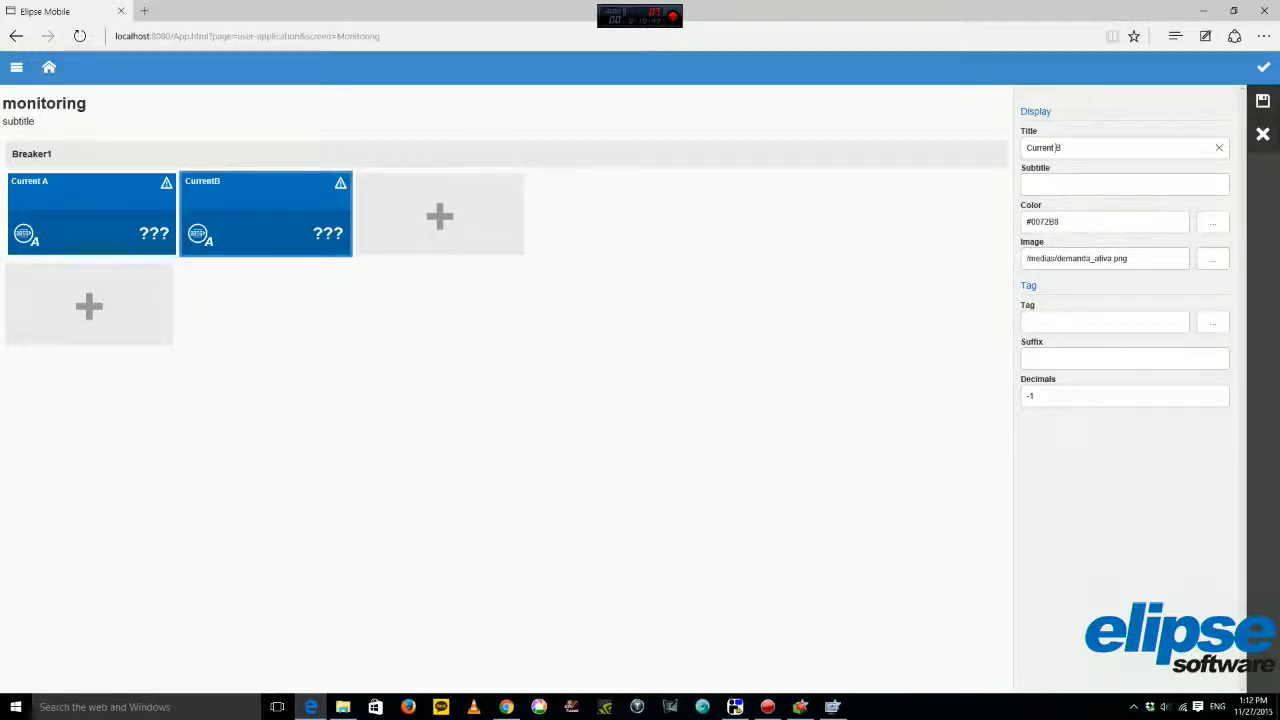
left_click(1262, 101)
Add a third ammeter display tile titled 'Current C'.
left_click(440, 214)
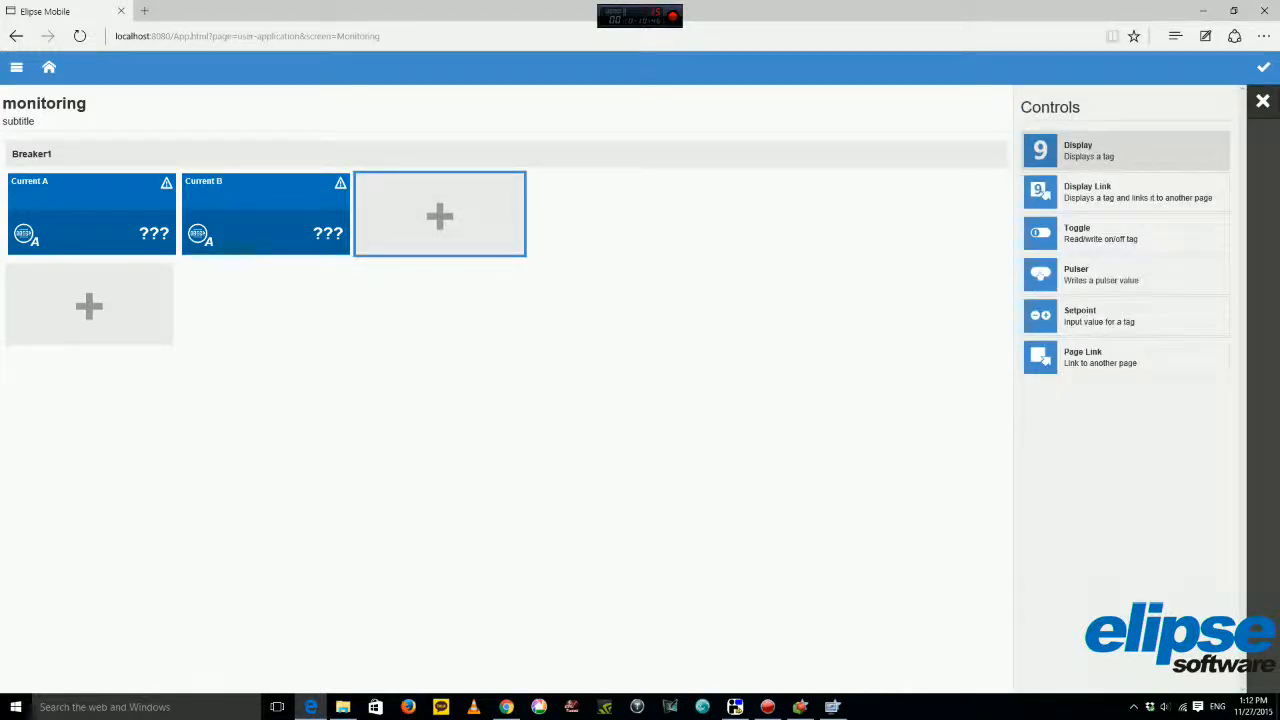
left_click(1080, 150)
left_click_drag(1060, 148, 1022, 148)
type("Current C")
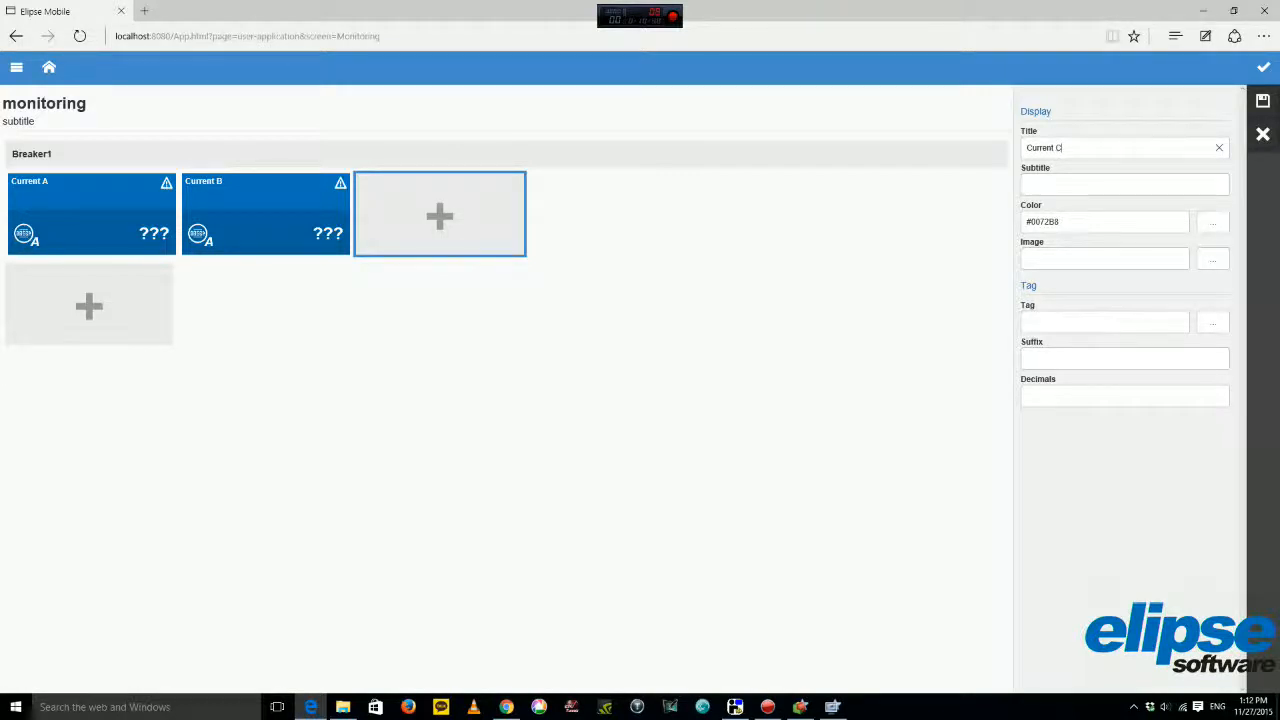
left_click(1213, 259)
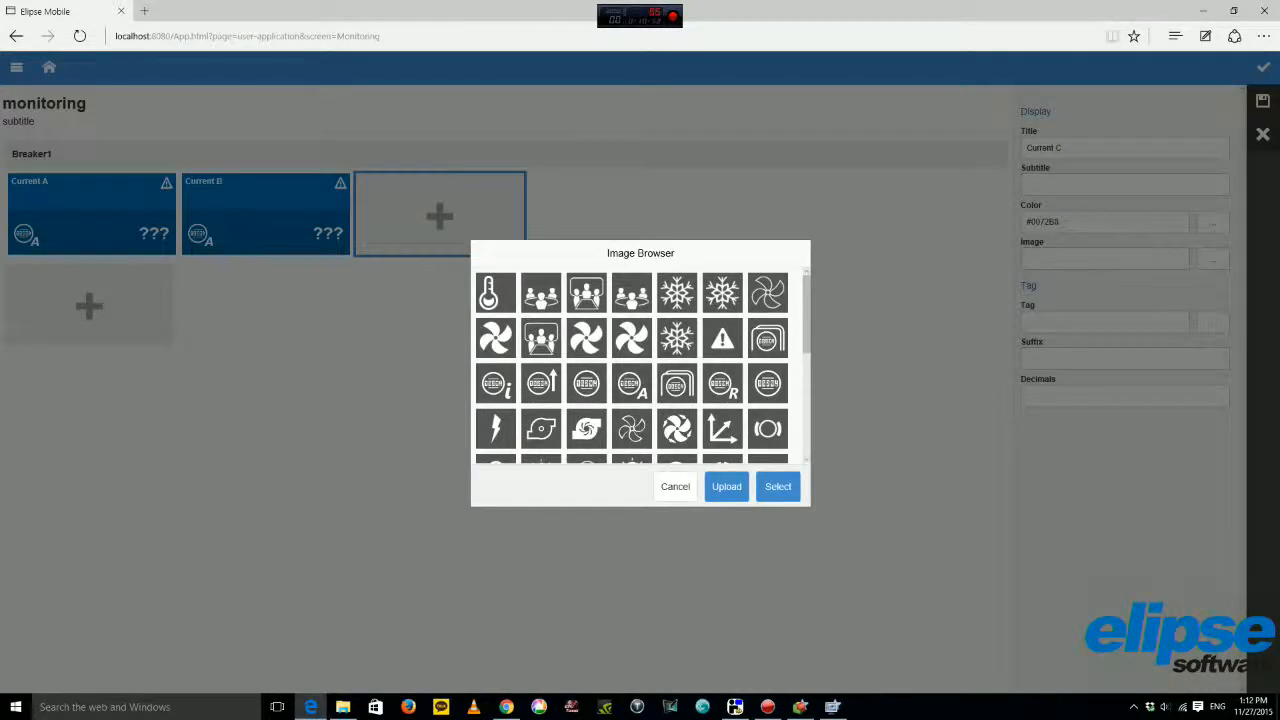
left_click(778, 486)
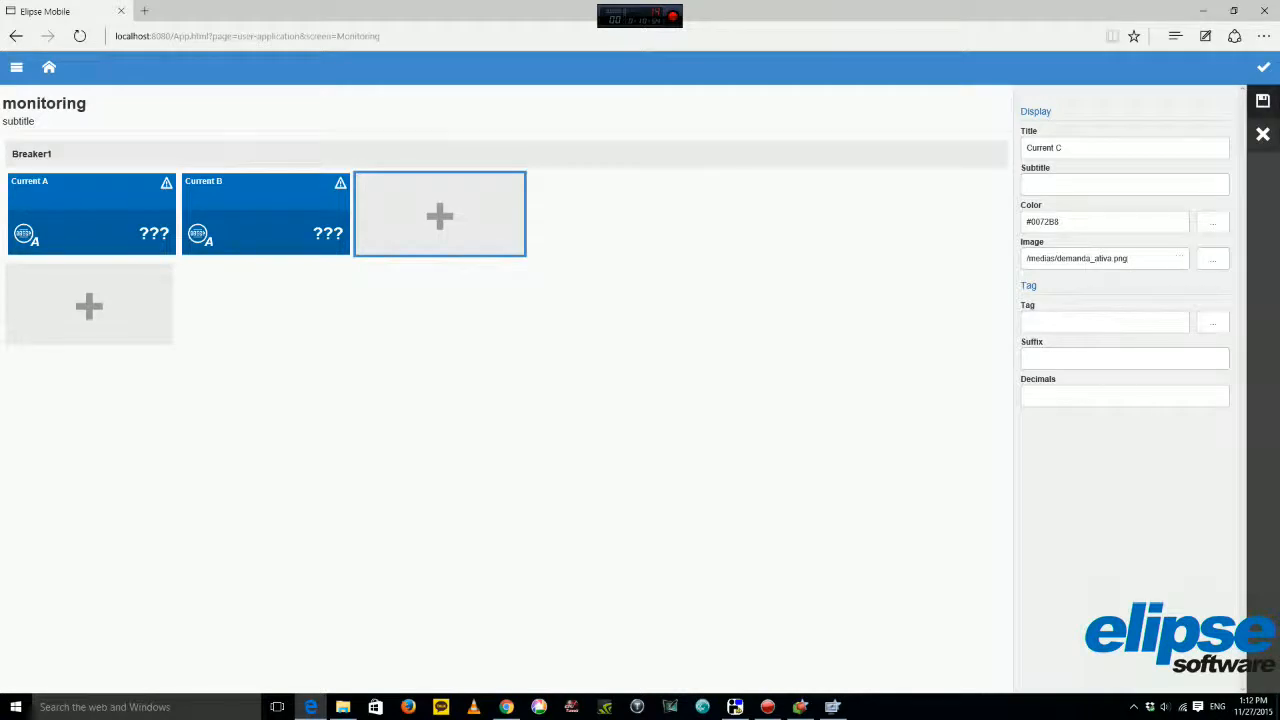
left_click(1263, 101)
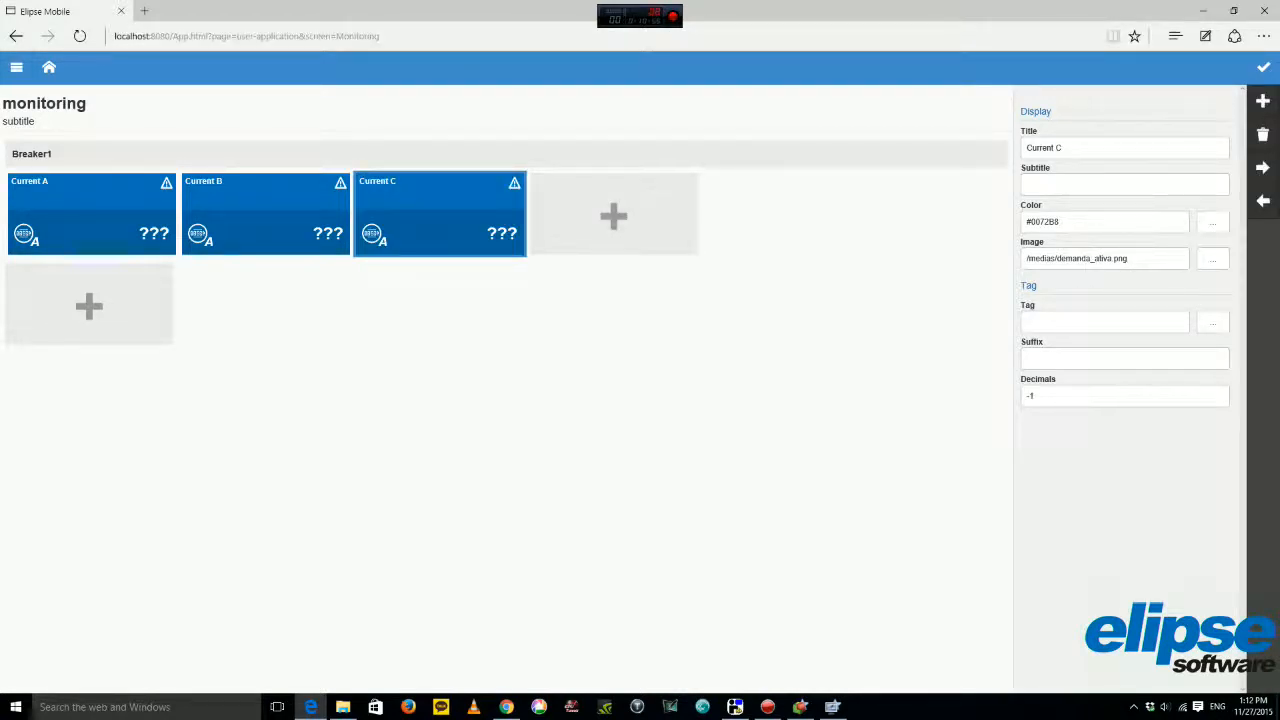
left_click(506, 154)
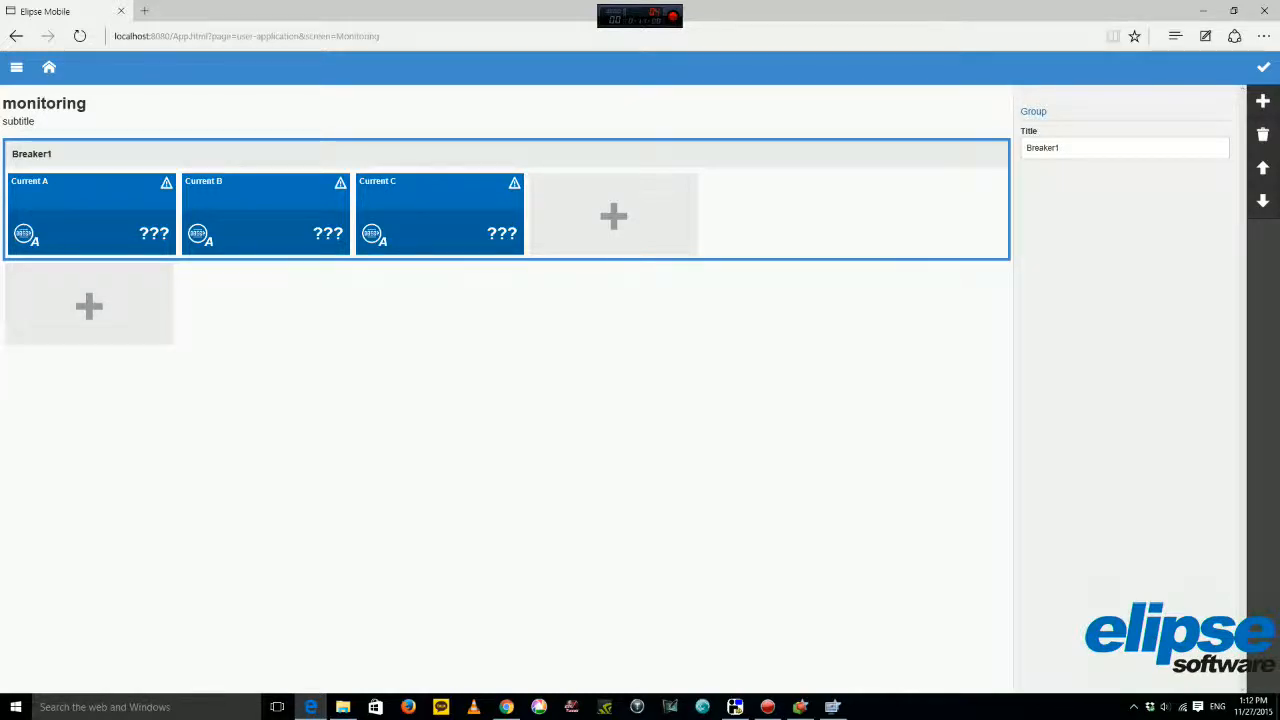
Rename the Breaker1 group to Measurements.
double_click(1043, 148)
type("Measurements")
key("Return")
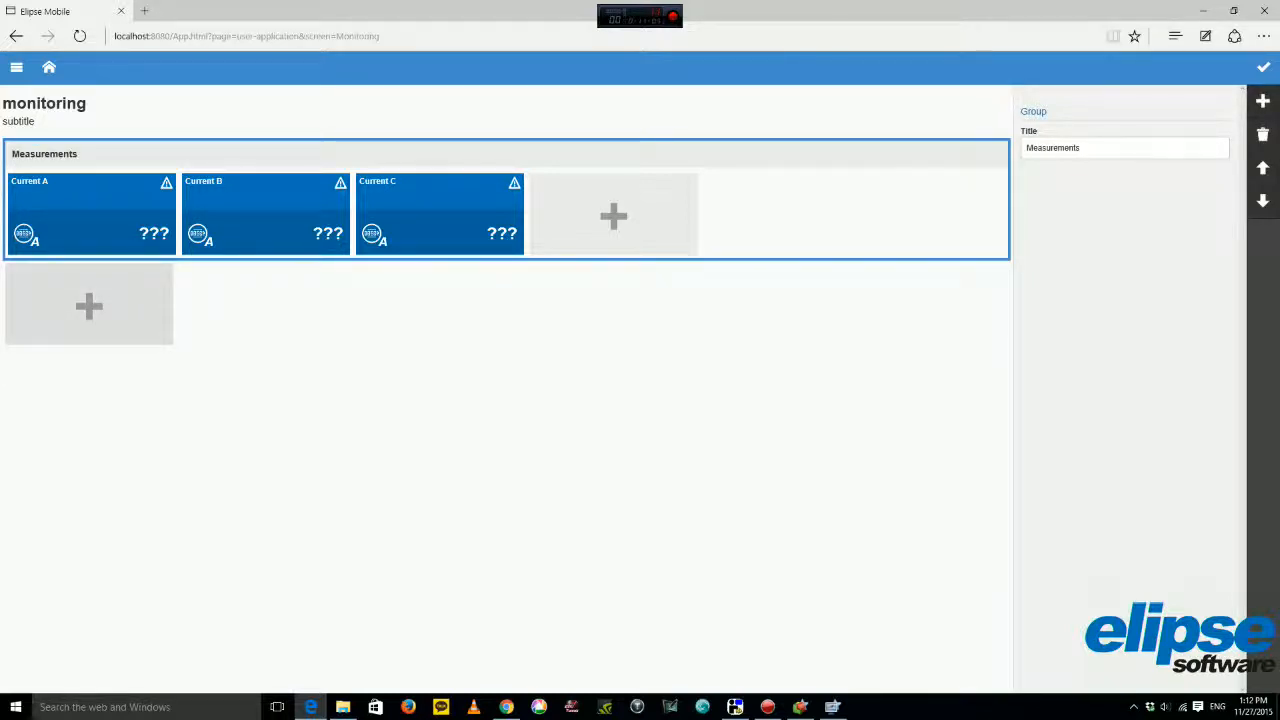
Add a new group titled Breaker Position below Measurements.
left_click(89, 300)
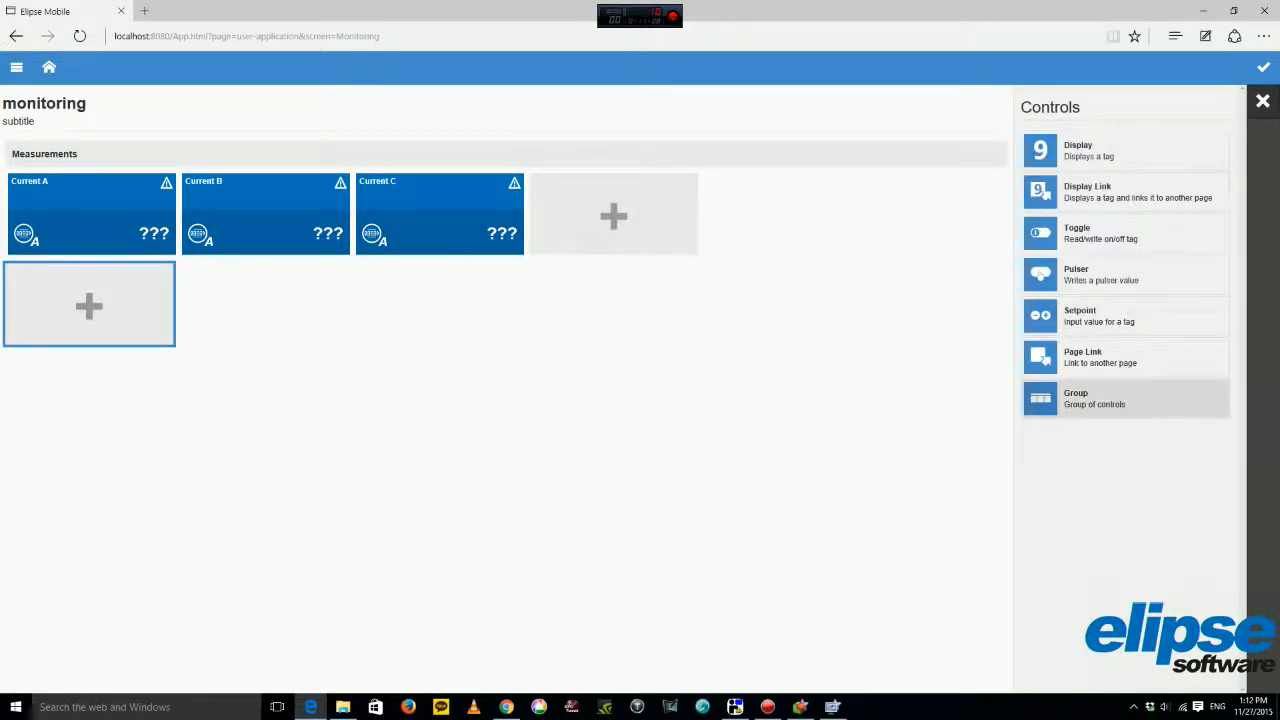
left_click(1100, 398)
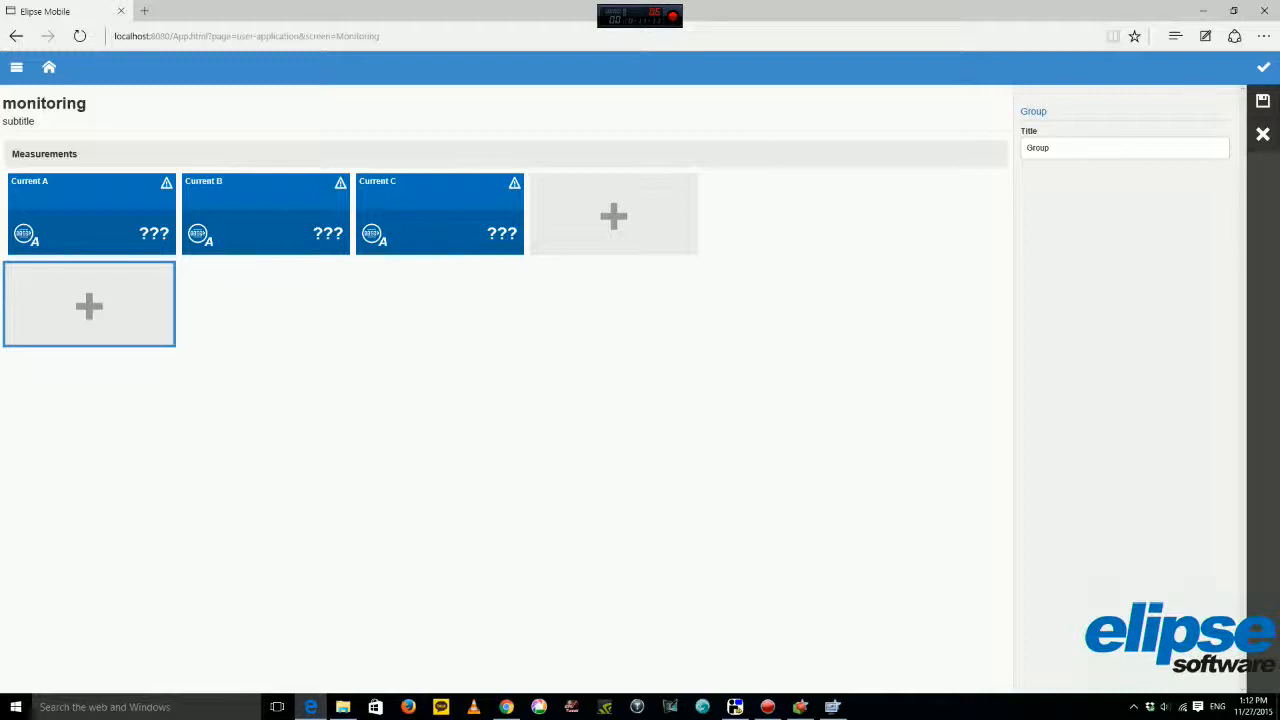
type("Breaker Position")
left_click(1263, 101)
Add a Breaker Position display tile with the status_seccionadora_off.png breaker-switch image.
left_click(92, 338)
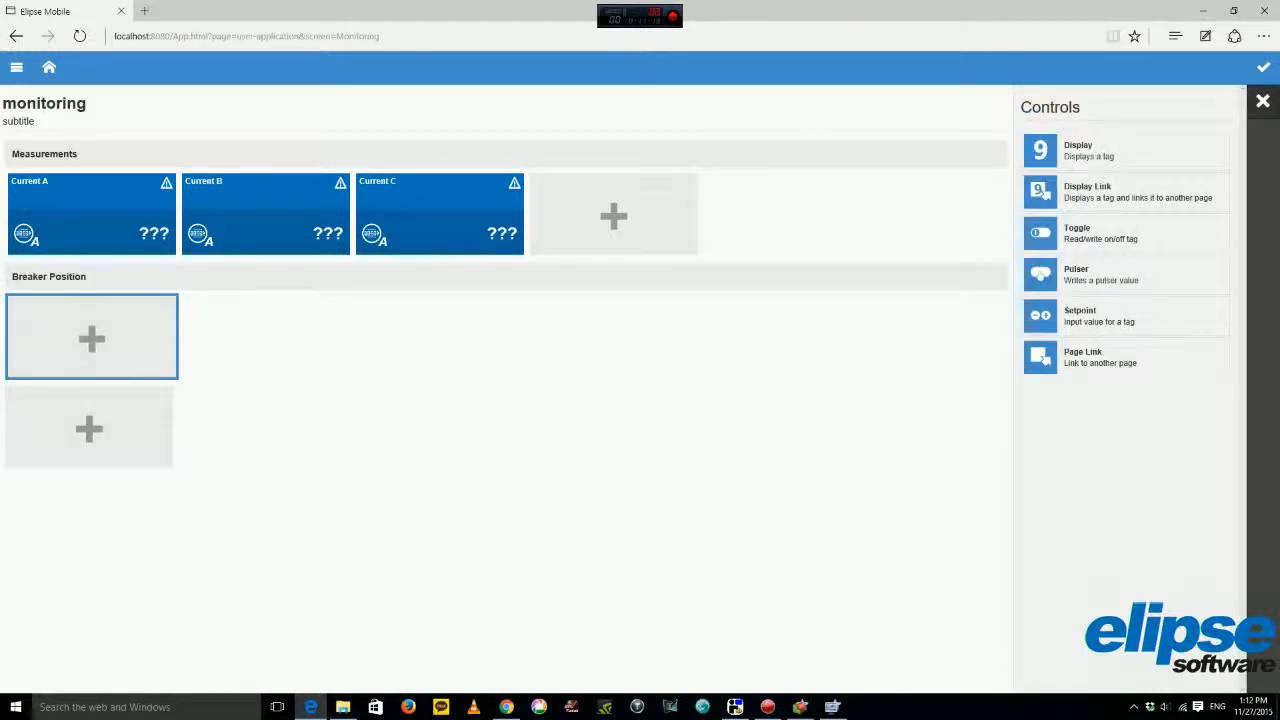
left_click(1120, 150)
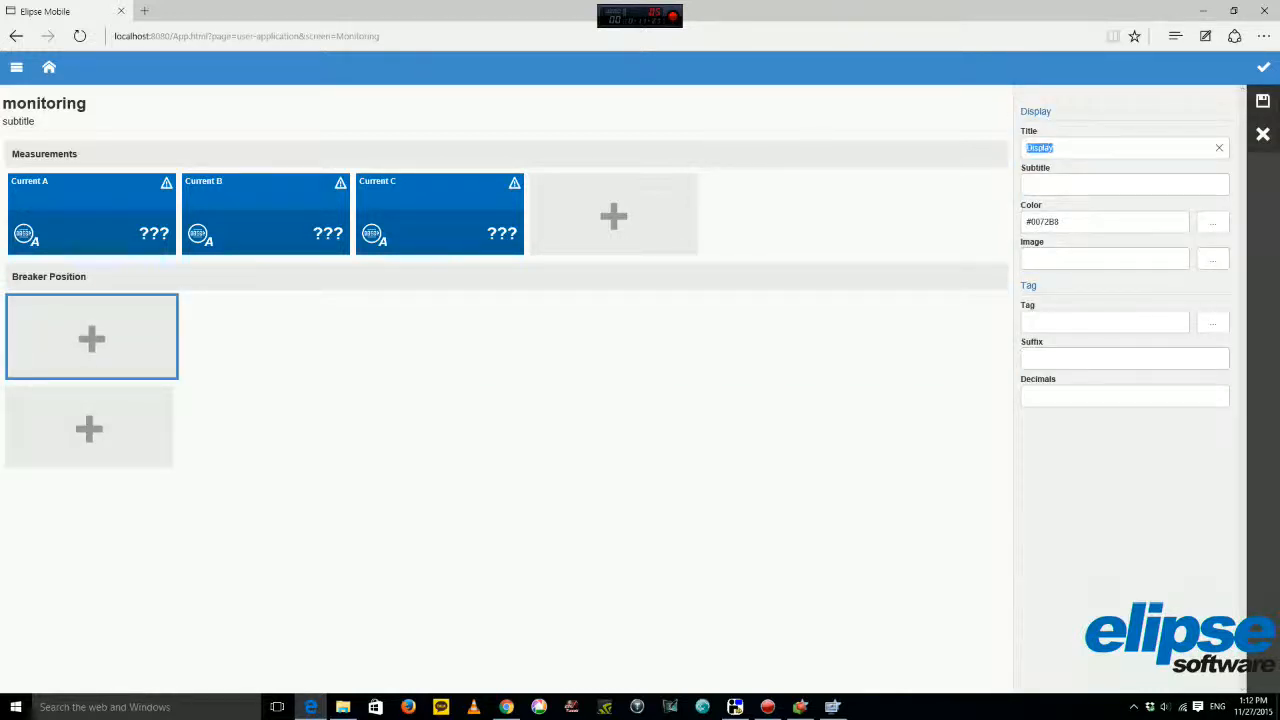
type("Breaker Position")
left_click(1212, 259)
scroll(640, 365, "down", 3)
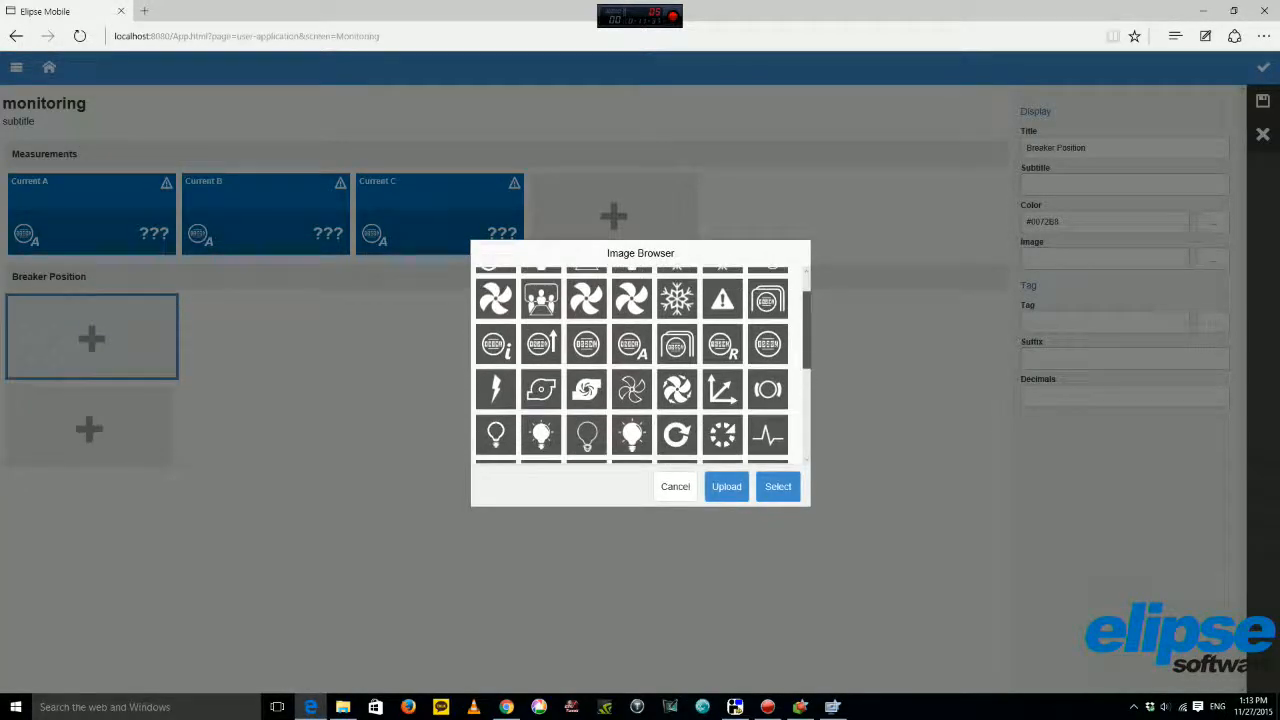
left_click_drag(807, 371, 807, 388)
left_click(722, 378)
left_click(778, 486)
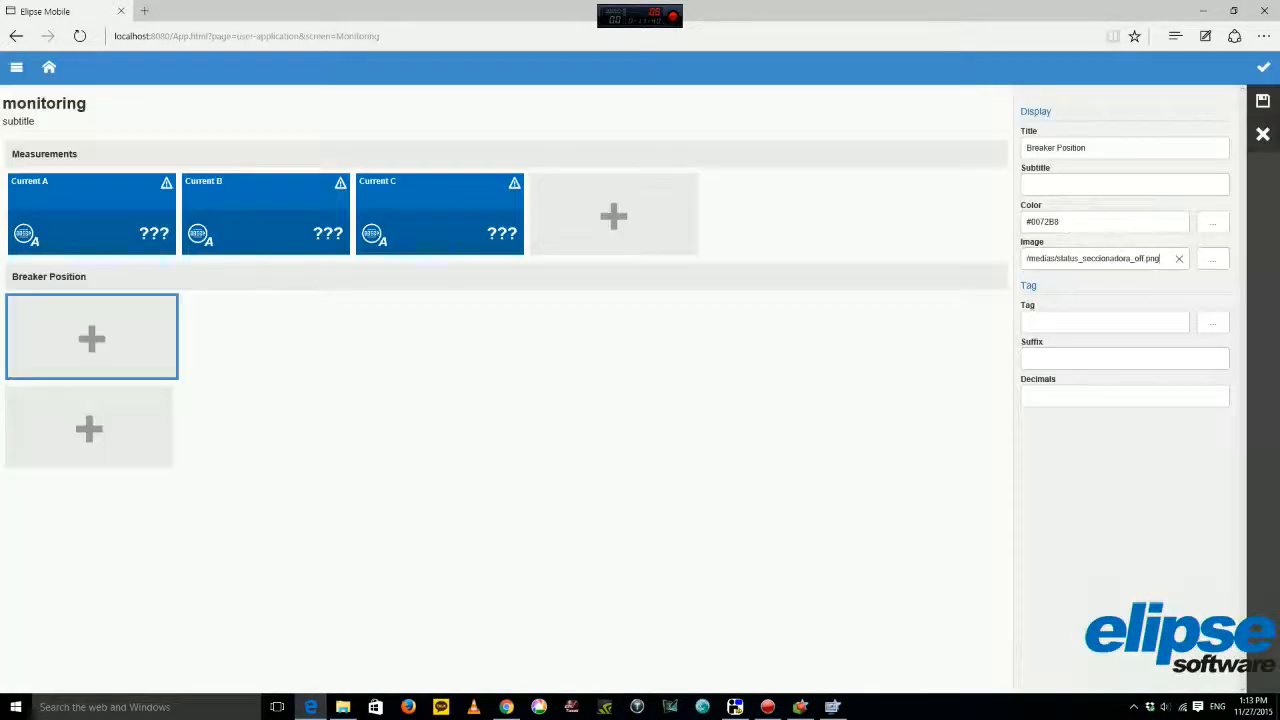
Set the tile colour to red #C01F2A and save it.
left_click(1212, 221)
left_click(714, 441)
left_click(775, 493)
left_click(1263, 101)
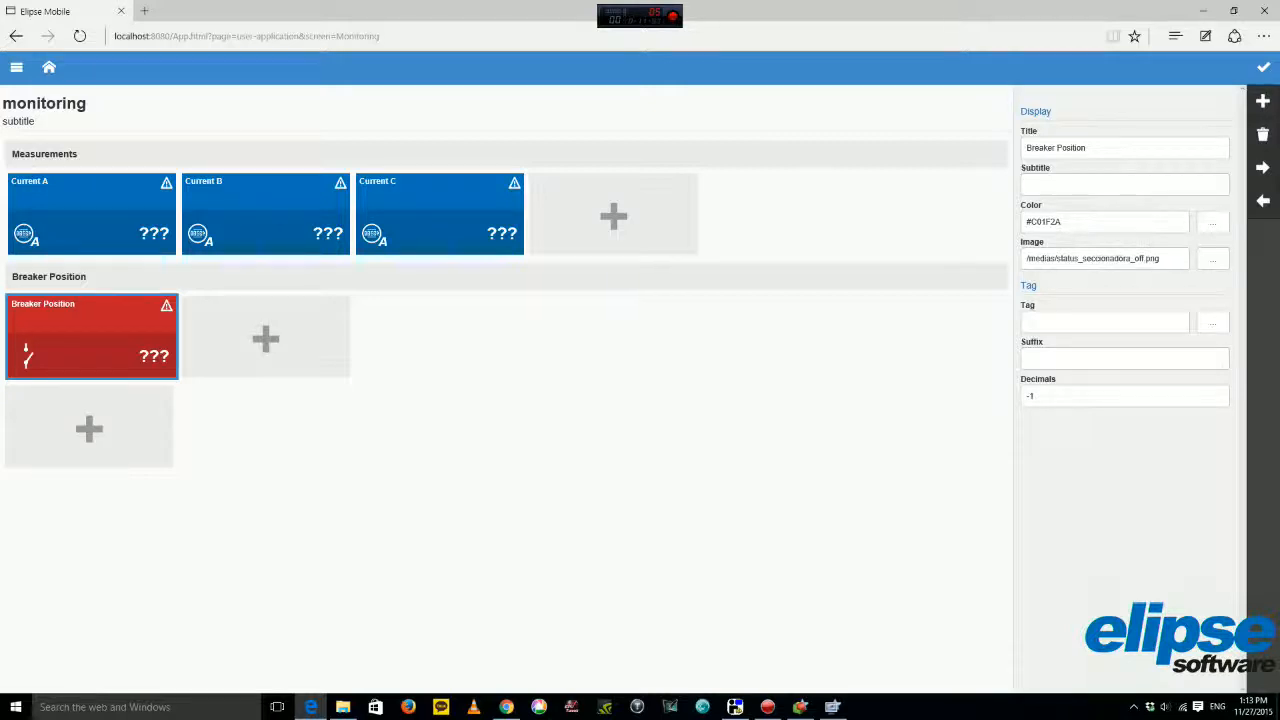
left_click(506, 277)
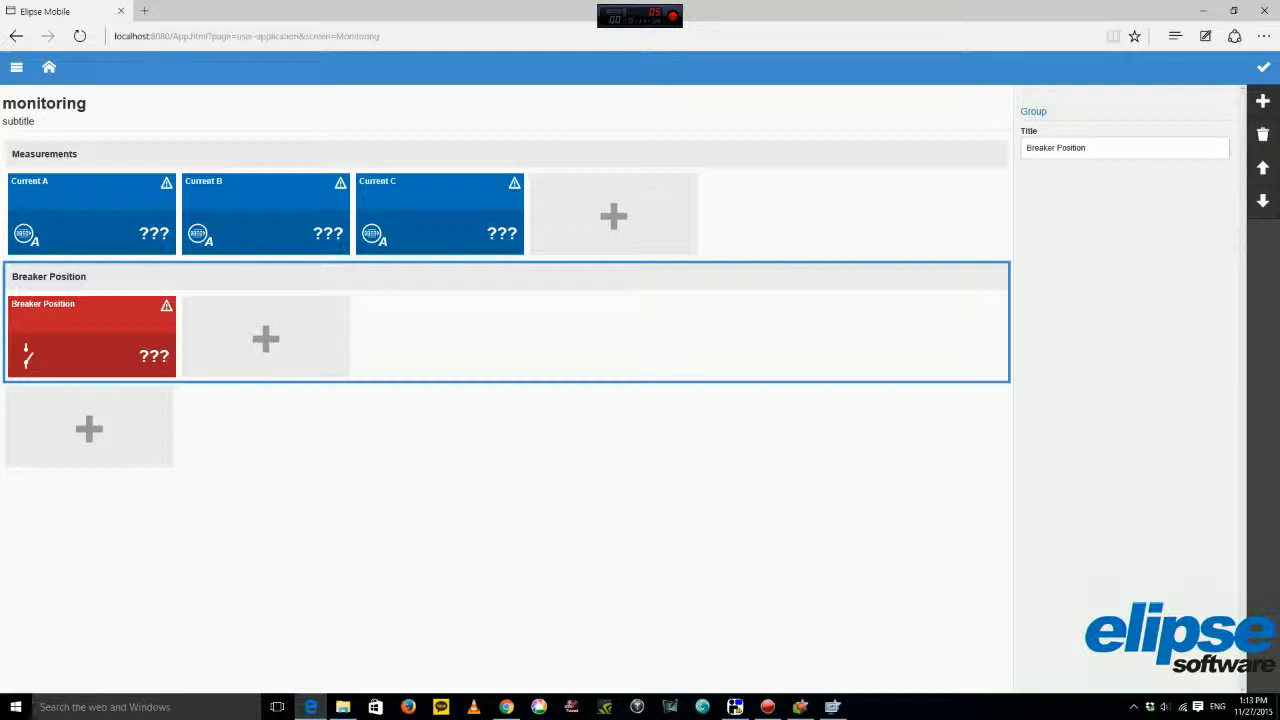
Open the Temperature page, dismiss its 'no tag associated' message, and start adding a control in edit mode.
left_click(48, 67)
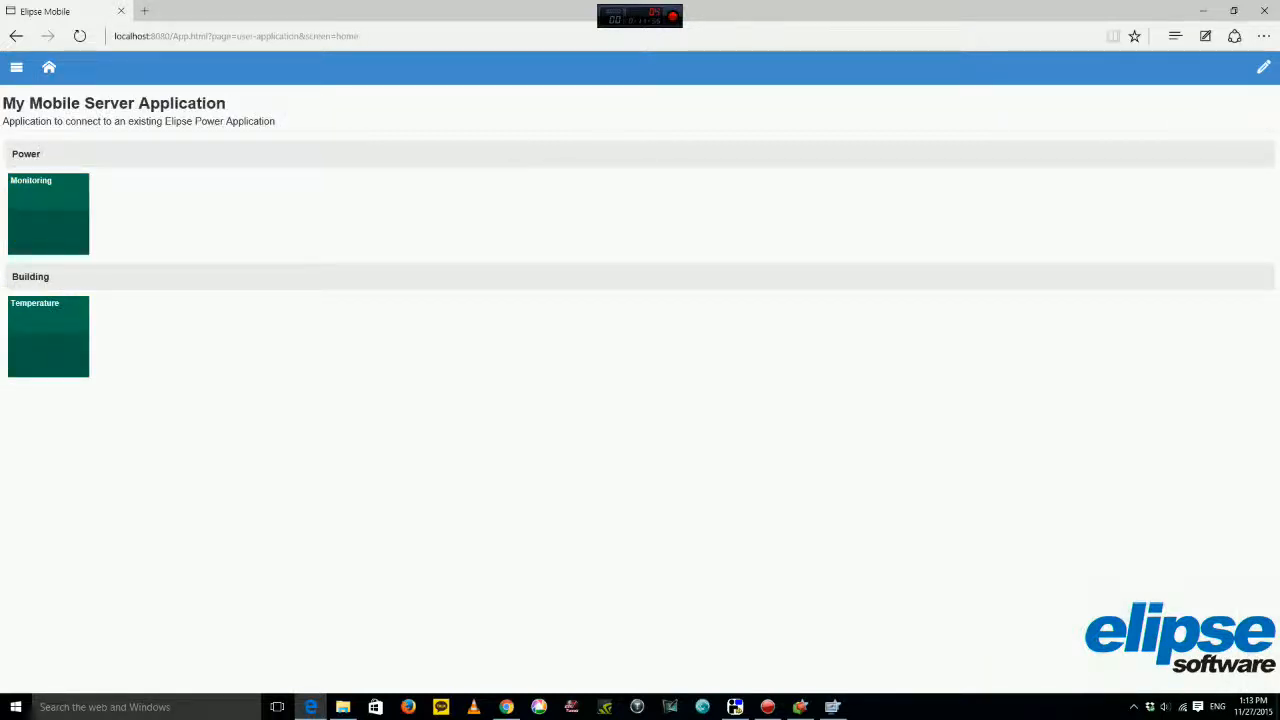
left_click(48, 334)
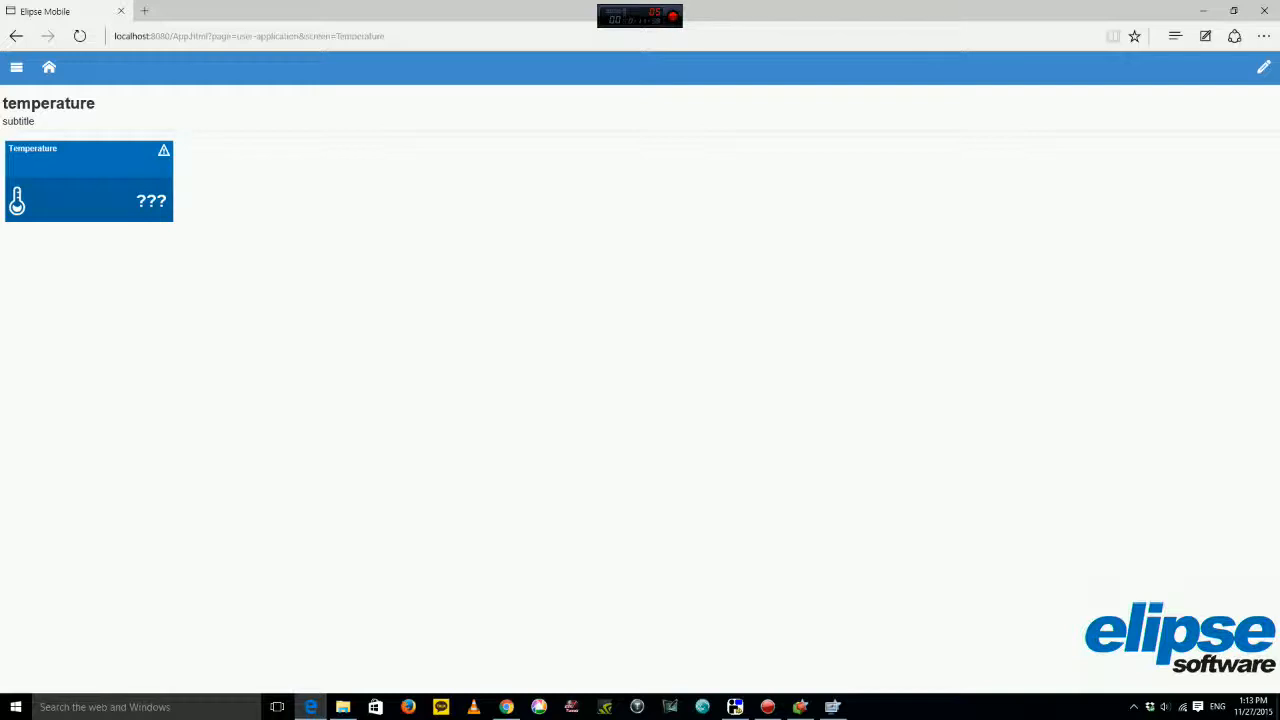
left_click(164, 150)
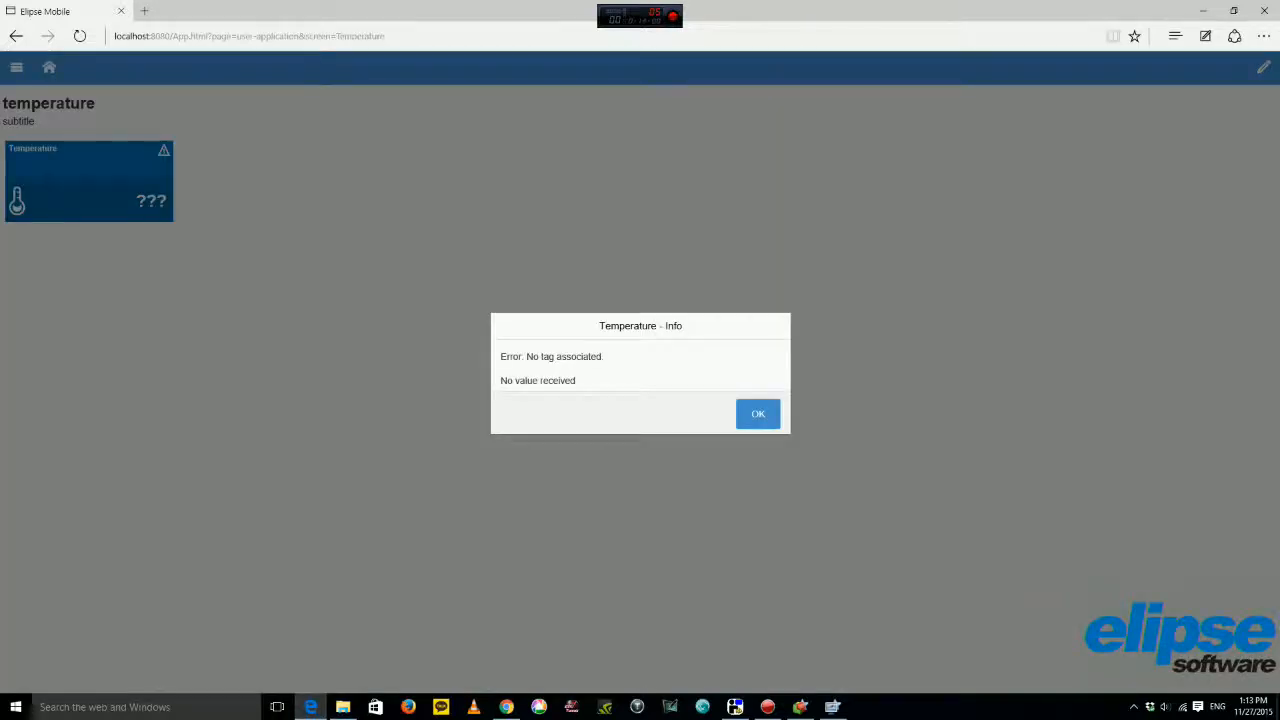
left_click(758, 414)
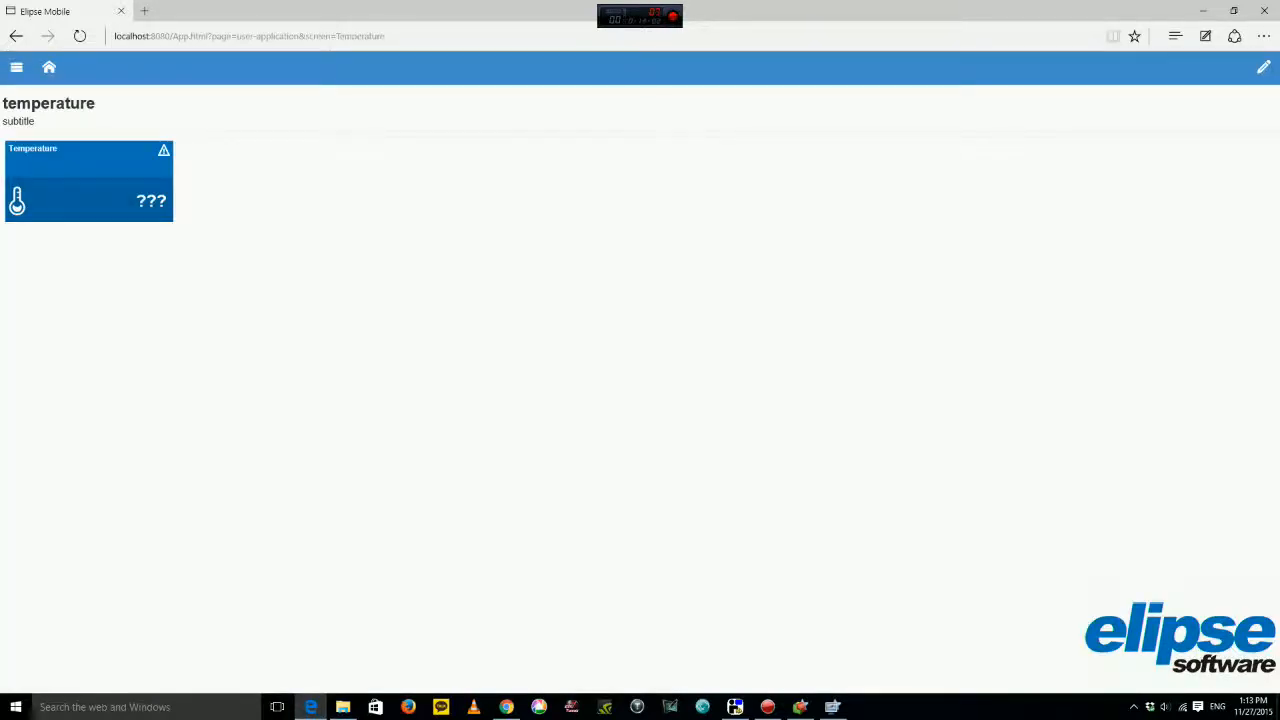
left_click(1264, 67)
left_click(1262, 101)
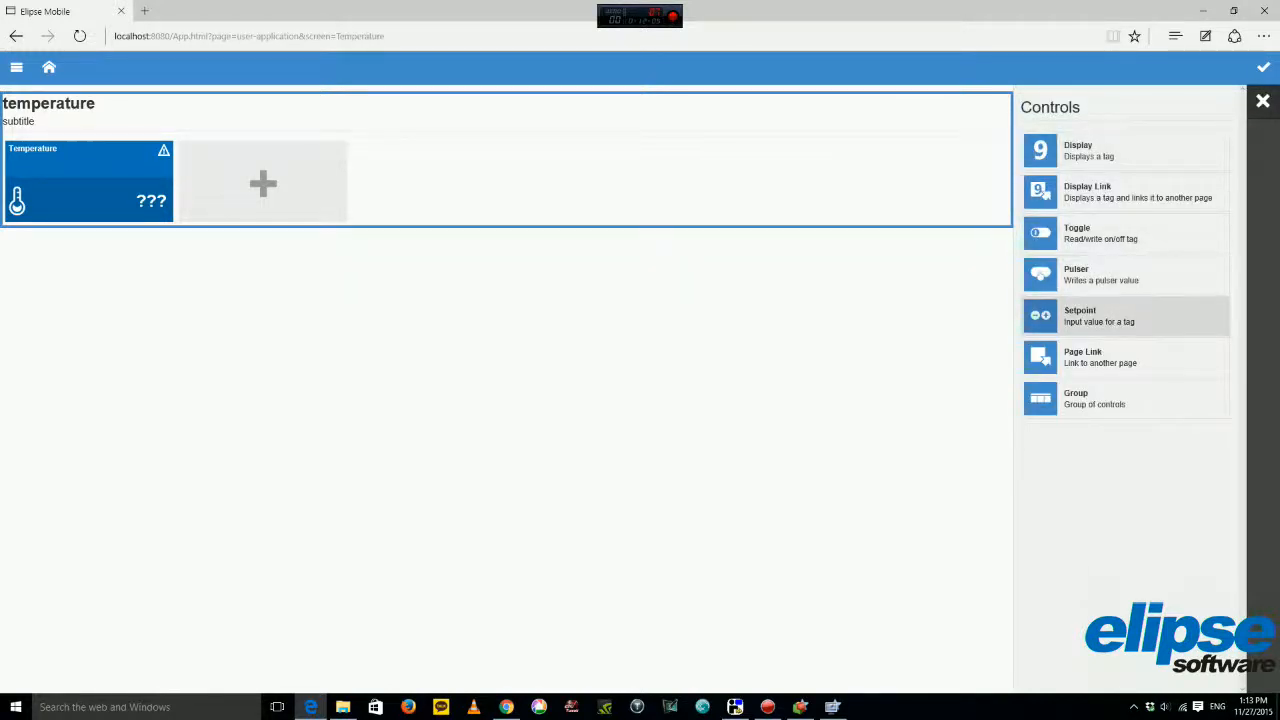
Add a Setpoint tile titled 'Set Temperature'.
left_click(1125, 315)
double_click(1041, 148)
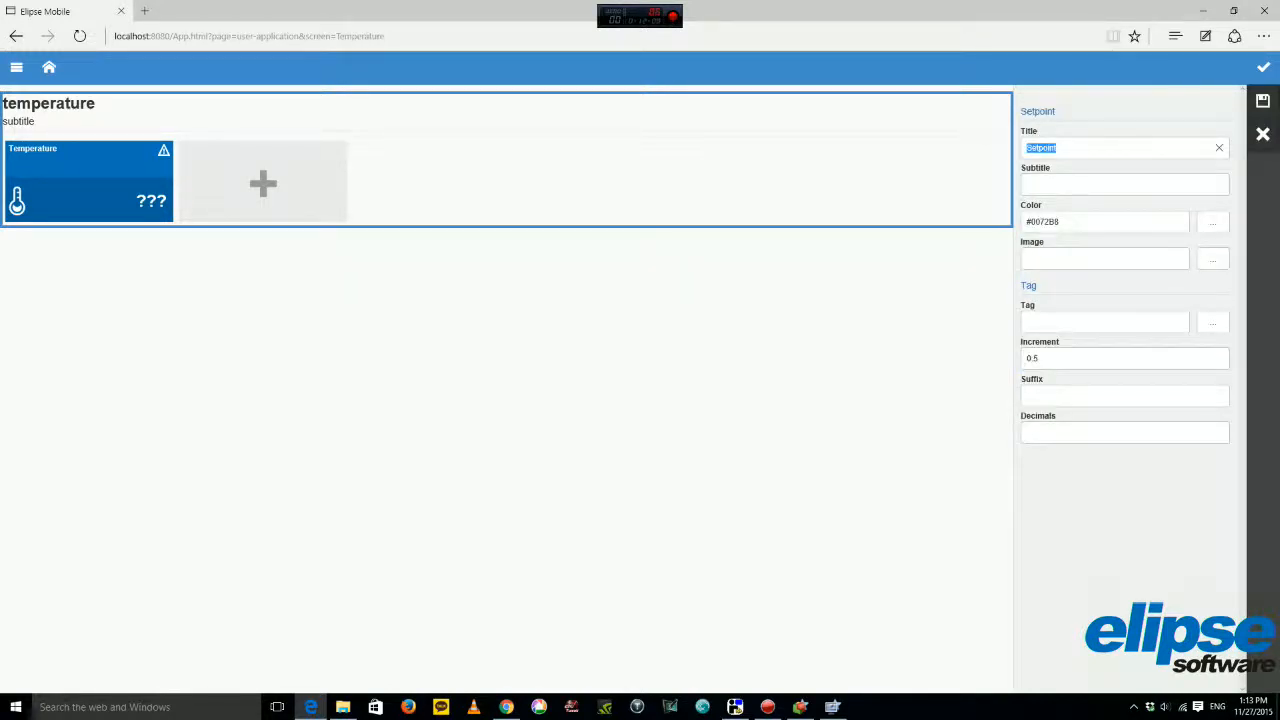
type("Sew")
key("BackSpace")
type("t Temperature")
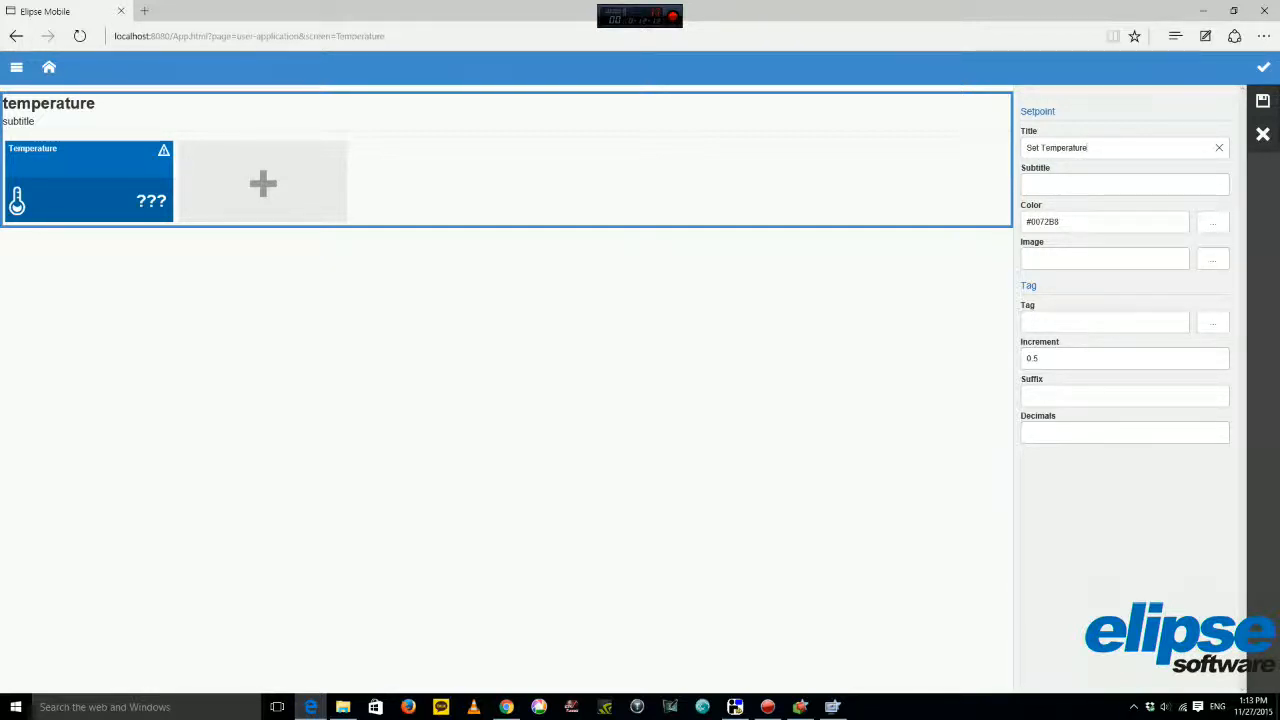
Give the tile red colour #C01F2A and the thermometer image, save it, and return home.
left_click(1213, 222)
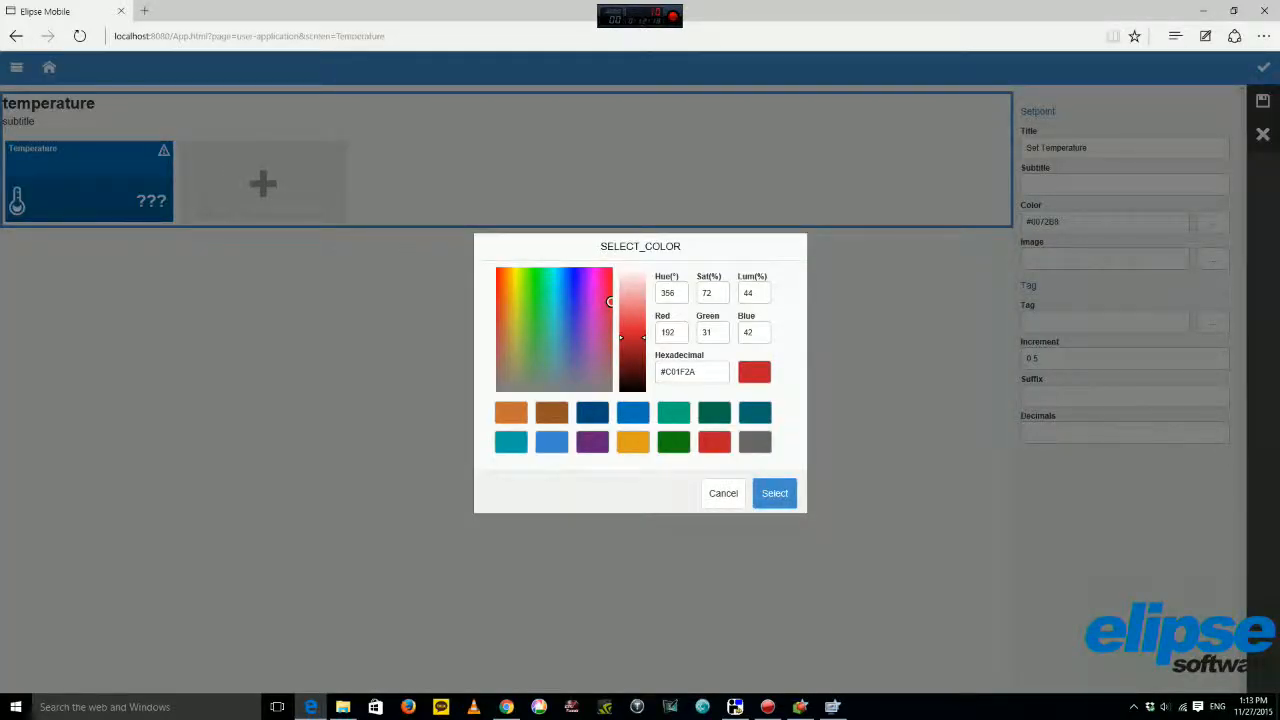
left_click(775, 493)
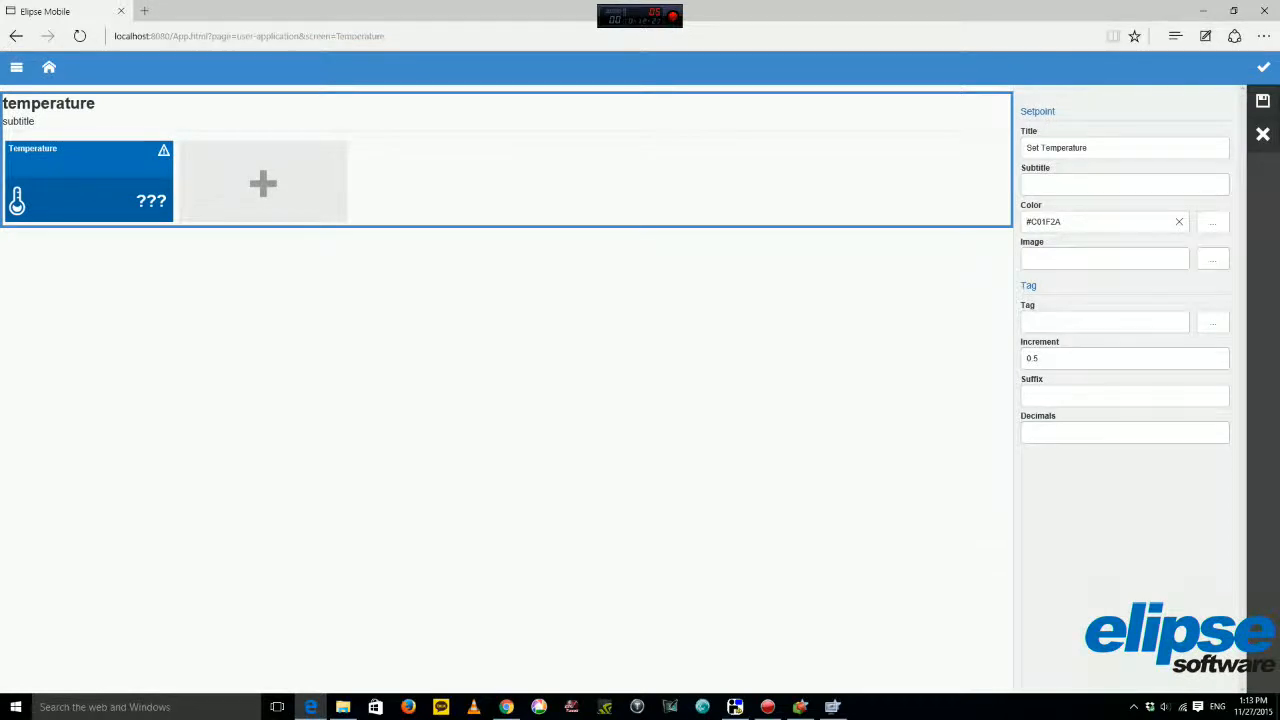
left_click(1213, 259)
left_click(496, 294)
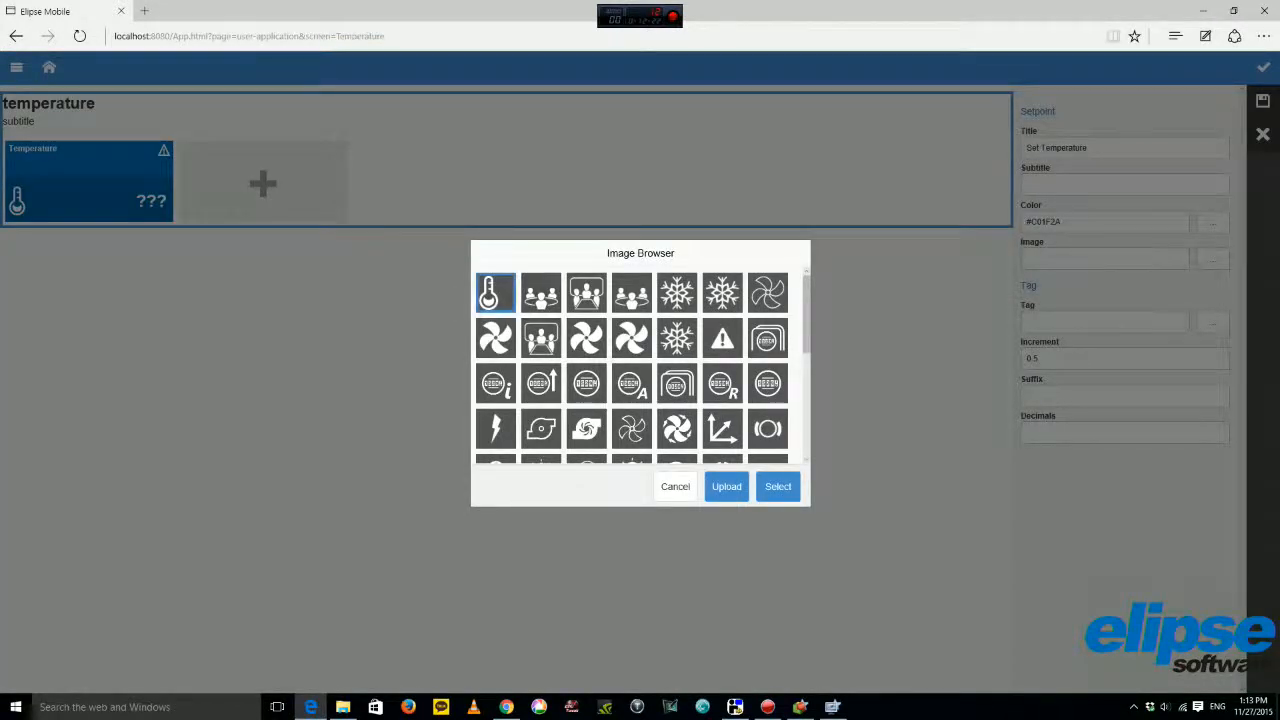
left_click(778, 486)
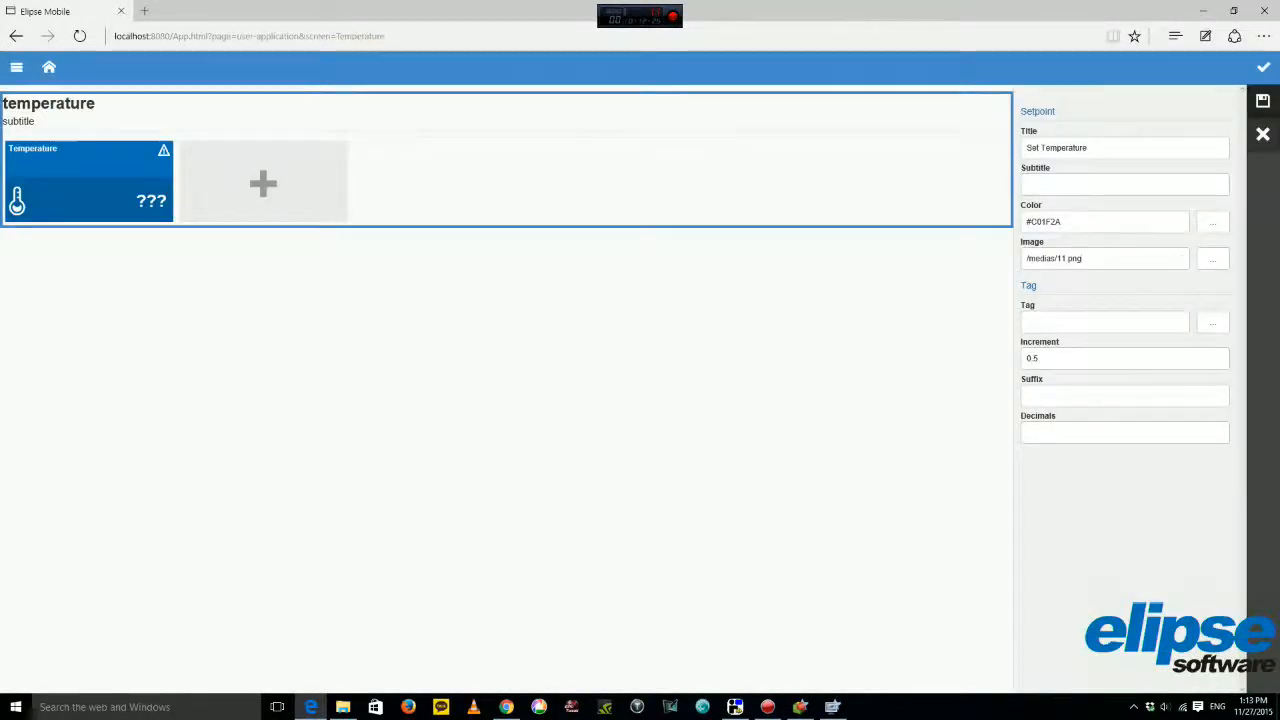
left_click(1263, 101)
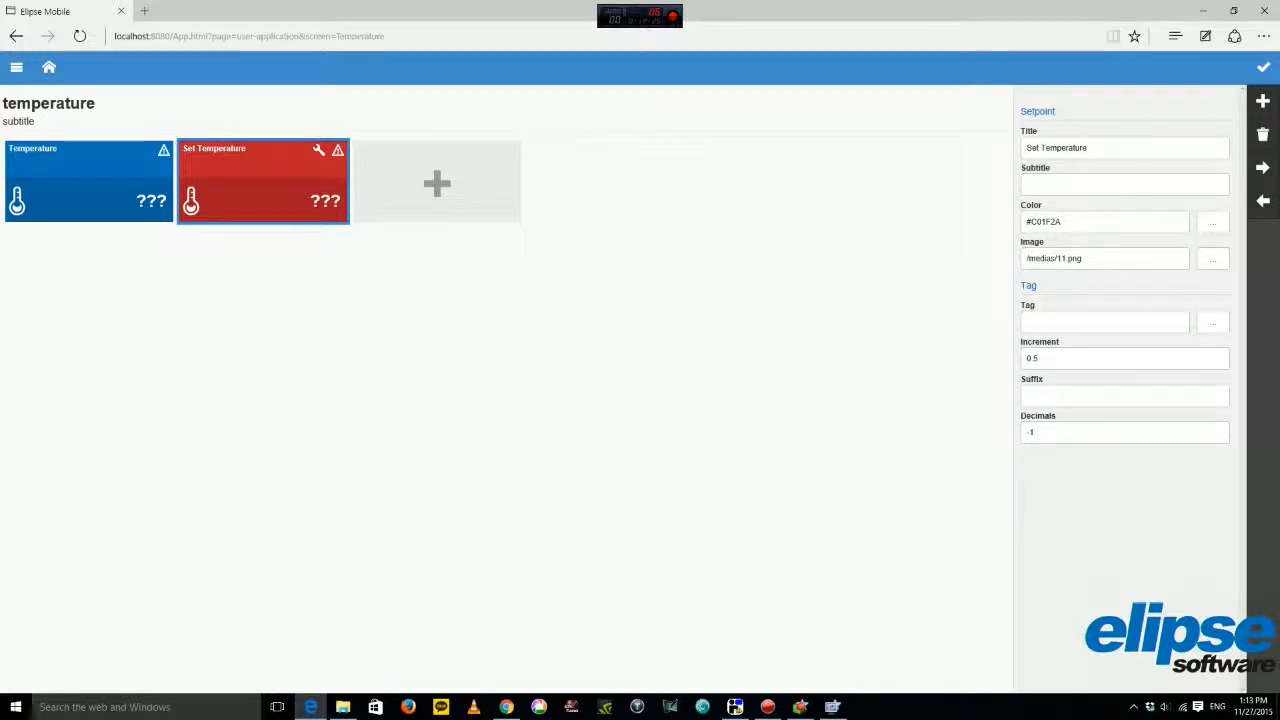
left_click(89, 181)
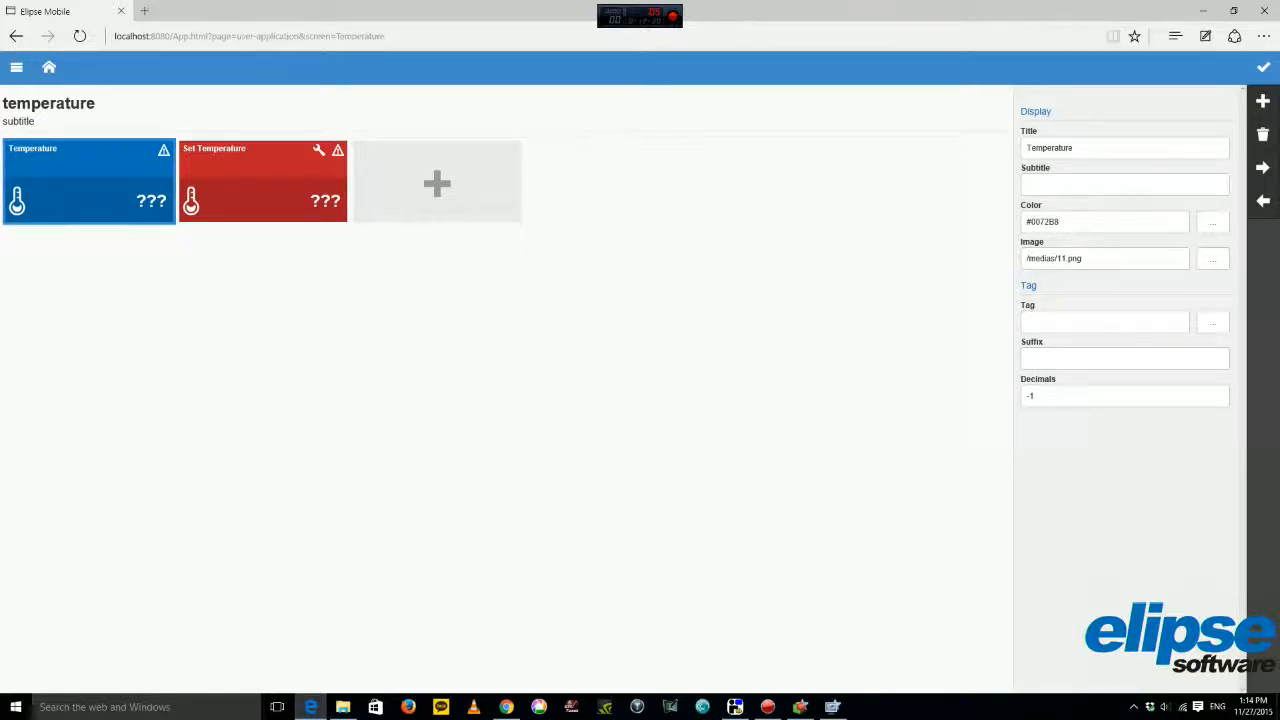
left_click(49, 67)
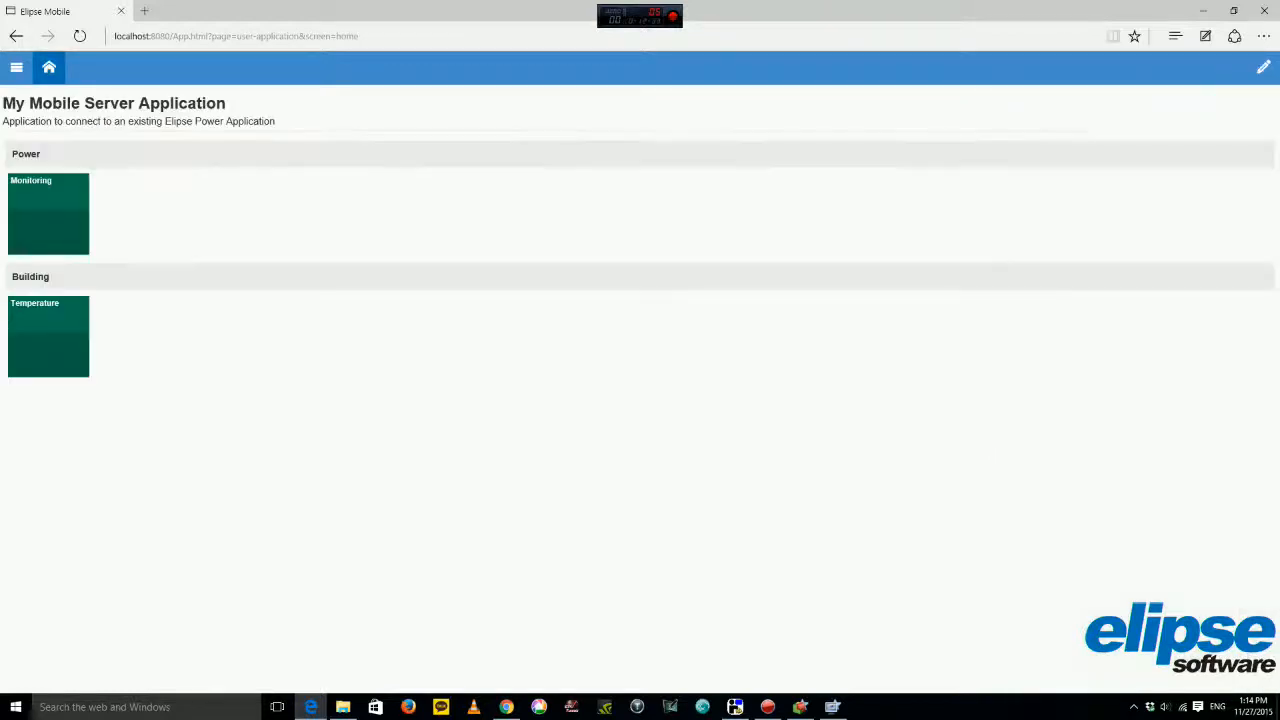
Inspect the Temperature page's Name in edit mode, then go home and open the sections menu.
left_click(48, 337)
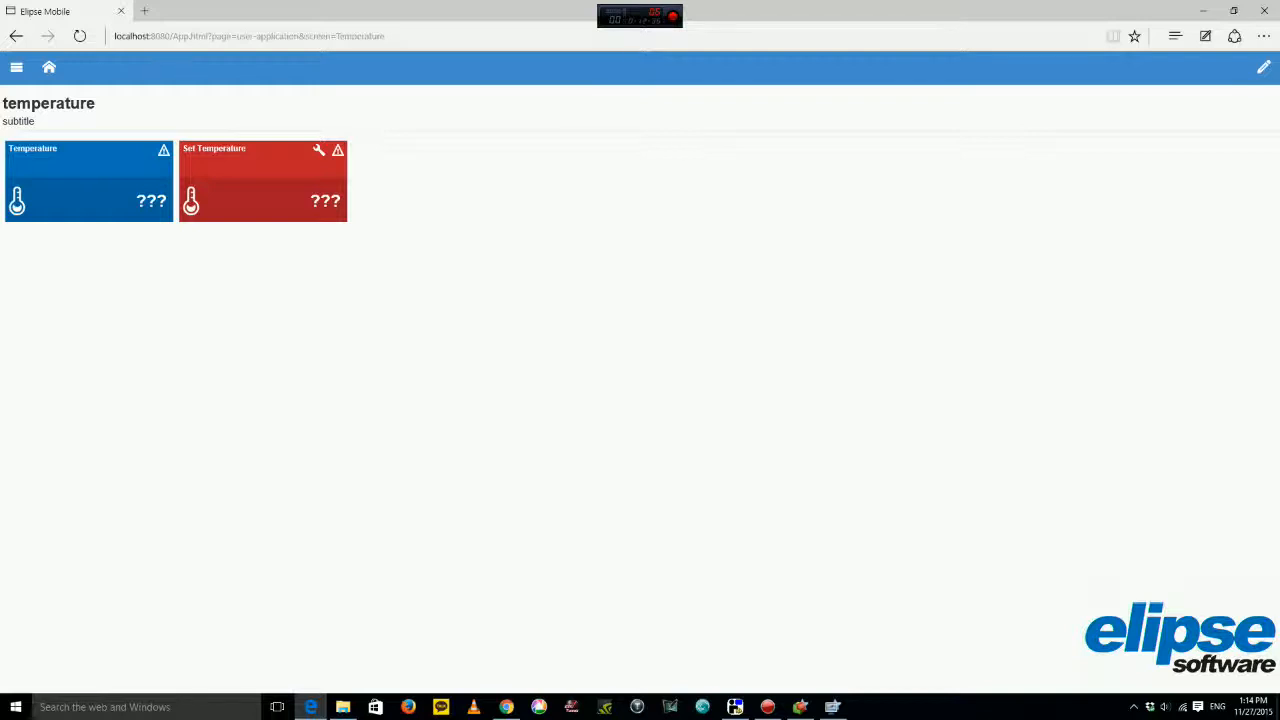
left_click(1263, 67)
double_click(1050, 148)
left_click(1050, 148)
double_click(1050, 148)
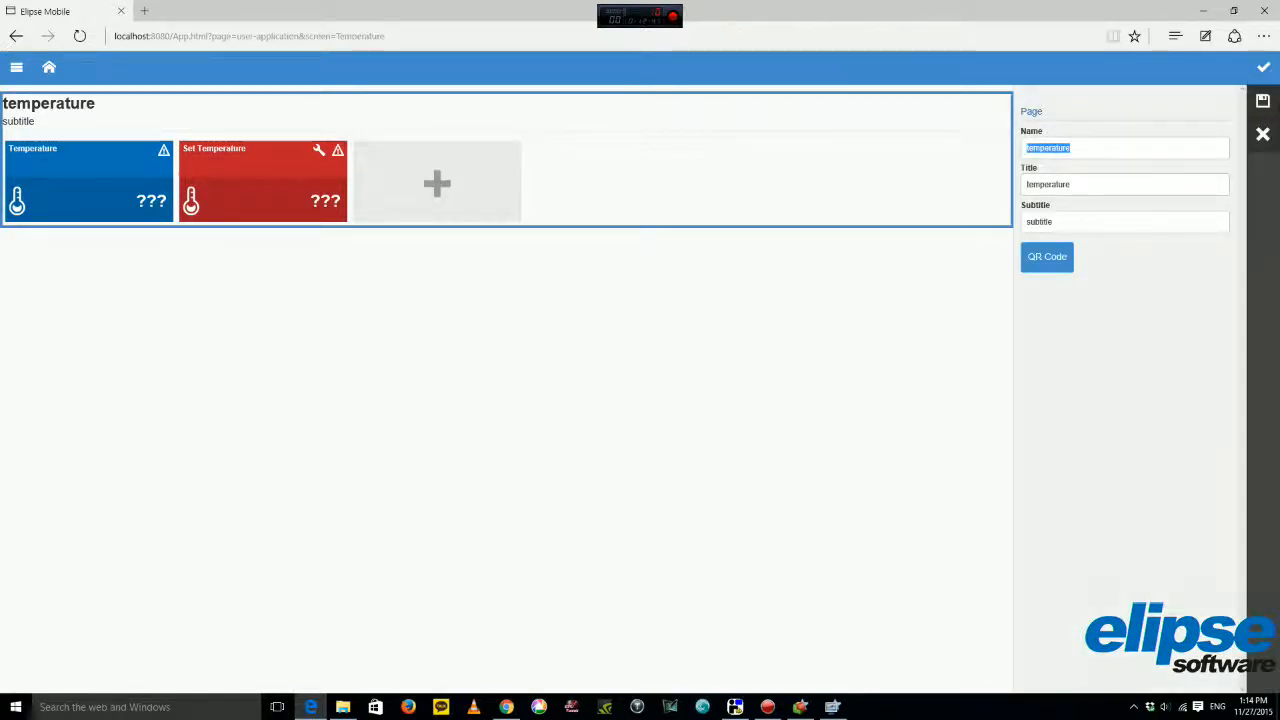
left_click(1050, 148)
key("alt+Left")
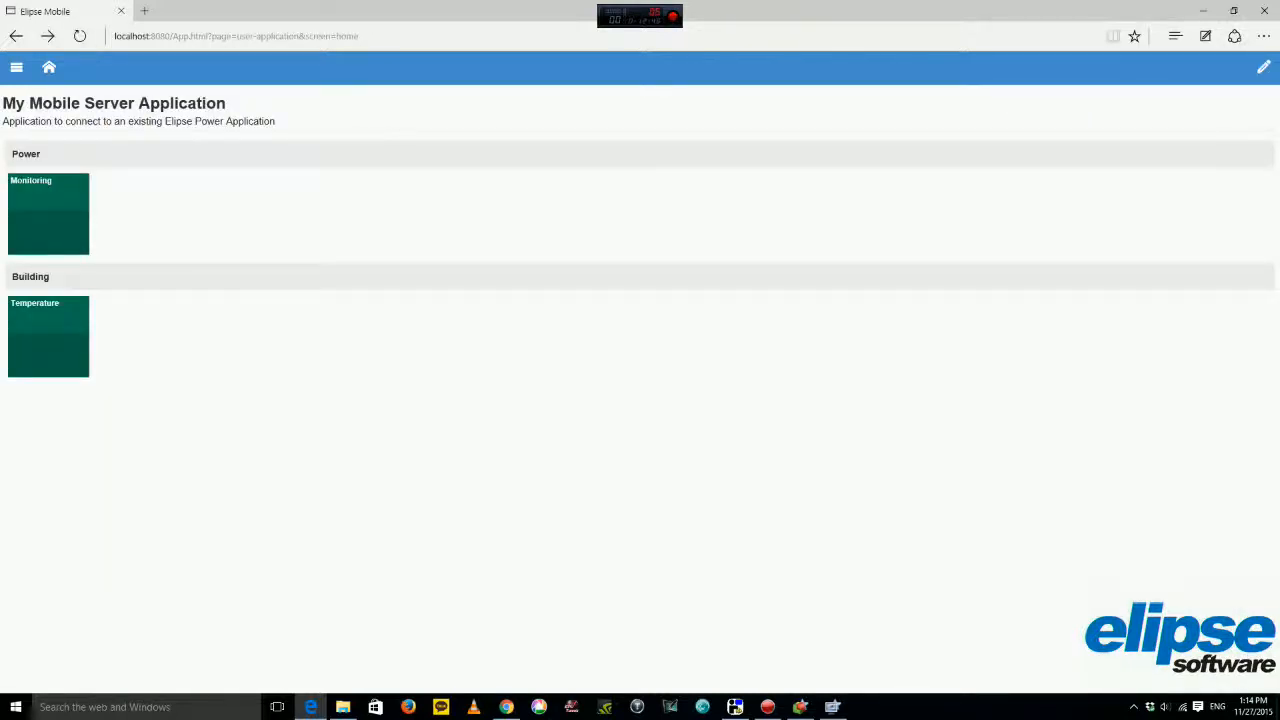
left_click(49, 67)
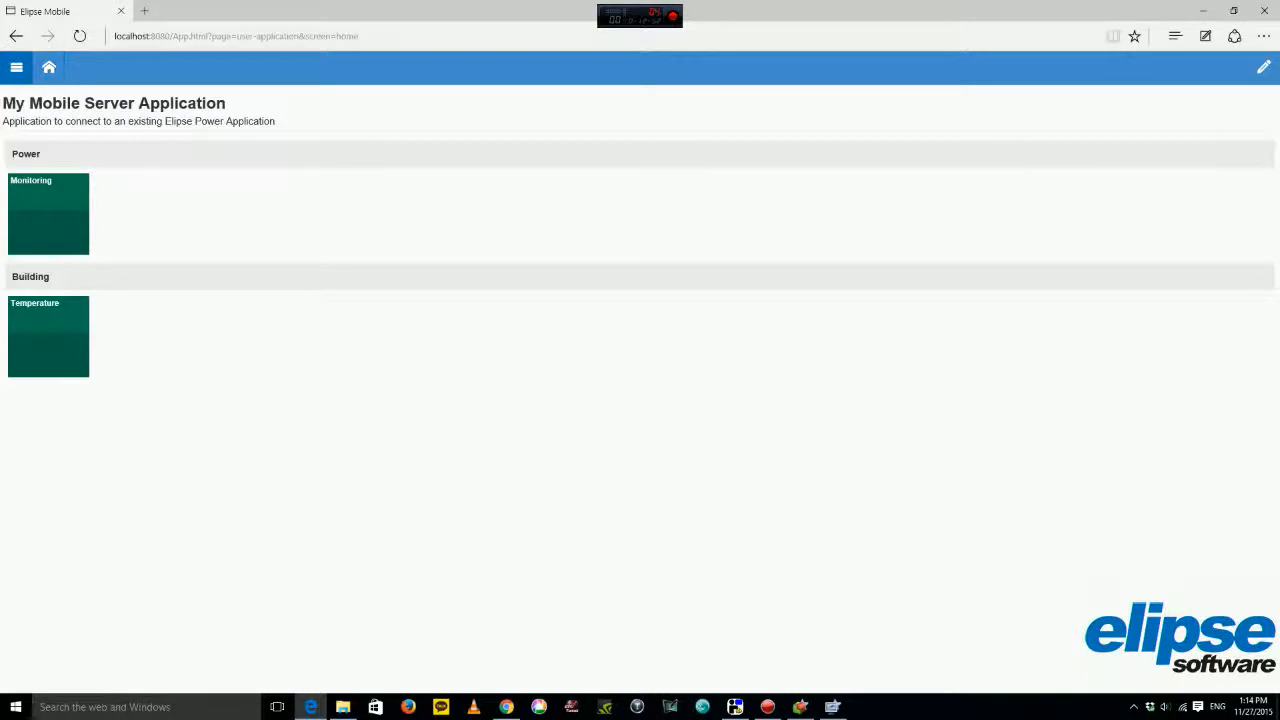
left_click(16, 67)
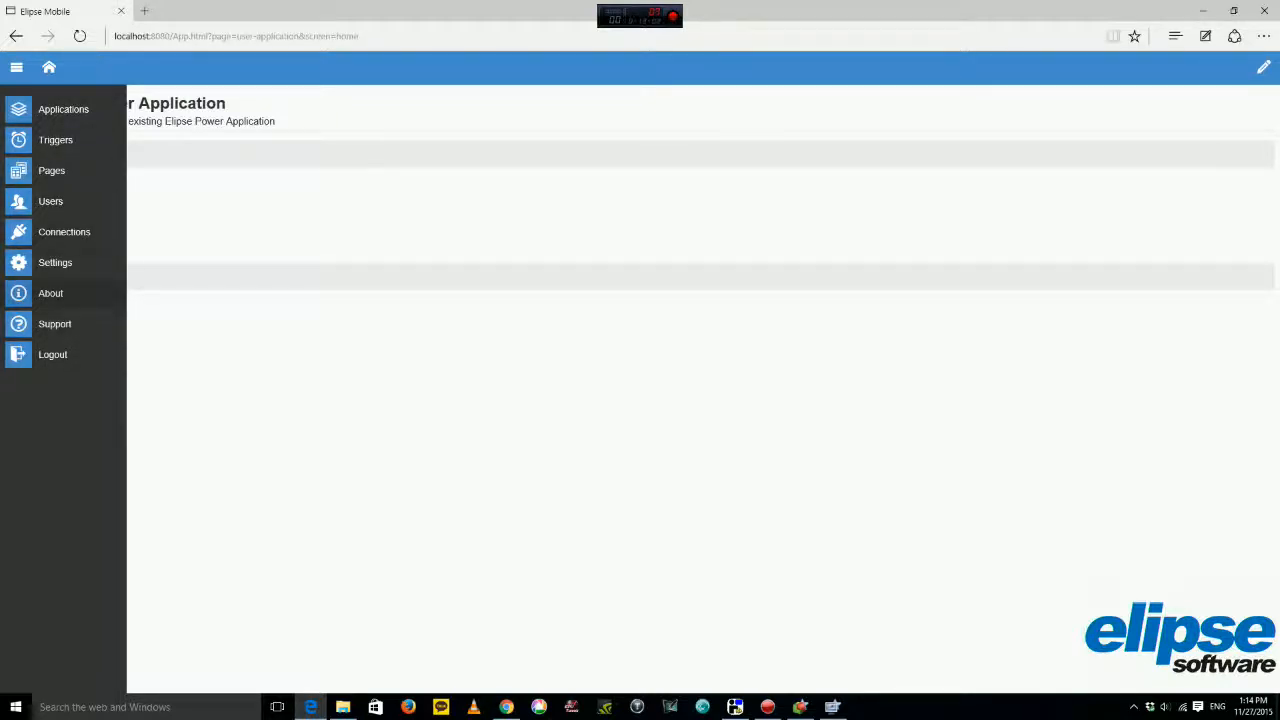
Start a new E3 connection named 'Elipse Power', whose test reports an invalid name.
left_click(60, 231)
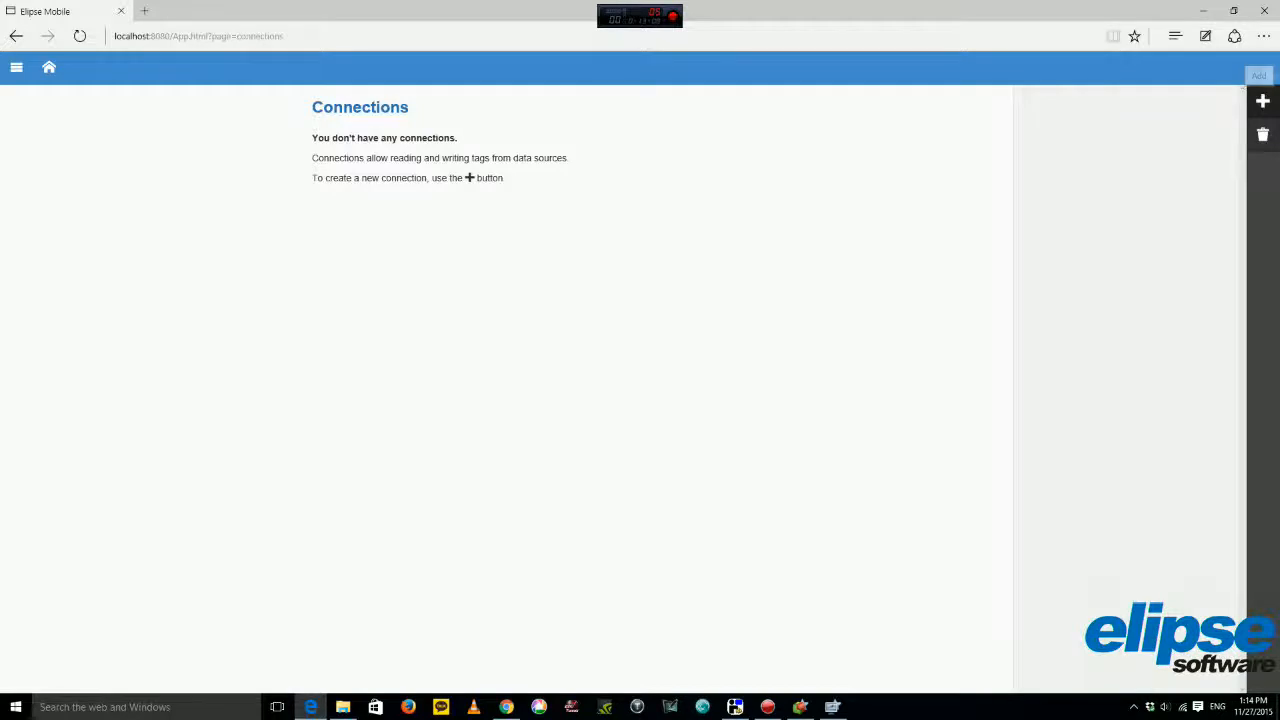
left_click(1262, 101)
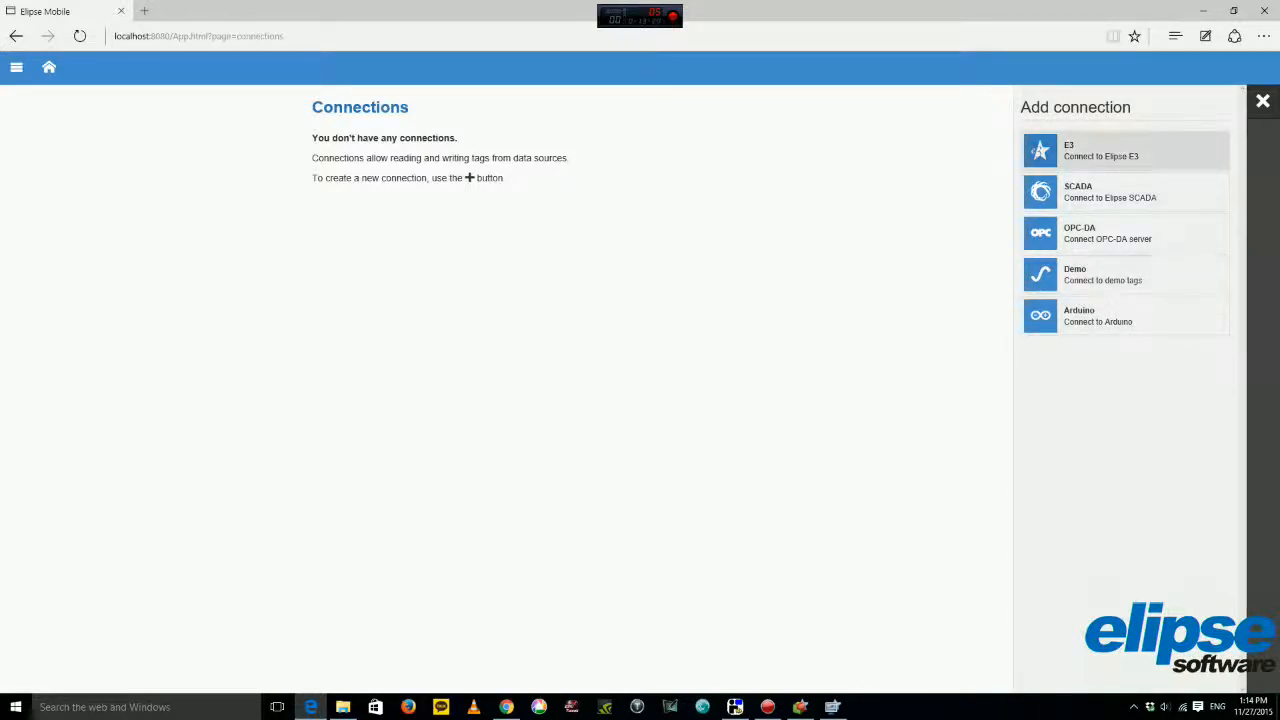
left_click(1126, 150)
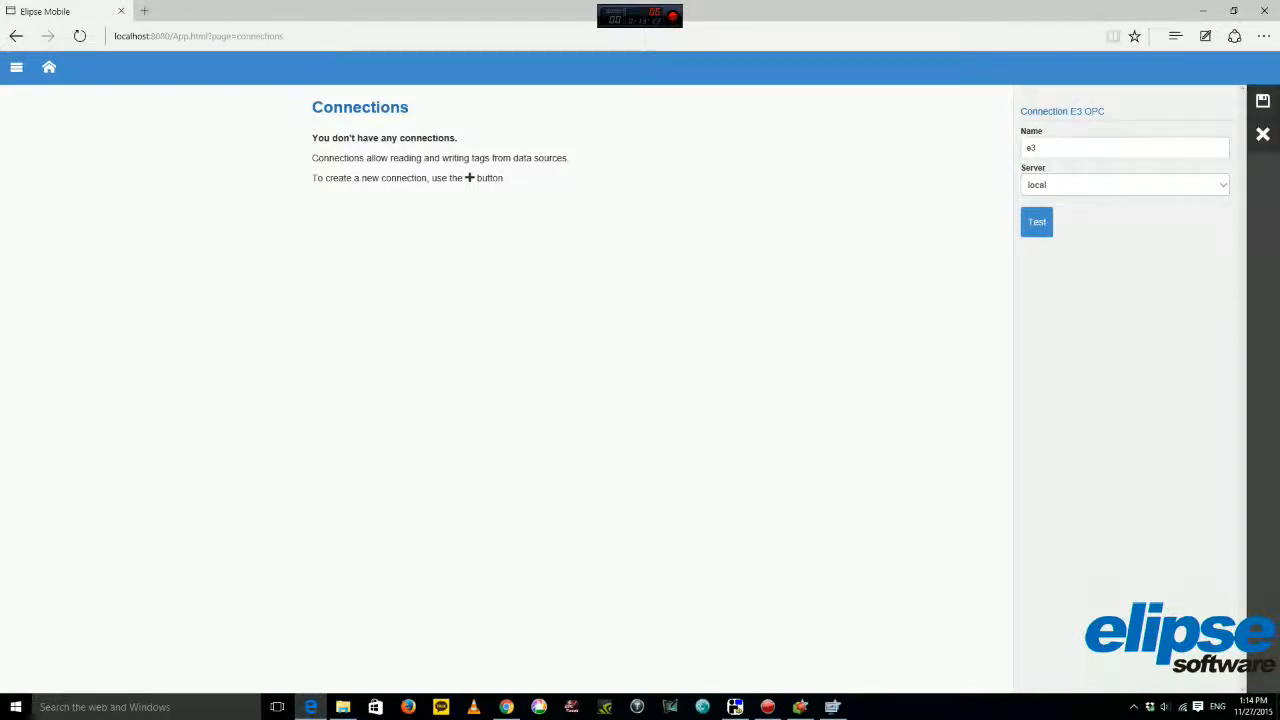
left_click_drag(1042, 148, 1024, 148)
type("Elipse Power")
left_click(1037, 222)
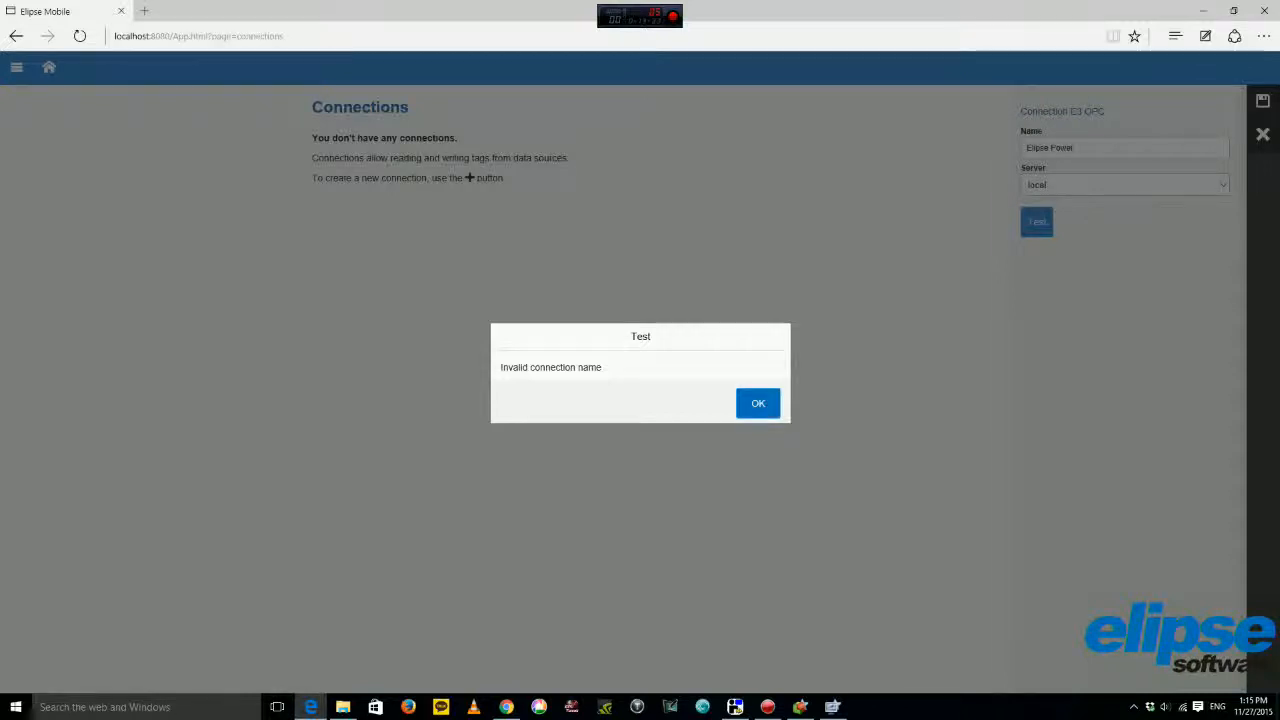
left_click(758, 403)
Rename the connection to 'e3', test it successfully, and save it.
left_click_drag(1075, 148, 1070, 148)
key("ctrl+a")
key("BackSpace")
type("e3")
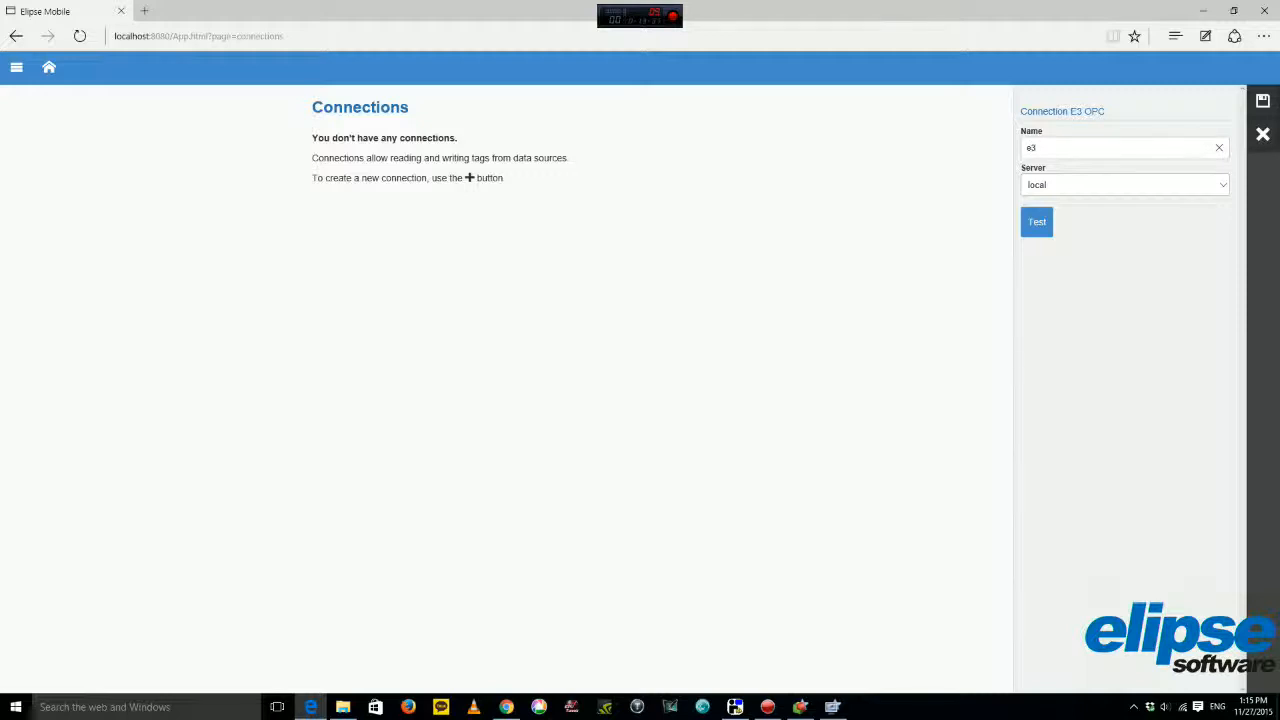
left_click(1037, 221)
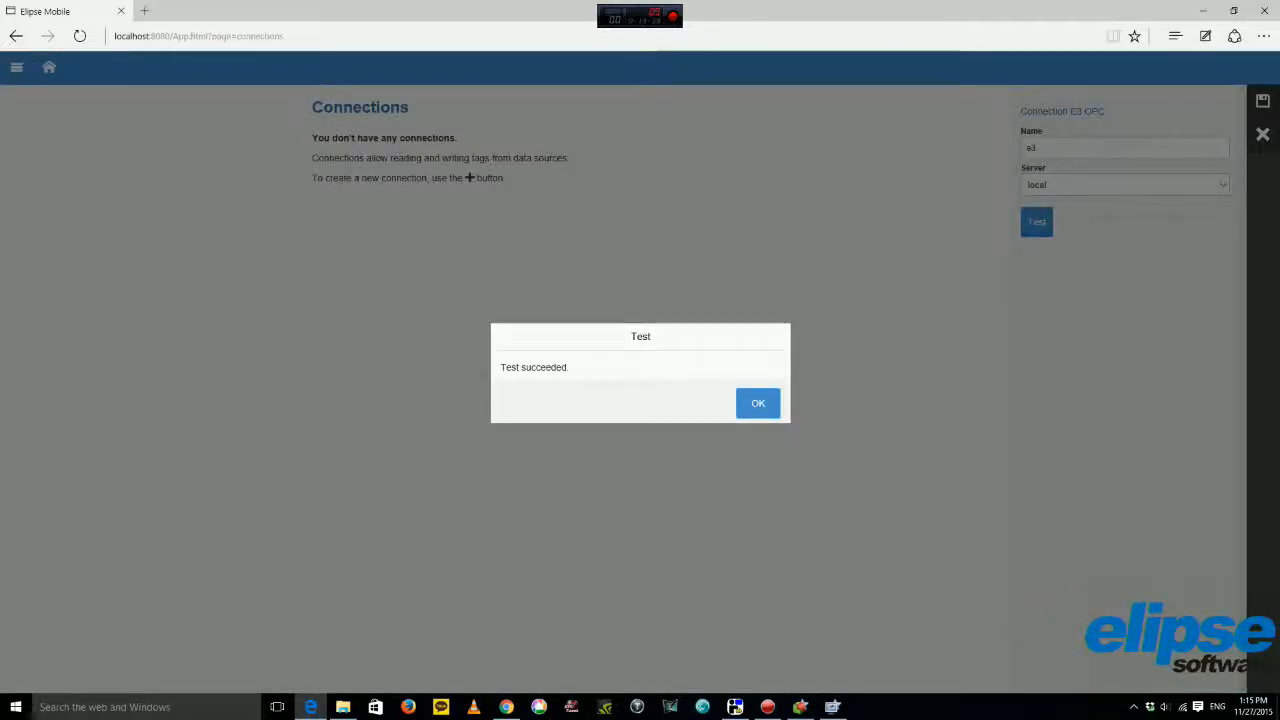
left_click_drag(501, 367, 570, 367)
left_click(758, 403)
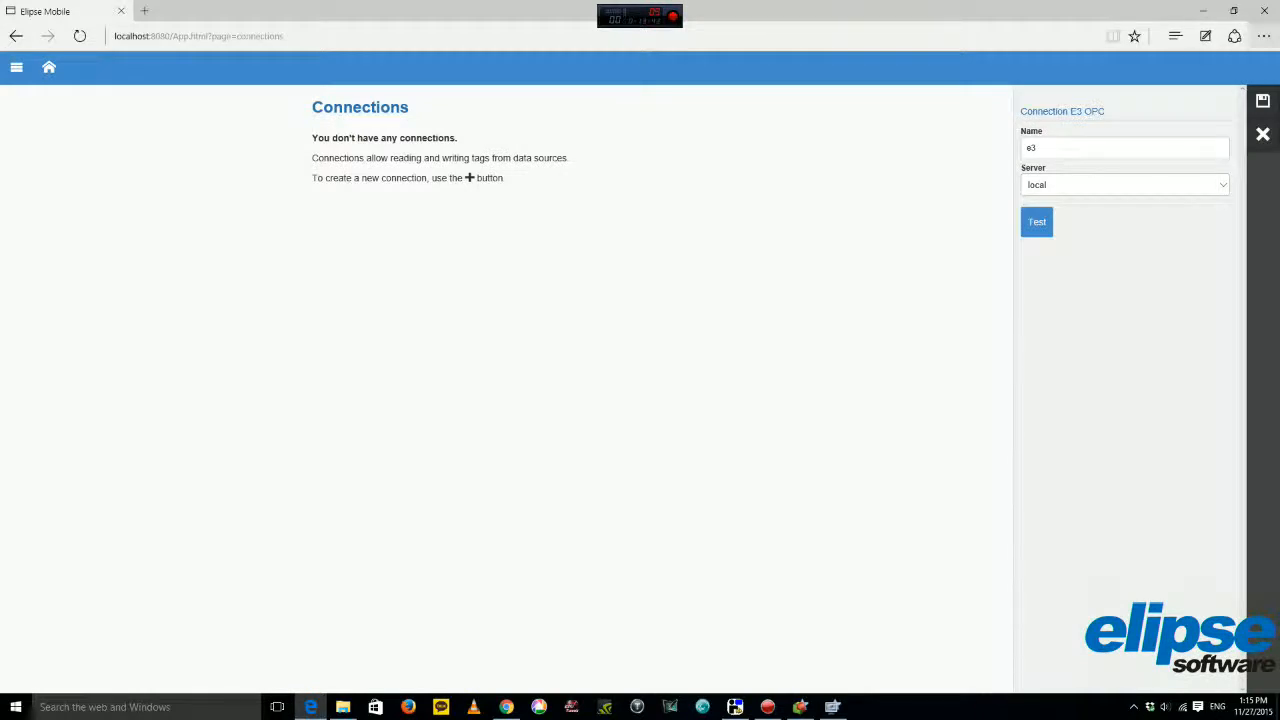
left_click(1263, 101)
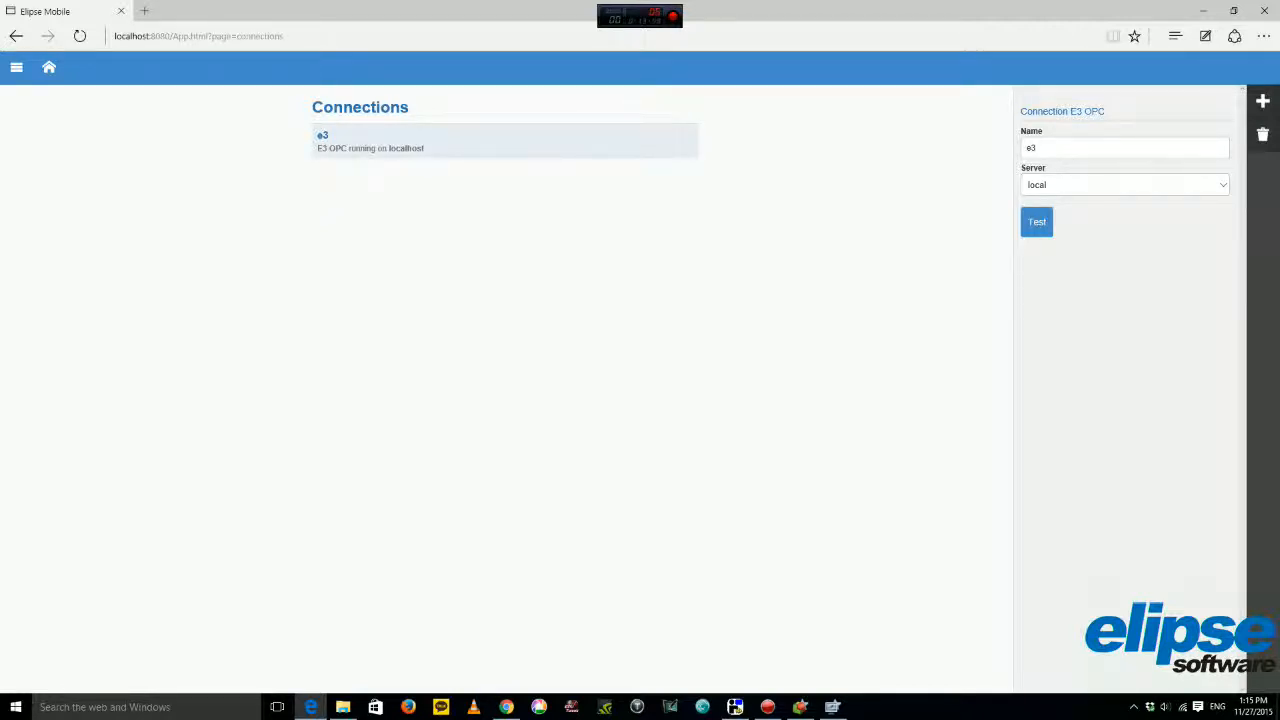
left_click(16, 68)
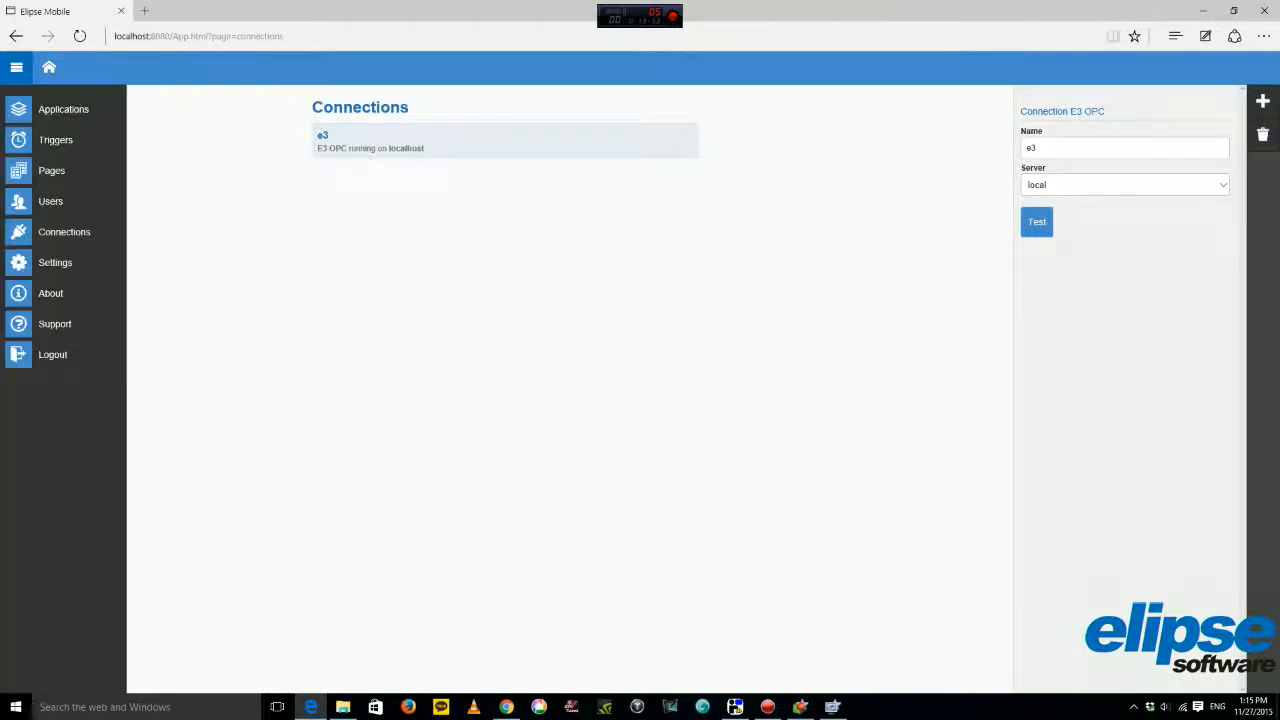
Edit the Monitoring page, open Current A's tag browser, and expand the e3 connection.
left_click(48, 67)
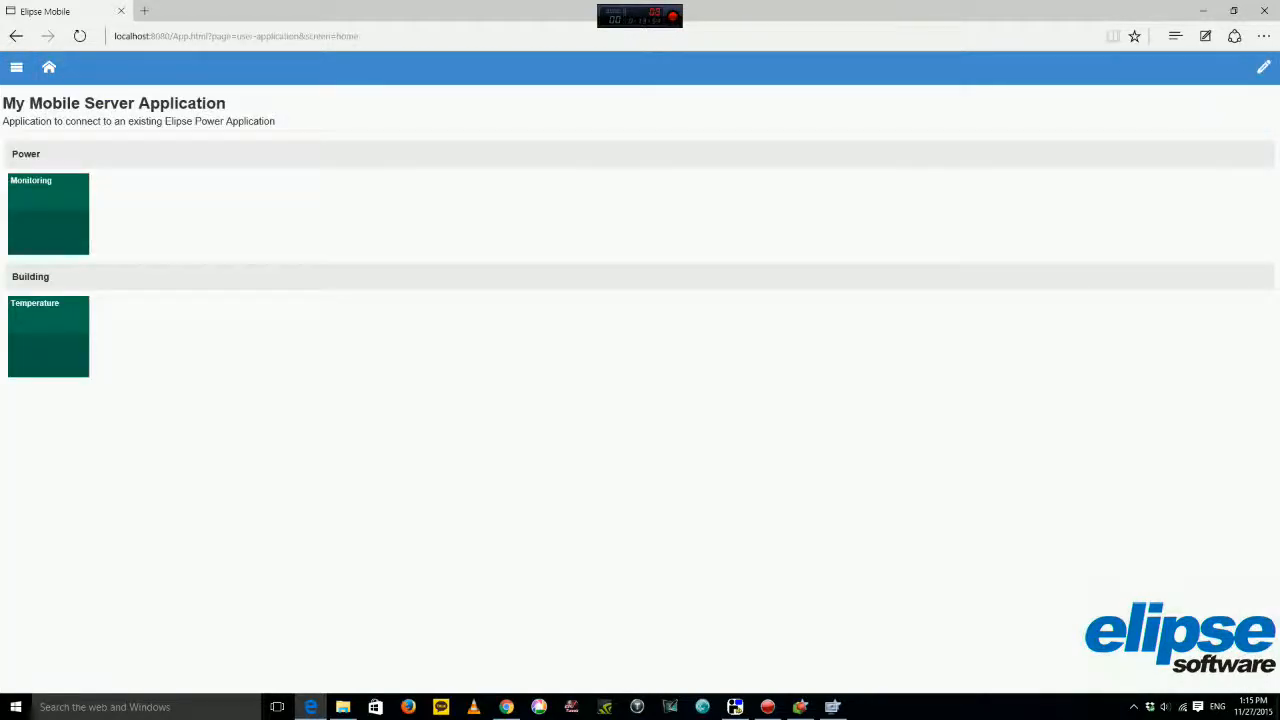
left_click(48, 214)
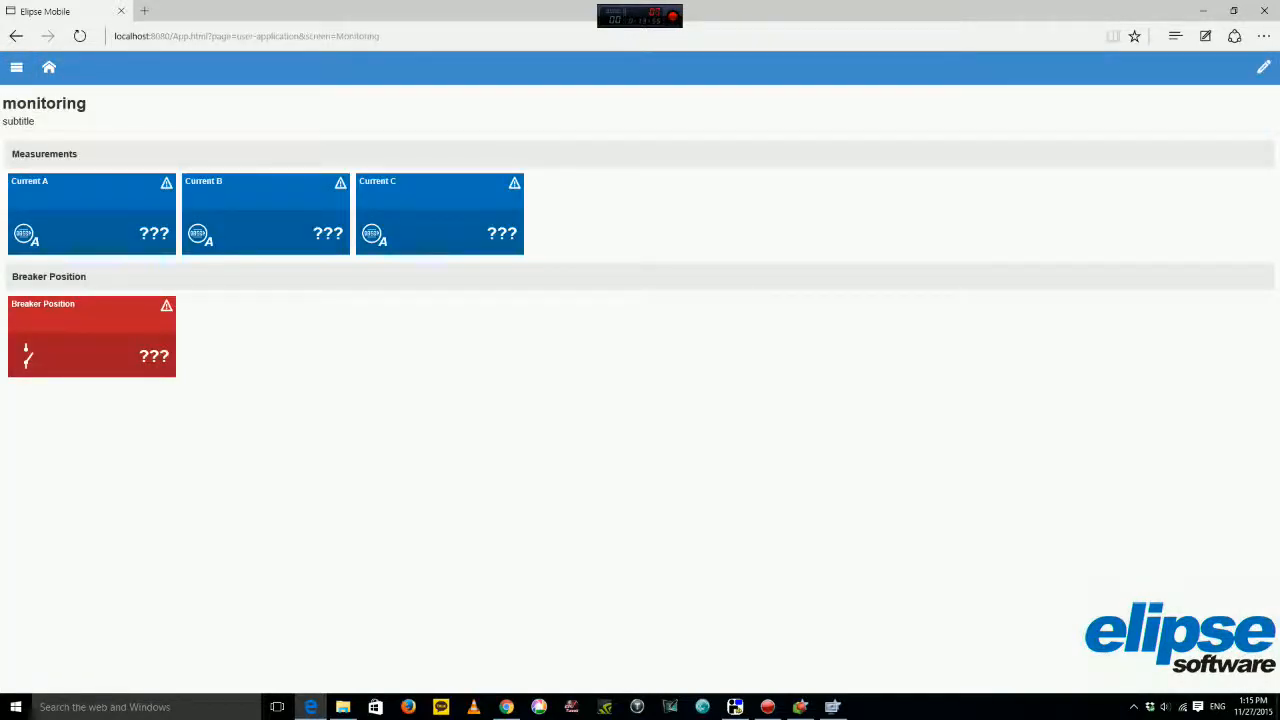
left_click(1263, 67)
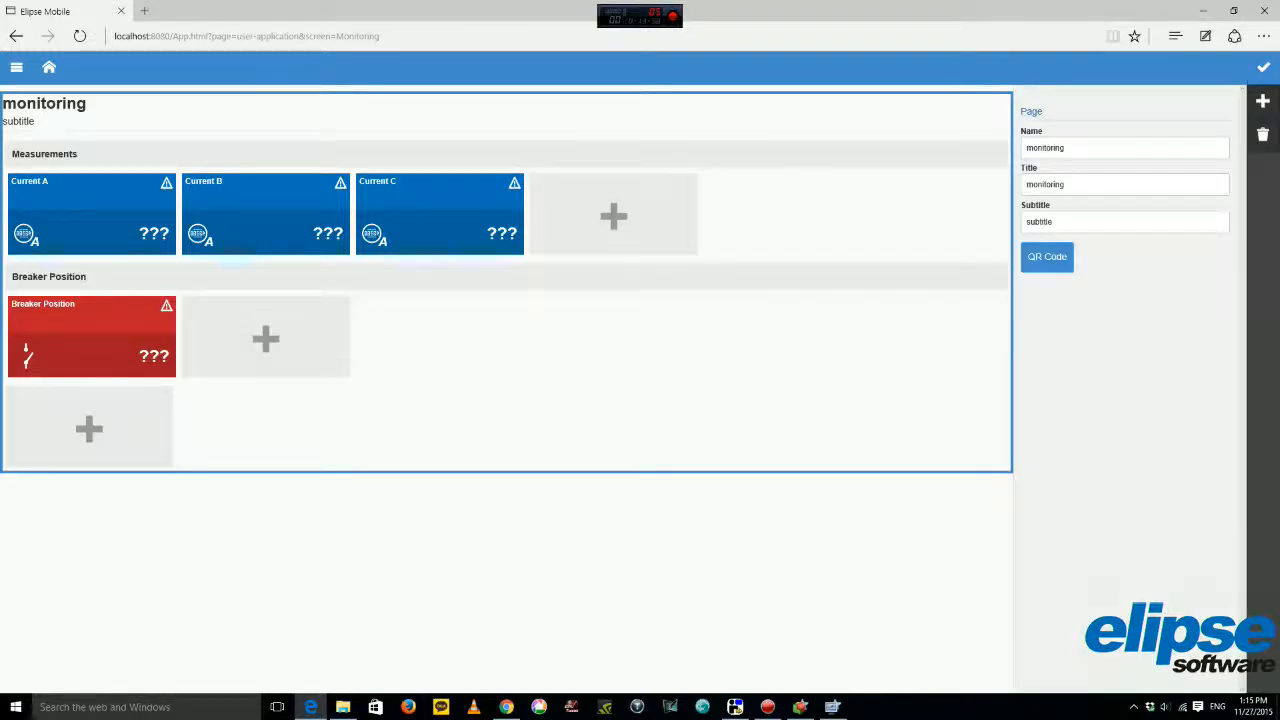
left_click(92, 214)
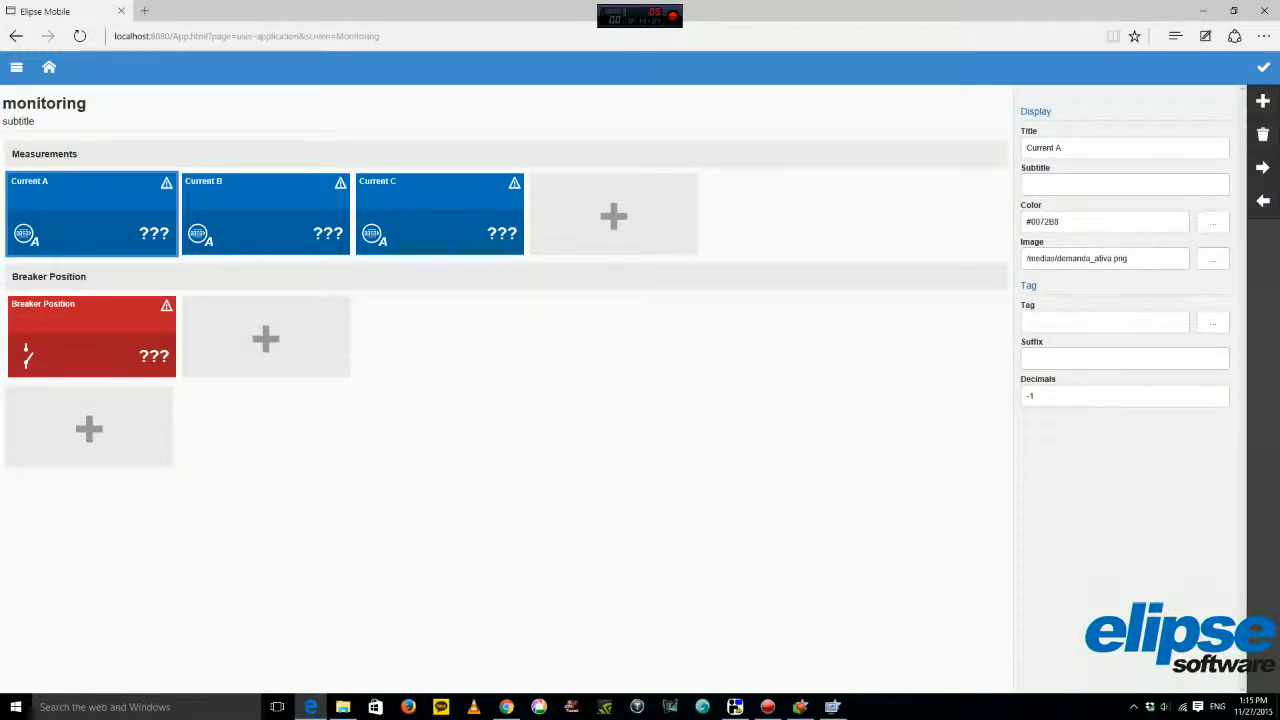
left_click(1213, 322)
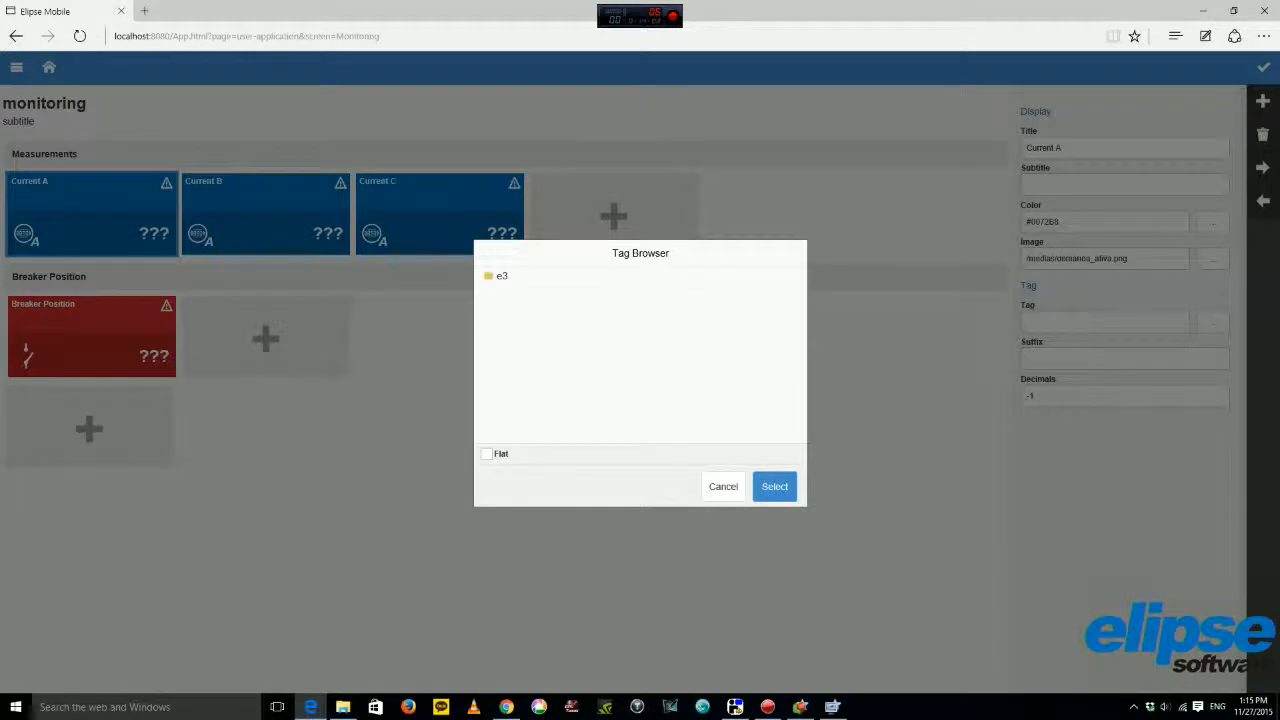
left_click(502, 276)
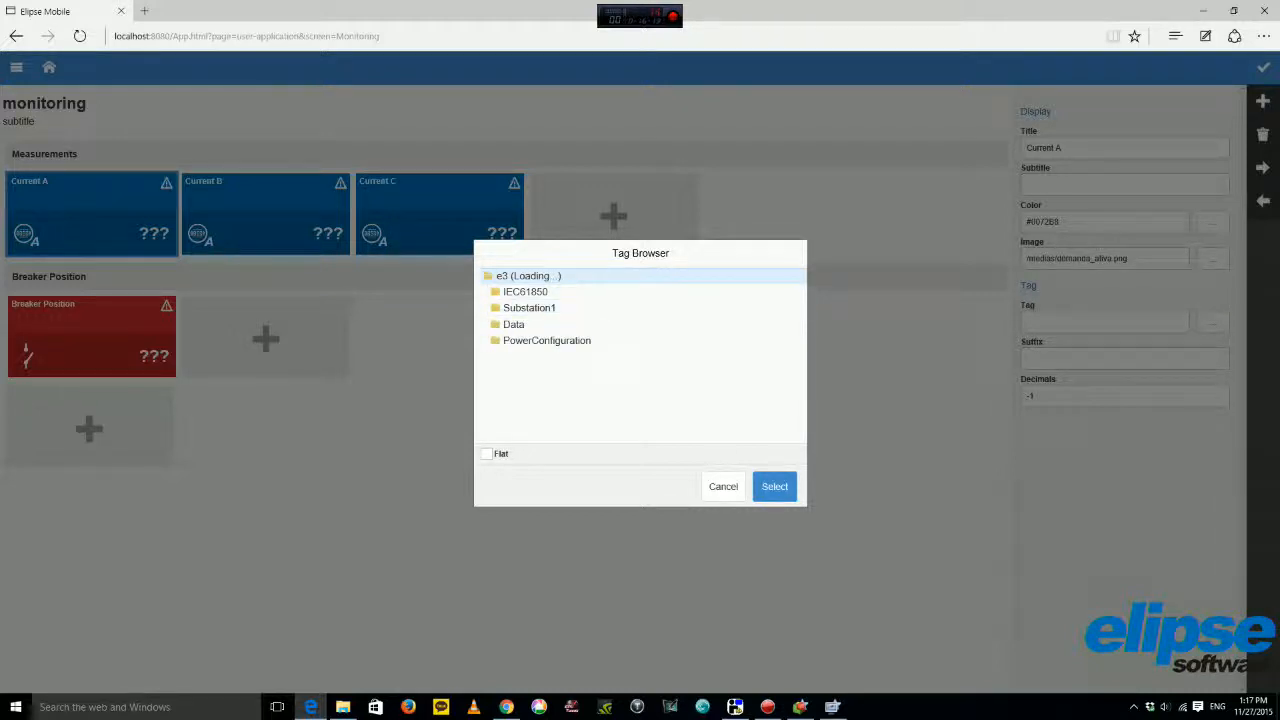
Bind Current A to e3:Substation1.Breaker1.Measurements.CurrentA.Value and exit edit mode.
left_click(529, 308)
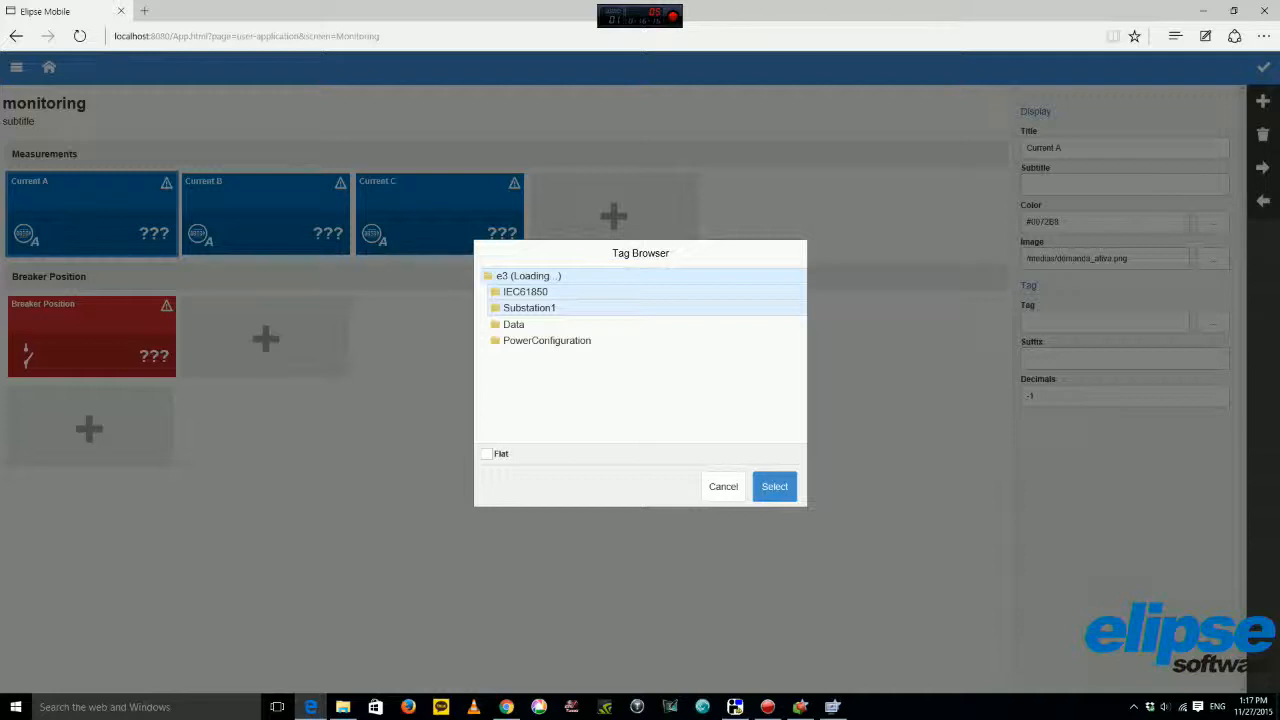
left_click(529, 308)
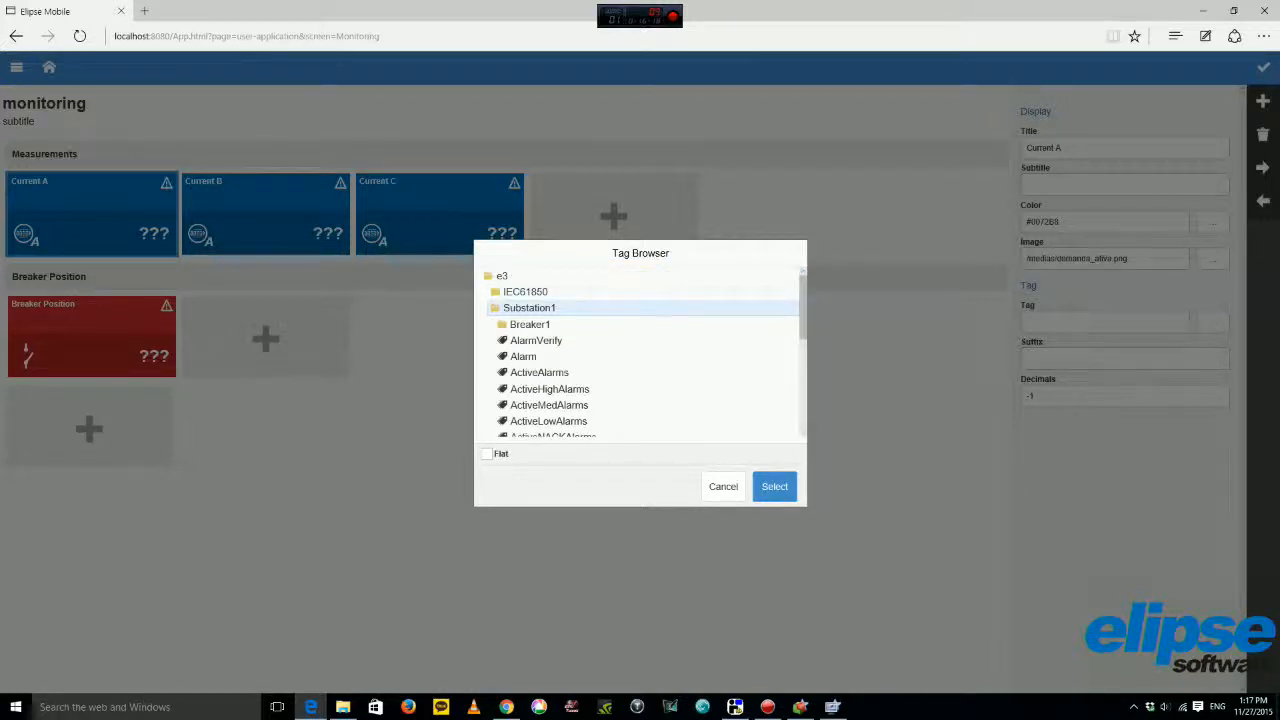
left_click(530, 324)
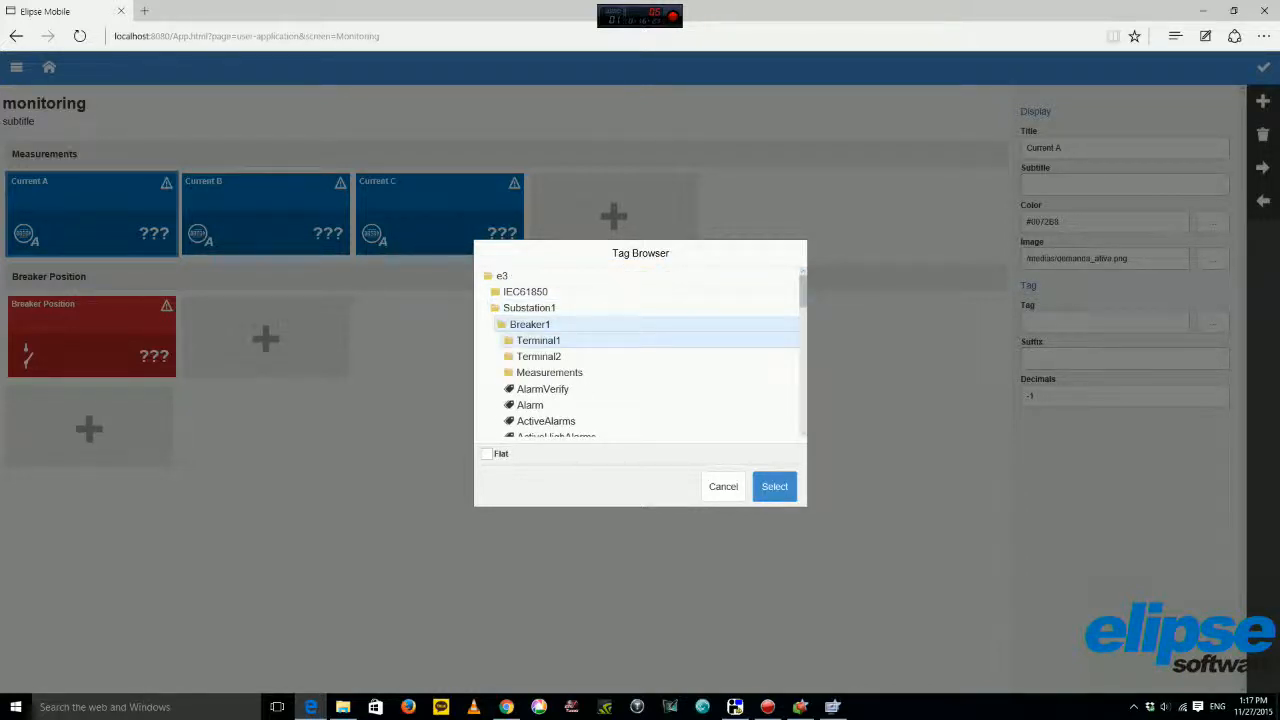
left_click(549, 373)
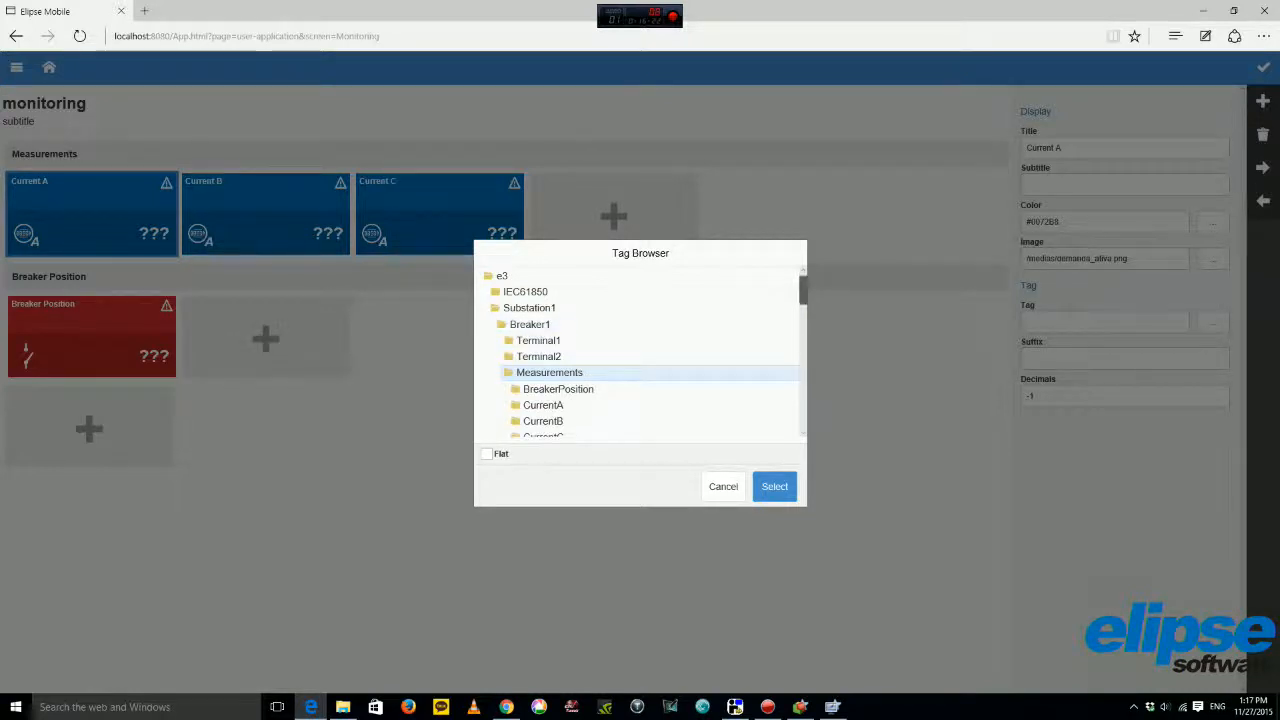
scroll(600, 372, "down", 2)
left_click(543, 302)
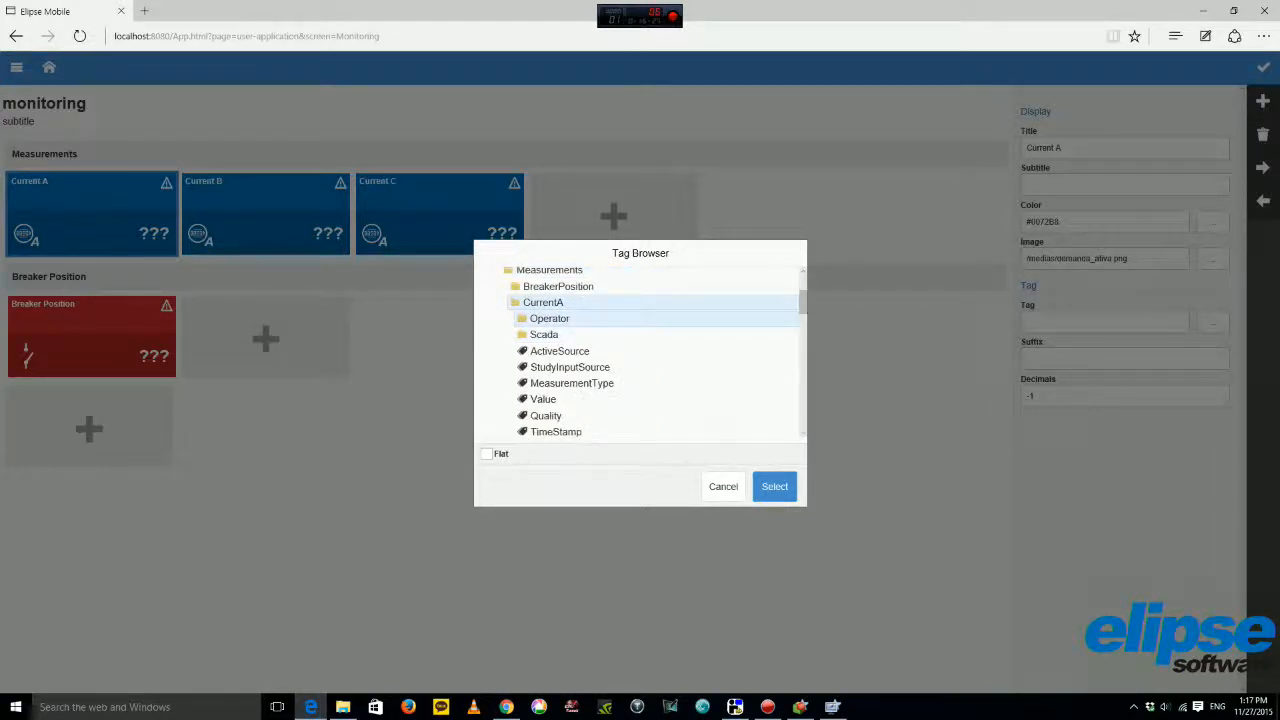
scroll(600, 300, "down", 1)
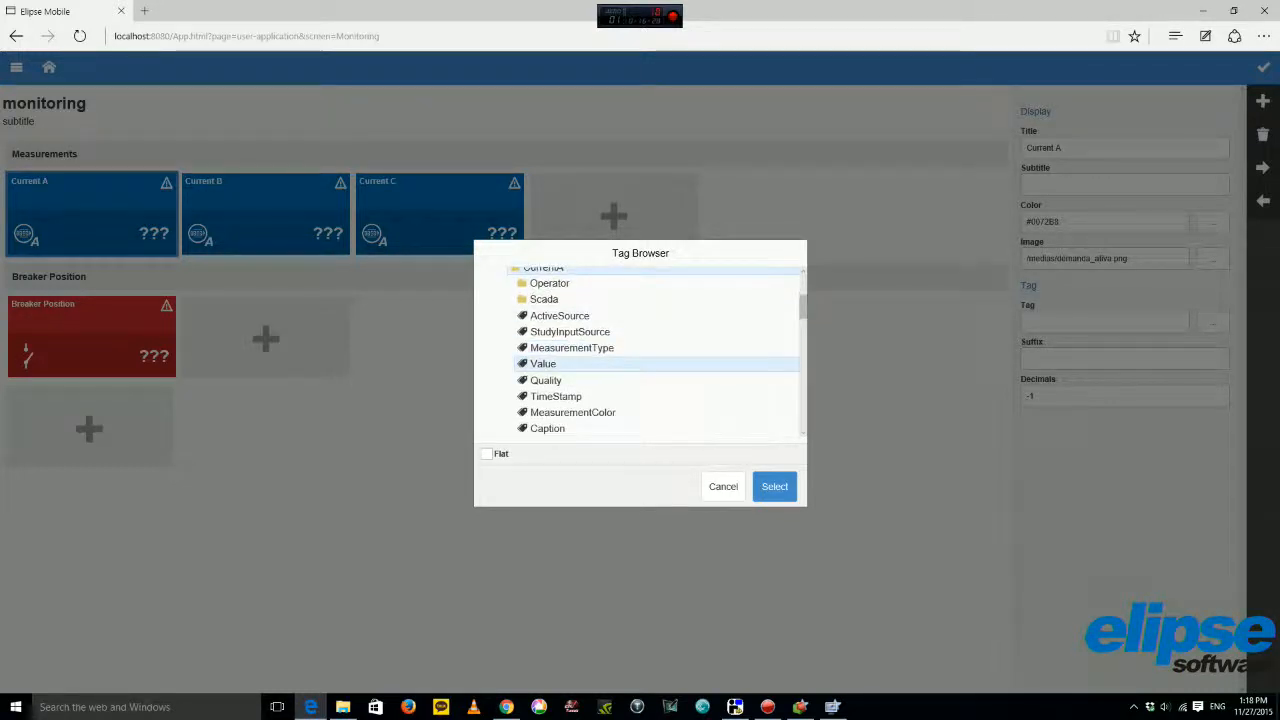
left_click(775, 487)
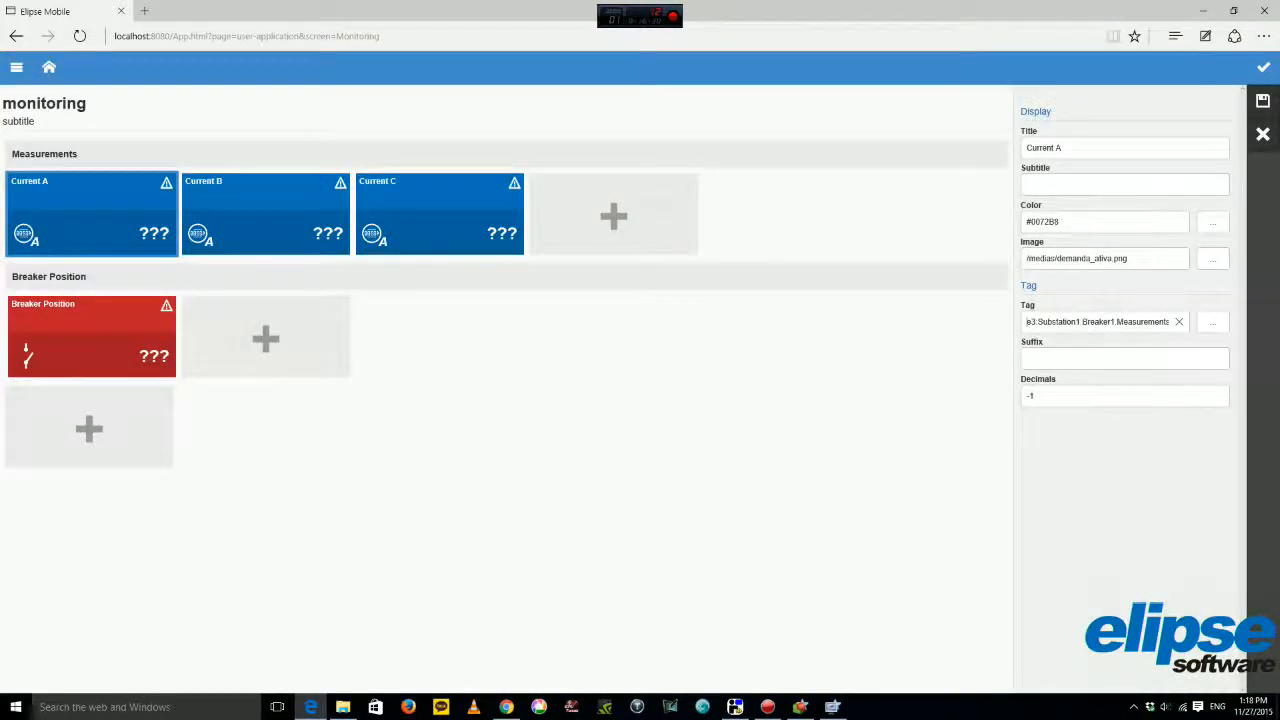
left_click(1110, 359)
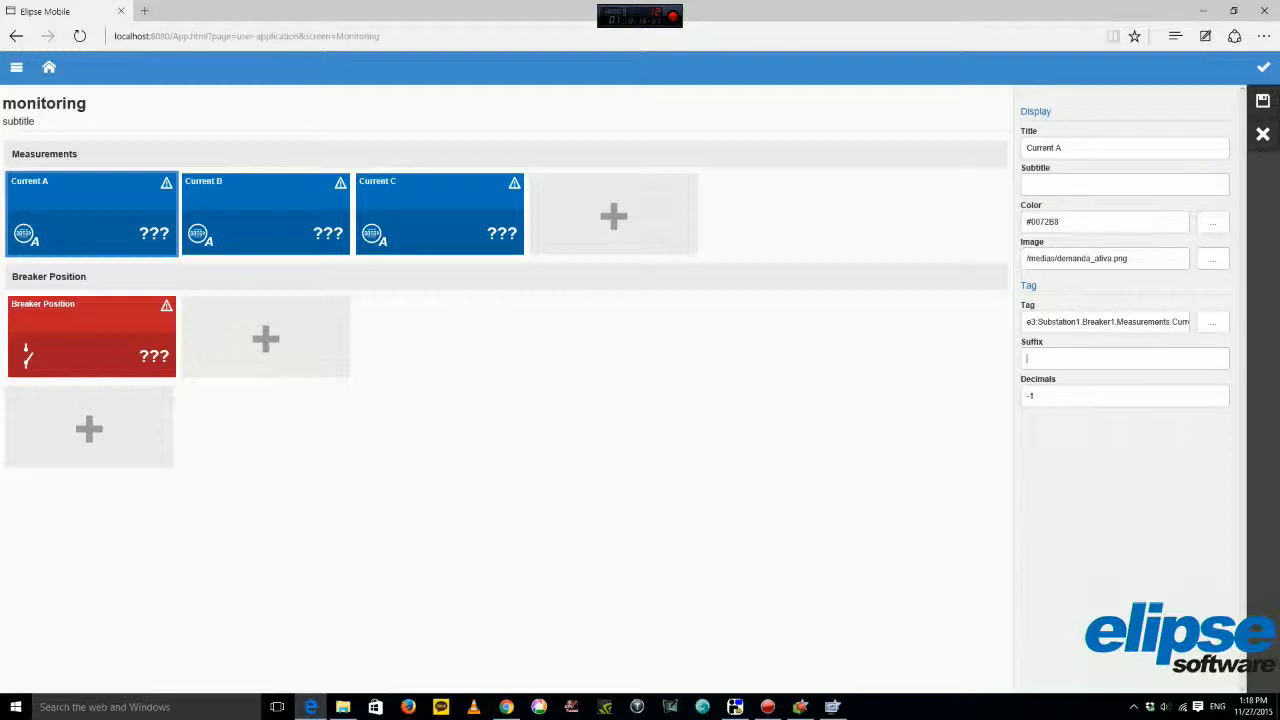
left_click(1263, 67)
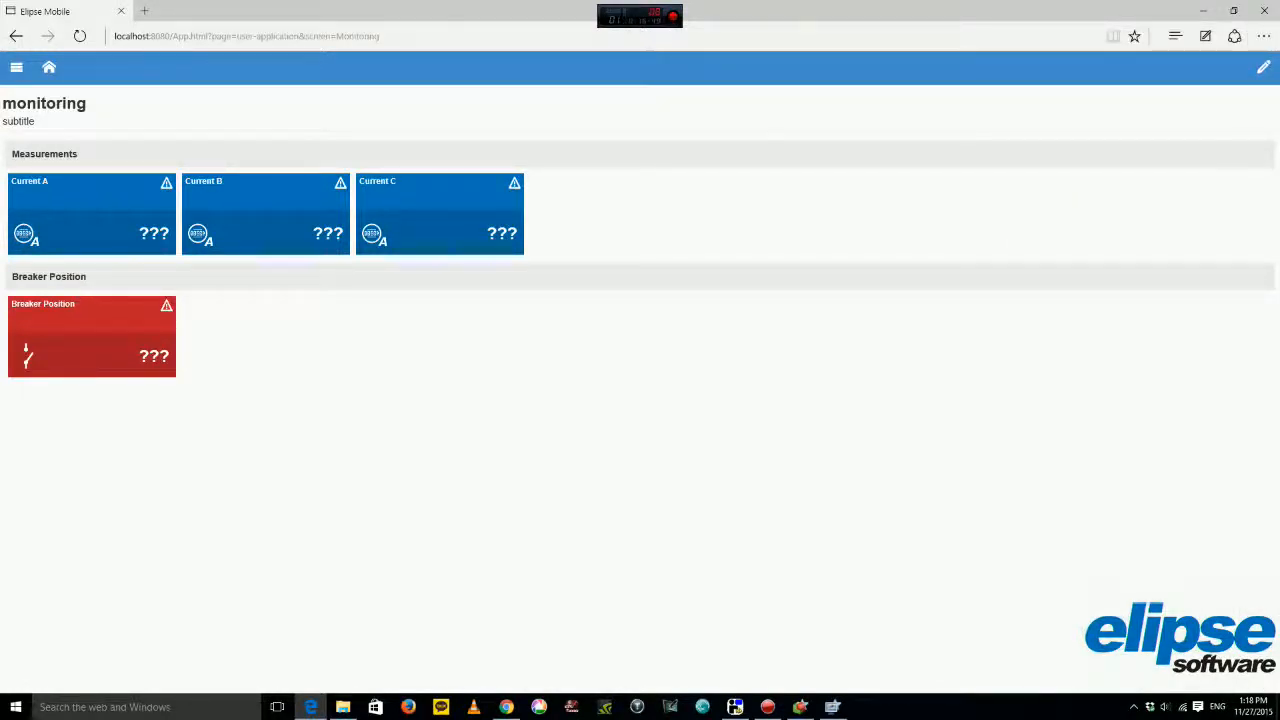
left_click(166, 183)
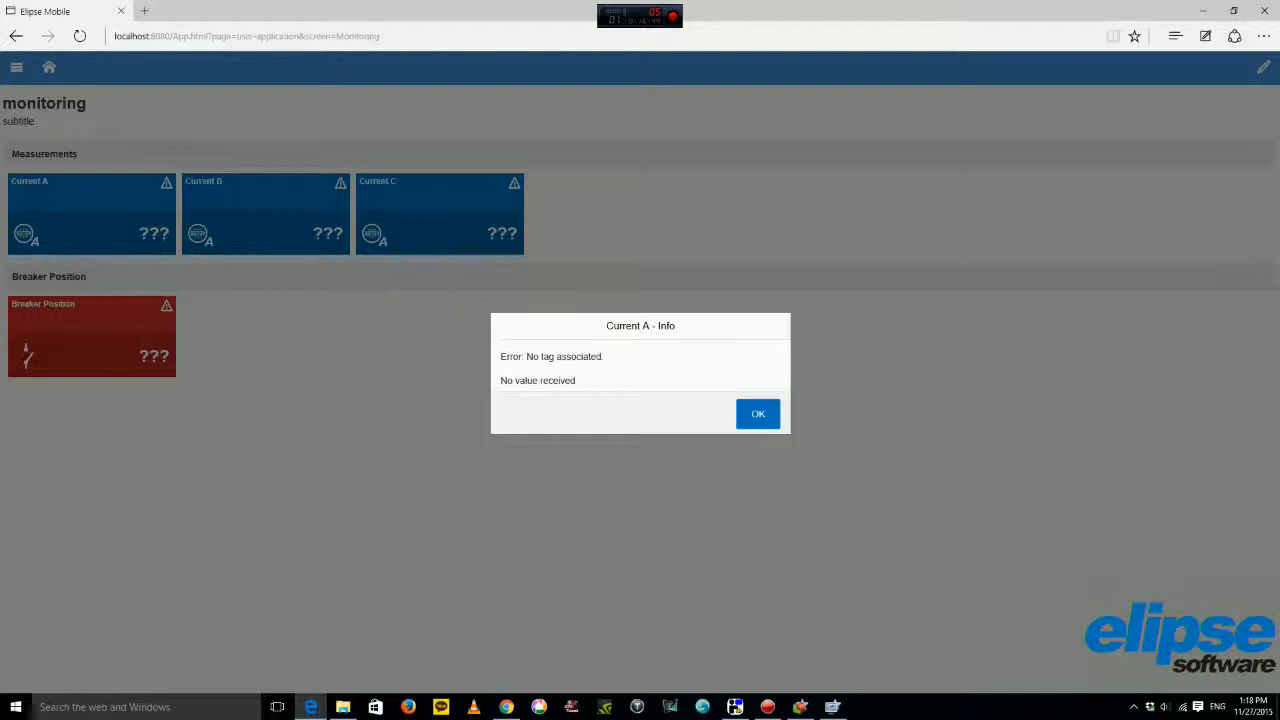
left_click(758, 414)
left_click(800, 706)
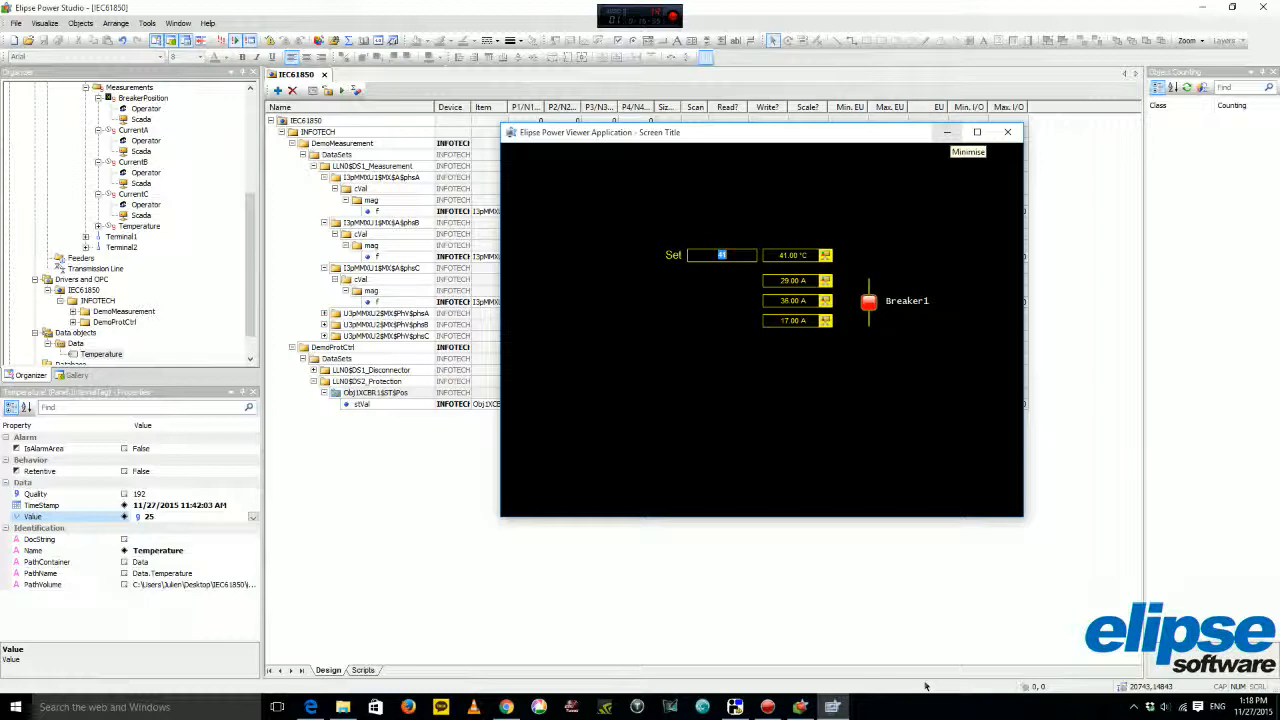
left_click(946, 132)
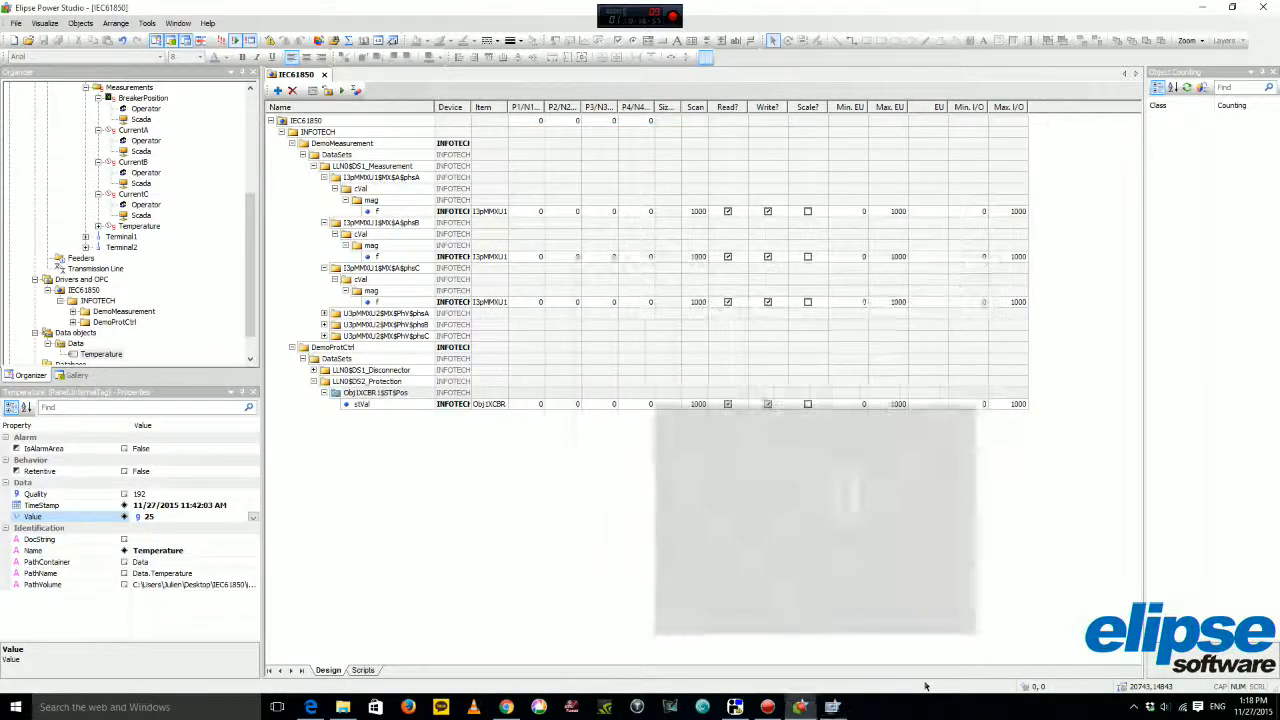
left_click(801, 707)
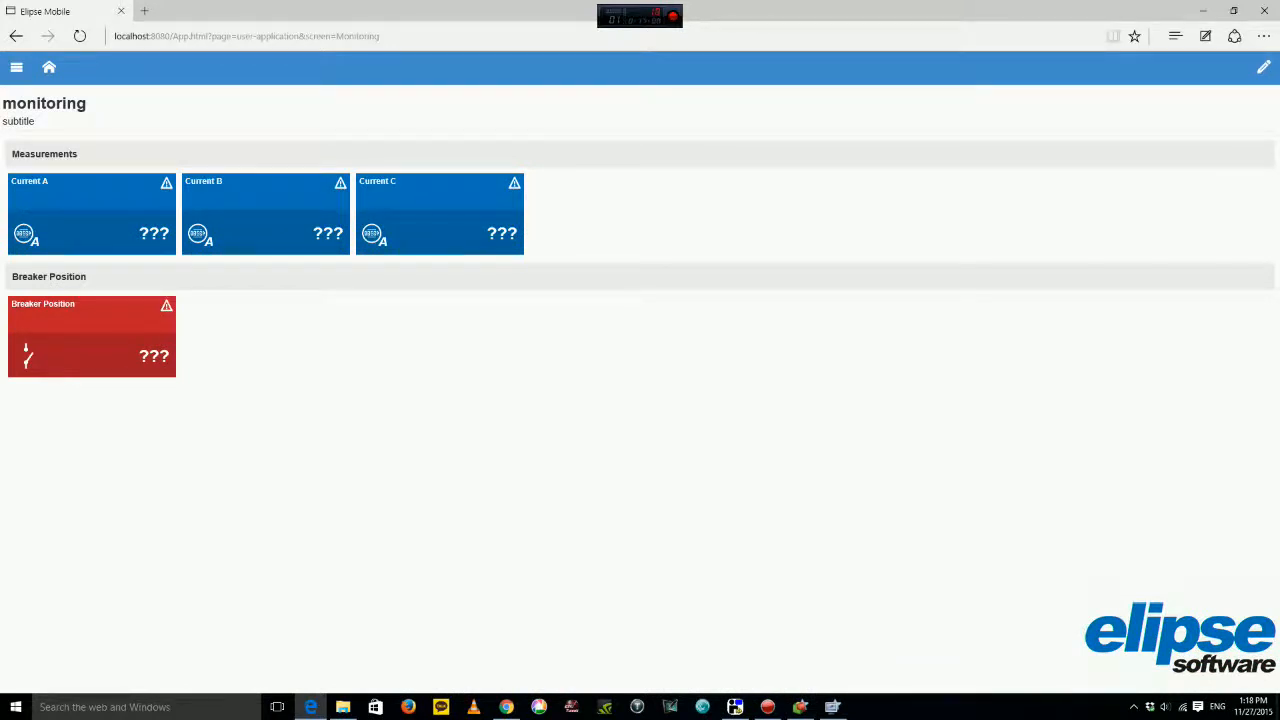
Check and dismiss the error messages on the Current B and Current A tiles.
left_click(340, 183)
left_click(758, 414)
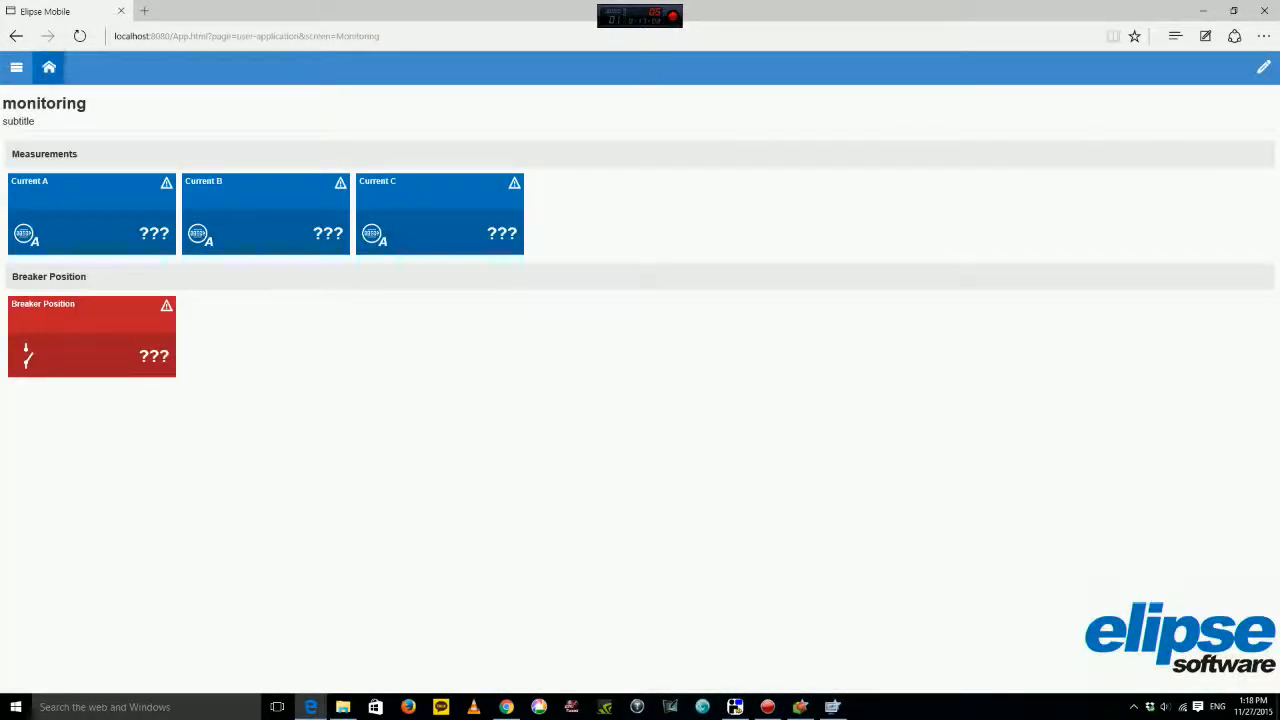
left_click(49, 67)
left_click(48, 214)
left_click(166, 183)
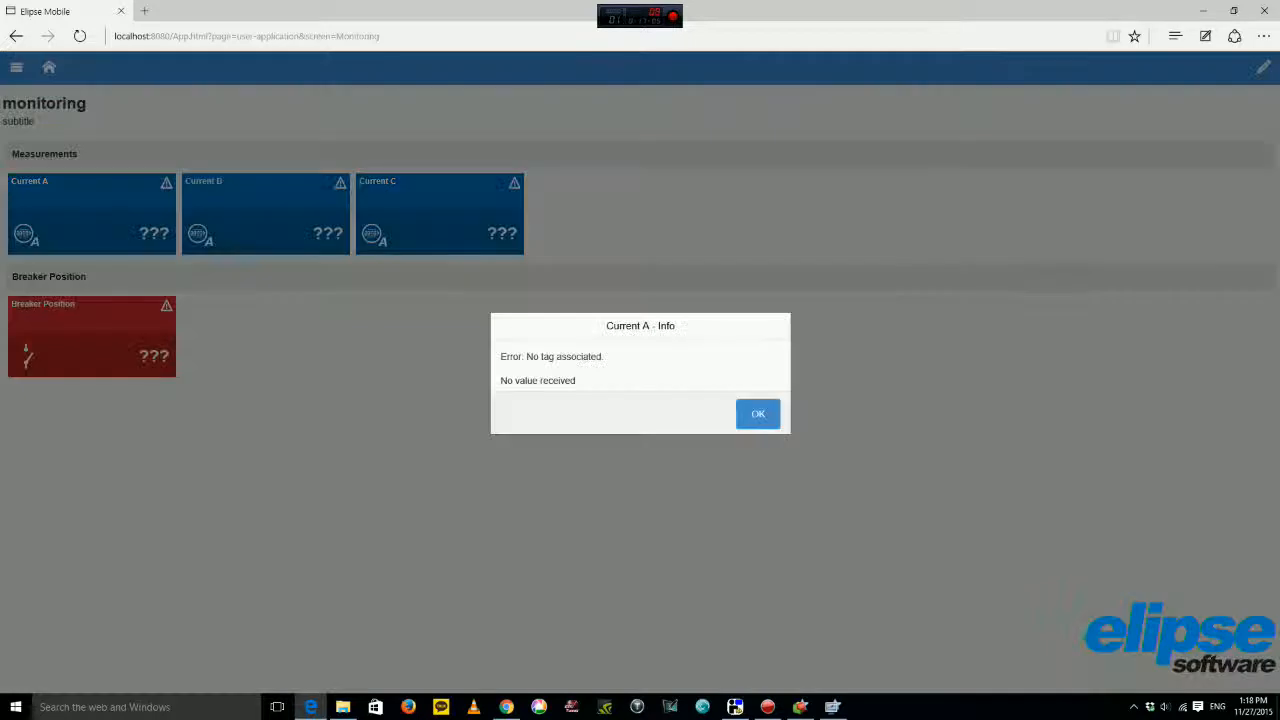
left_click(758, 414)
Edit the Current A tile and browse its tags down to e3's Substation1 folder.
left_click(1263, 67)
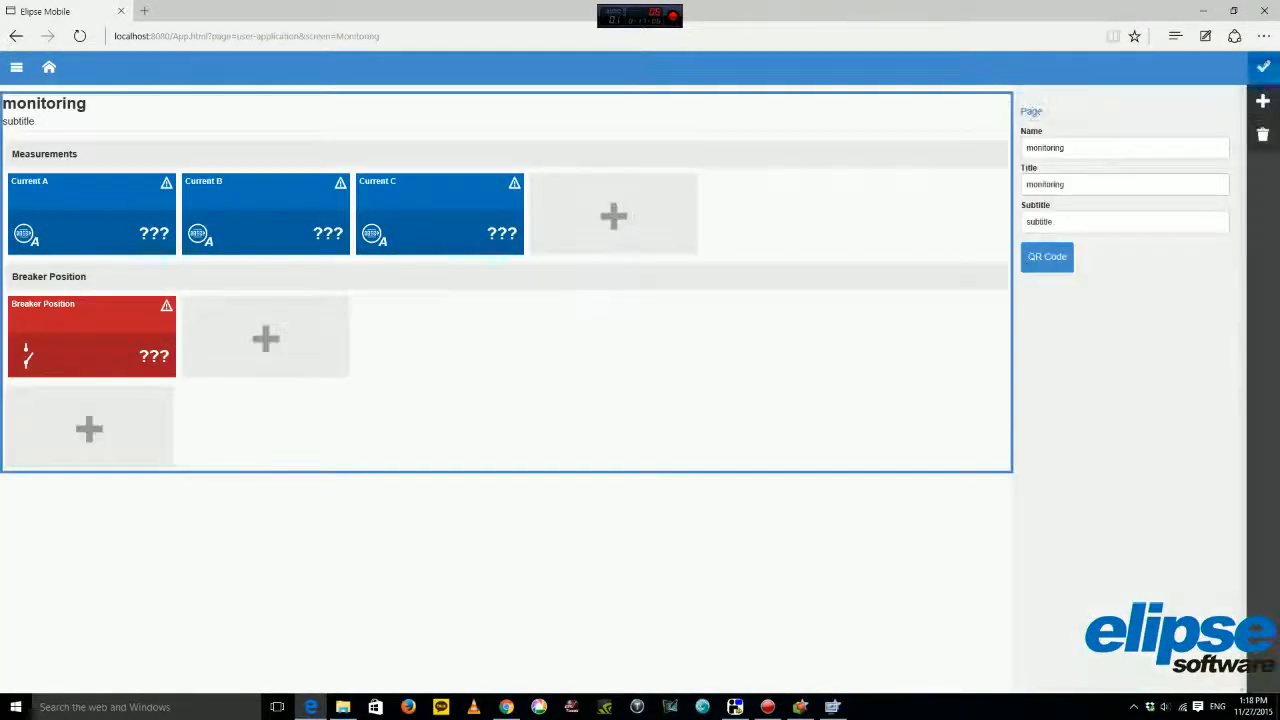
left_click(92, 213)
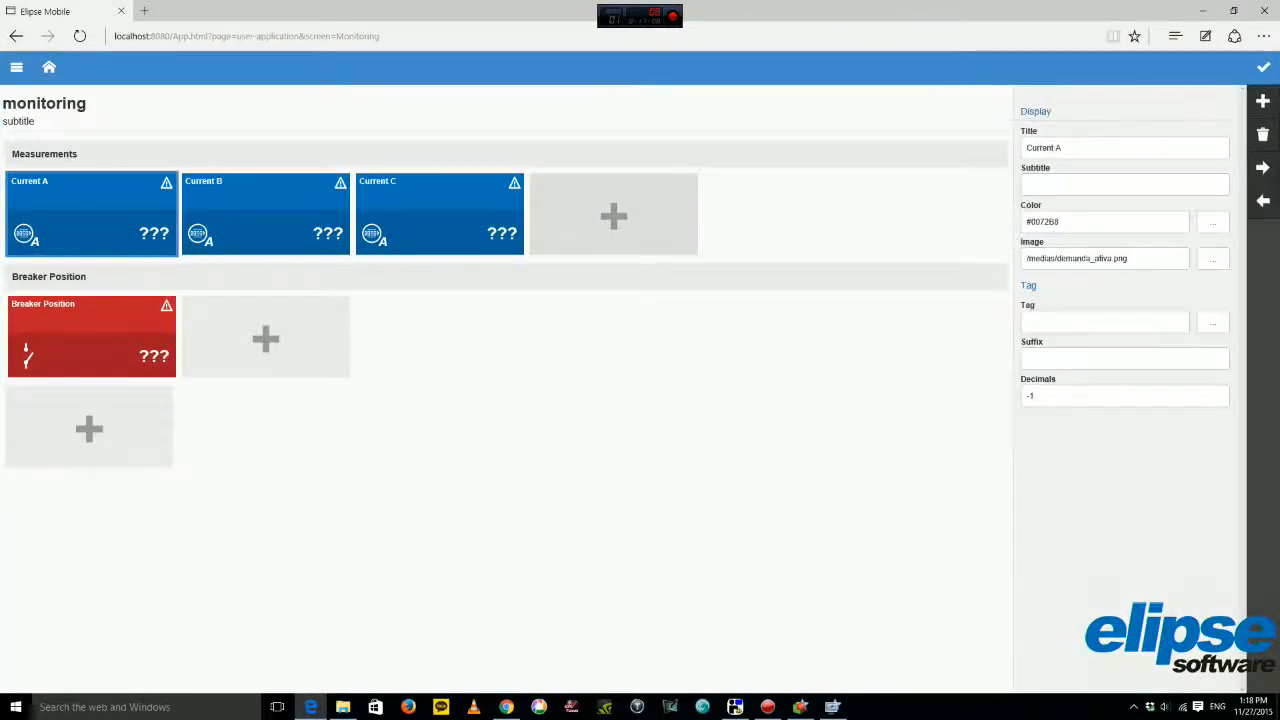
left_click(1213, 322)
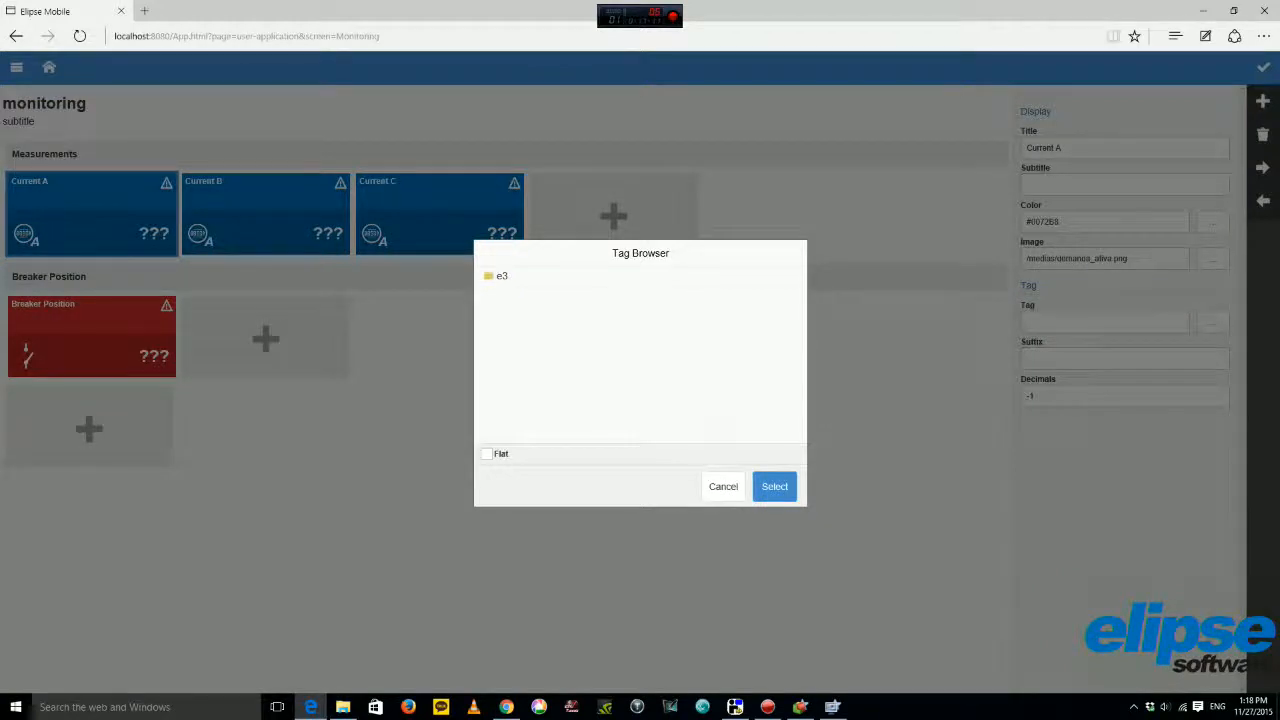
left_click(508, 276)
left_click(529, 307)
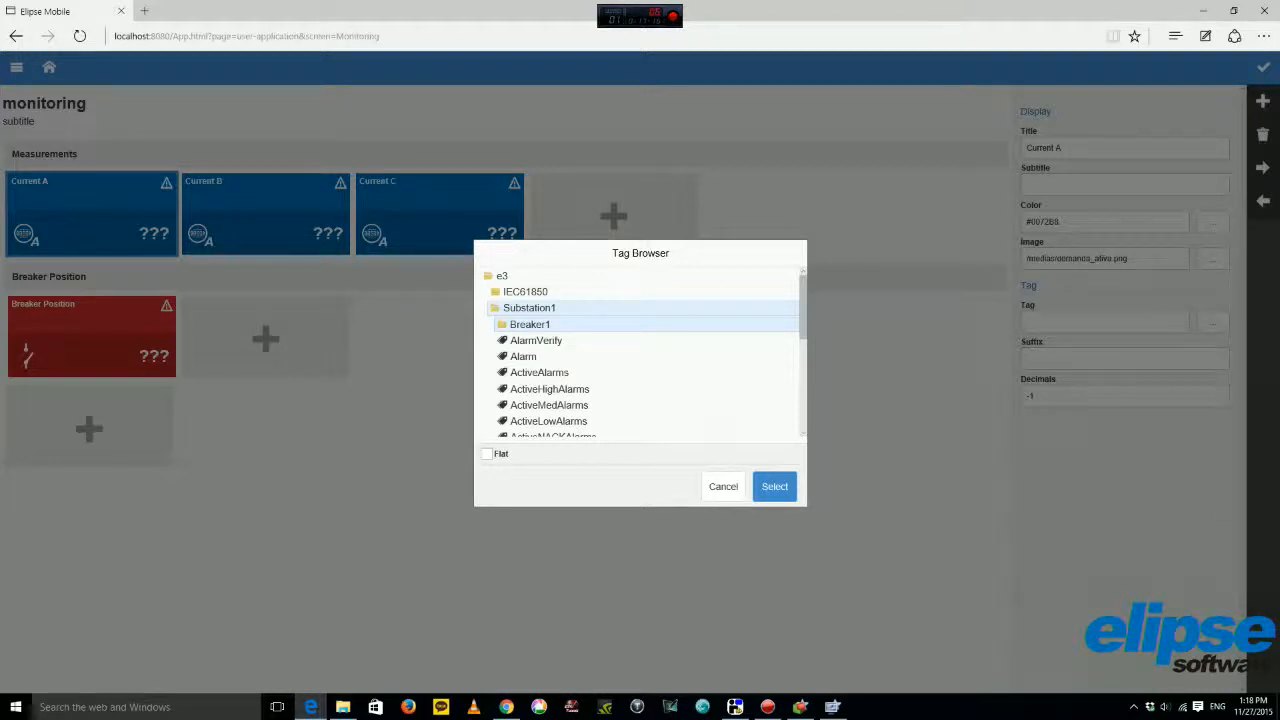
scroll(600, 330, "down", 1)
scroll(600, 330, "down", 2)
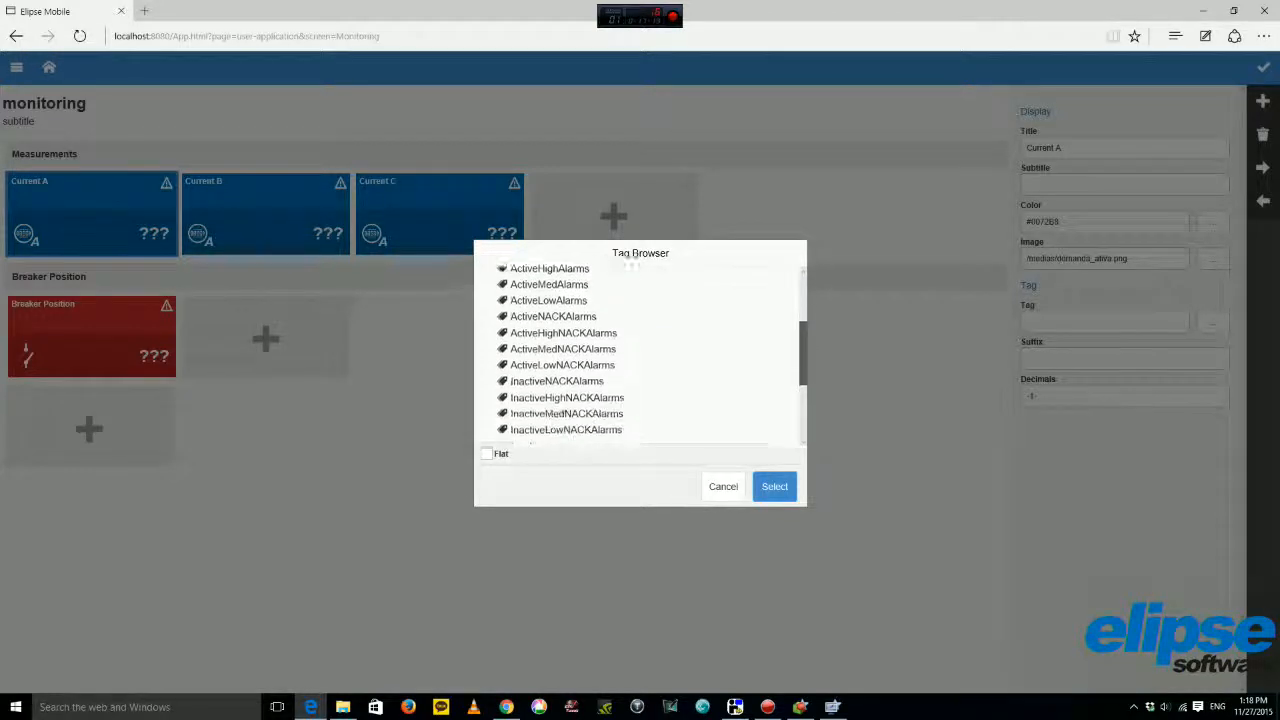
scroll(600, 330, "up", 3)
Choose the Breaker1 Measurements CurrentA Value tag for Current A and save the tile.
left_click(532, 324)
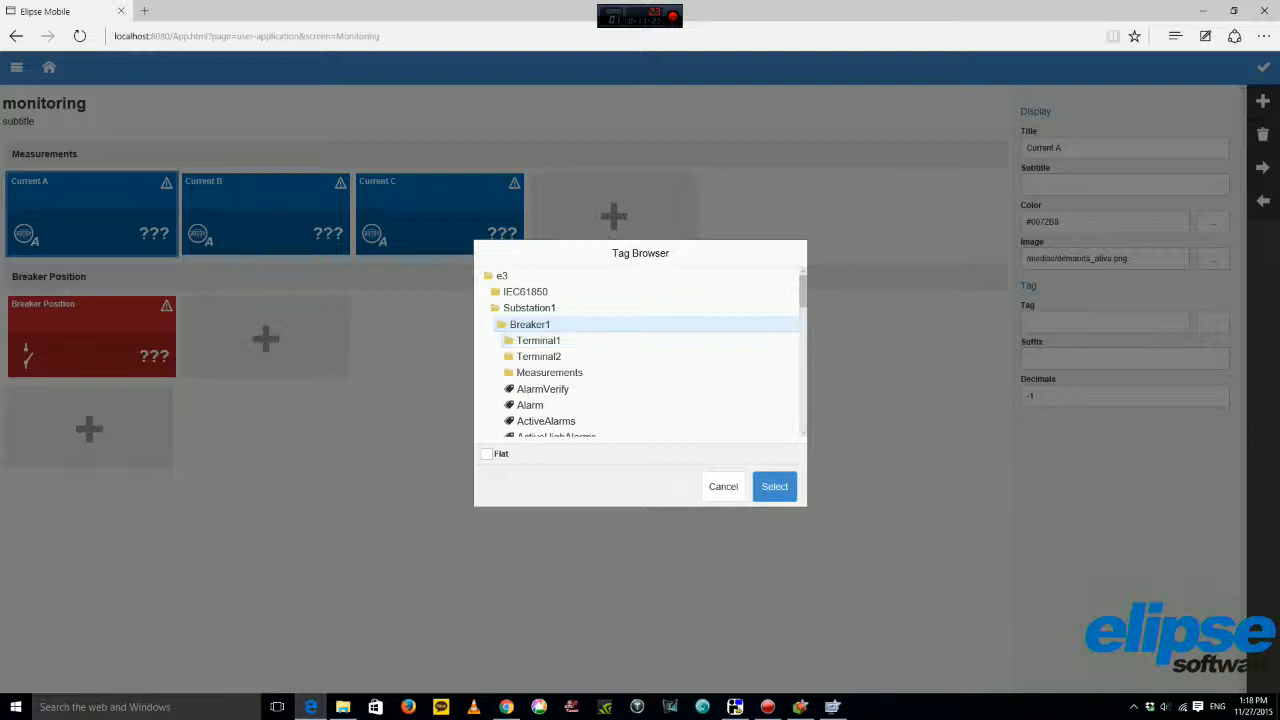
left_click(549, 373)
scroll(549, 400, "down", 1)
left_click(543, 380)
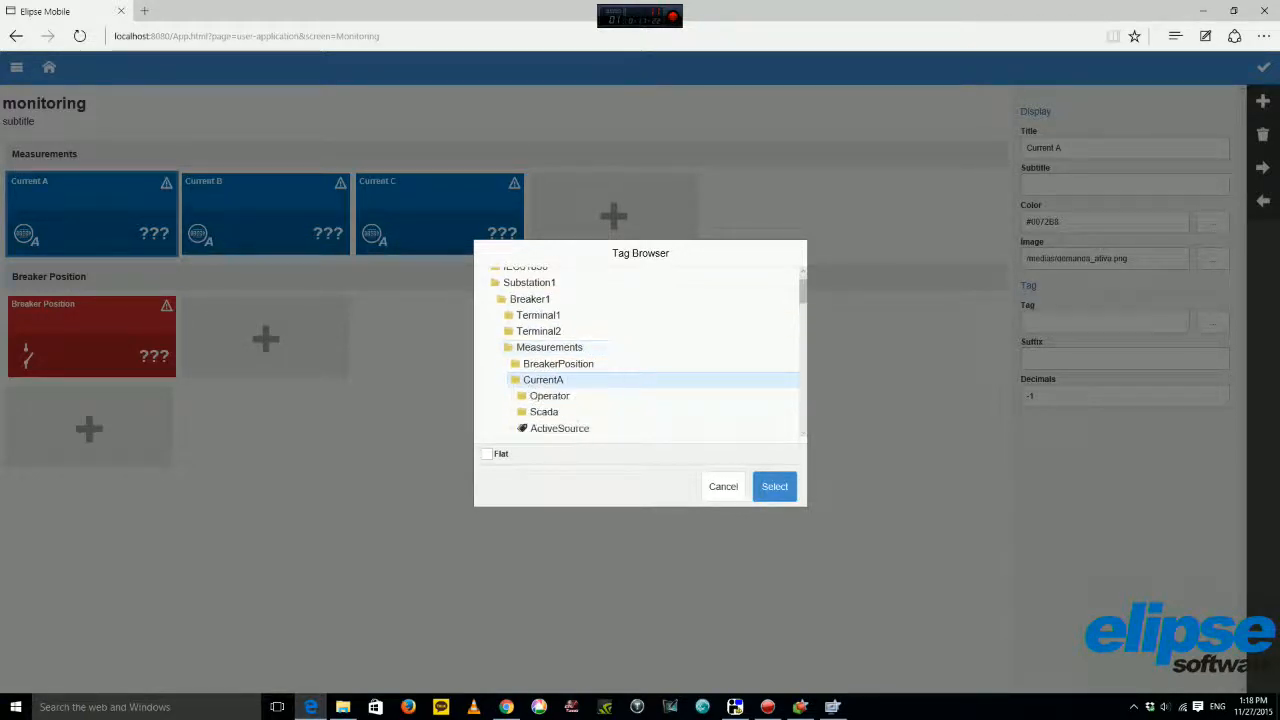
scroll(560, 385, "down", 2)
scroll(560, 385, "down", 1)
left_click(543, 400)
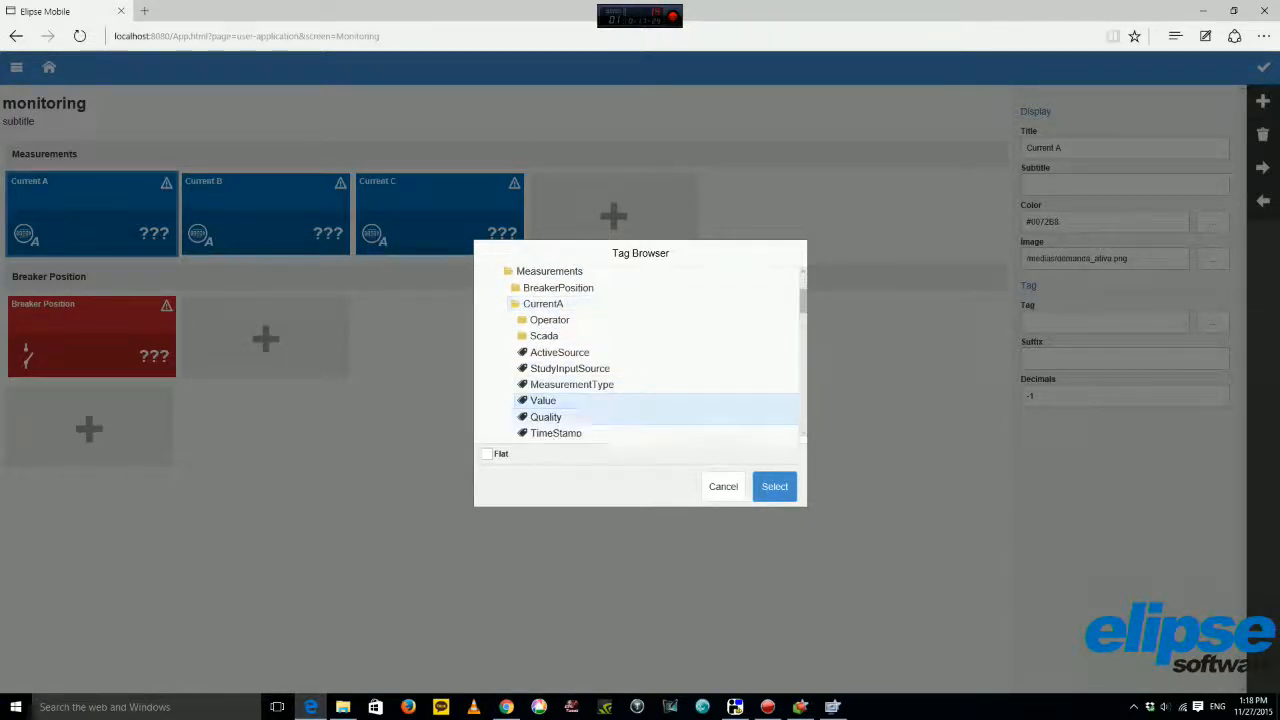
left_click(775, 486)
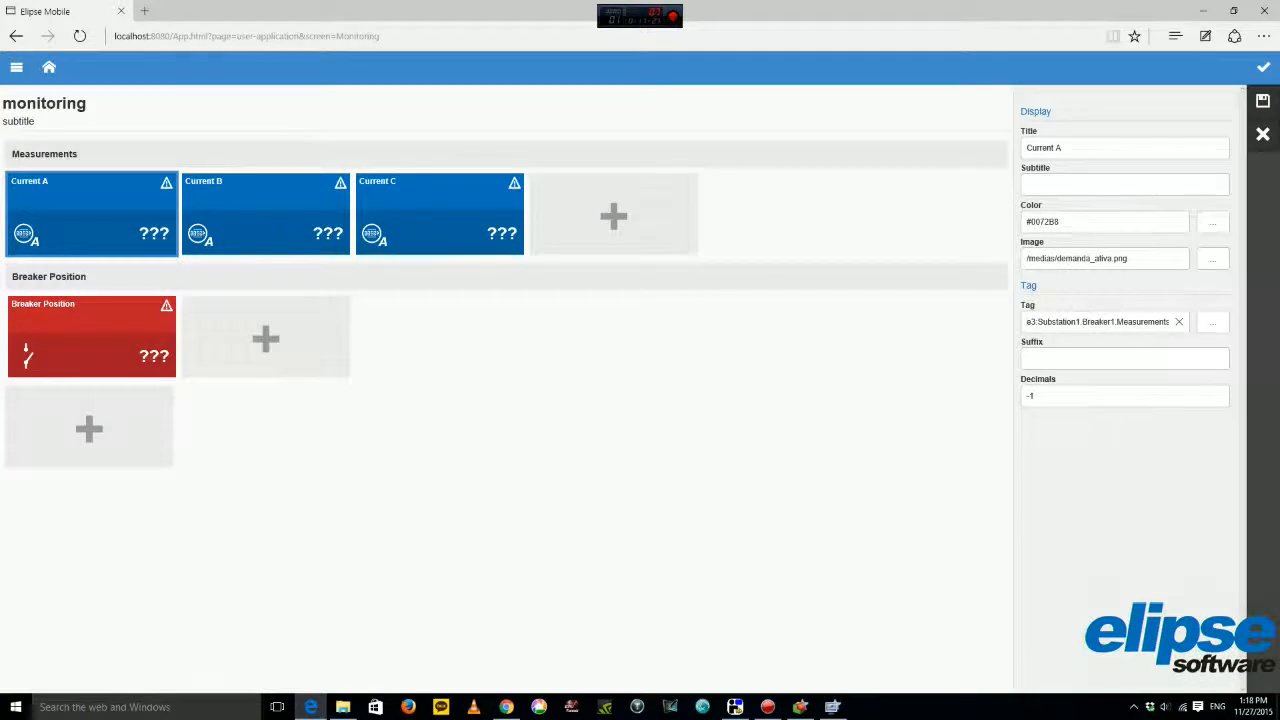
left_click(1262, 101)
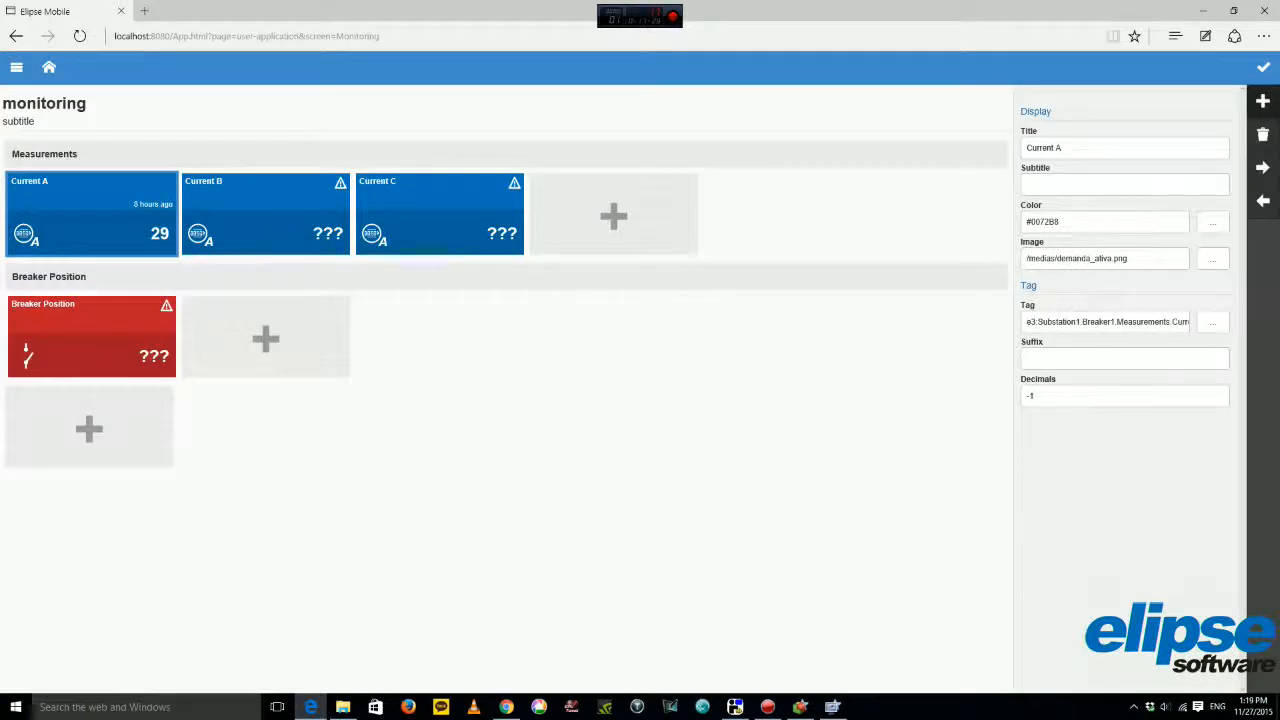
Open Current B's tag browser, cancel it, then reselect Current B and reopen the browser.
left_click(266, 214)
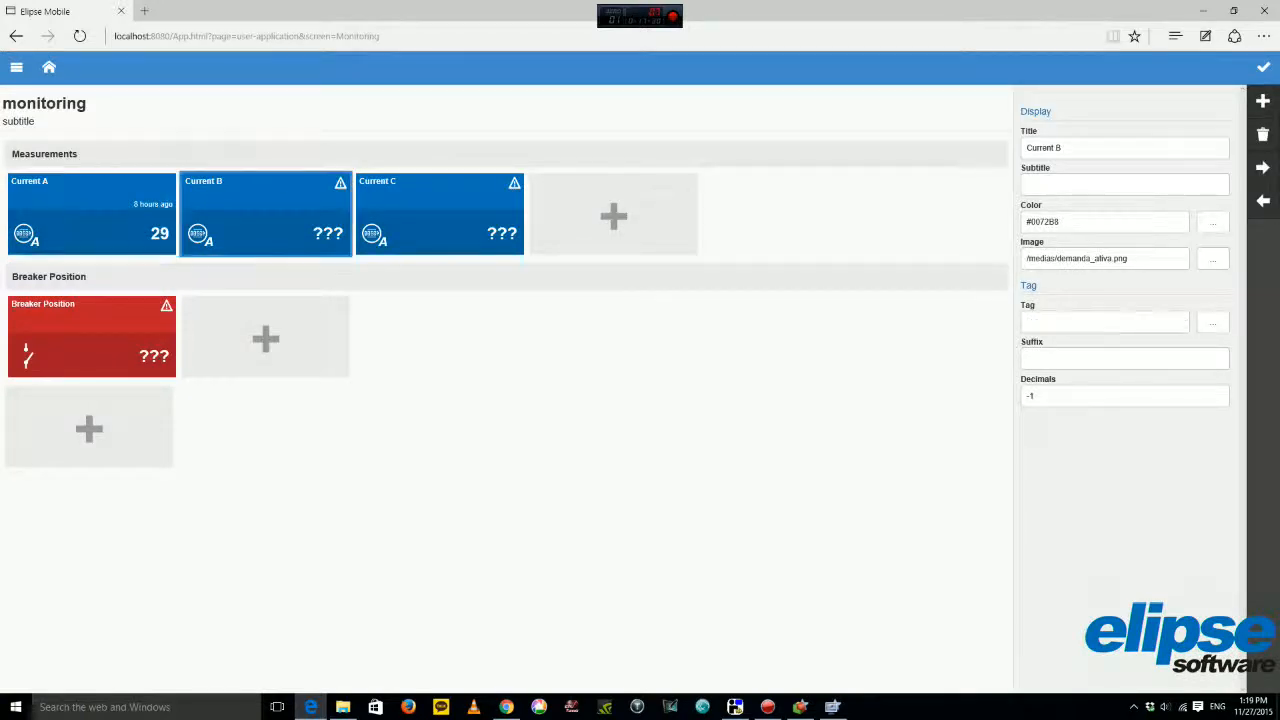
left_click(1212, 321)
left_click(502, 276)
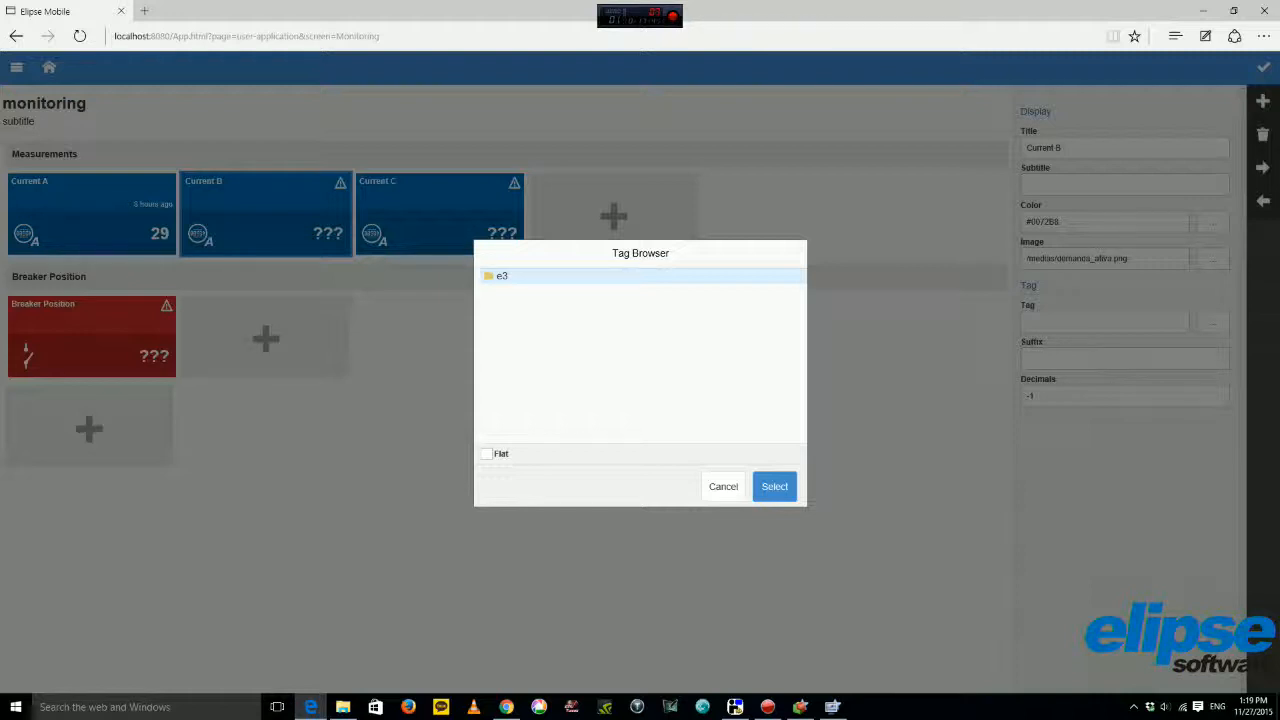
left_click(723, 487)
left_click(92, 214)
left_click(266, 214)
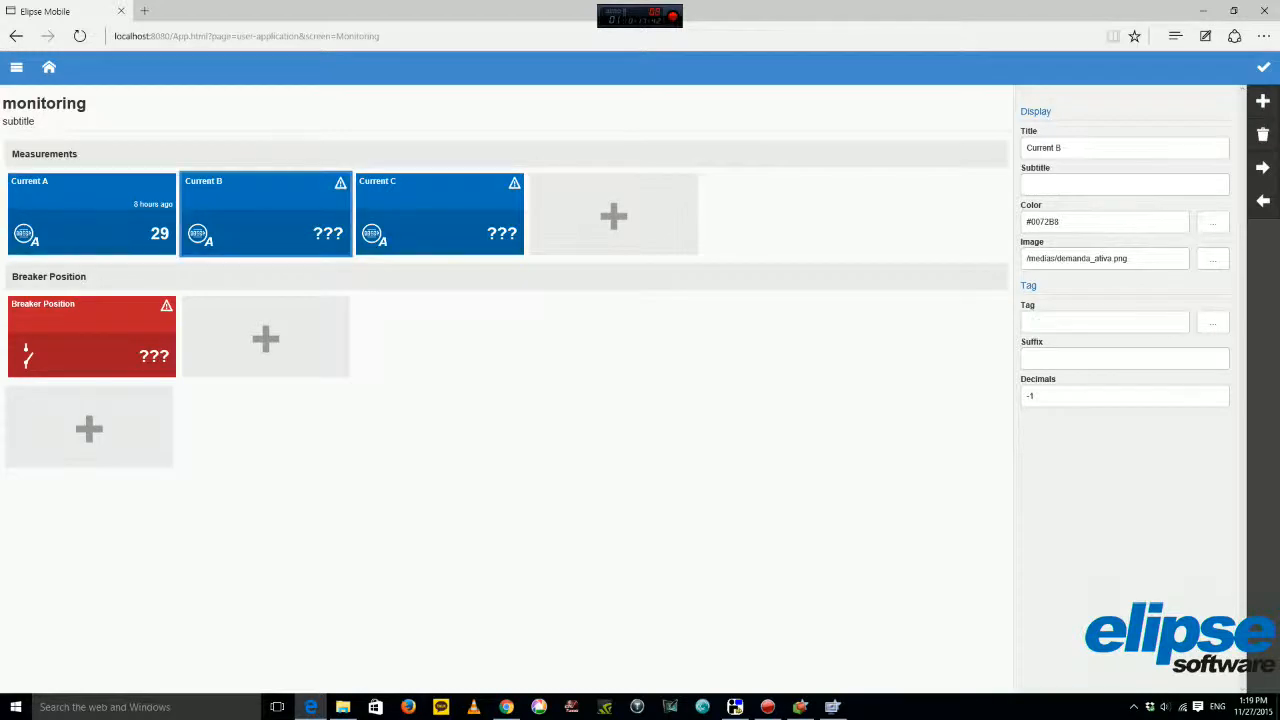
left_click(440, 214)
left_click(92, 214)
left_click(266, 214)
left_click(1213, 322)
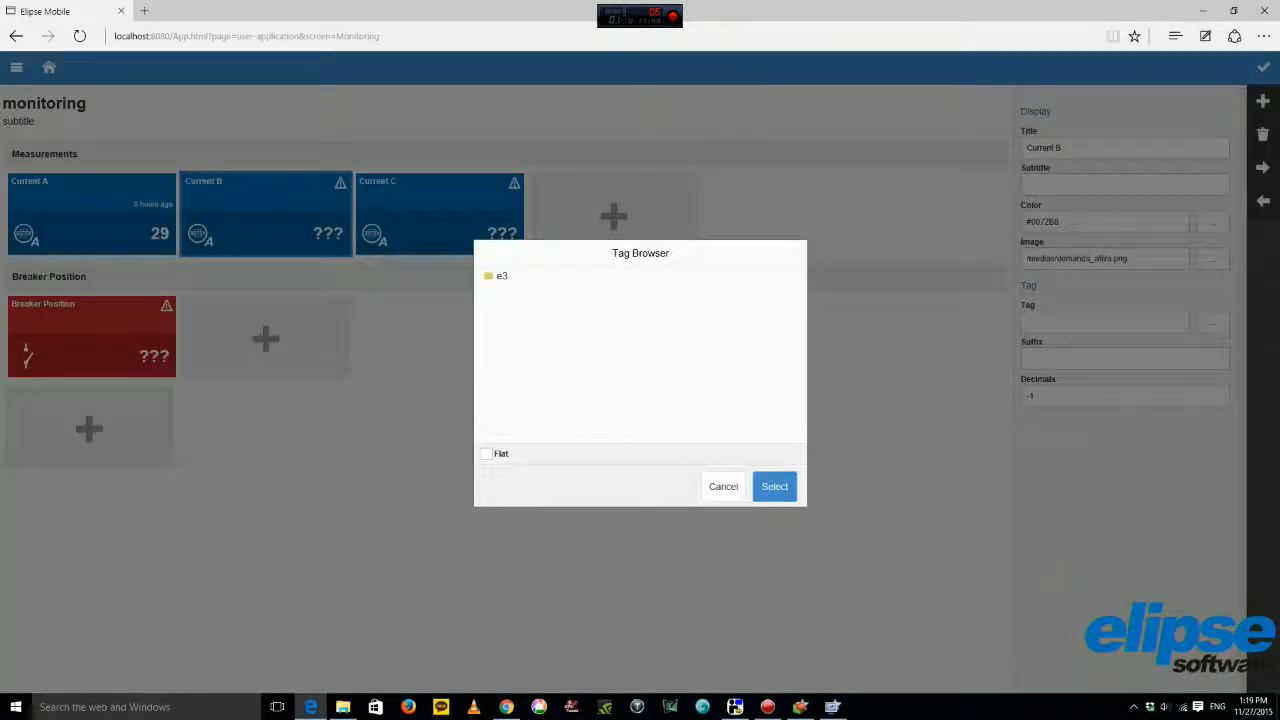
Expand the e3 folder in Current B's Tag Browser and let its folders load.
left_click(488, 274)
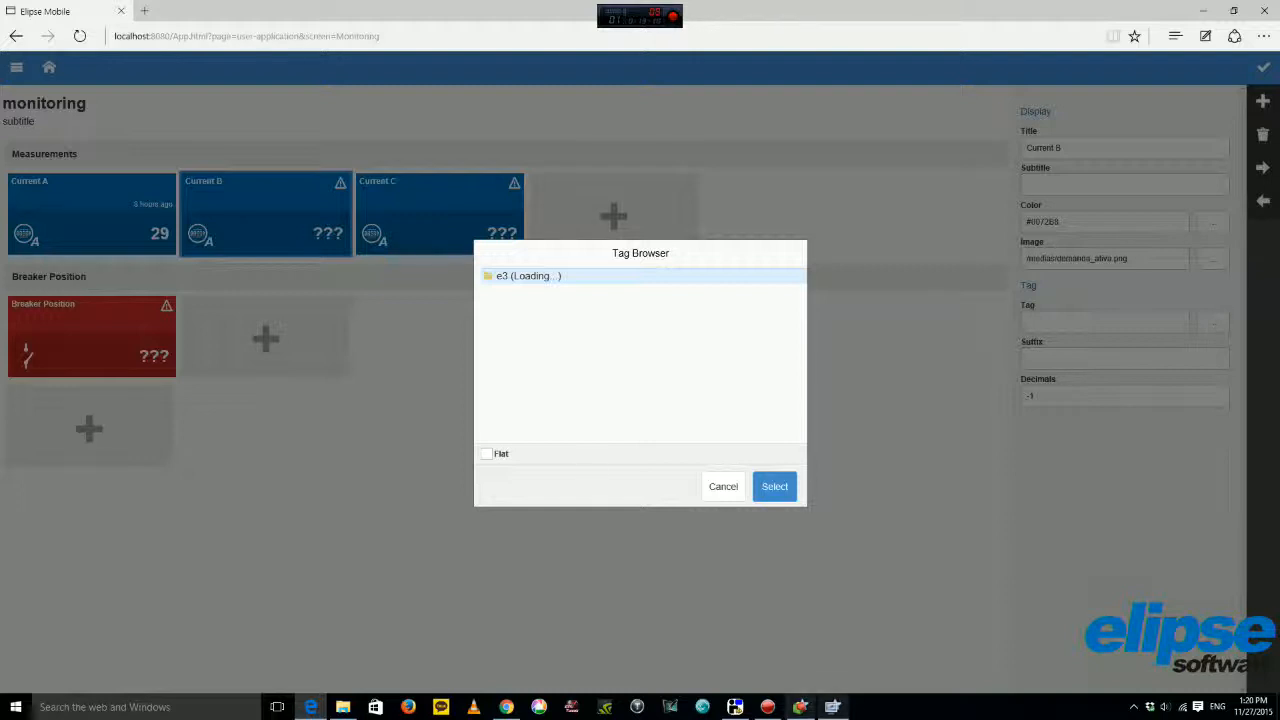
Minimize the relay simulator, then bind Current B to Substation1.Breaker1.Measurements.CurrentB.Value and save it.
left_click(735, 707)
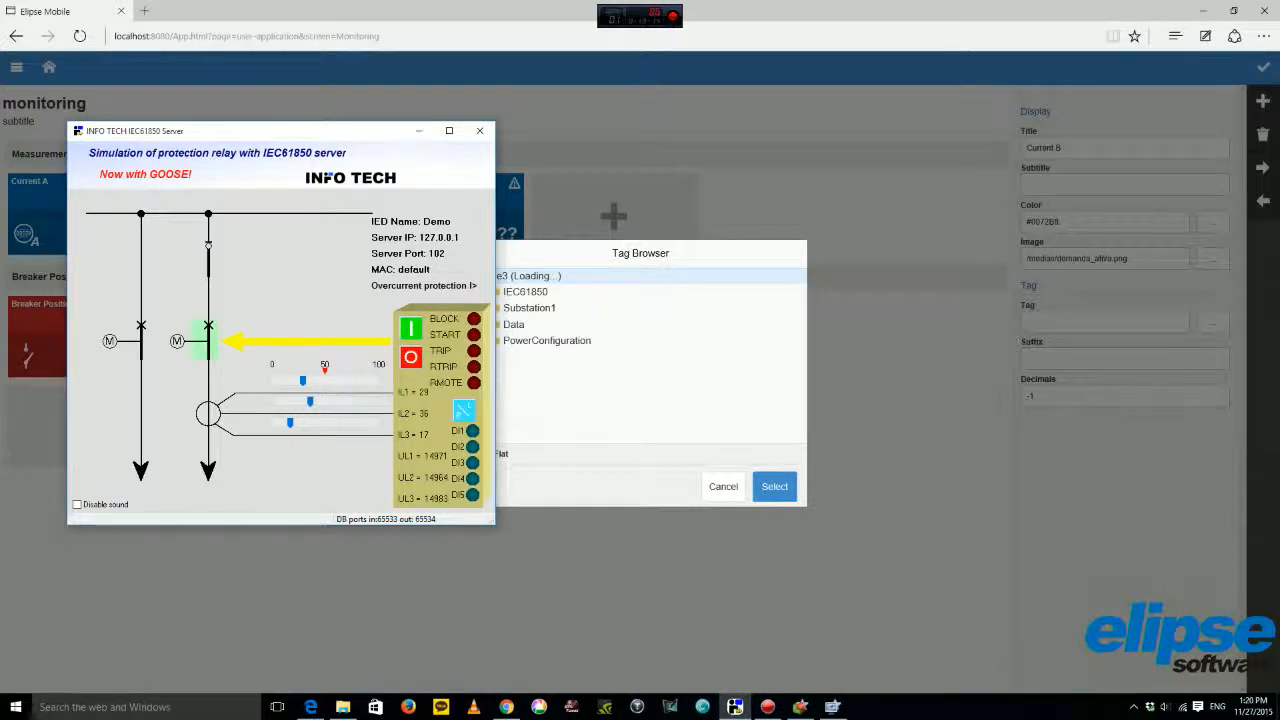
left_click(419, 130)
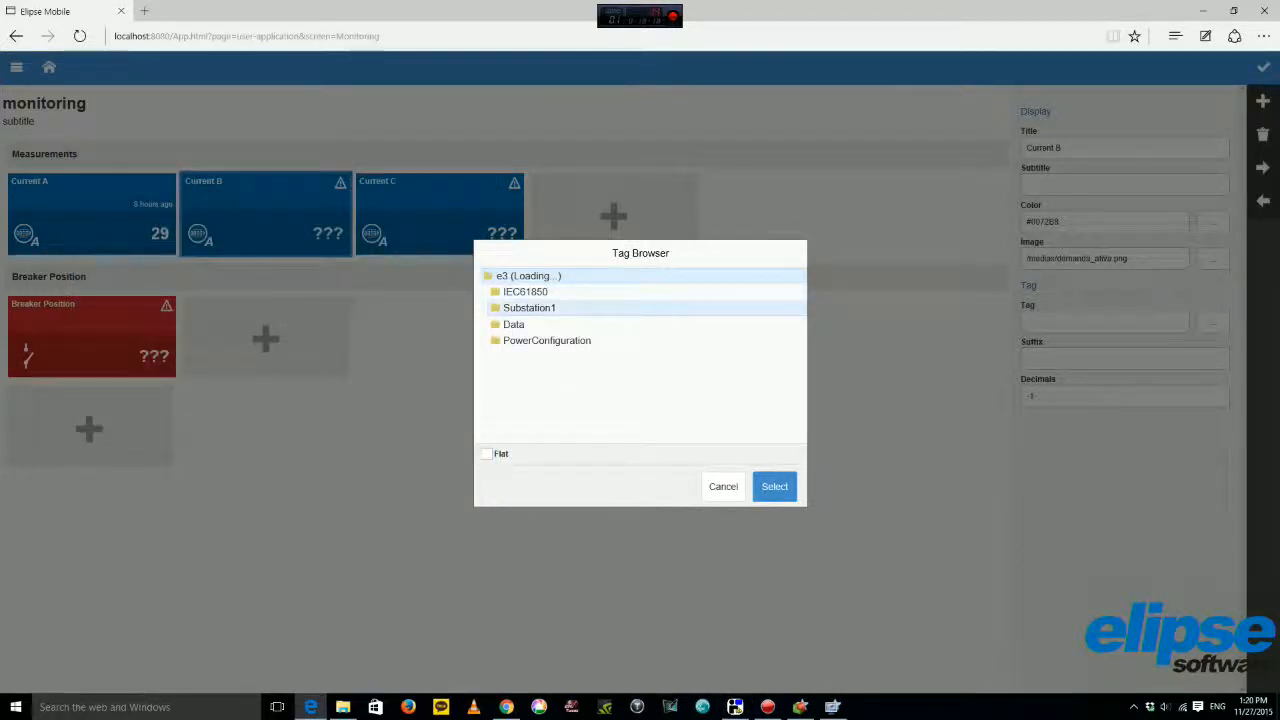
left_click(529, 307)
left_click(529, 324)
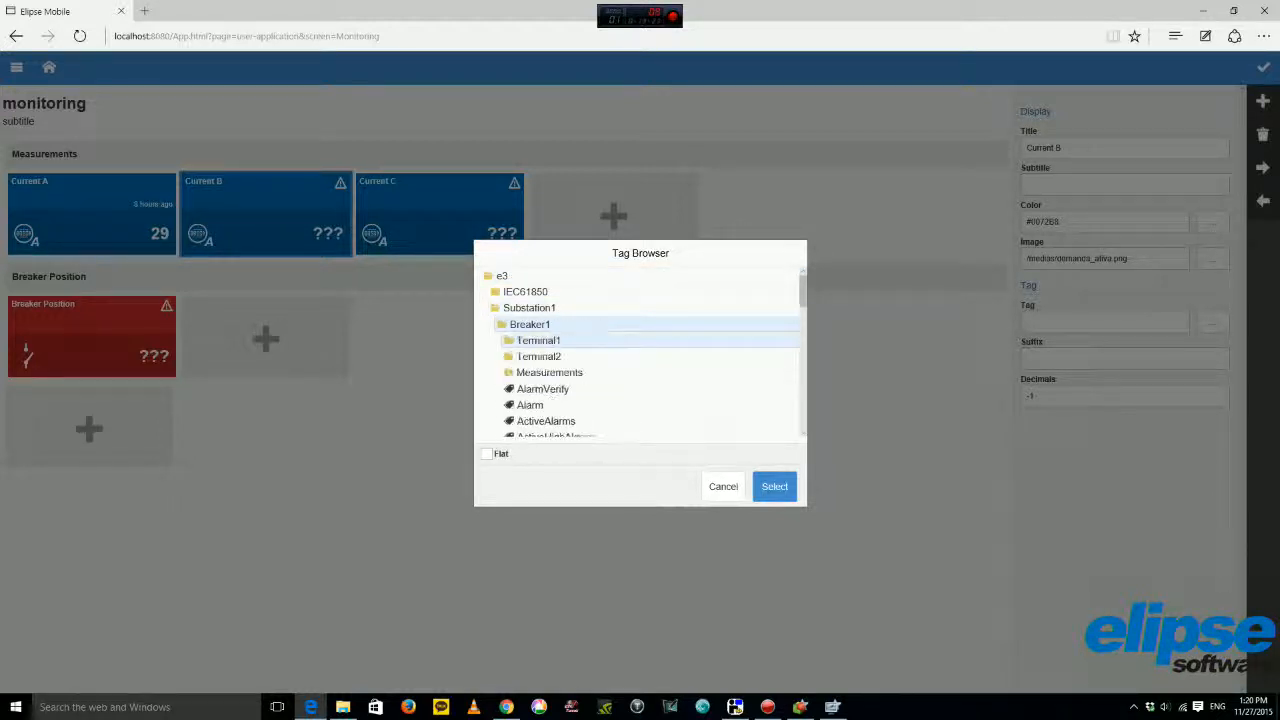
left_click(549, 373)
left_click(543, 421)
scroll(543, 421, "down", 1)
scroll(640, 400, "down", 3)
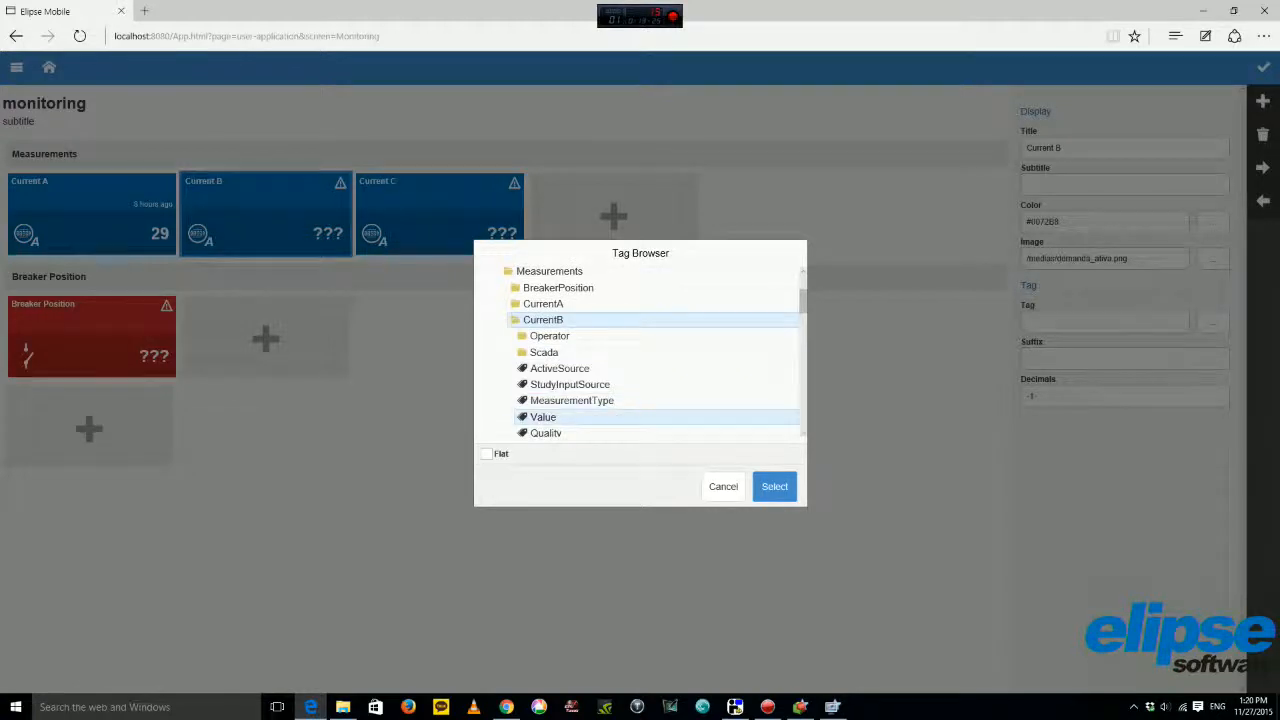
left_click(543, 416)
left_click(774, 486)
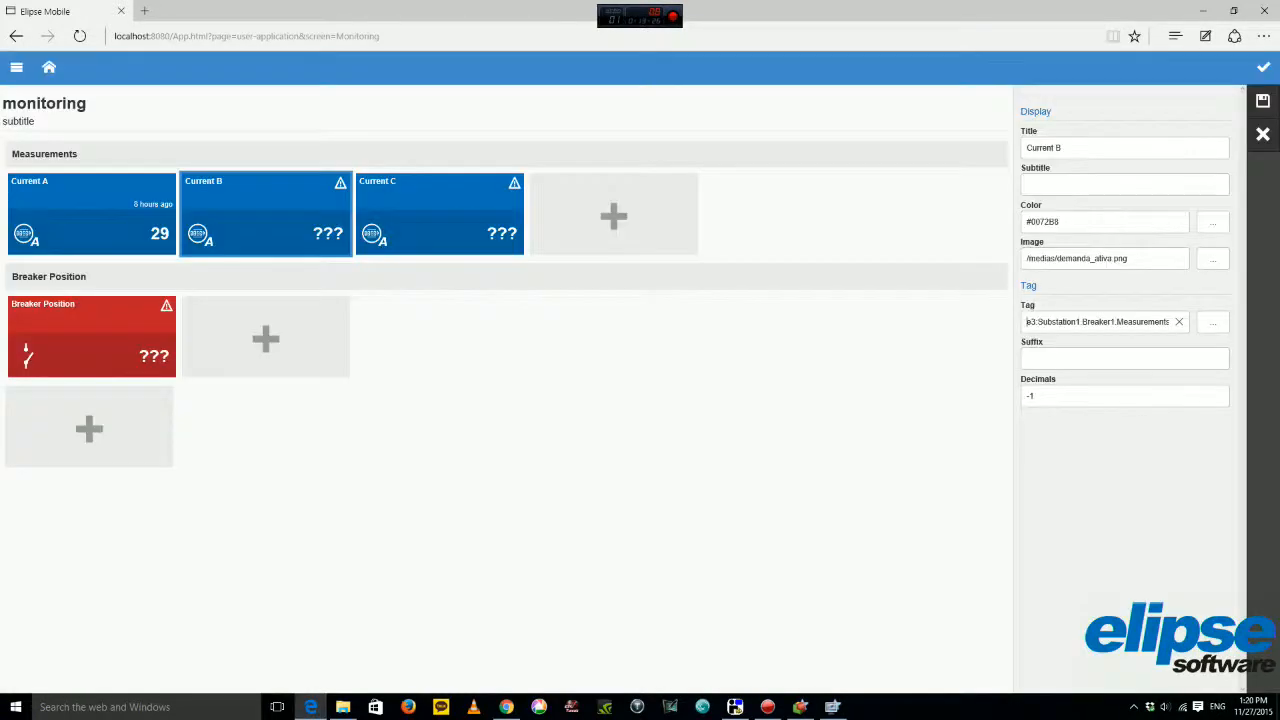
left_click(1263, 101)
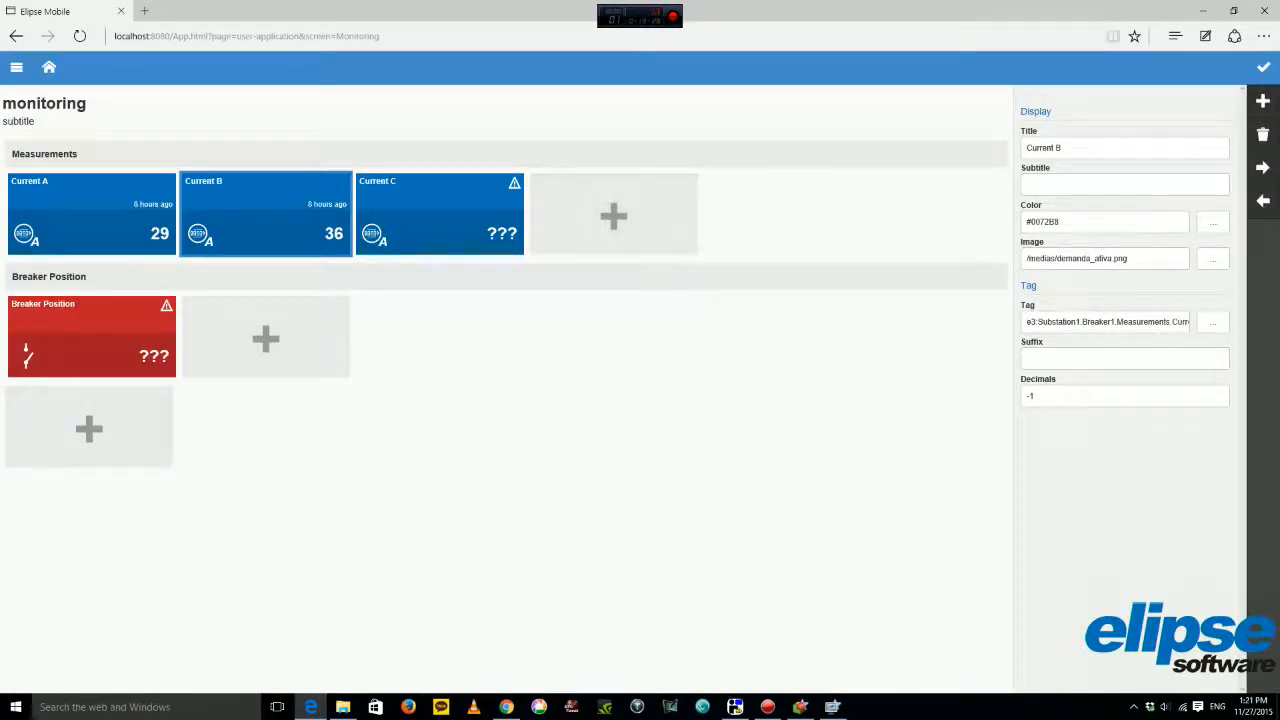
left_click(440, 214)
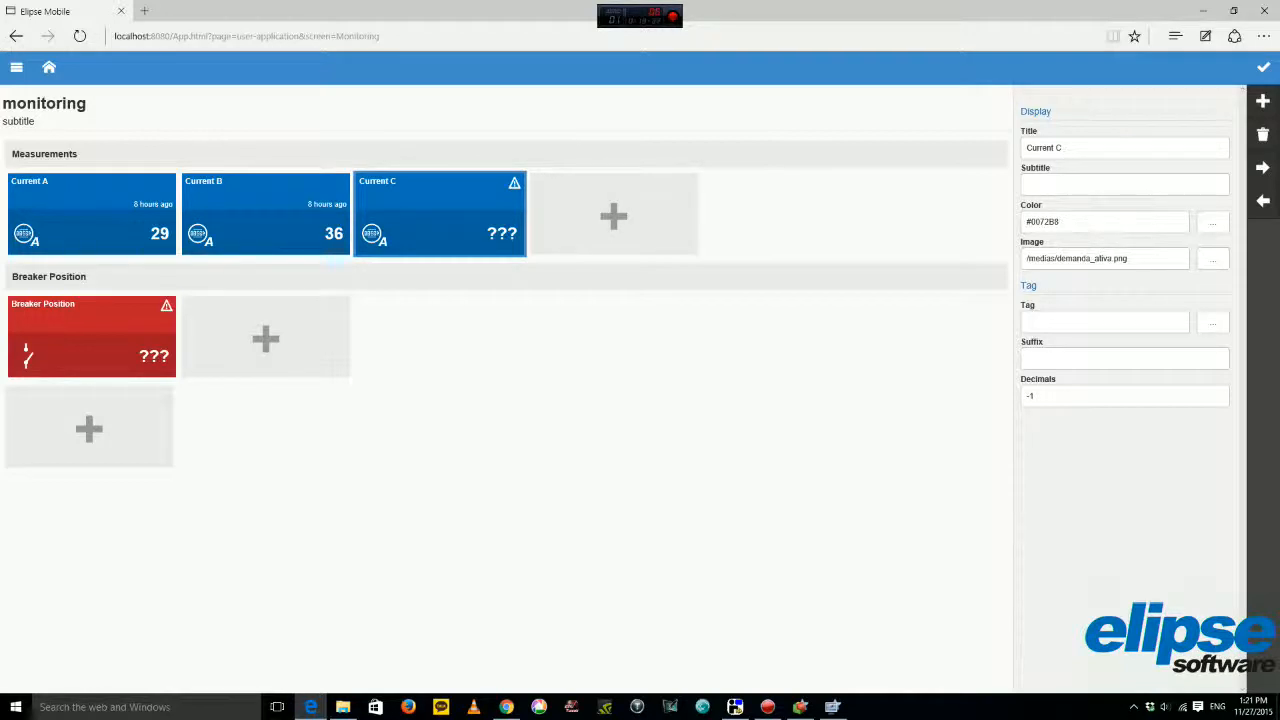
Set Current C's tag to e3:Substation1.Breaker1.Measurements.CurrentC.Value.
left_click(1213, 322)
double_click(515, 276)
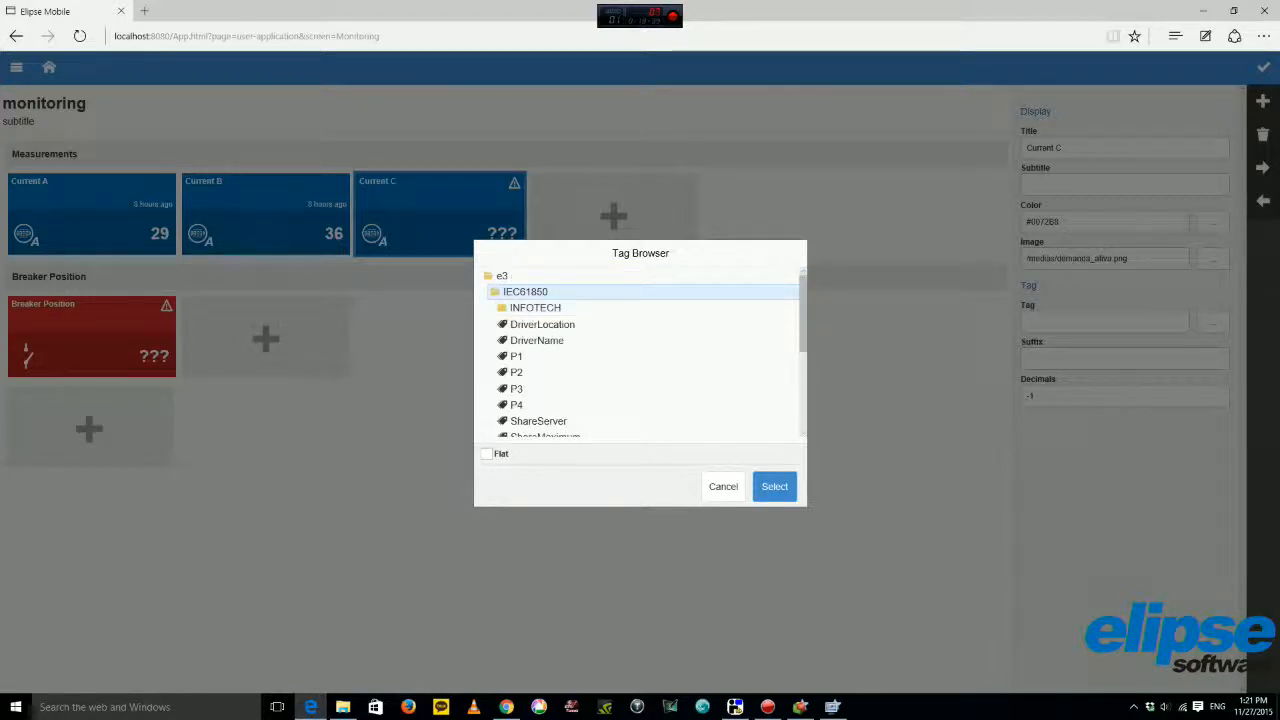
left_click(529, 308)
left_click(529, 324)
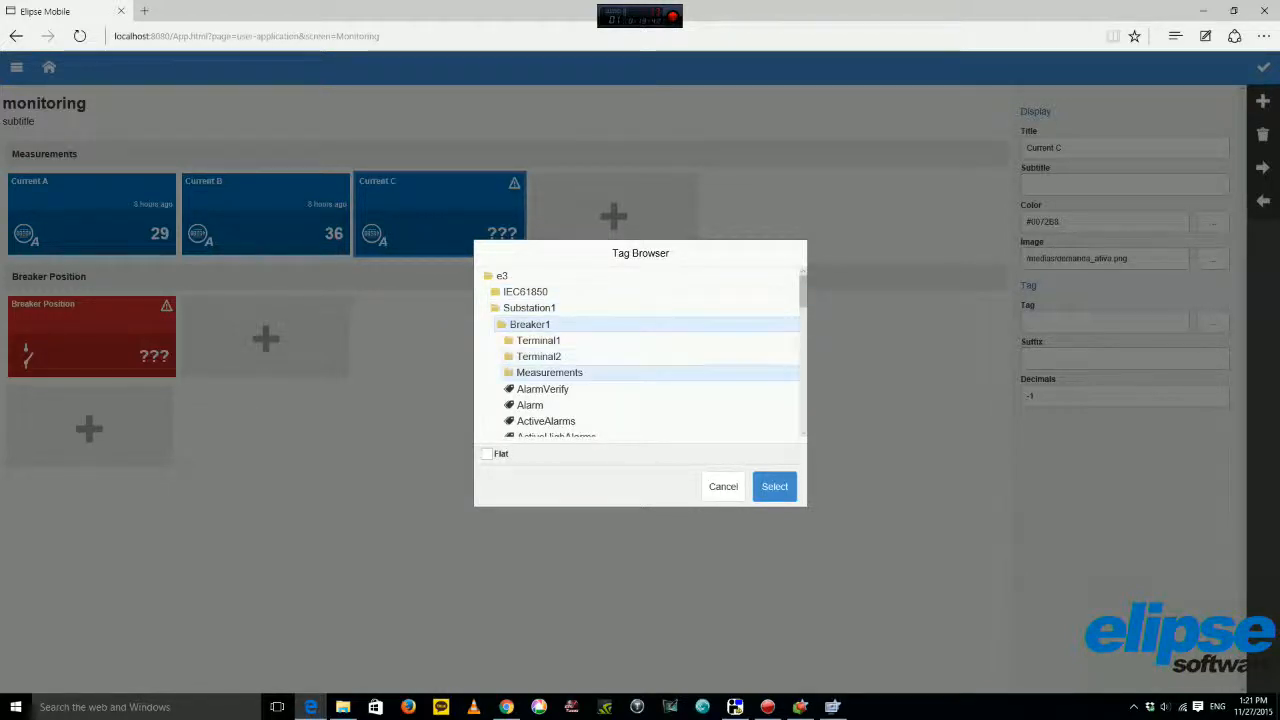
left_click(549, 373)
scroll(545, 419, "down", 1)
left_click(543, 410)
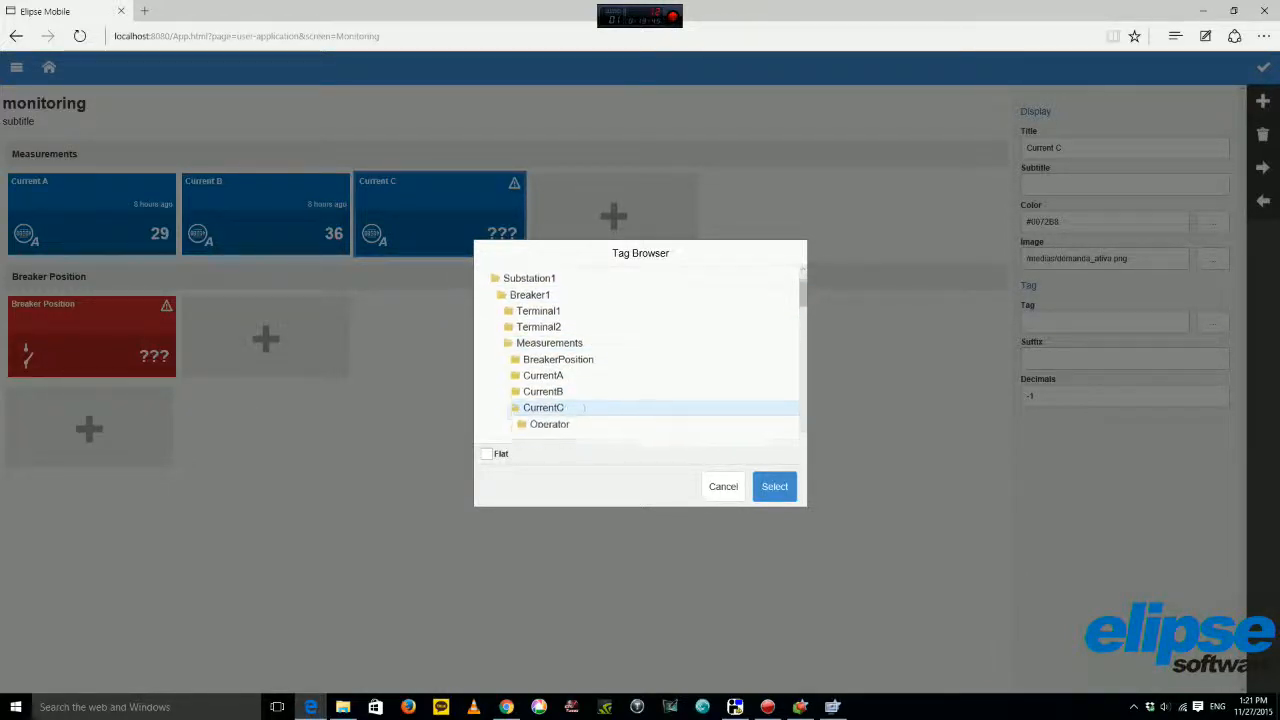
scroll(545, 405, "down", 2)
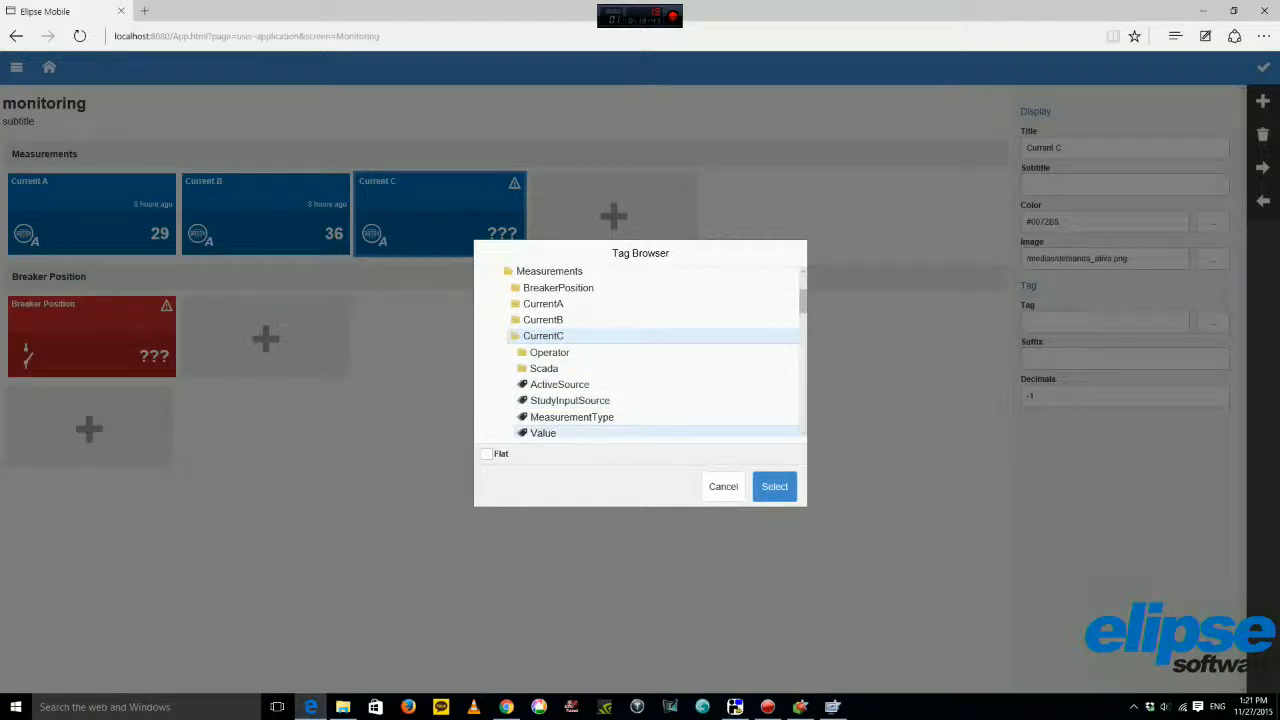
left_click(543, 432)
left_click(774, 486)
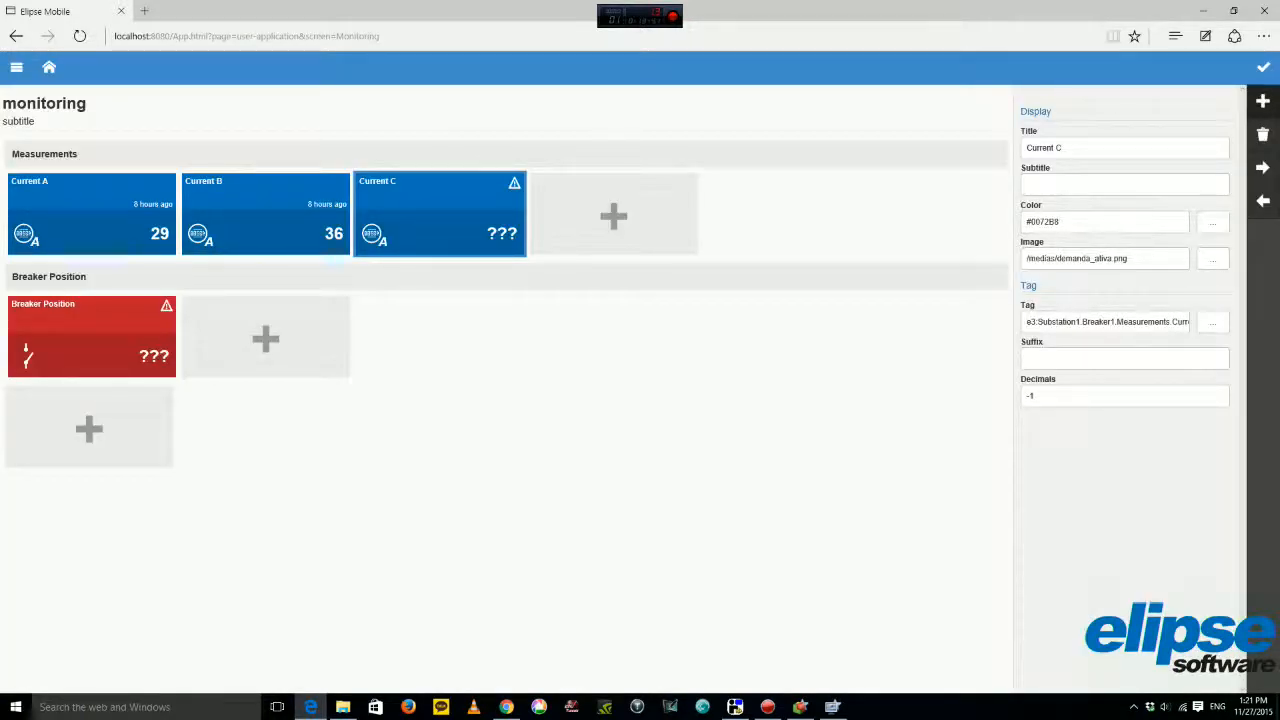
Reopen Current C's Tag Browser, closing it twice, and finally expand the e3 folder.
left_click(1213, 322)
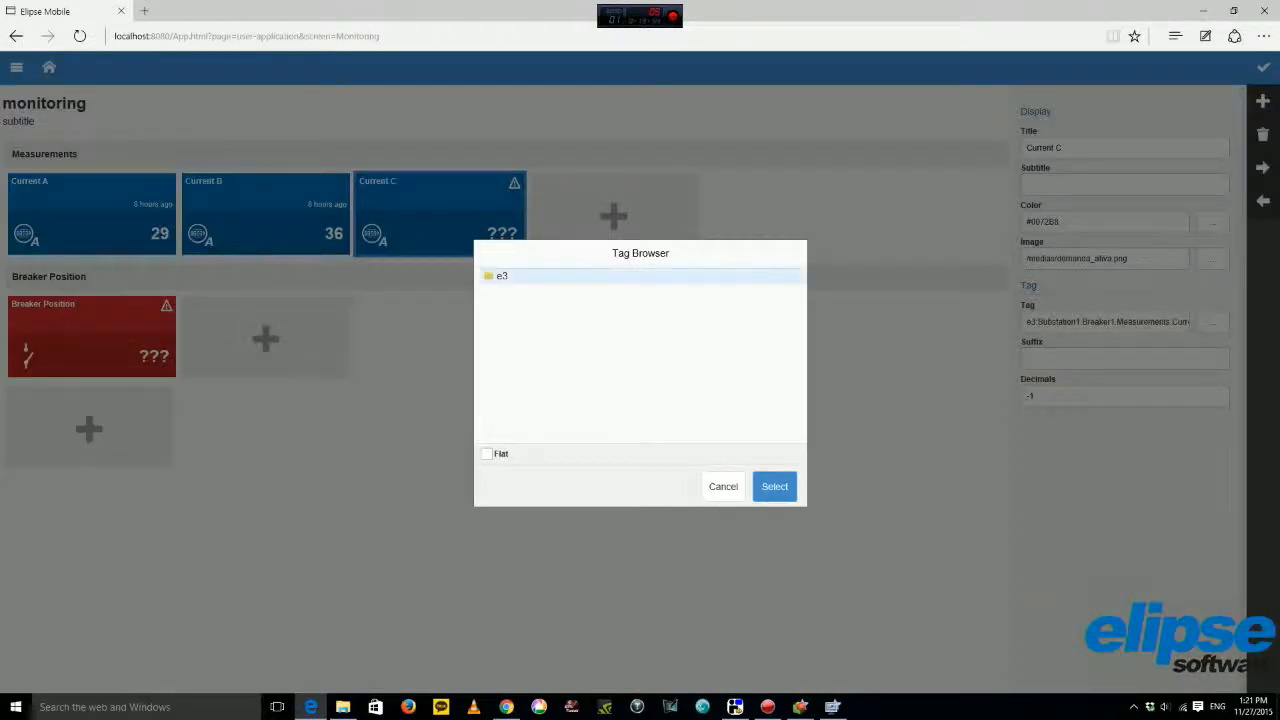
left_click(723, 487)
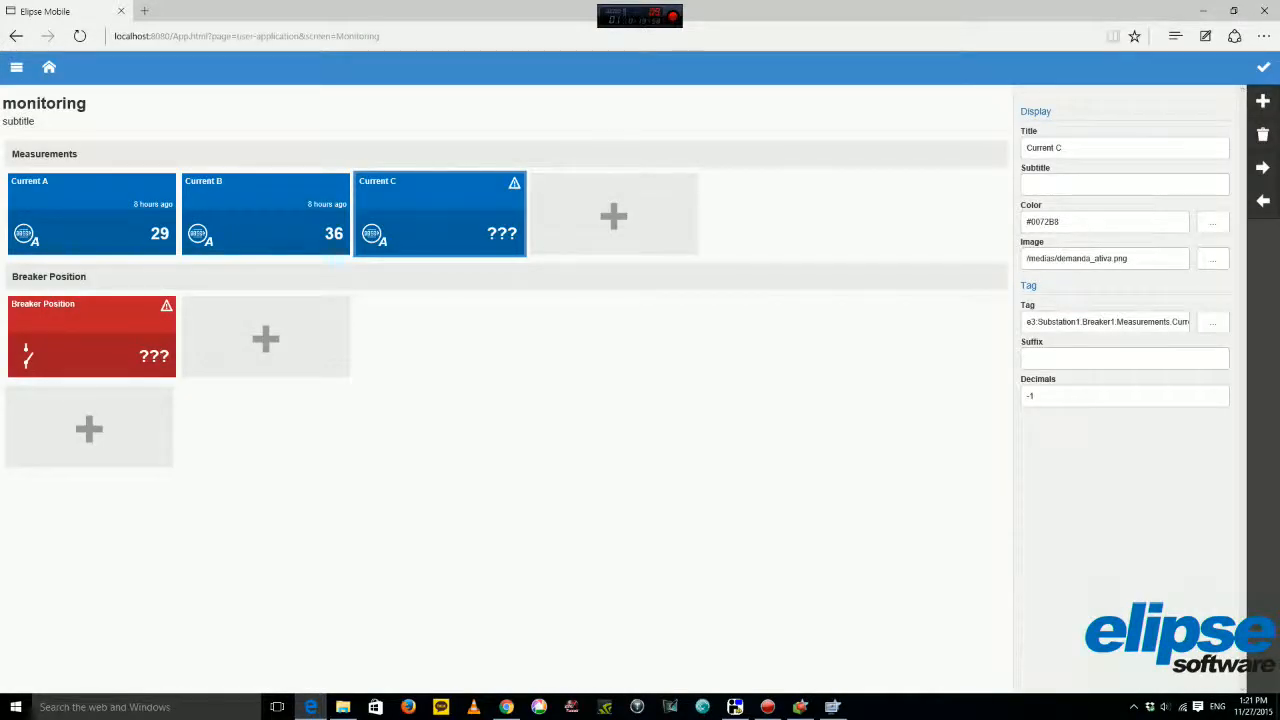
left_click(1213, 322)
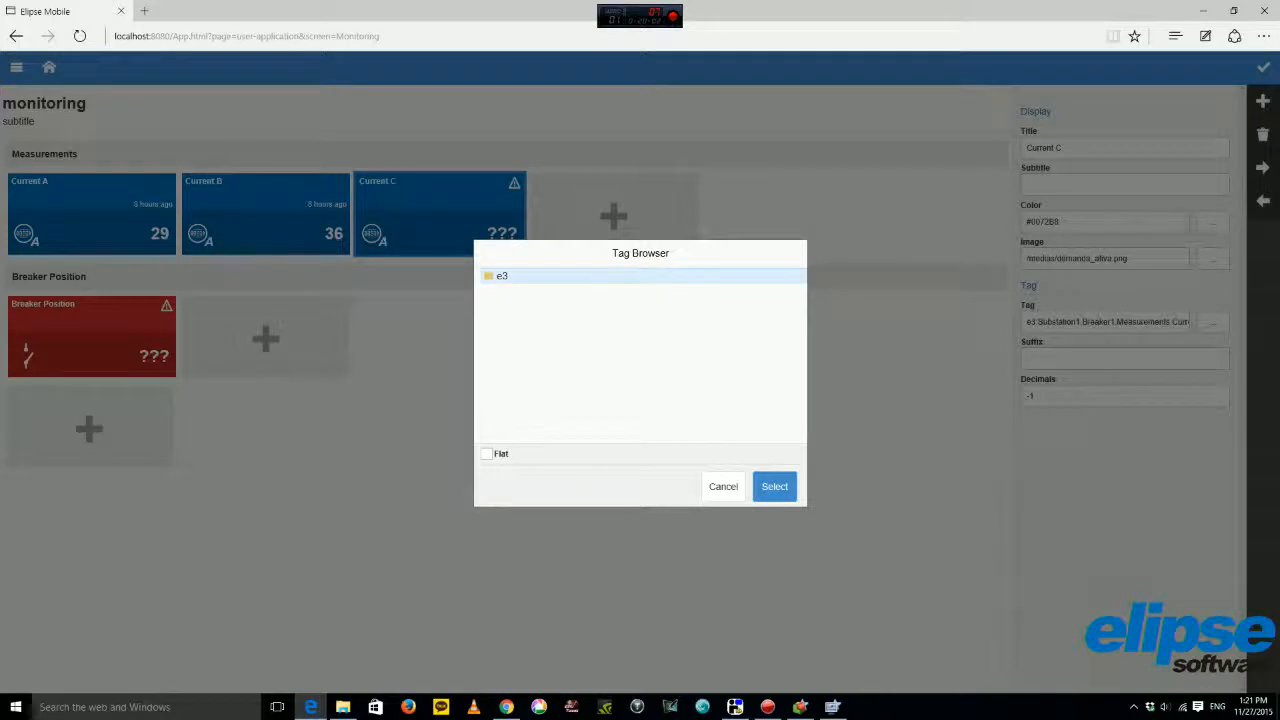
left_click(723, 486)
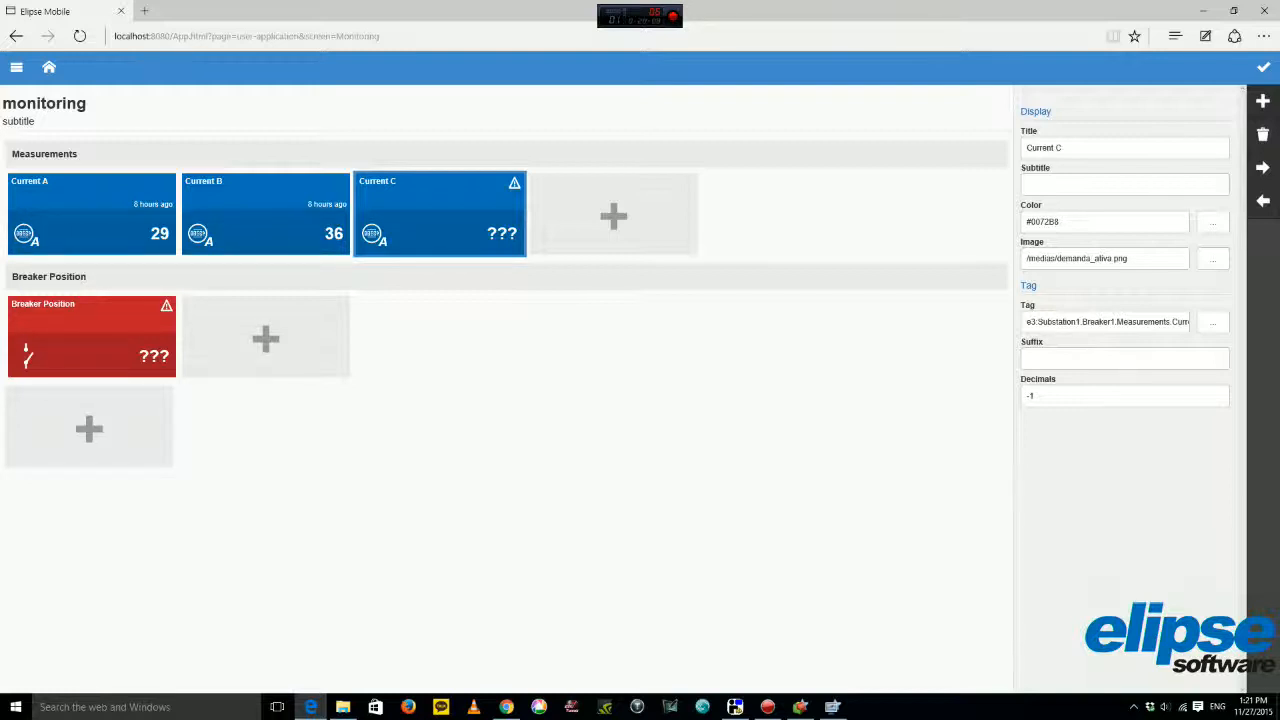
left_click(1213, 322)
left_click(502, 276)
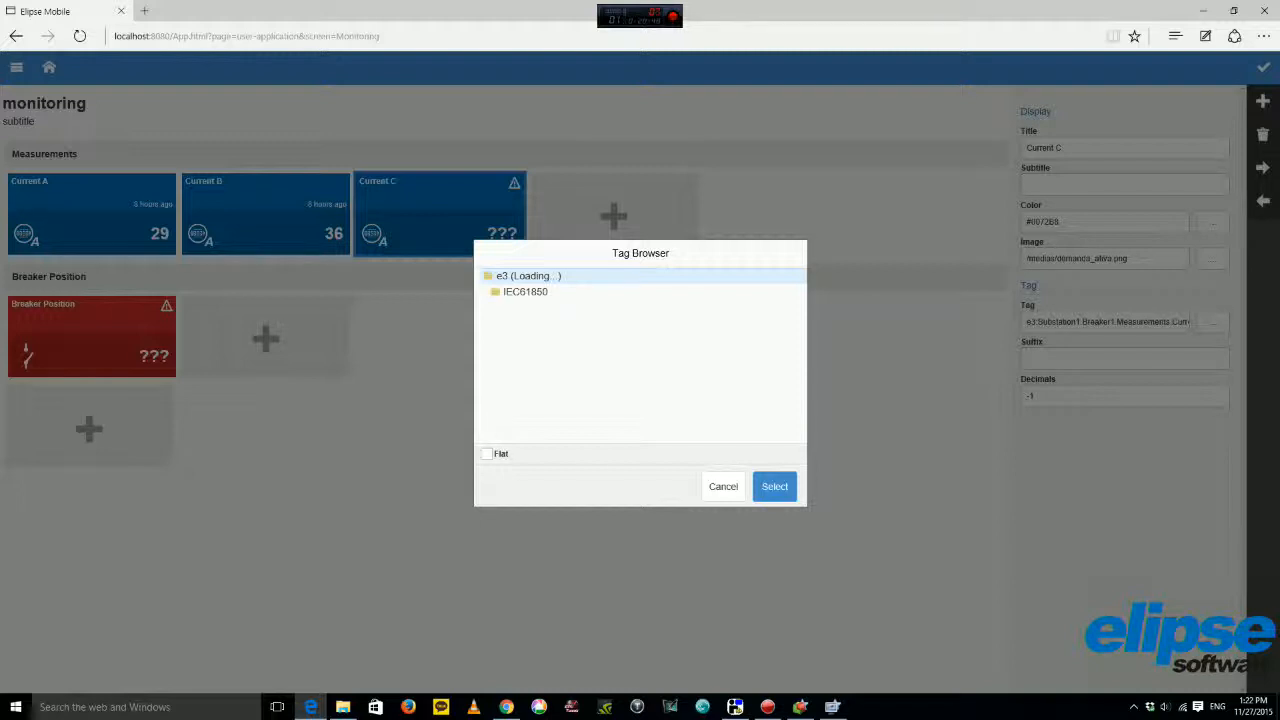
Minimize the relay simulator and expand Substation1 > Breaker1 > Measurements > CurrentC in the tag browser.
left_click(735, 707)
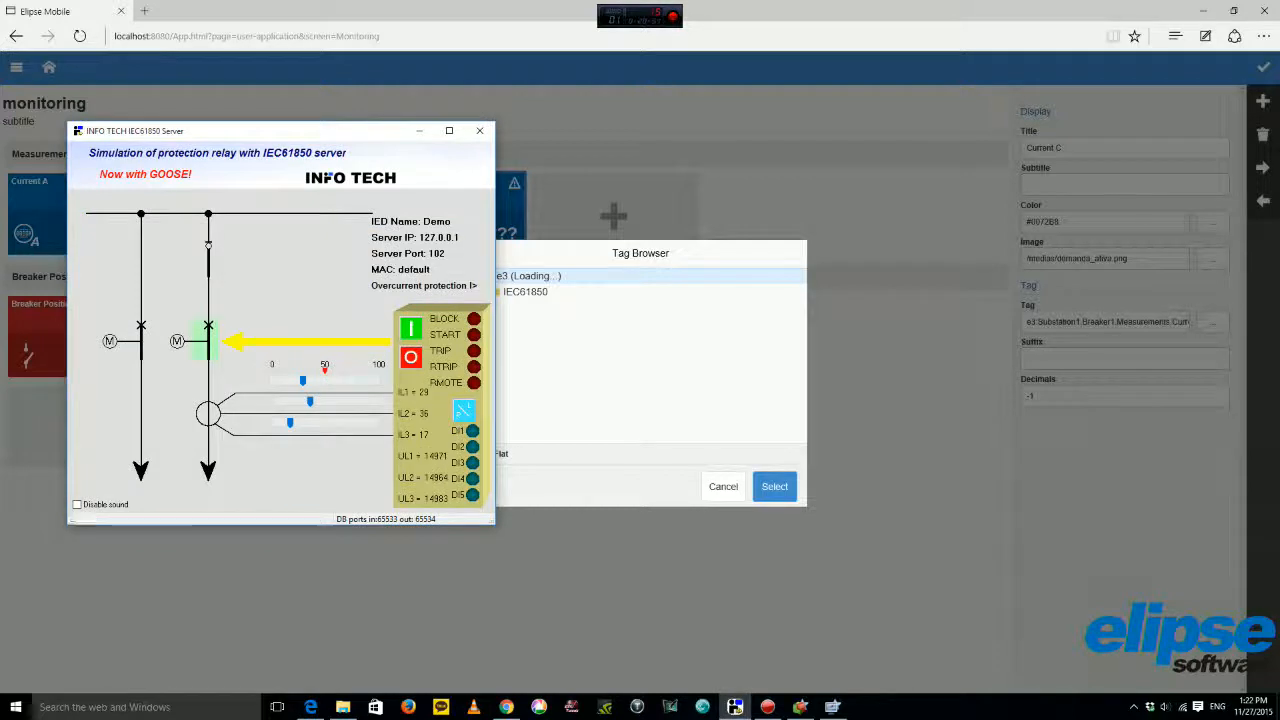
left_click(419, 131)
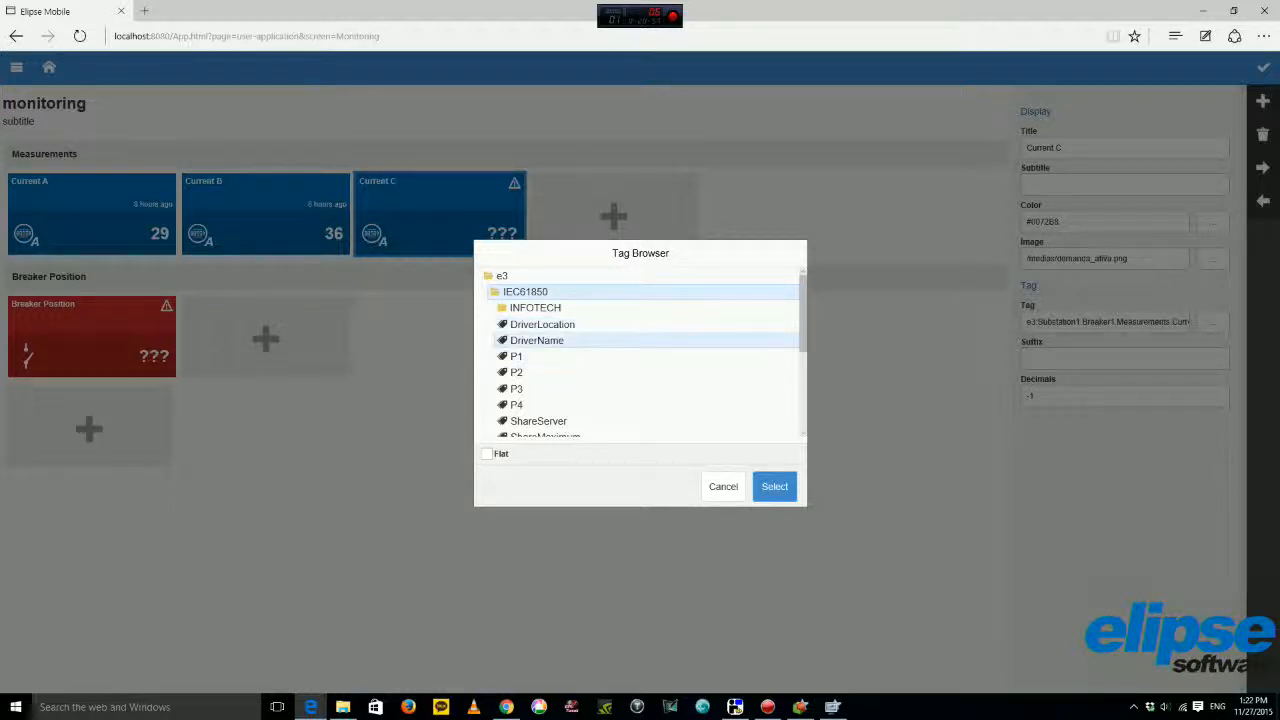
left_click(525, 292)
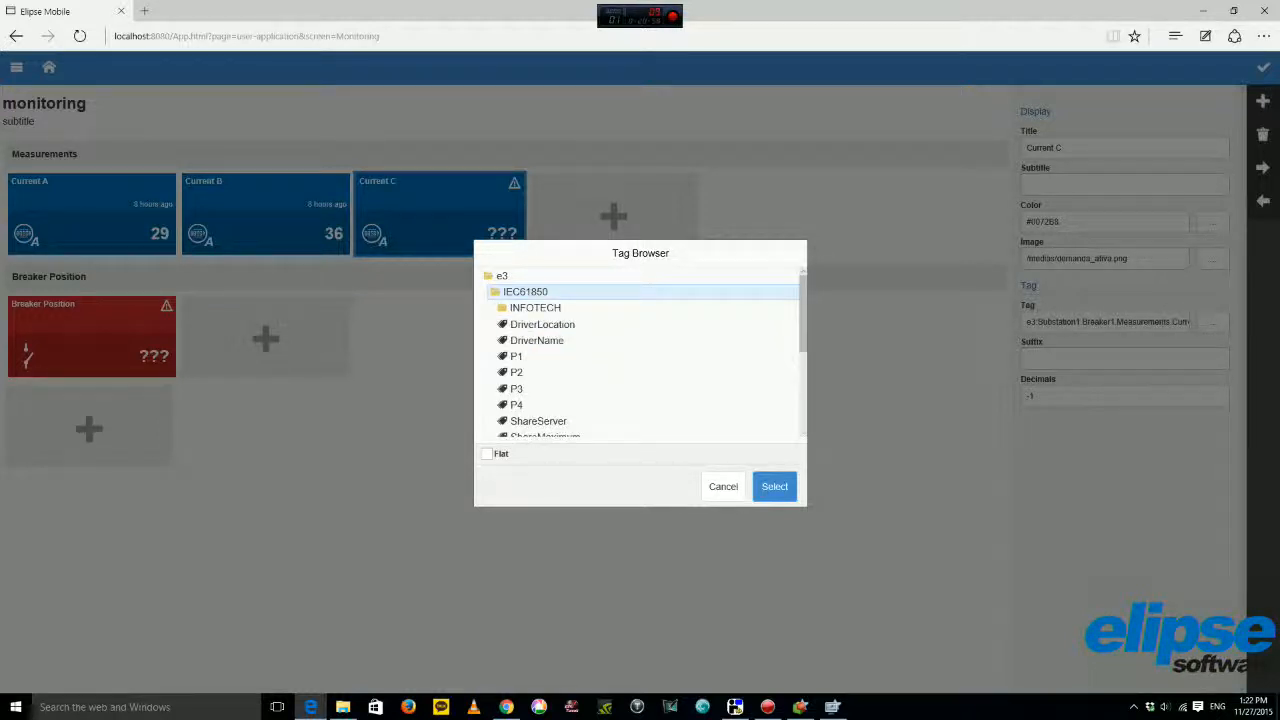
left_click(525, 292)
left_click(529, 308)
left_click(529, 324)
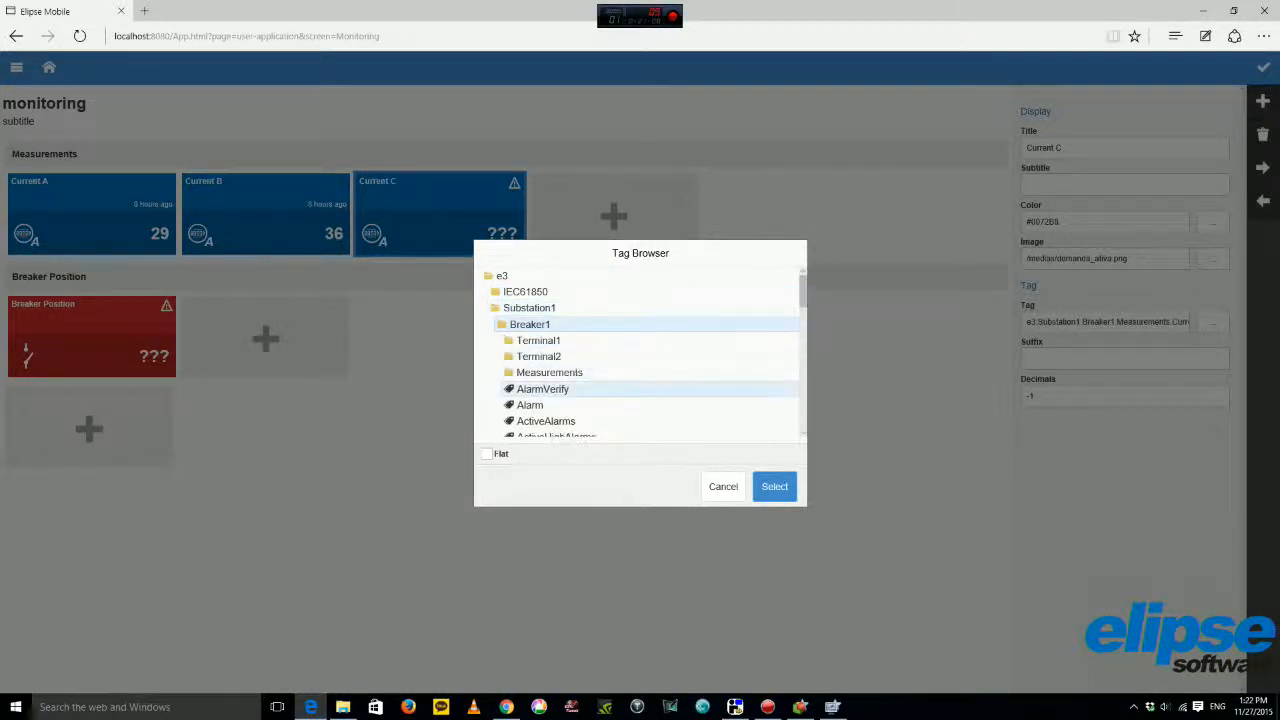
left_click(549, 372)
left_click(543, 382)
Bind Current C to CurrentC's Value tag, save it, and select the Breaker Position tile.
scroll(560, 380, "down", 2)
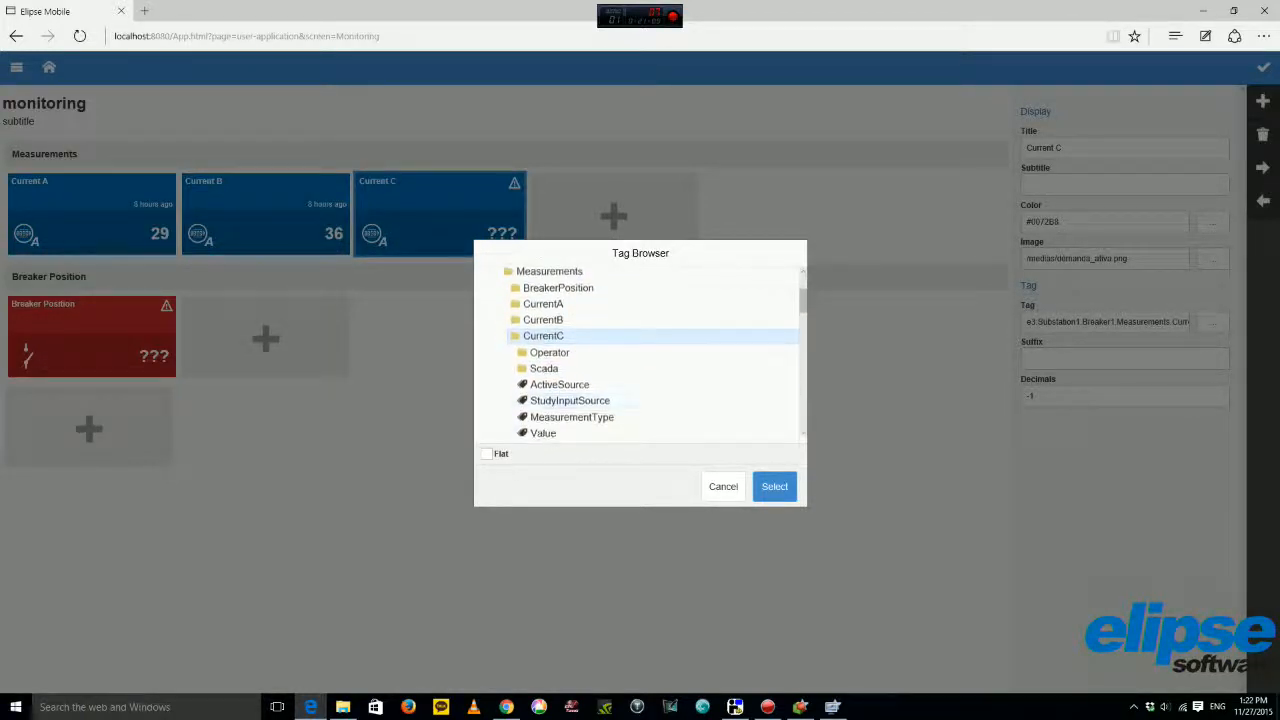
left_click(543, 408)
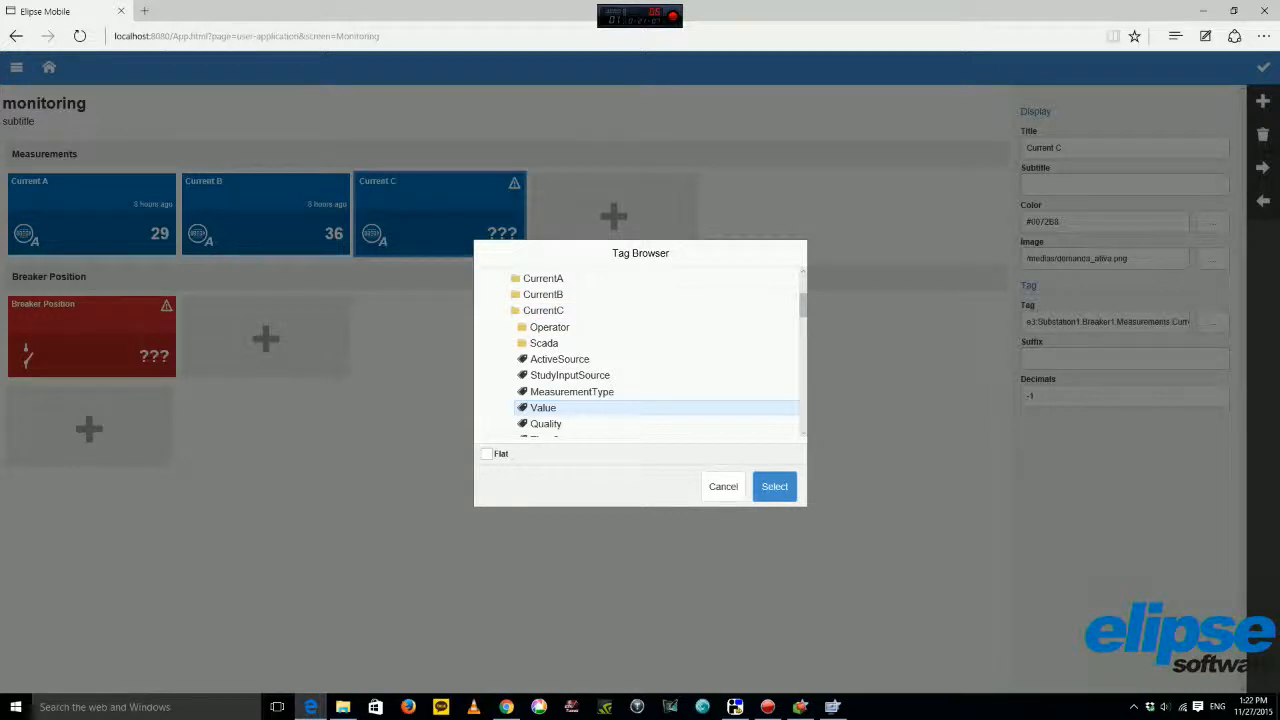
left_click(774, 486)
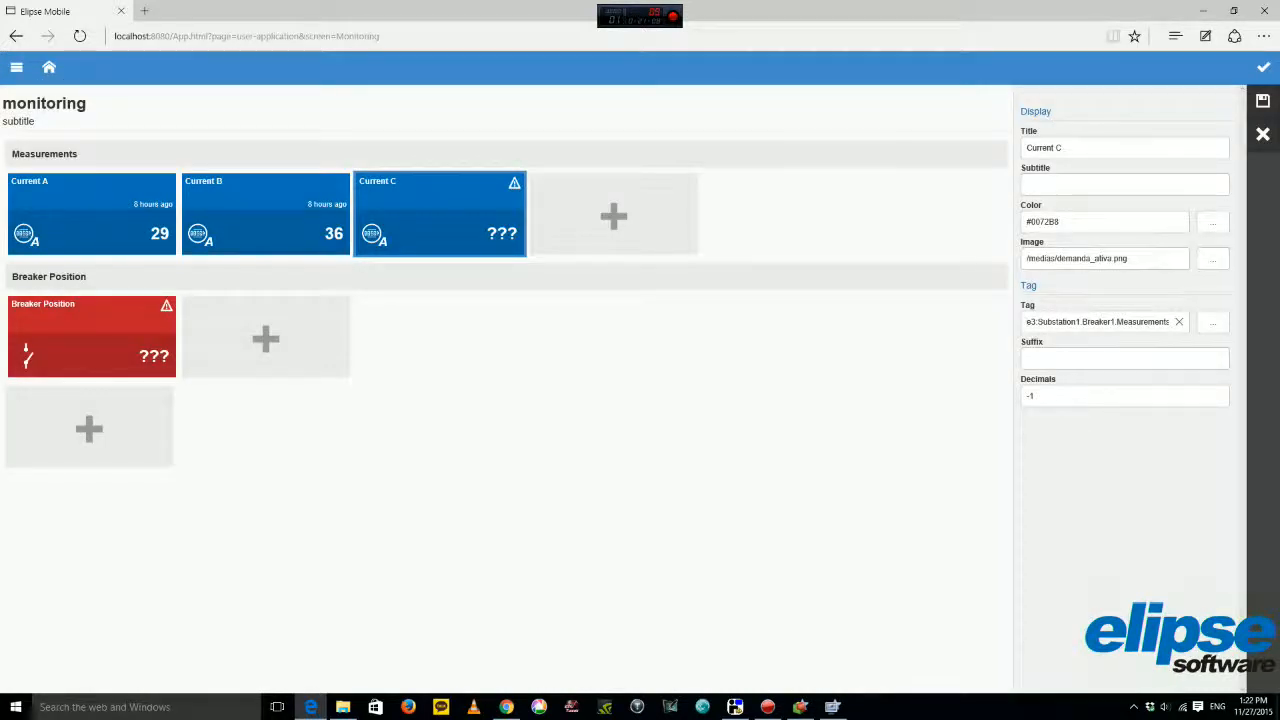
left_click(1262, 100)
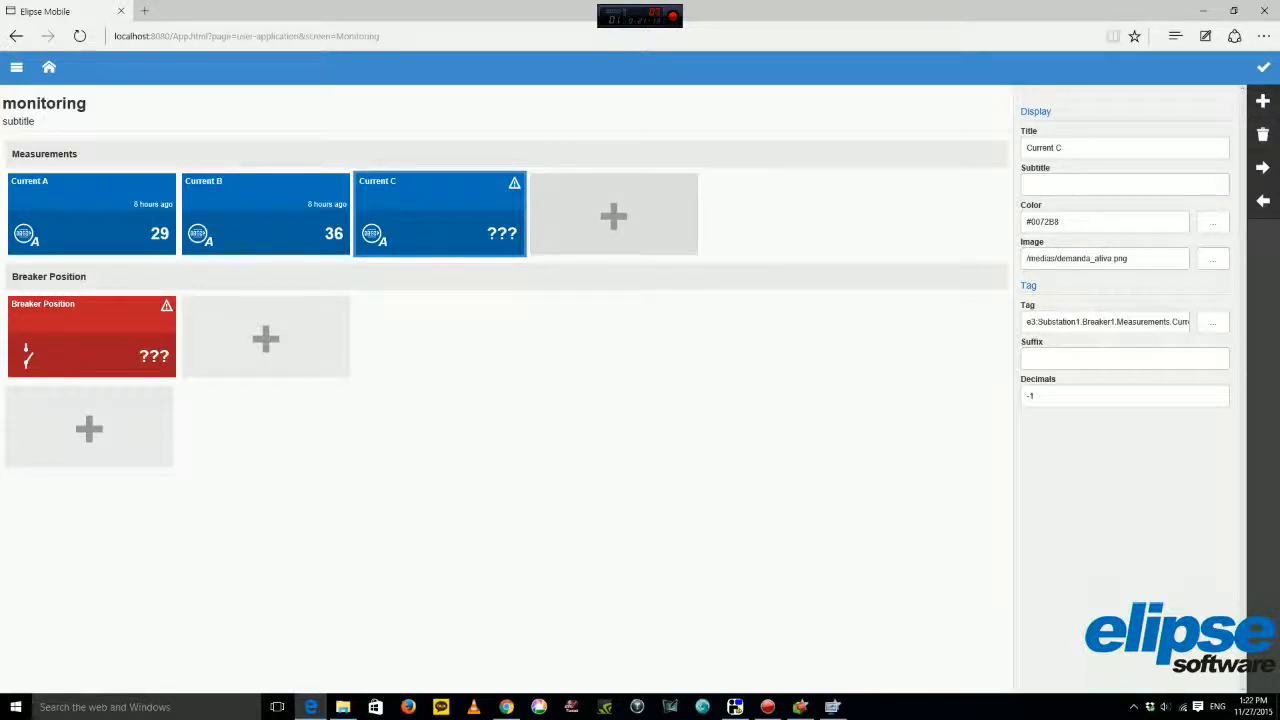
left_click(92, 337)
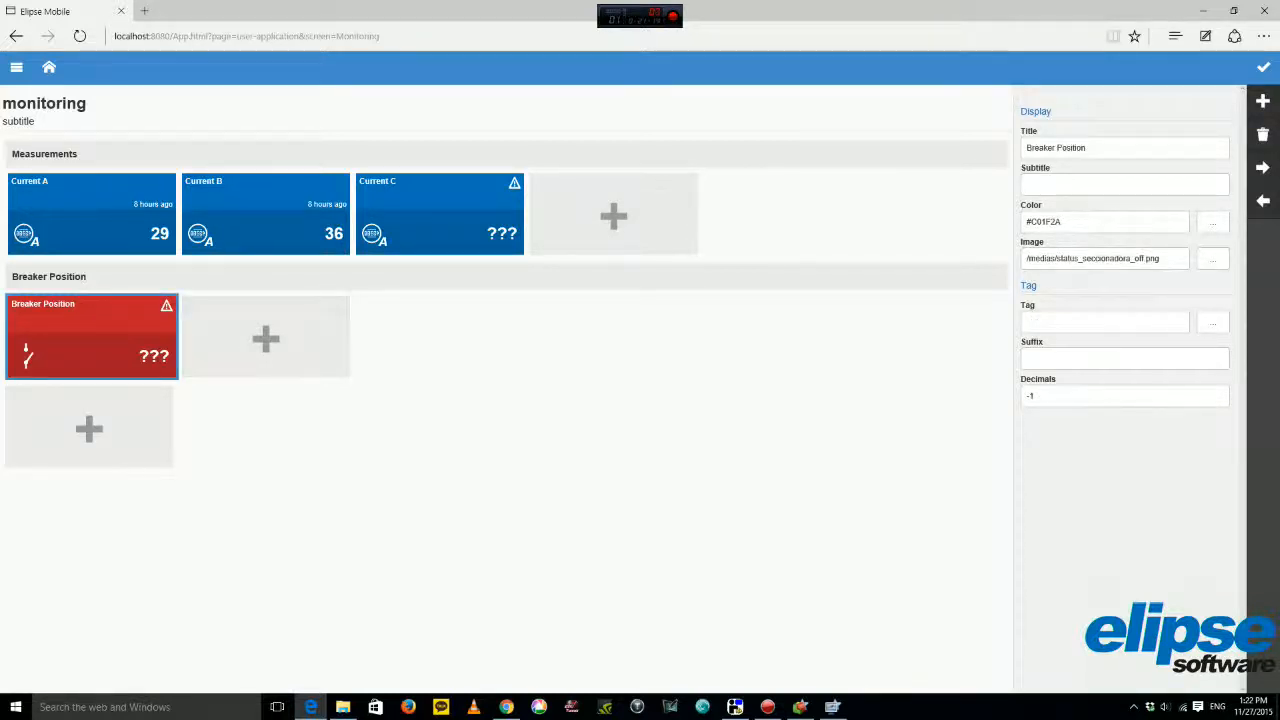
Open the Breaker Position tile's tag browser and expand the e3 connection.
left_click(1213, 322)
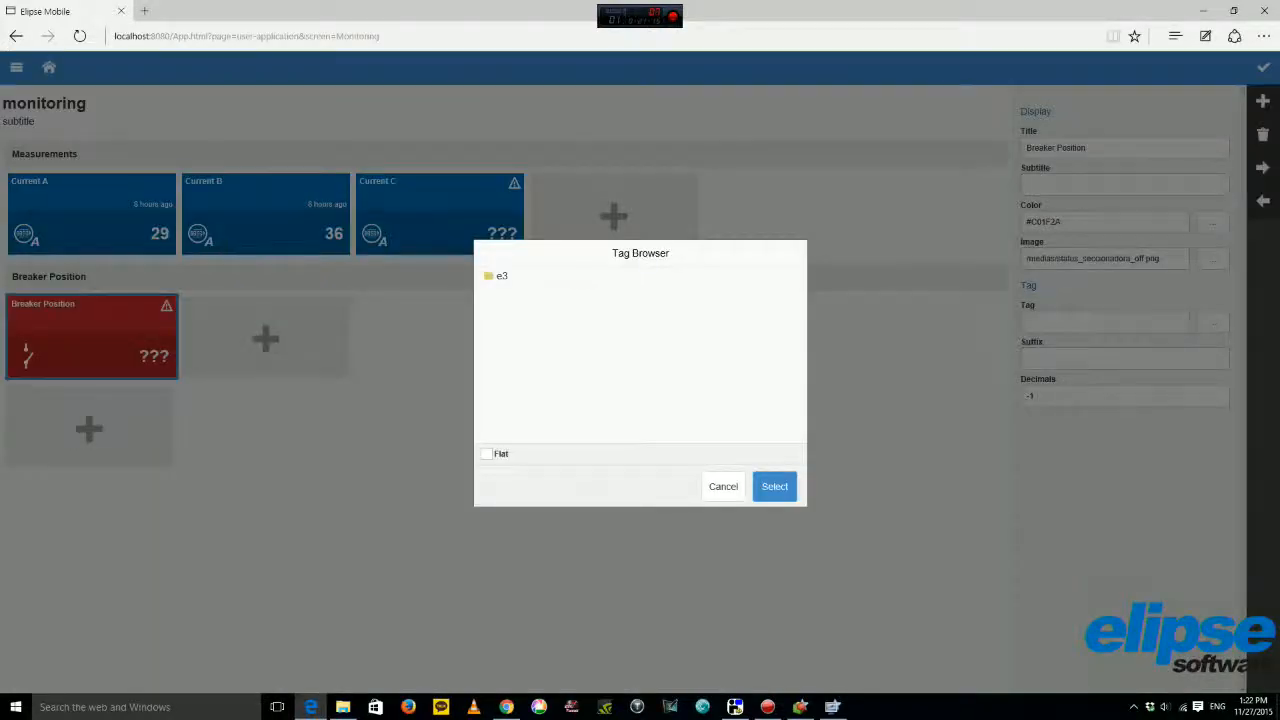
double_click(502, 276)
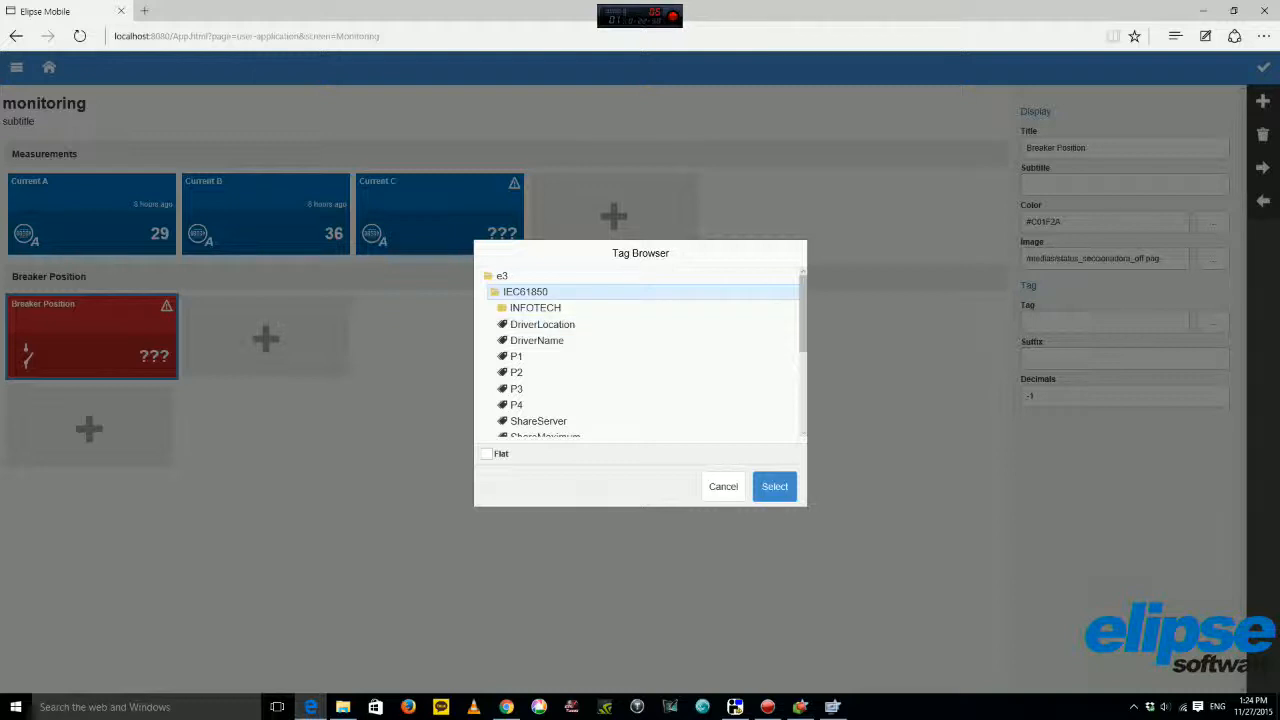
Expand Substation1 > Breaker1 > Measurements > BreakerPosition in the tag browser.
scroll(640, 355, "down", 3)
scroll(640, 355, "up", 3)
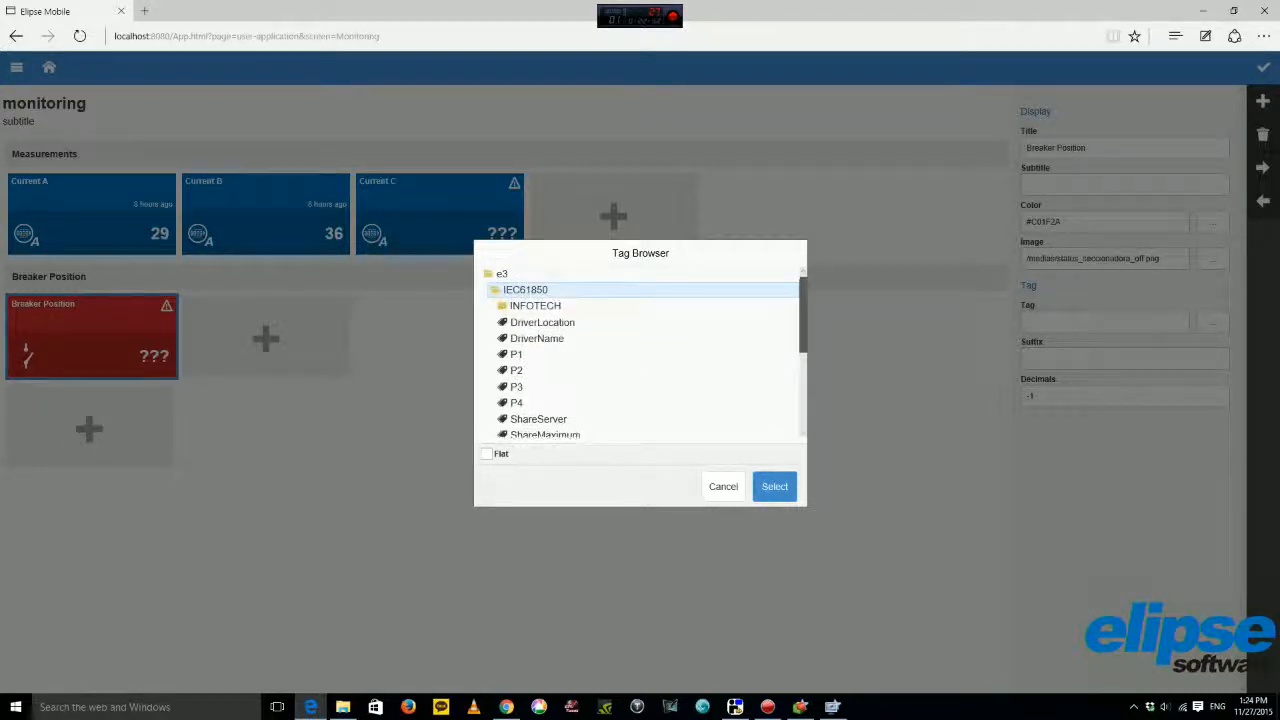
double_click(525, 290)
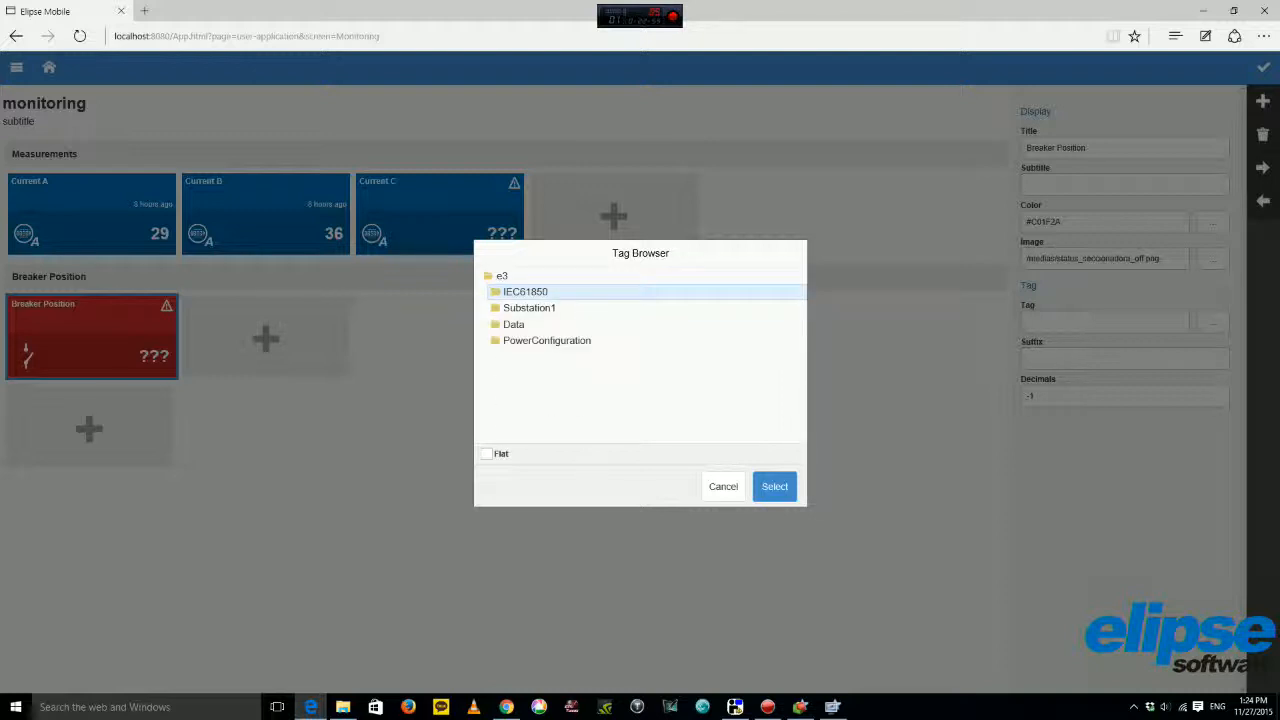
double_click(529, 308)
double_click(530, 324)
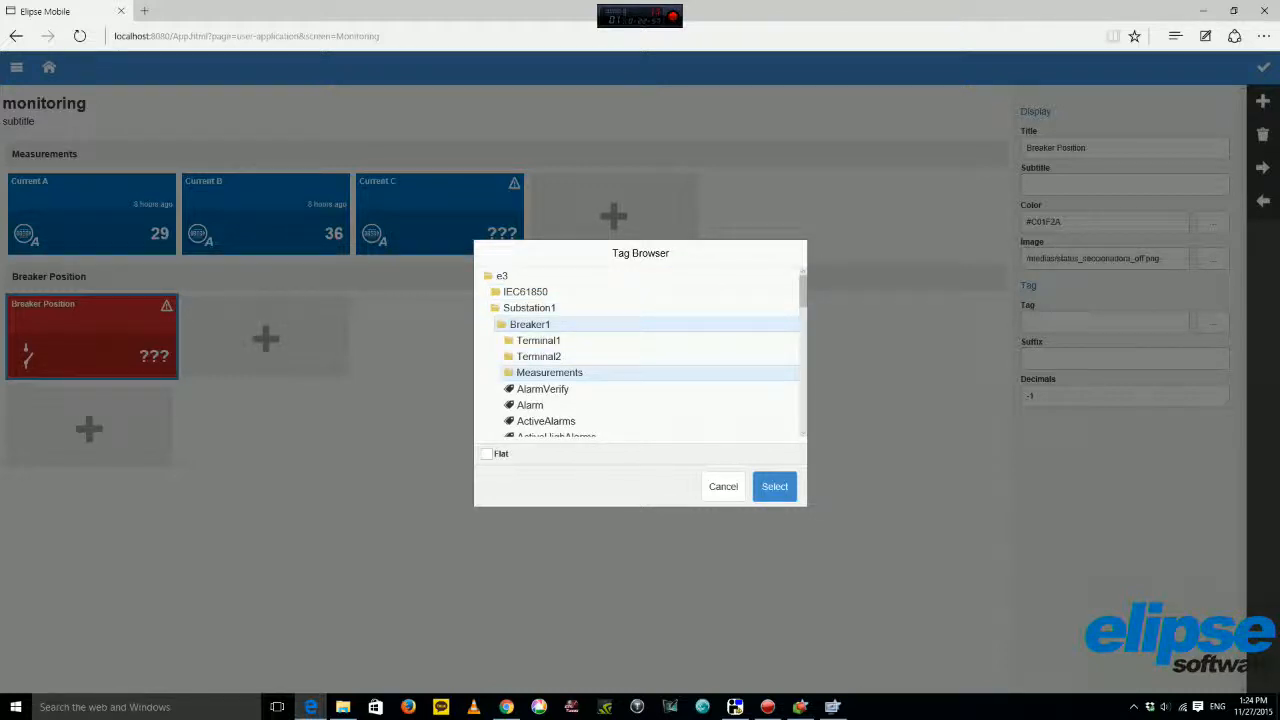
double_click(549, 372)
double_click(558, 388)
Assign the BreakerPosition Value tag to the tile and save it, then open the Temperature page.
scroll(600, 360, "down", 1)
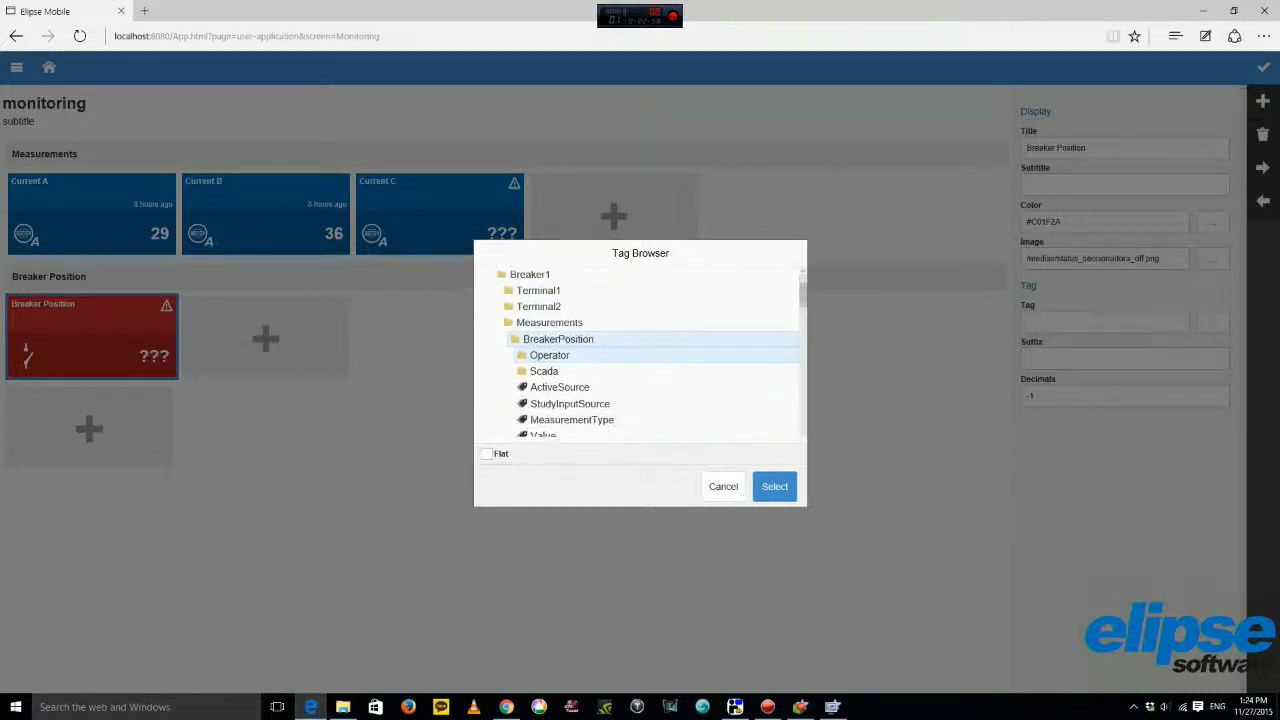
scroll(600, 360, "down", 1)
left_click(545, 383)
left_click(775, 486)
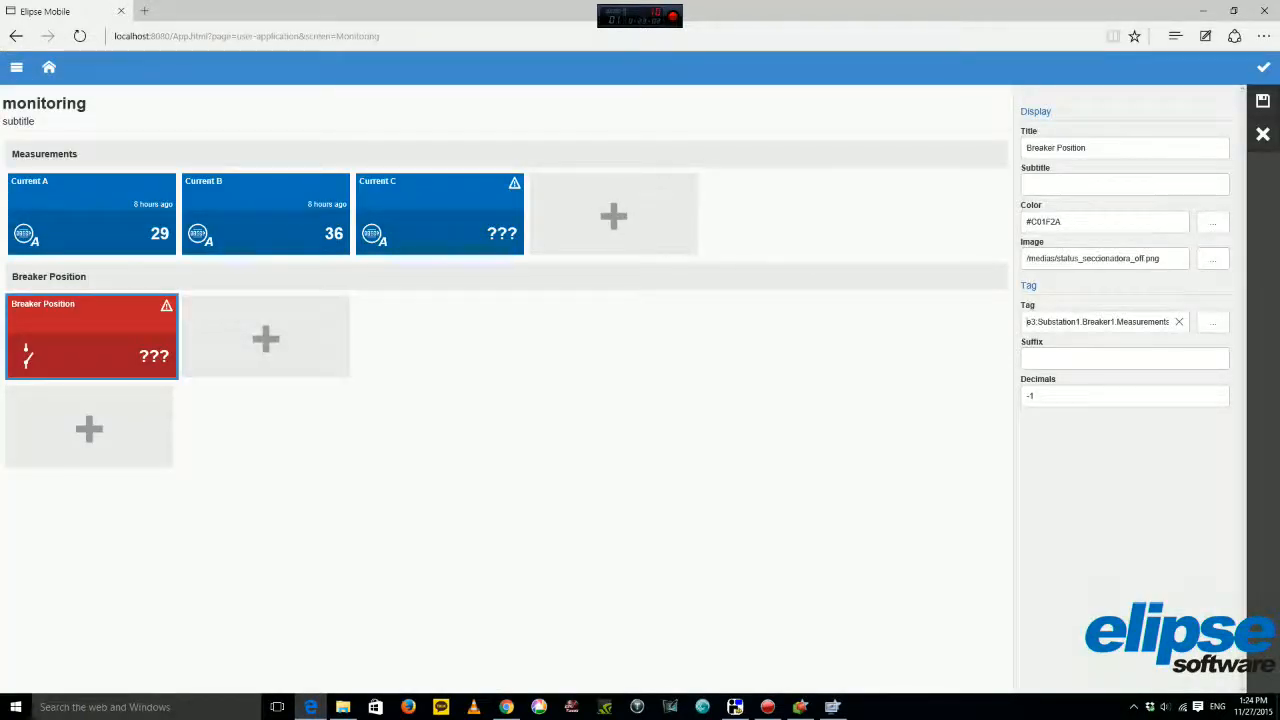
left_click(1263, 101)
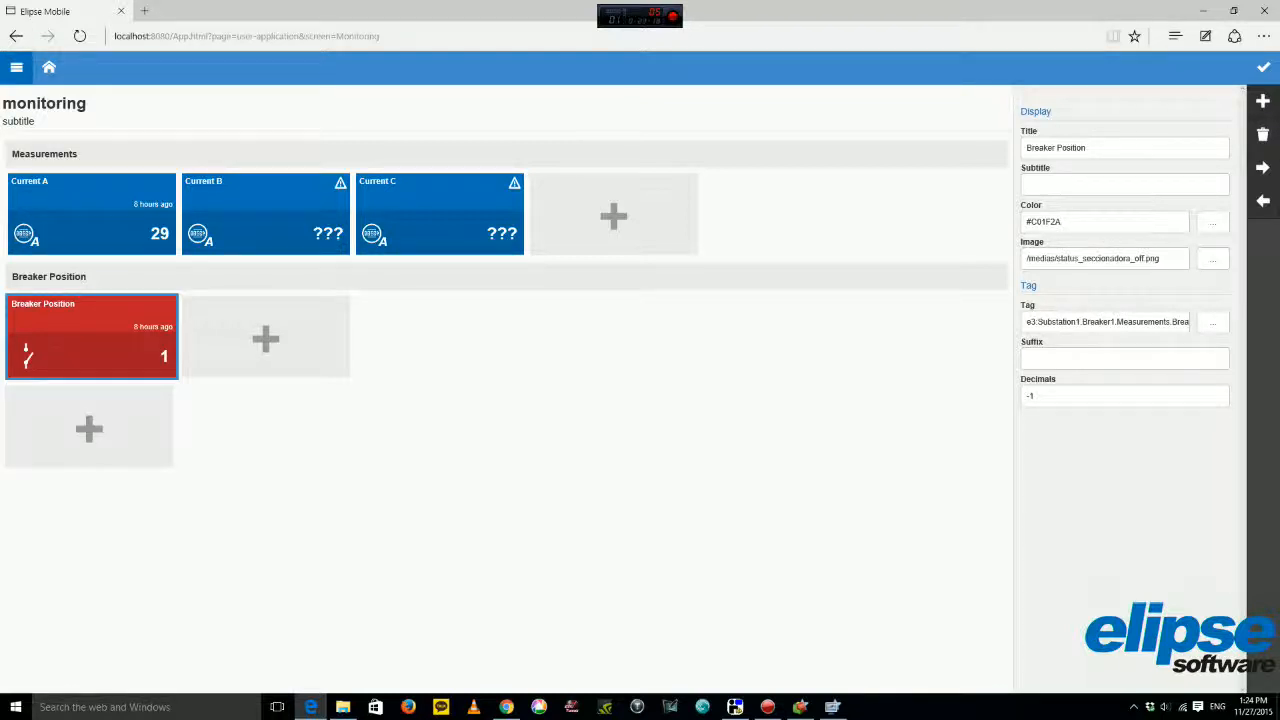
left_click(48, 67)
left_click(48, 336)
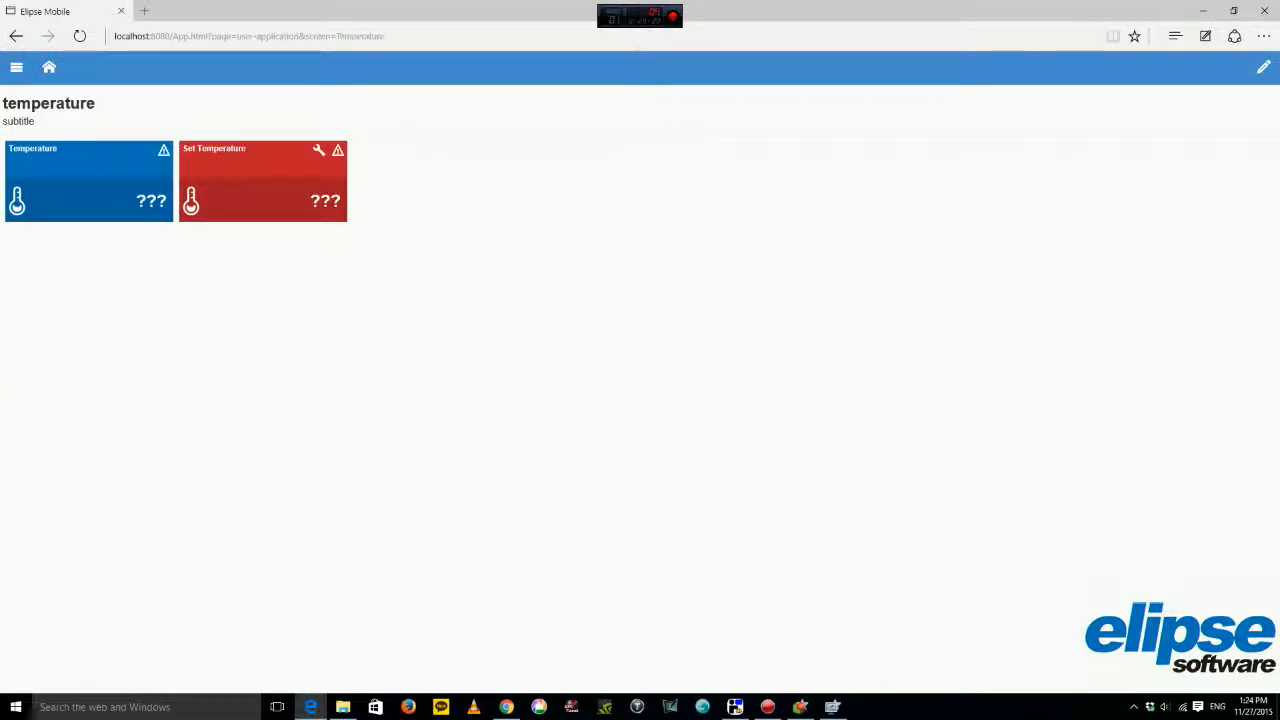
Bind the Temperature tile to Breaker1's Measurements Temperature Value tag and save it.
left_click(1263, 67)
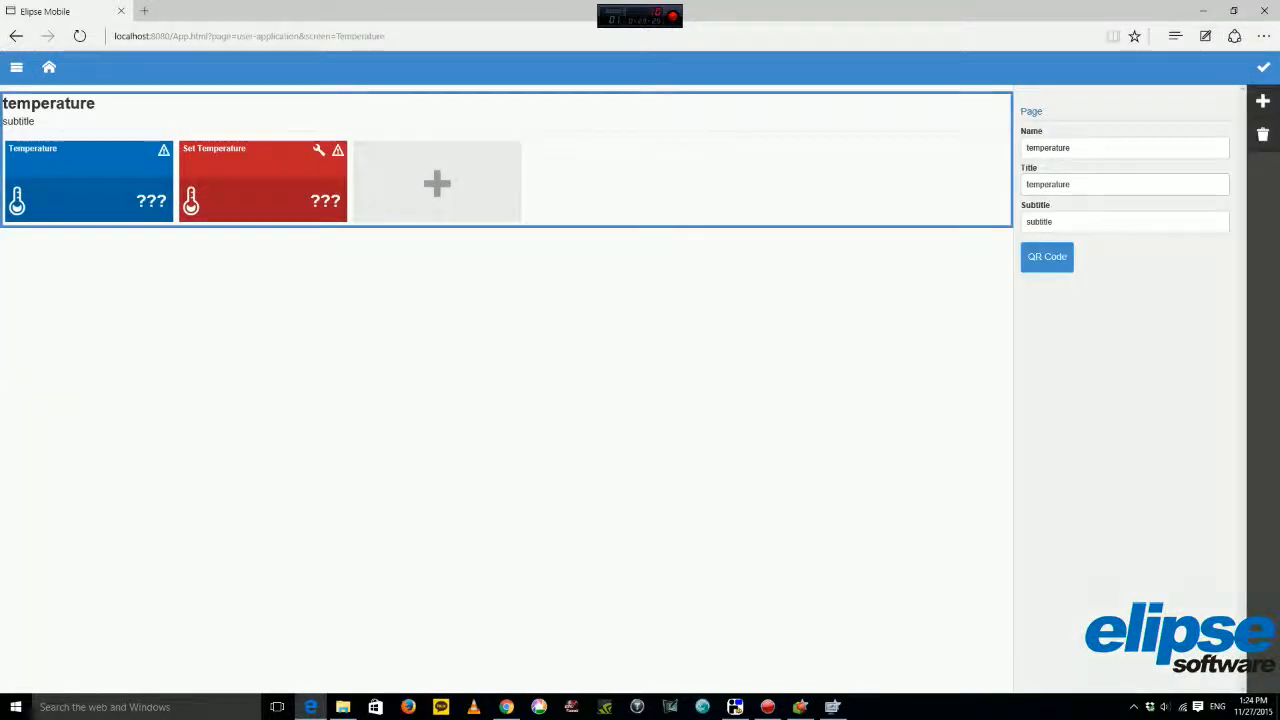
left_click(89, 182)
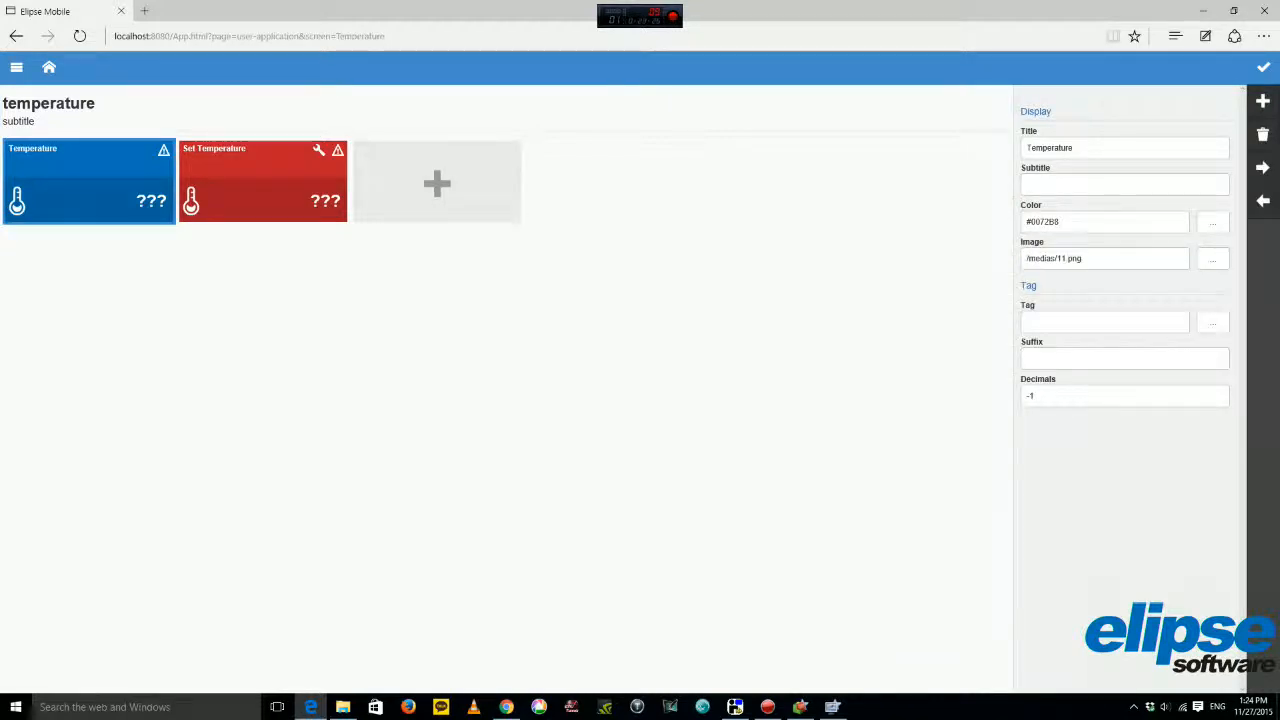
left_click(1213, 322)
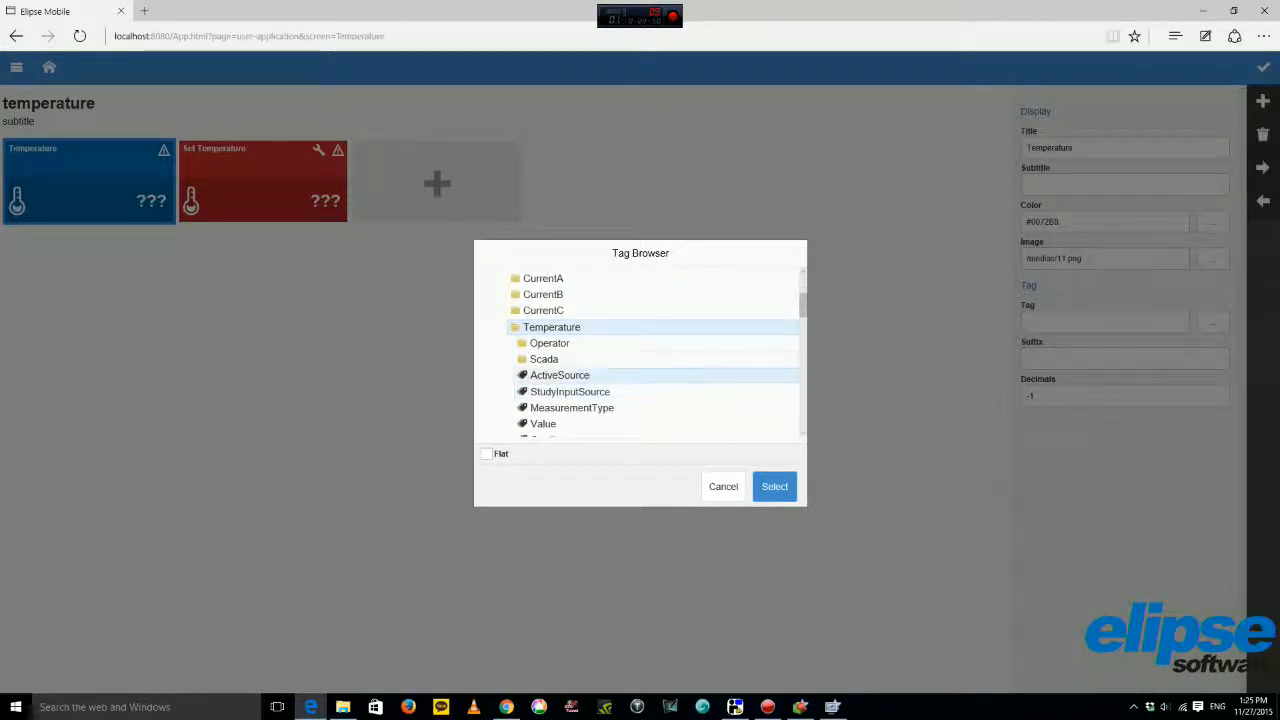
left_click(543, 424)
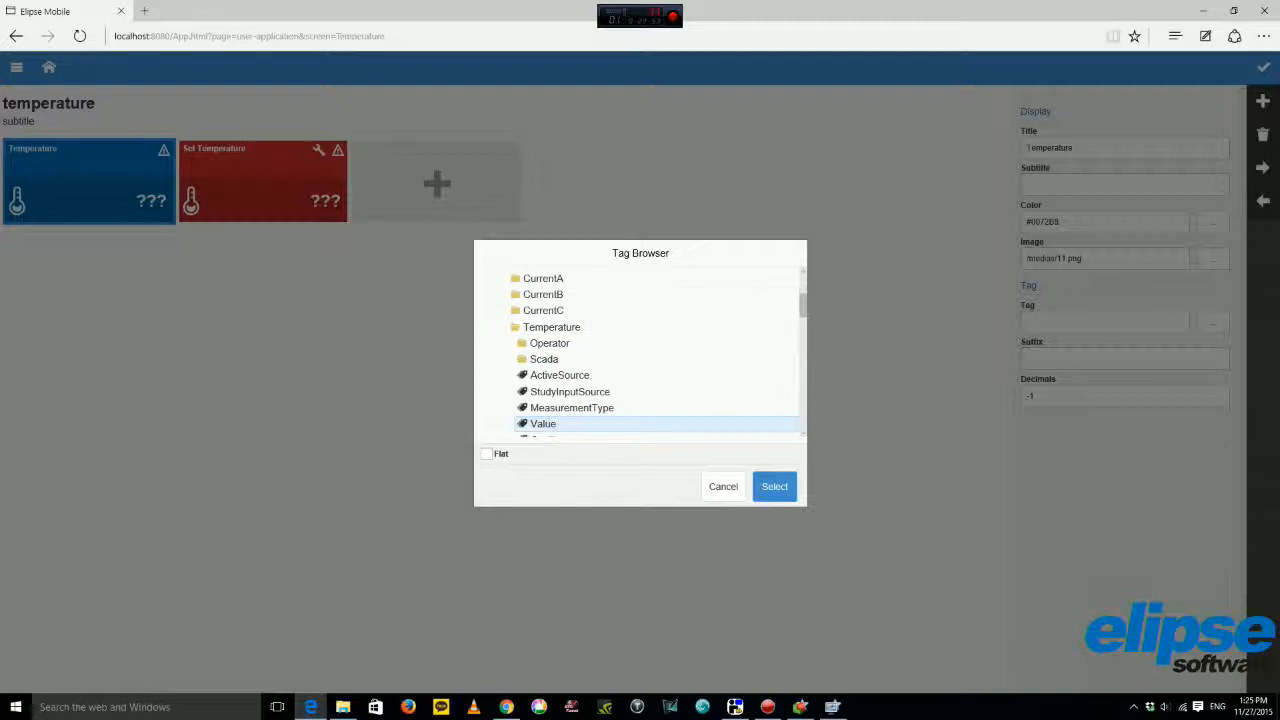
left_click(775, 487)
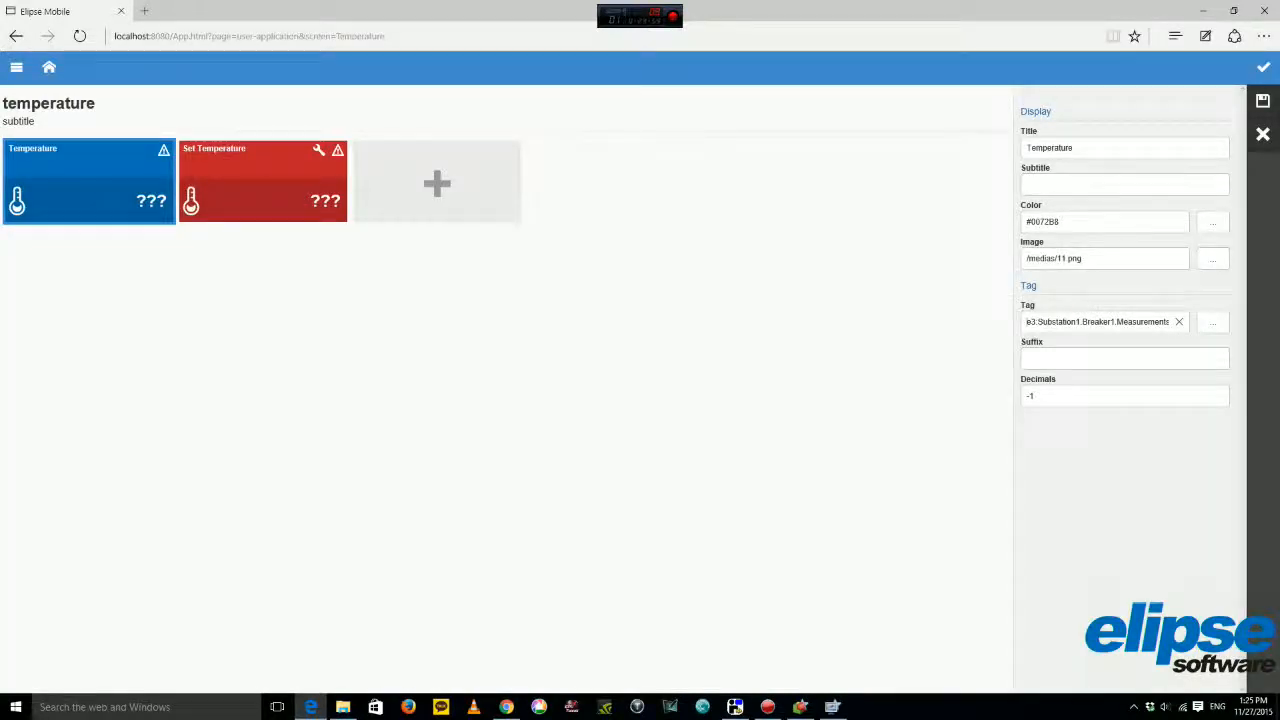
left_click(1262, 101)
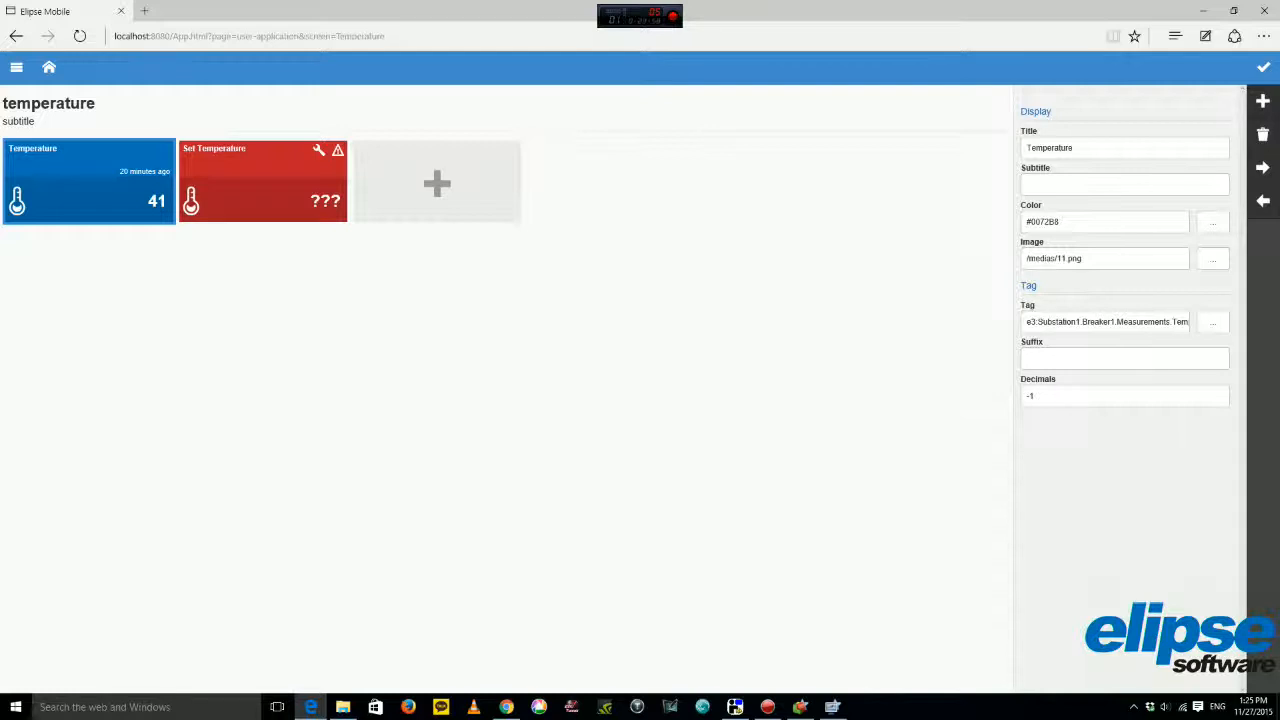
Select the Set Temperature tile and expand e3 > Data > Temperature in its tag browser.
left_click(263, 182)
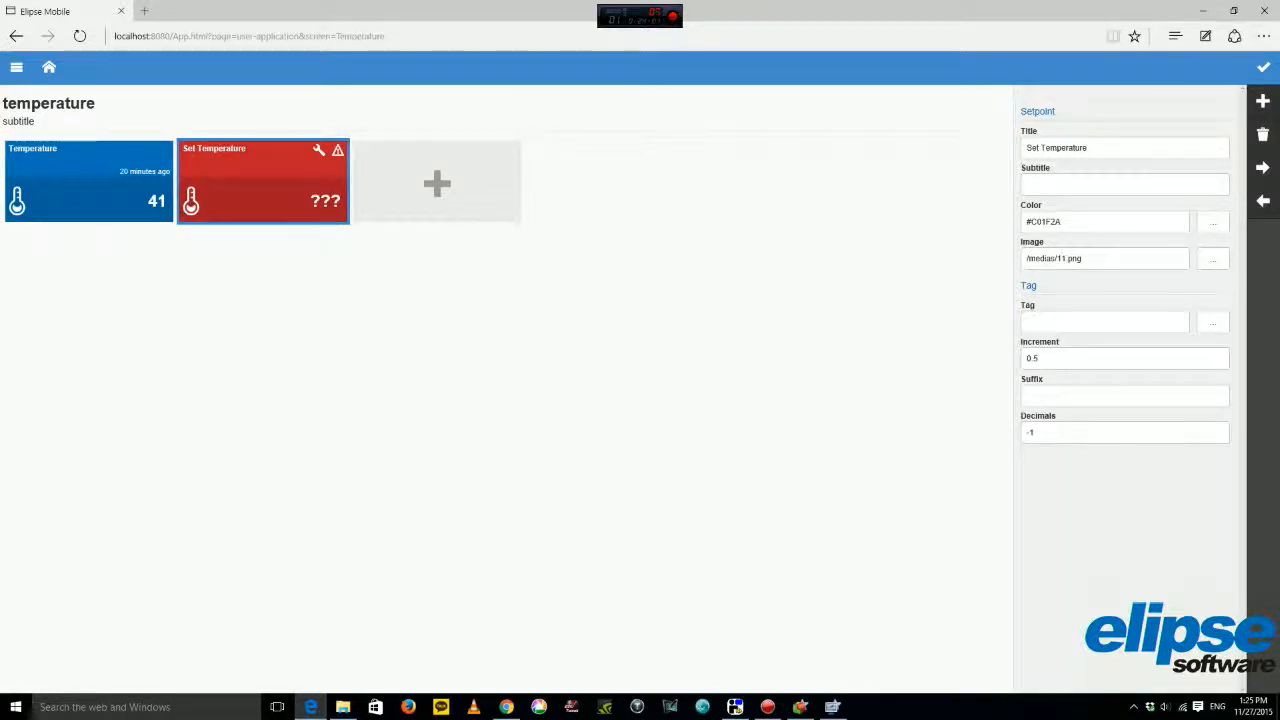
left_click(1213, 322)
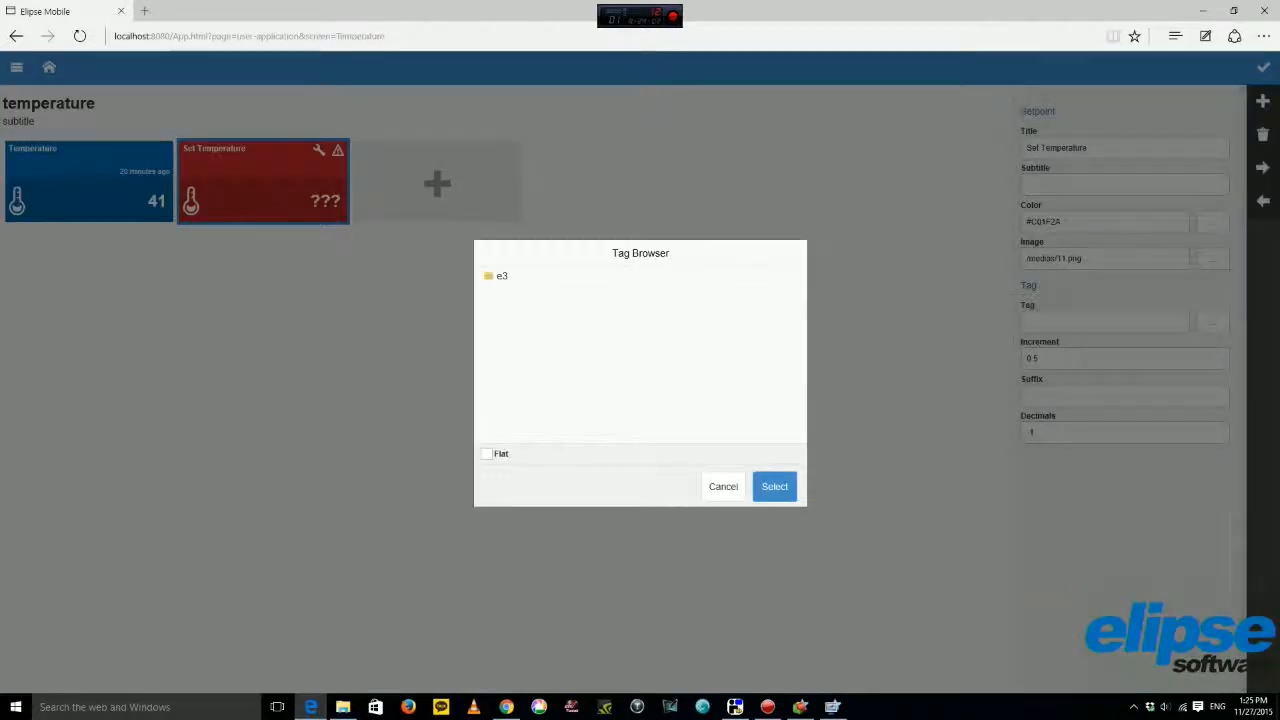
left_click(502, 276)
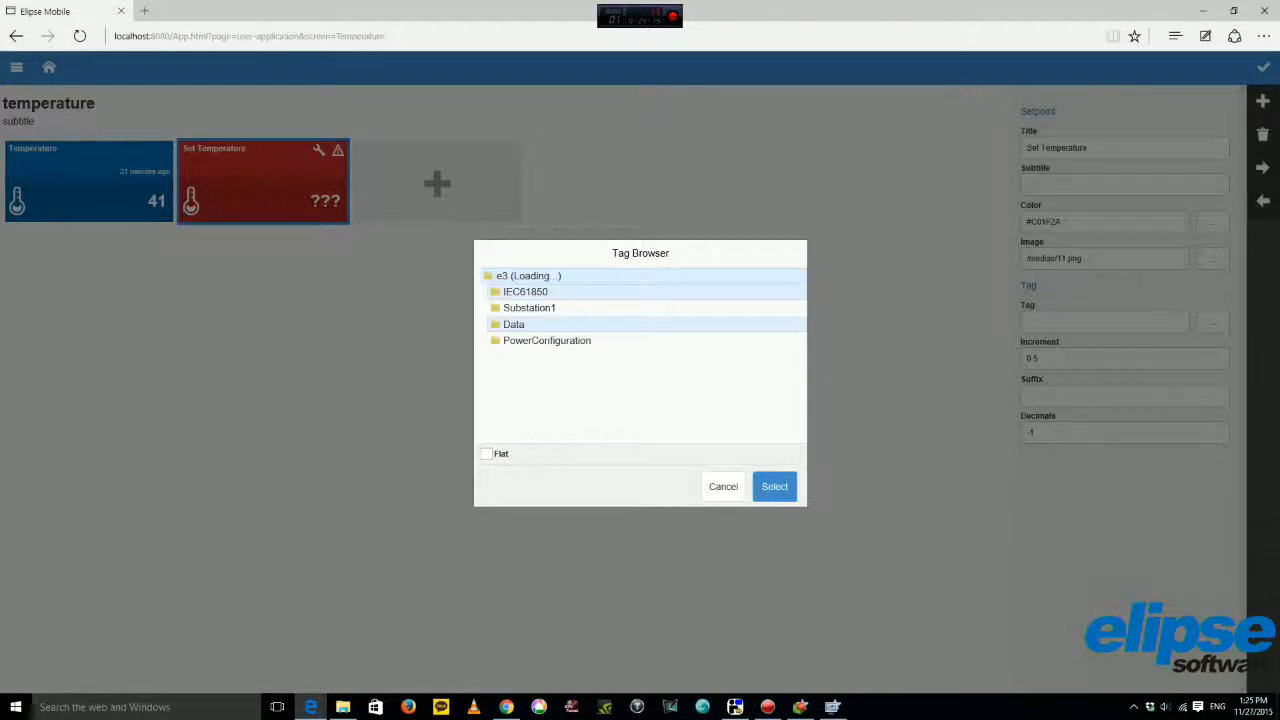
left_click(525, 292)
left_click(529, 308)
left_click(530, 308)
left_click(516, 324)
left_click(516, 324)
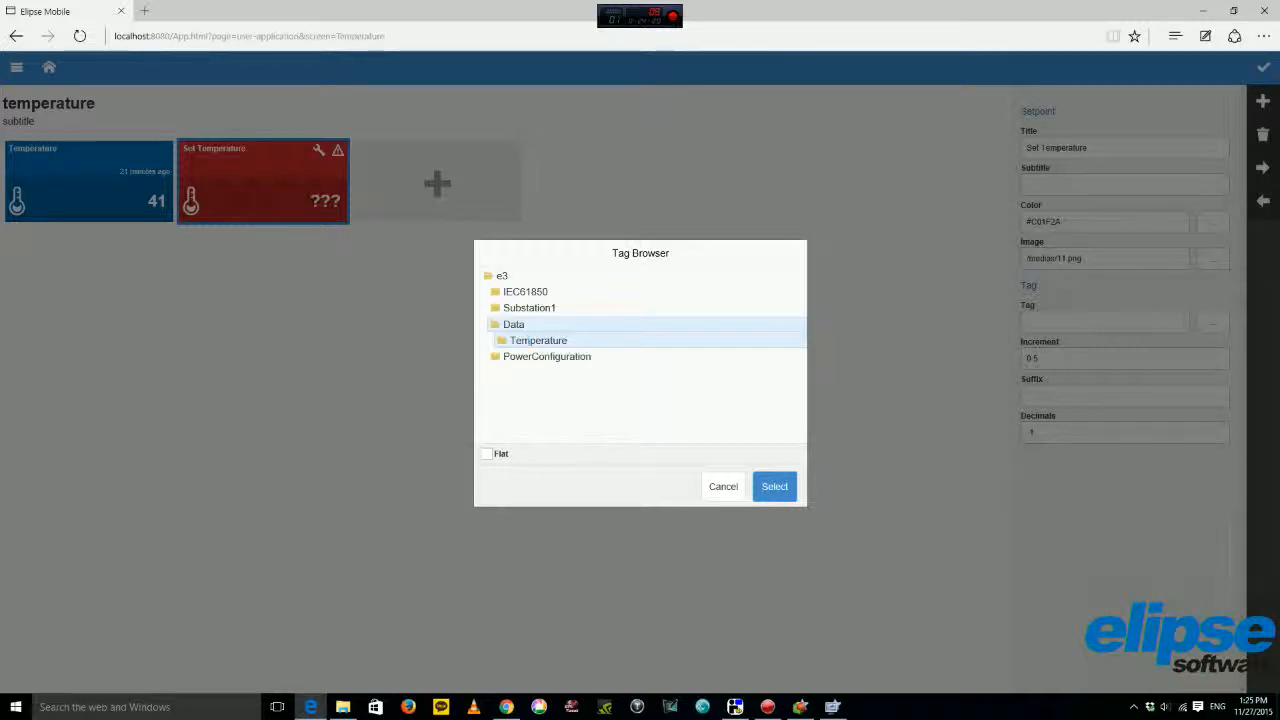
left_click(527, 340)
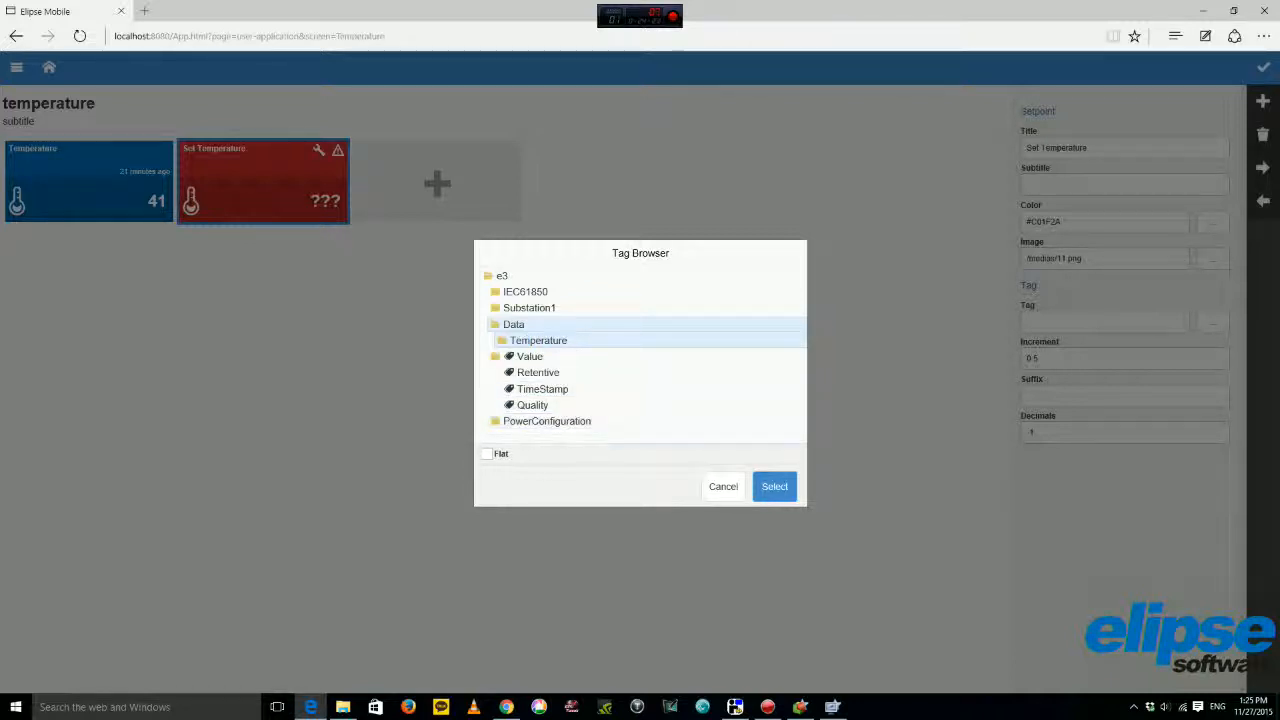
Assign e3:Data.Temperature.Value to the tile, save it, finish editing, and return home.
left_click(530, 357)
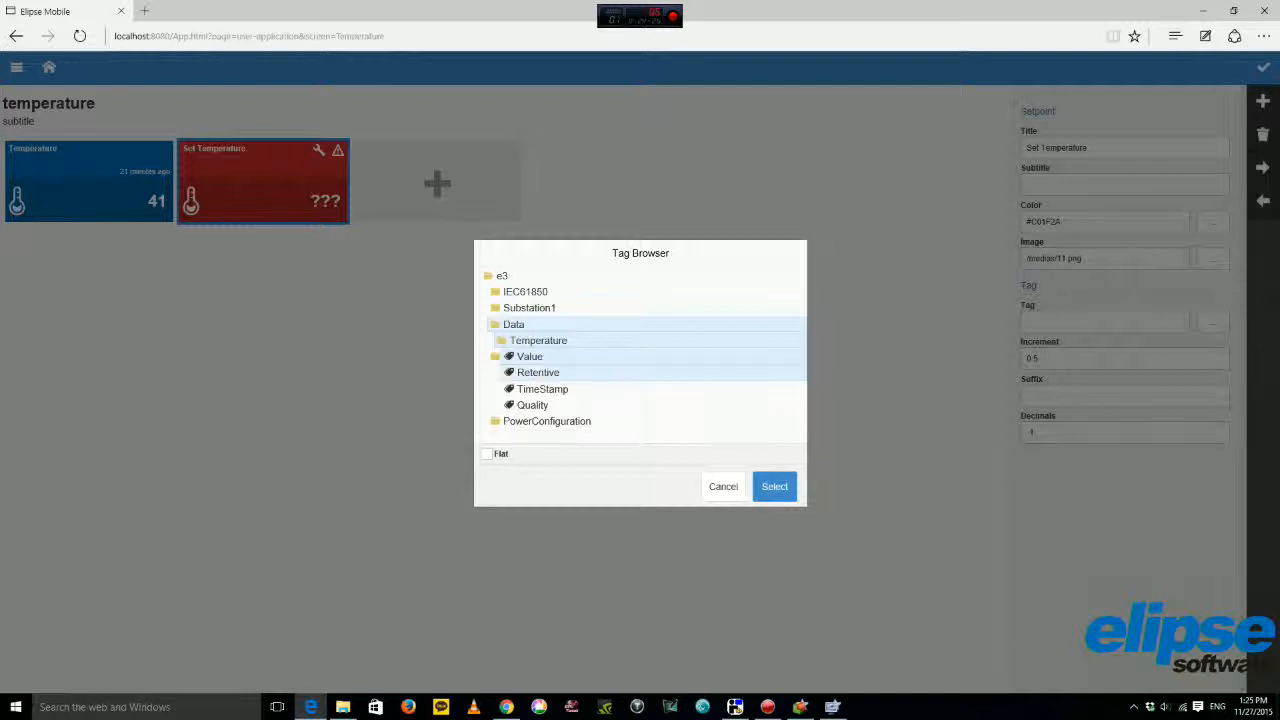
left_click(774, 486)
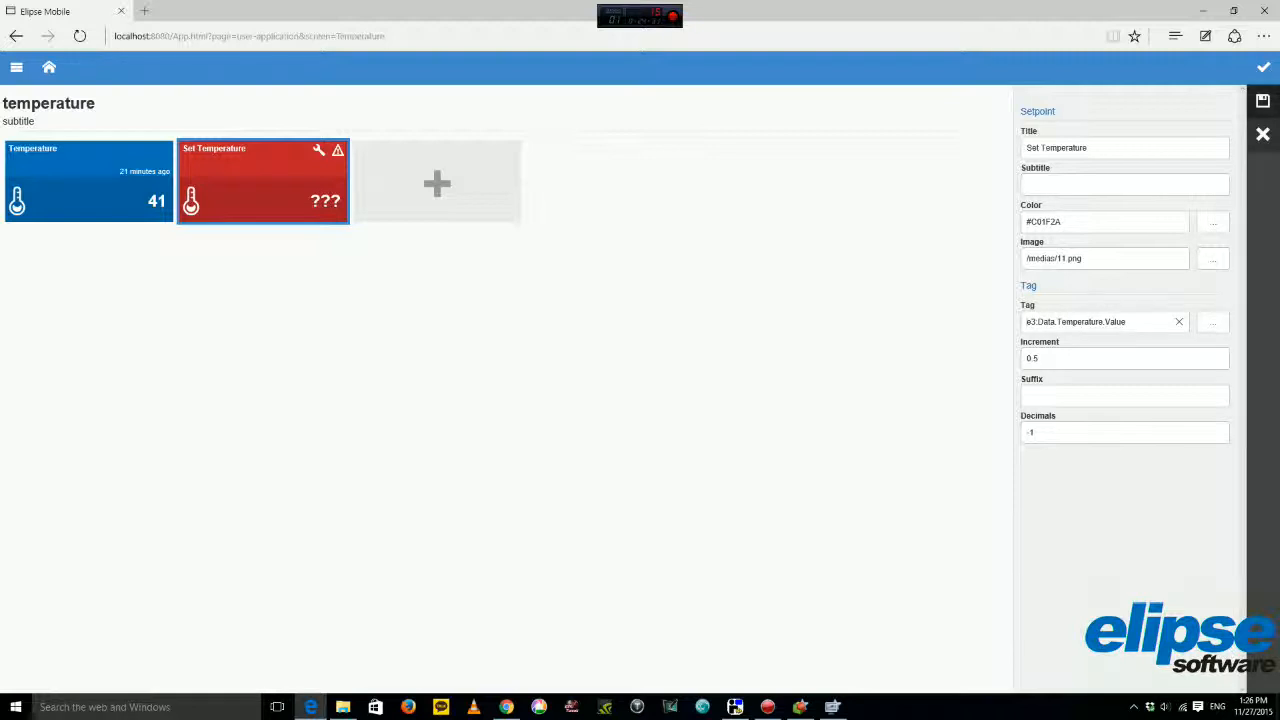
left_click(1263, 101)
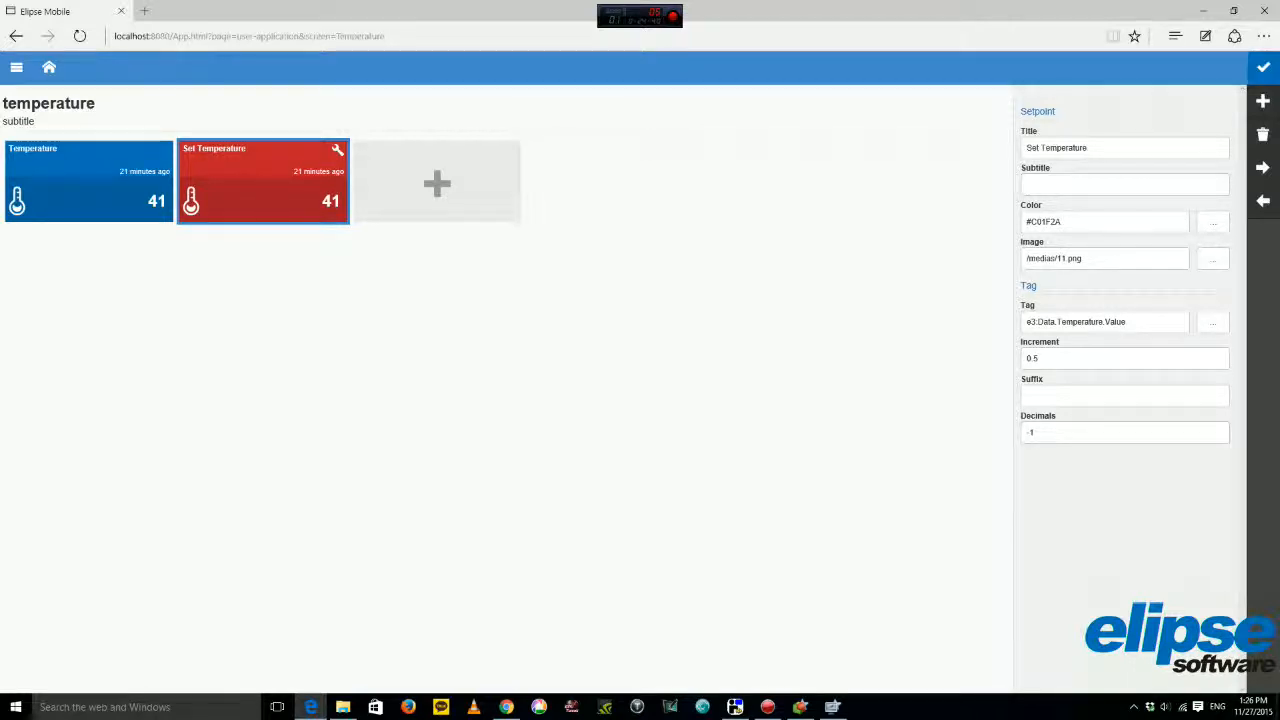
left_click(1263, 67)
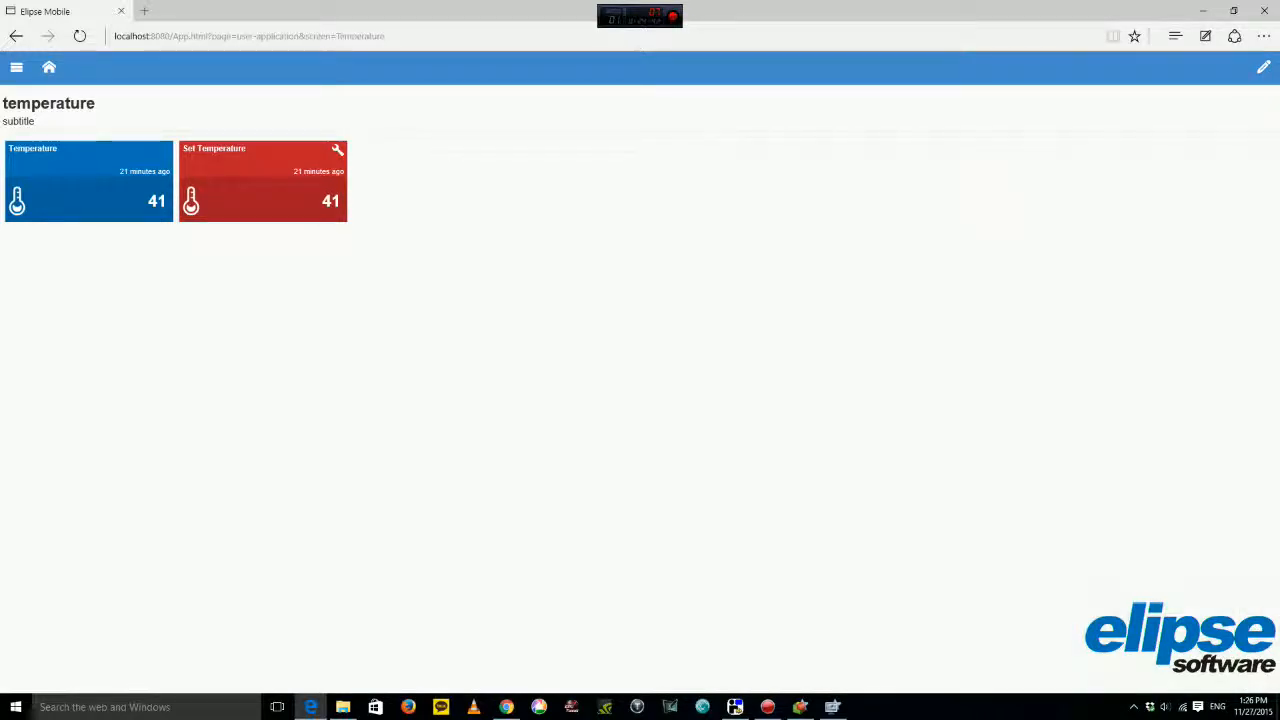
left_click(49, 67)
left_click(49, 214)
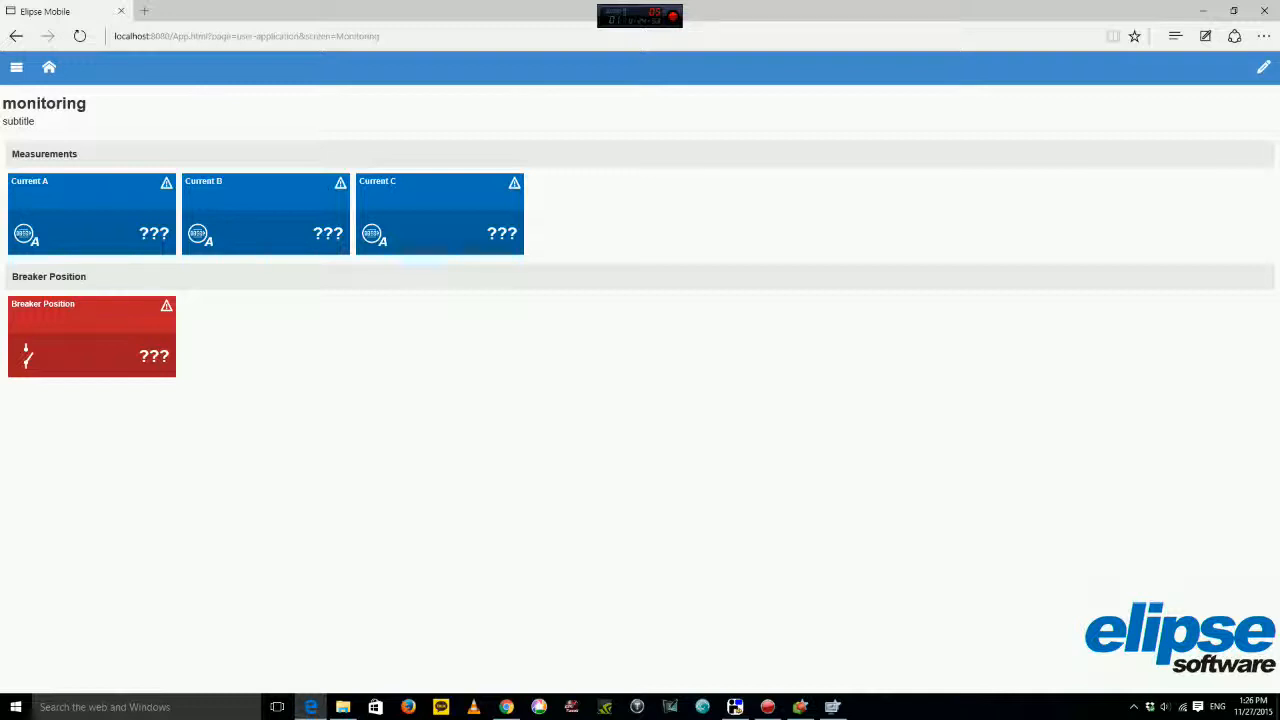
left_click(49, 67)
left_click(48, 336)
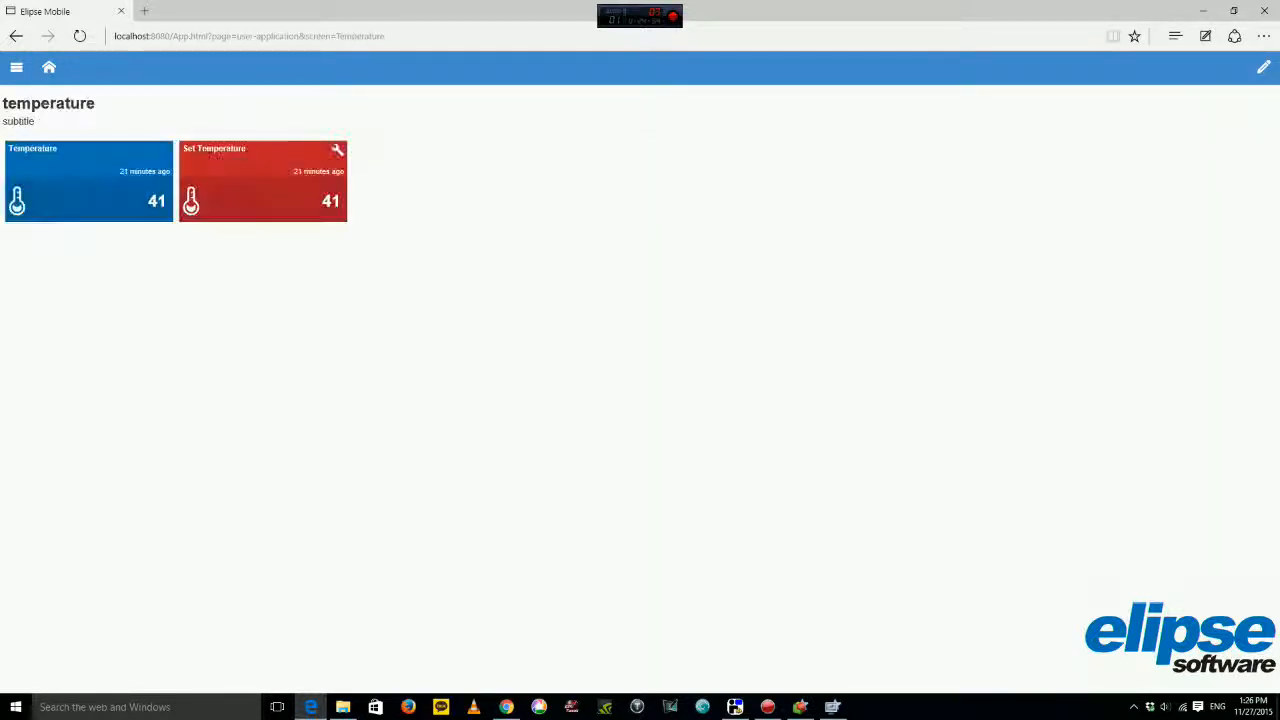
left_click(213, 155)
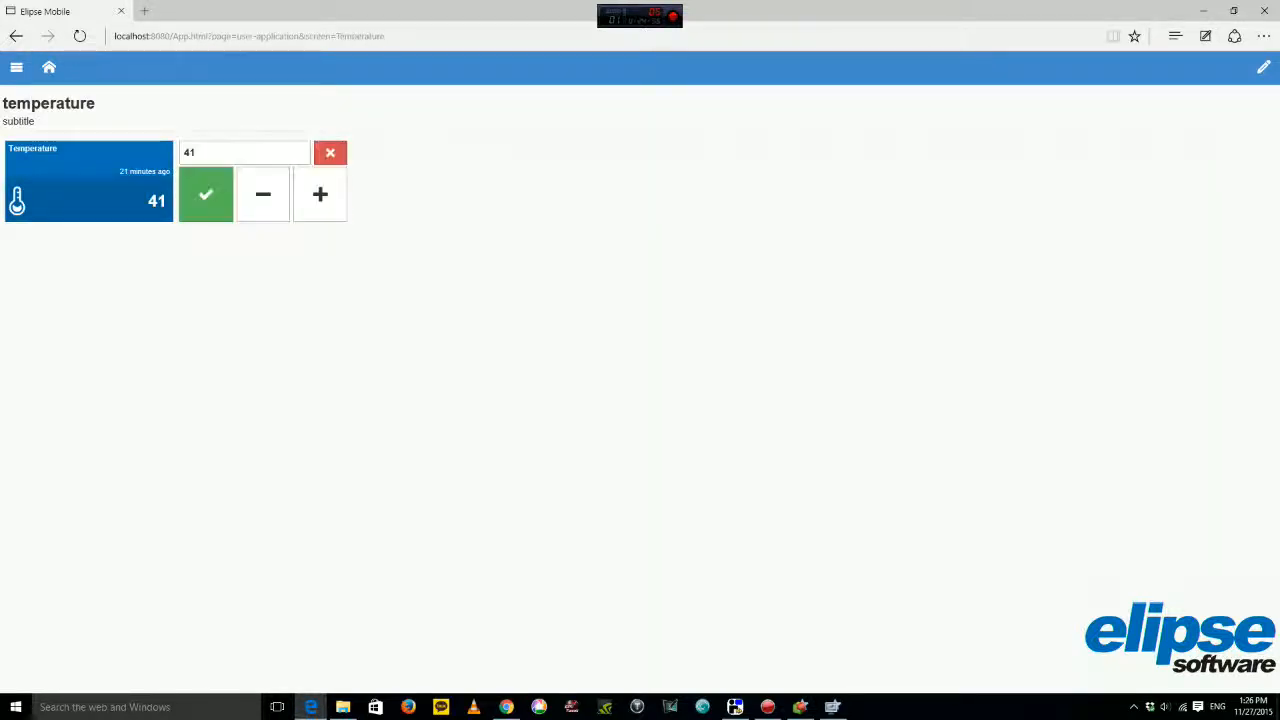
left_click(263, 194)
left_click(263, 194)
left_click(263, 194)
left_click(263, 194)
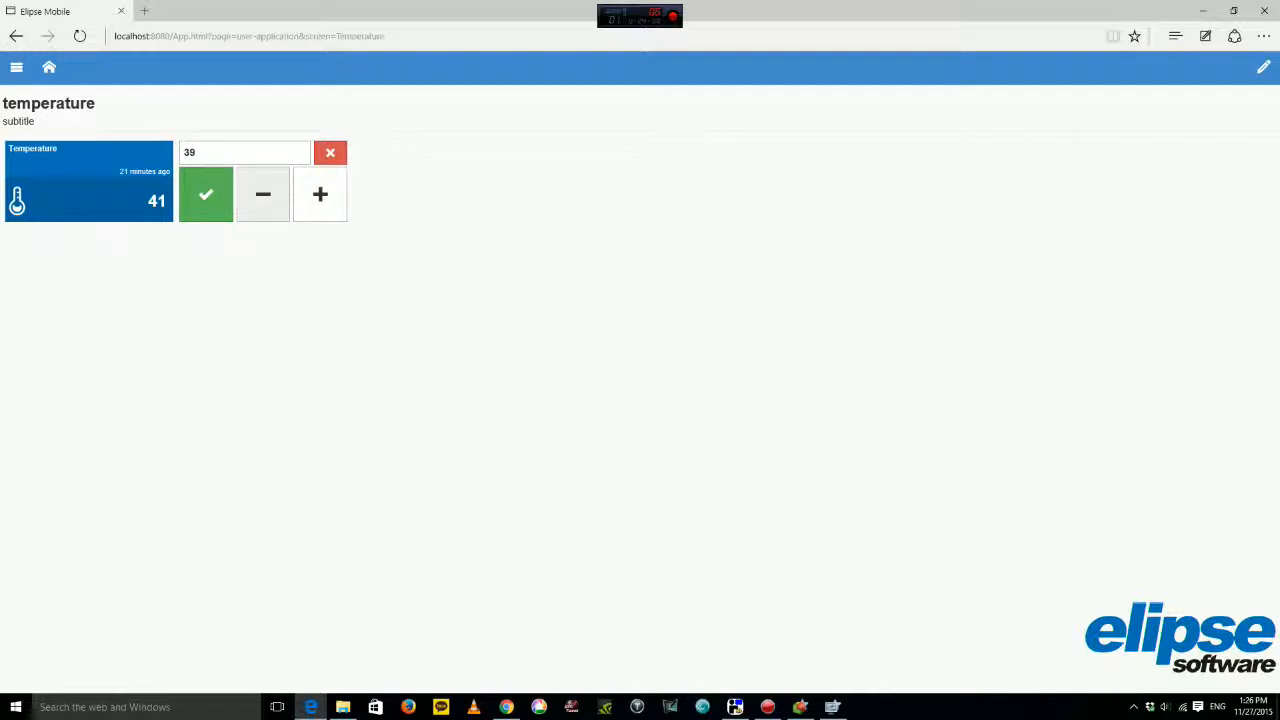
left_click(206, 194)
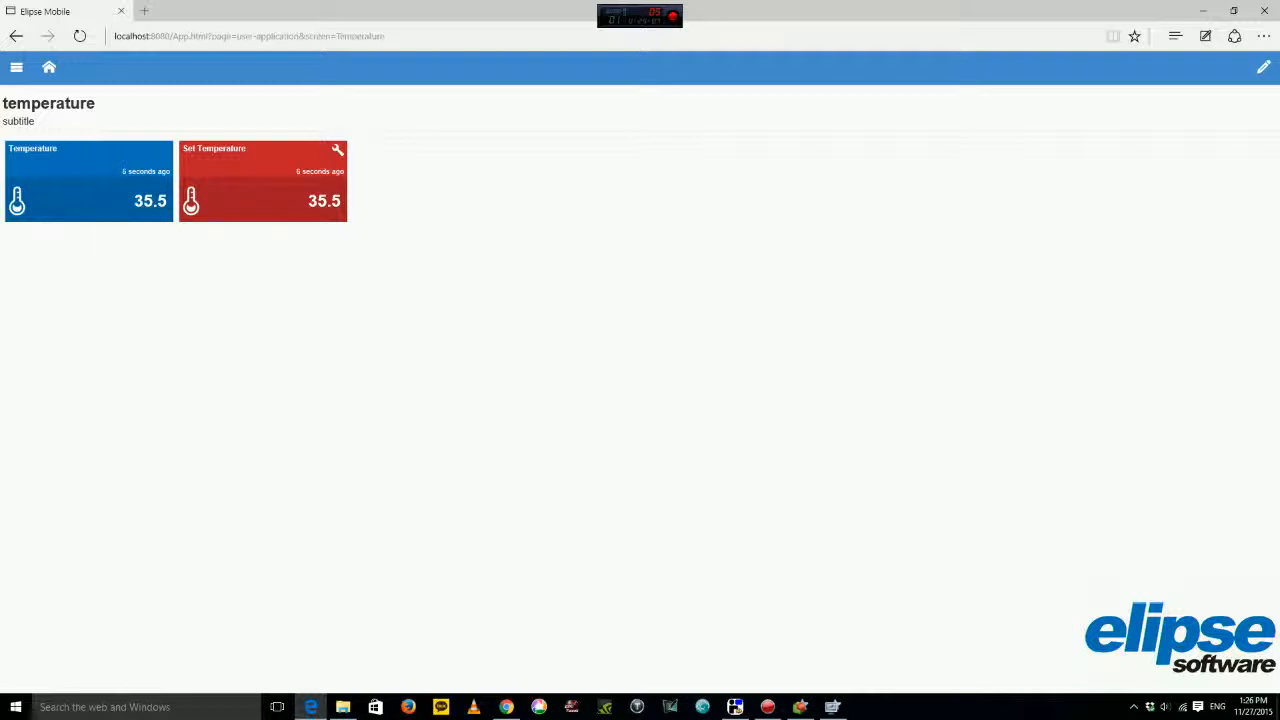
left_click(48, 67)
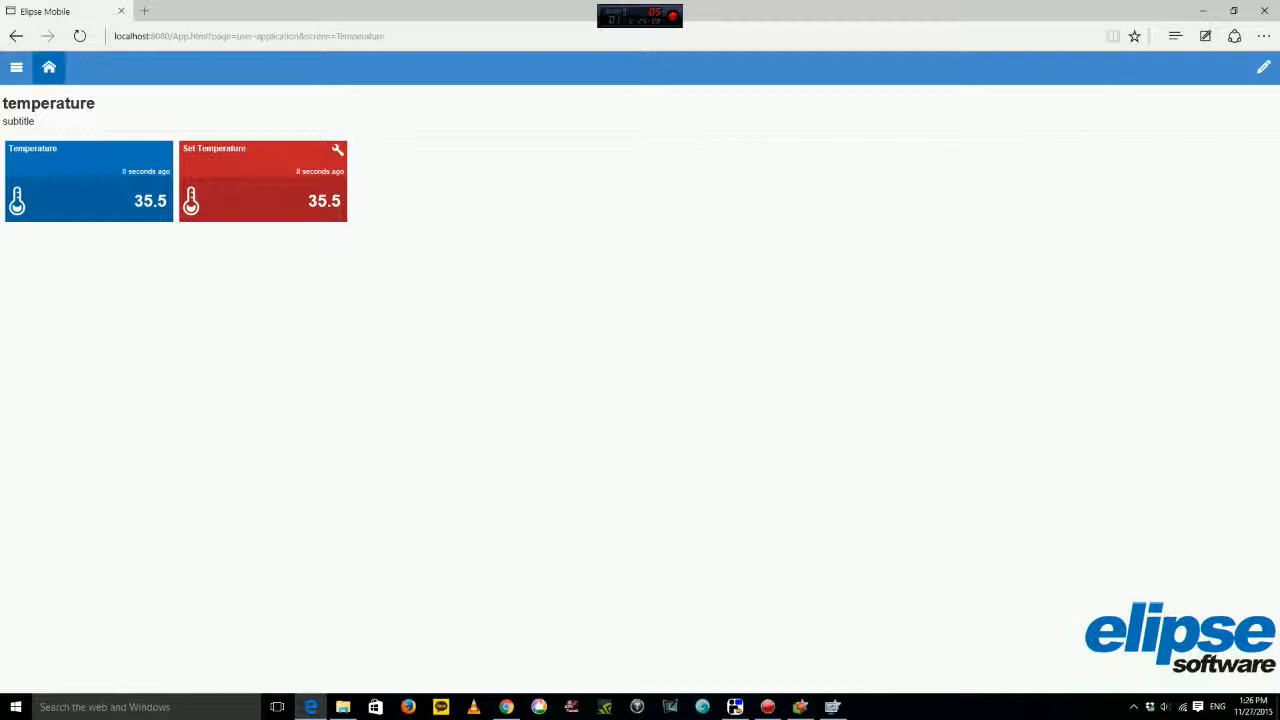
left_click(48, 214)
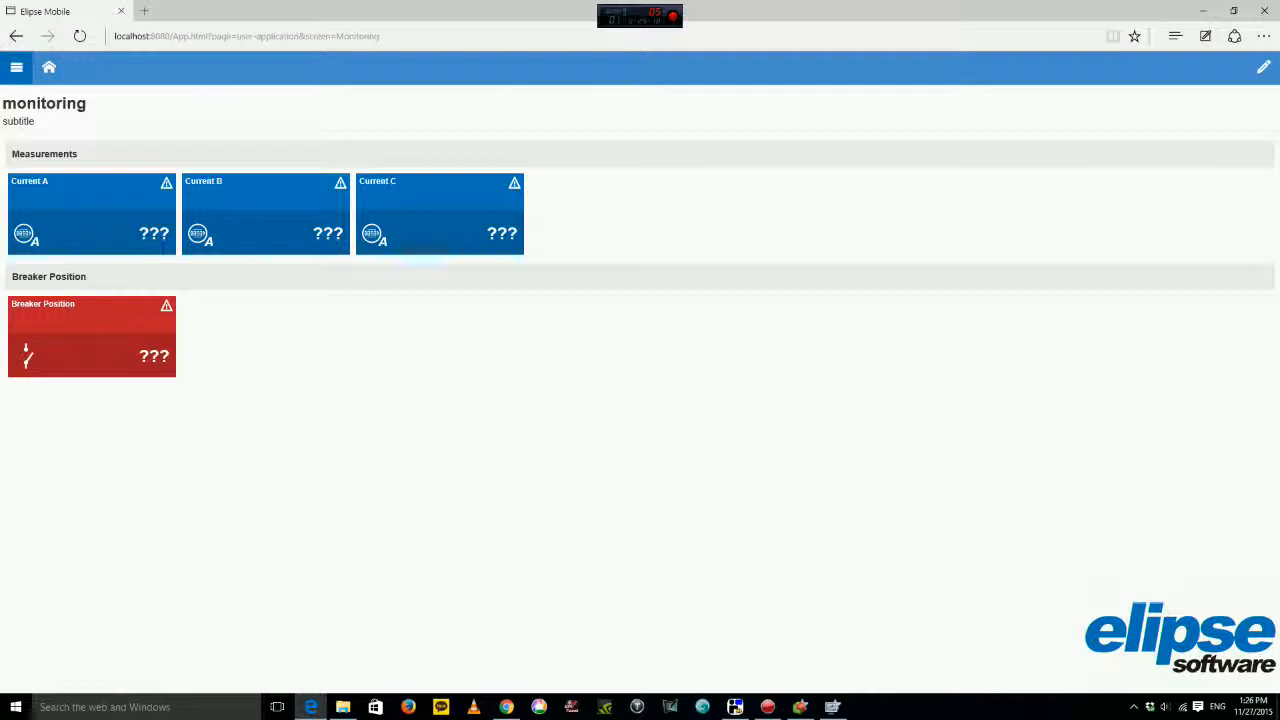
left_click(16, 67)
left_click(49, 67)
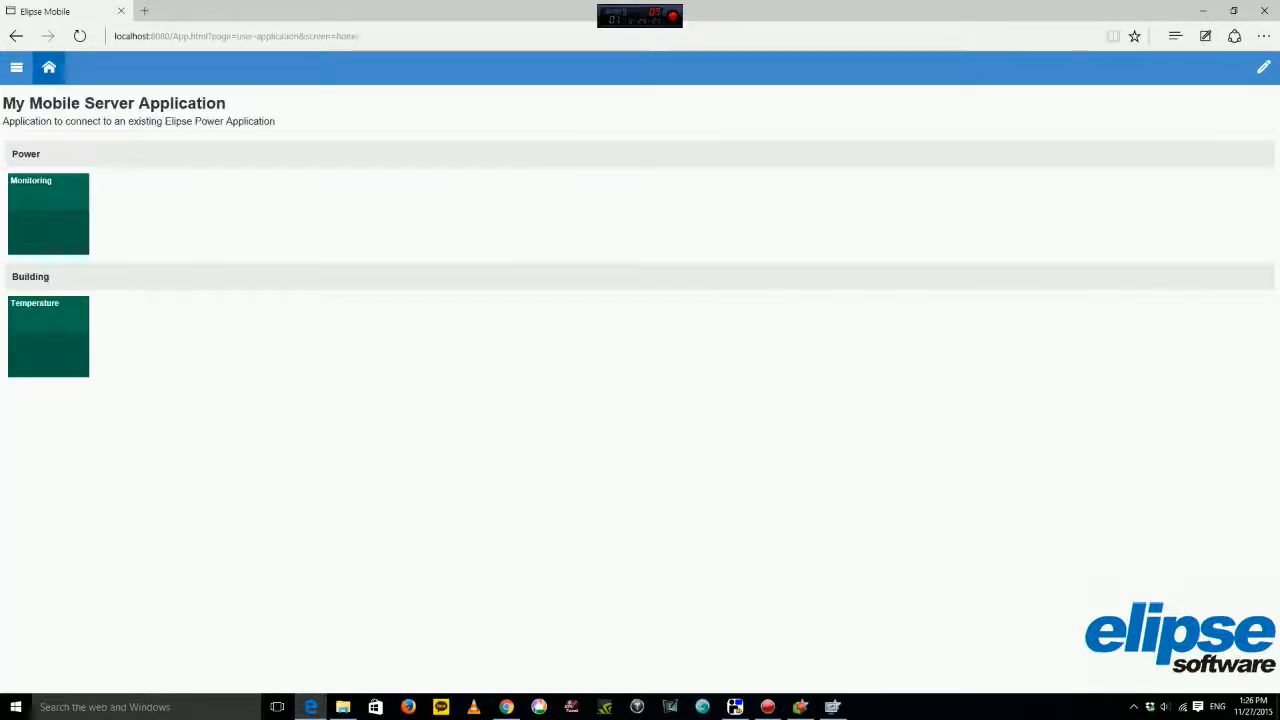
left_click(48, 336)
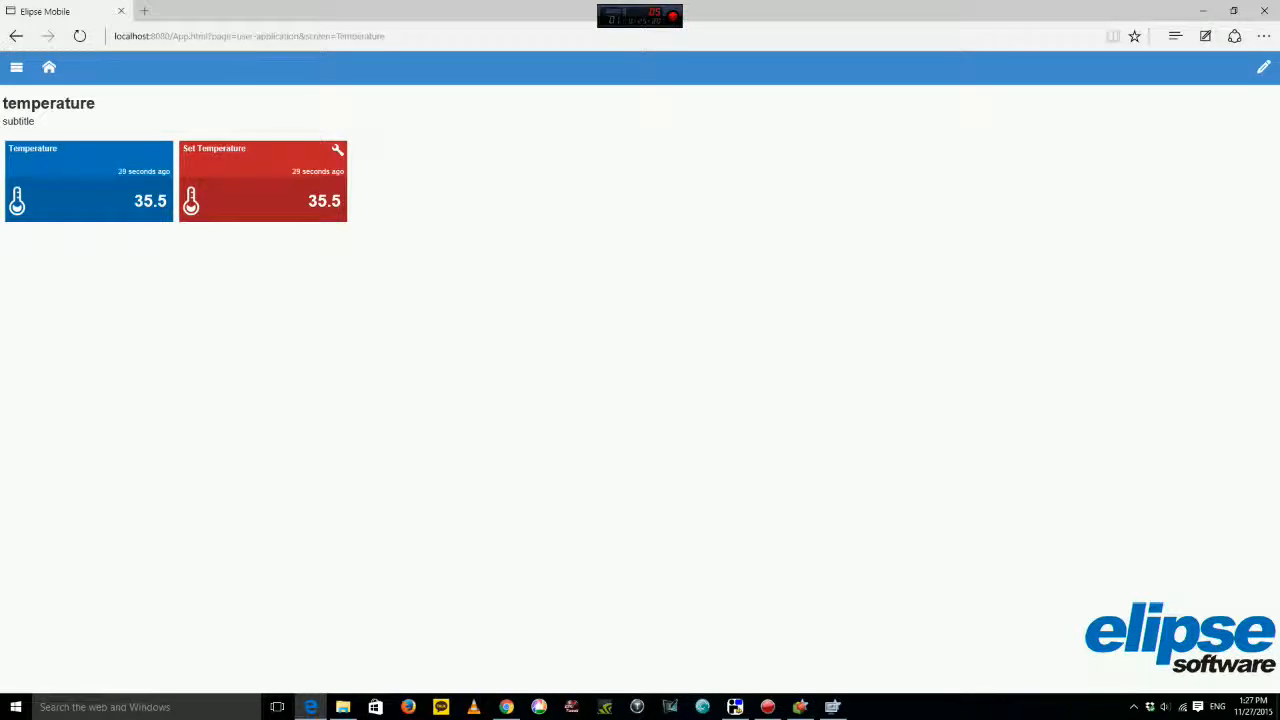
Bring Elipse Power Viewer forward and enter a new temperature setpoint (typed 42) in its Set field.
left_click(832, 707)
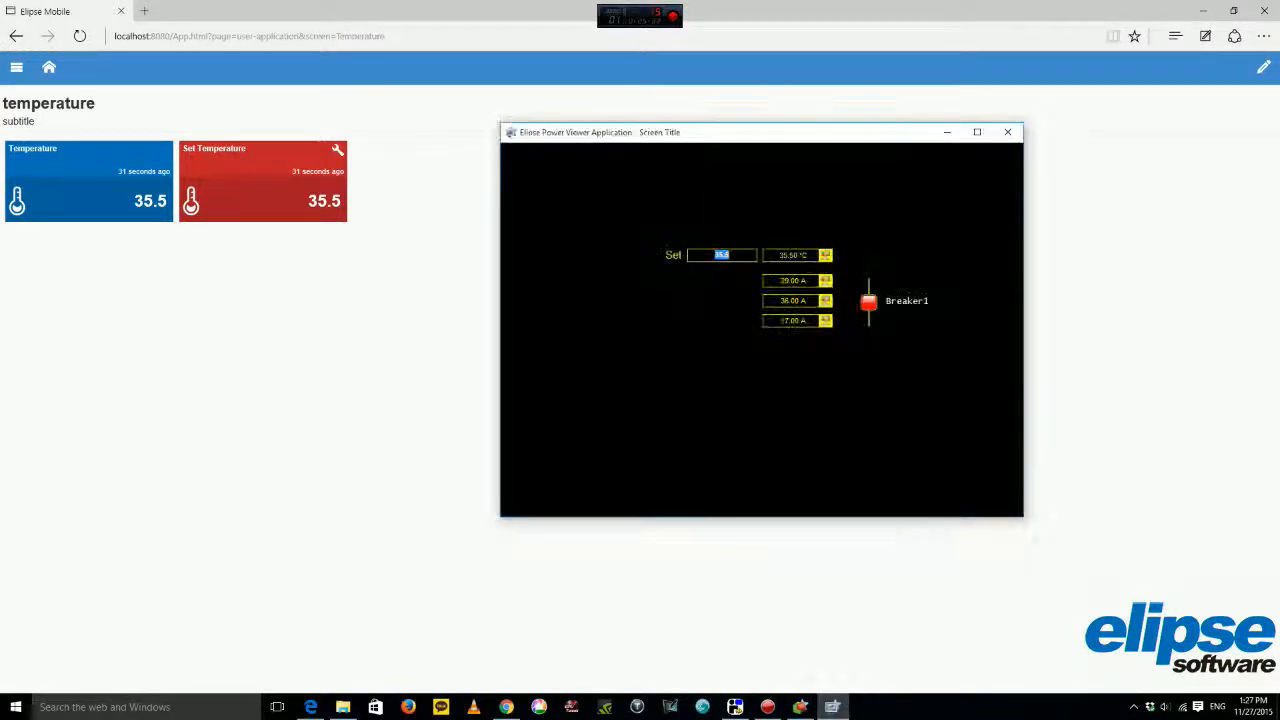
left_click_drag(760, 132, 731, 132)
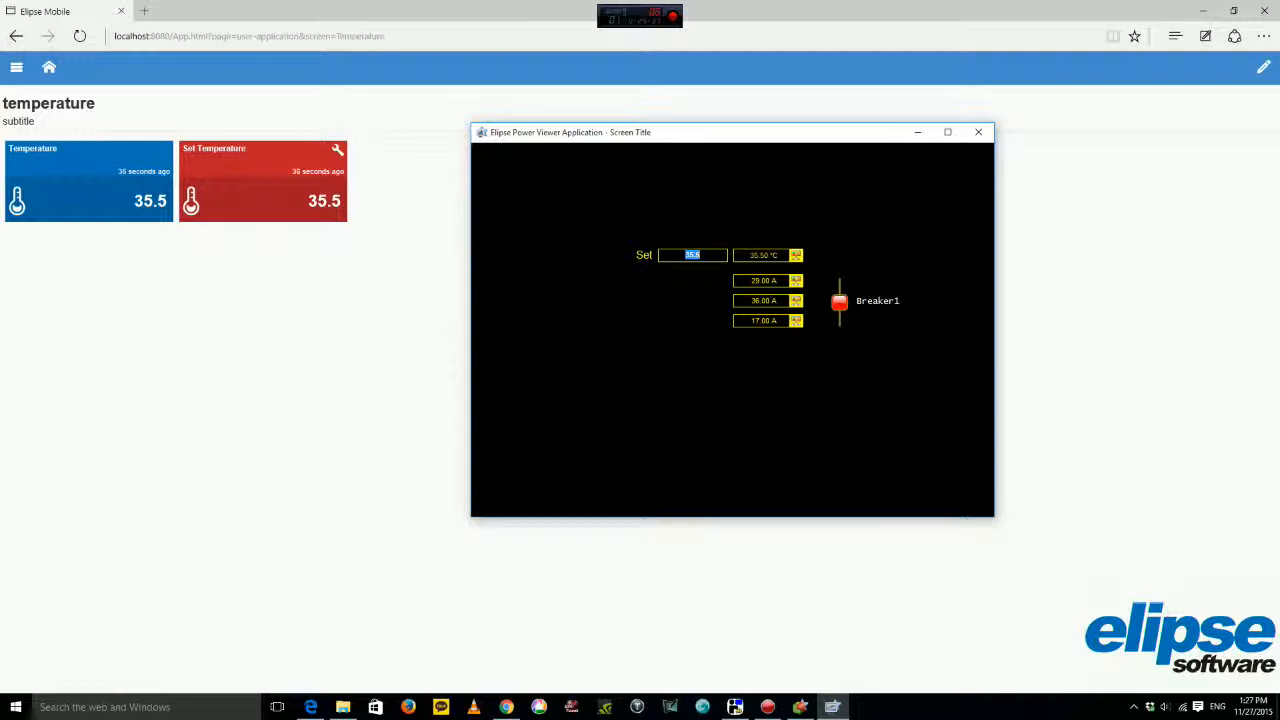
type("42")
Raise the mobile Set Temperature setpoint to 18 and confirm it.
left_click(263, 194)
left_click(320, 194)
left_click(320, 194)
left_click(320, 194)
left_click(320, 194)
left_click(320, 194)
left_click(320, 194)
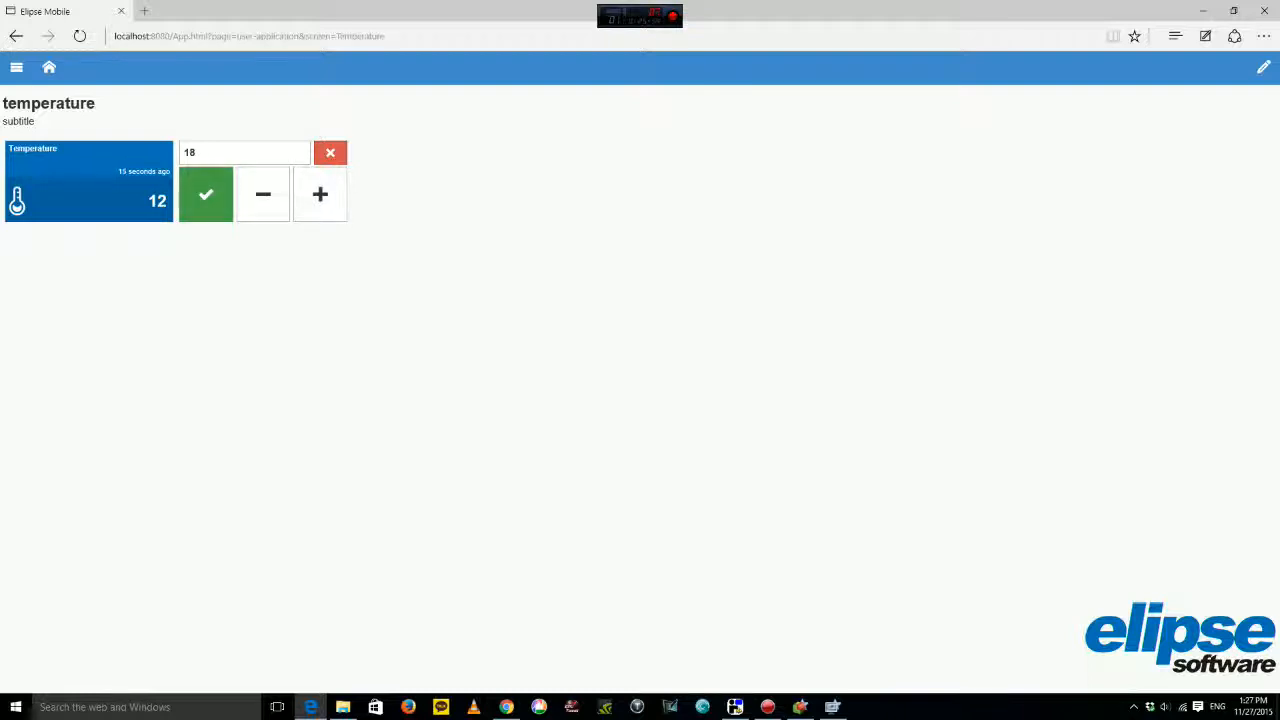
left_click(206, 194)
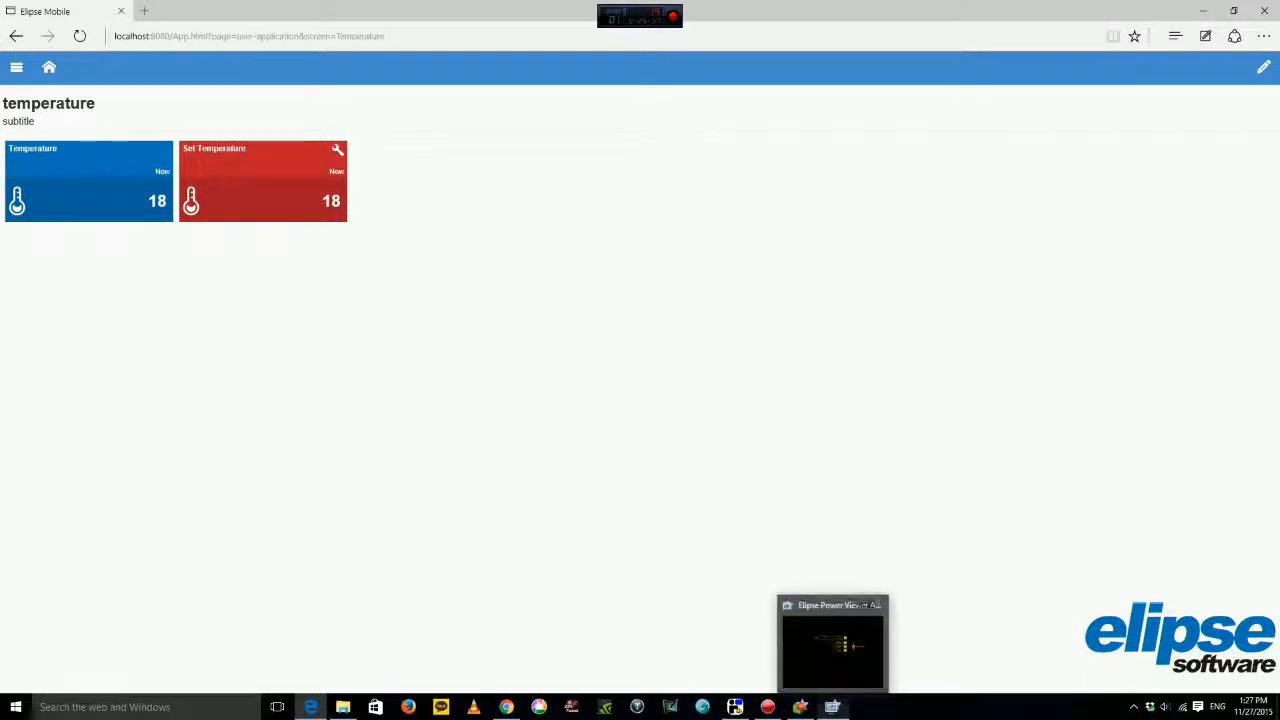
Check the 18 setpoint in Power Viewer, then return to the mobile home page.
left_click(832, 707)
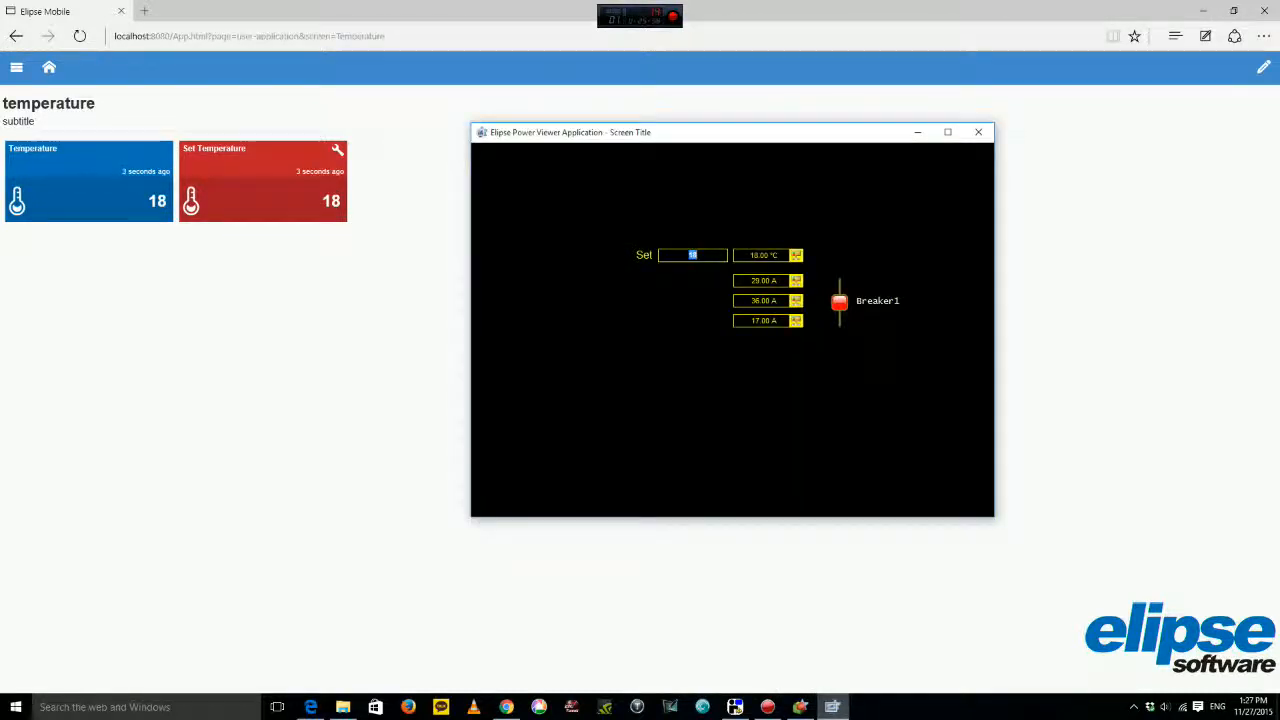
left_click_drag(702, 141, 751, 119)
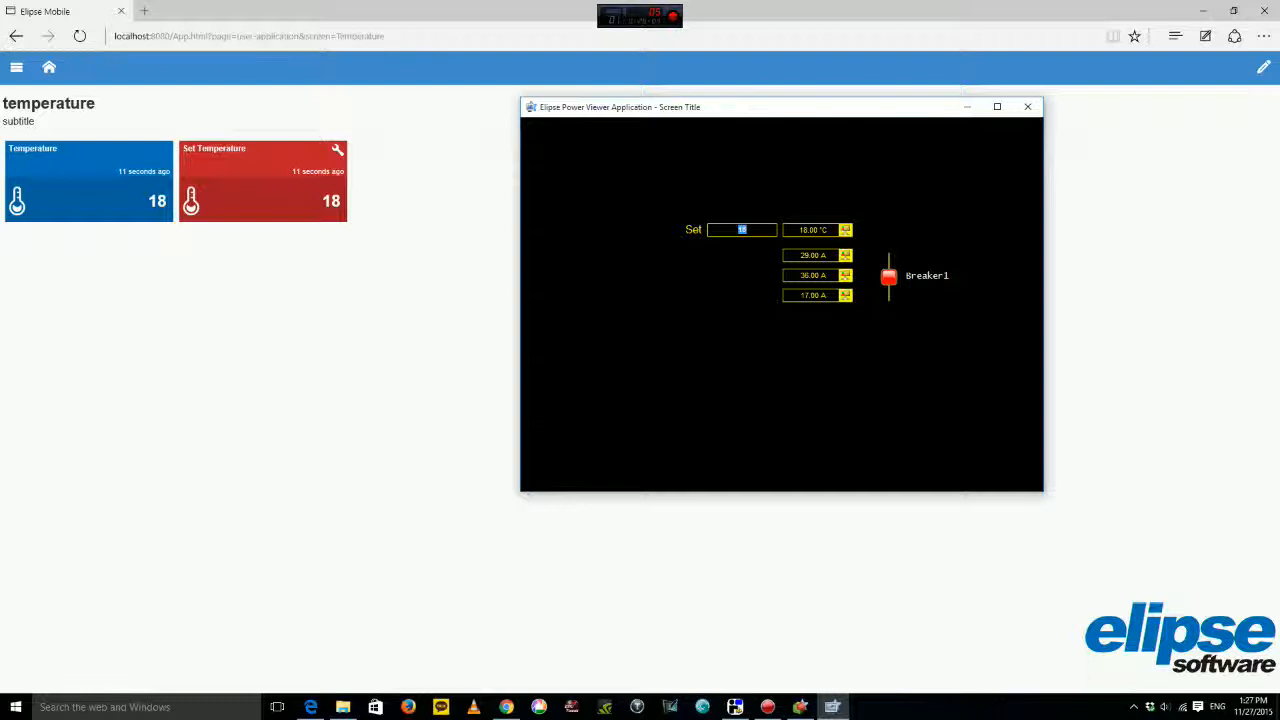
left_click_drag(843, 107, 780, 167)
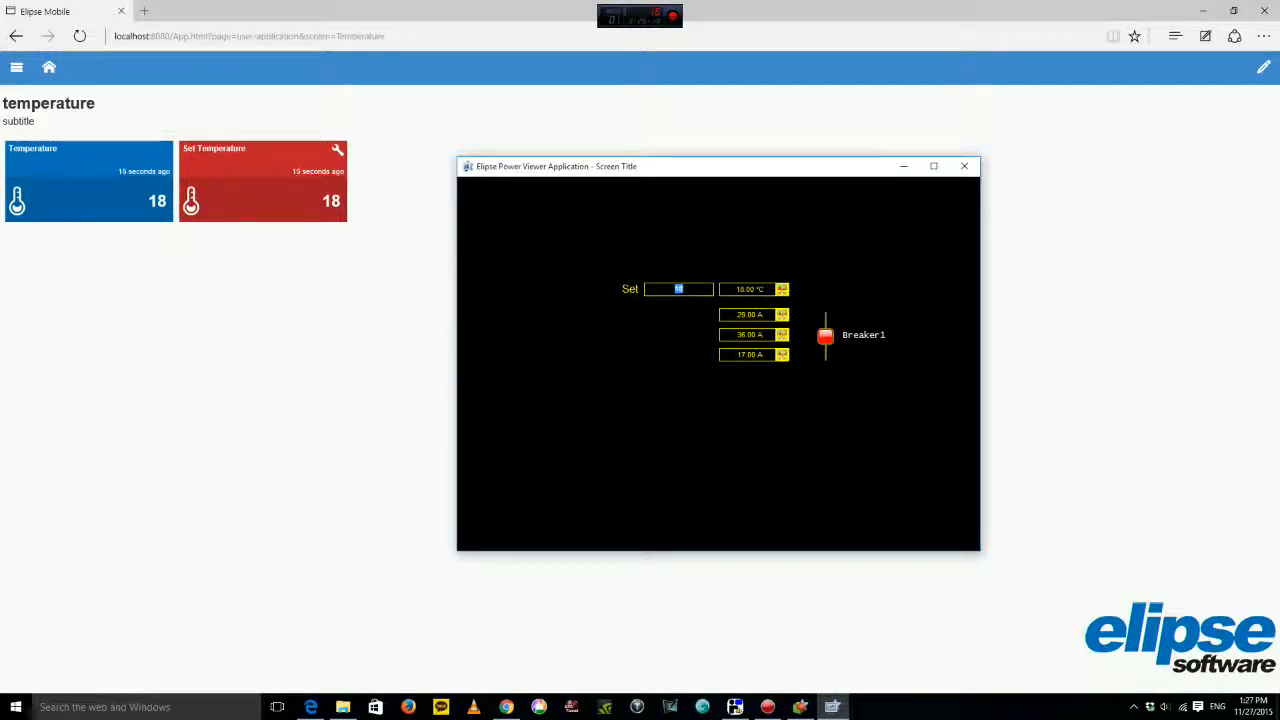
left_click_drag(824, 174, 851, 166)
mouse_move(589, 164)
left_mouse_down()
mouse_move(537, 147)
mouse_move(601, 169)
left_mouse_up()
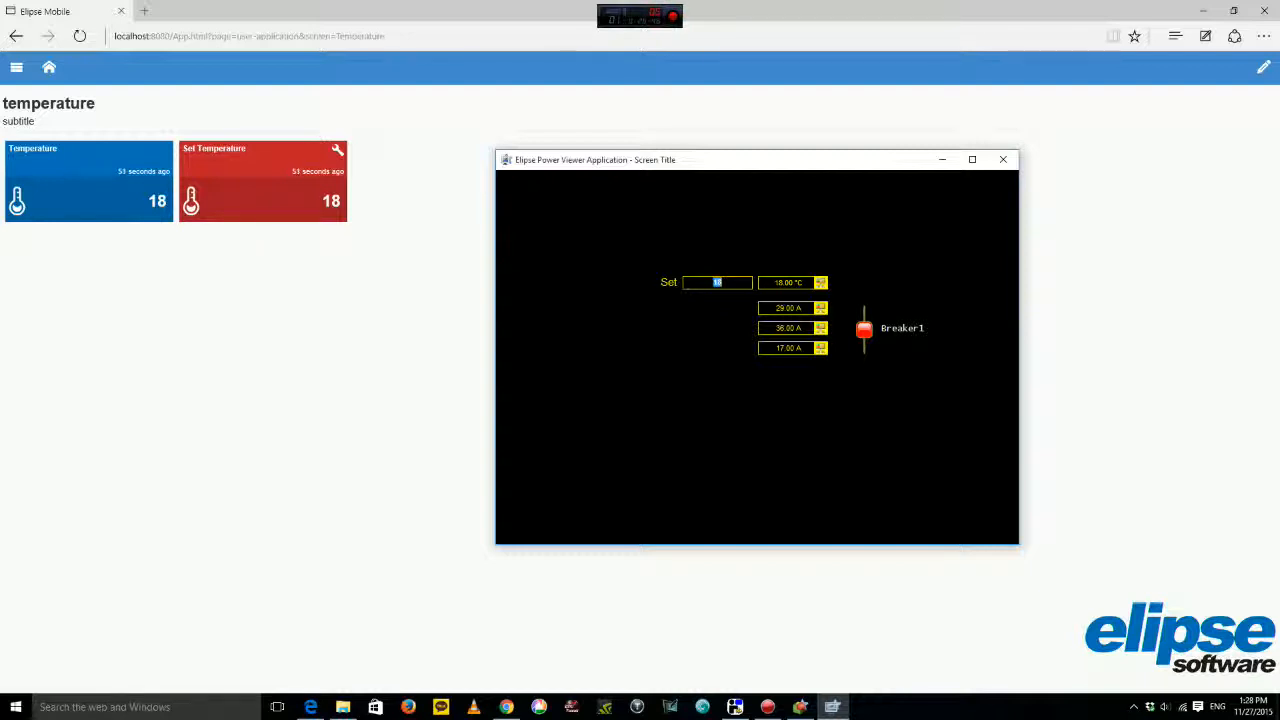
left_click(48, 67)
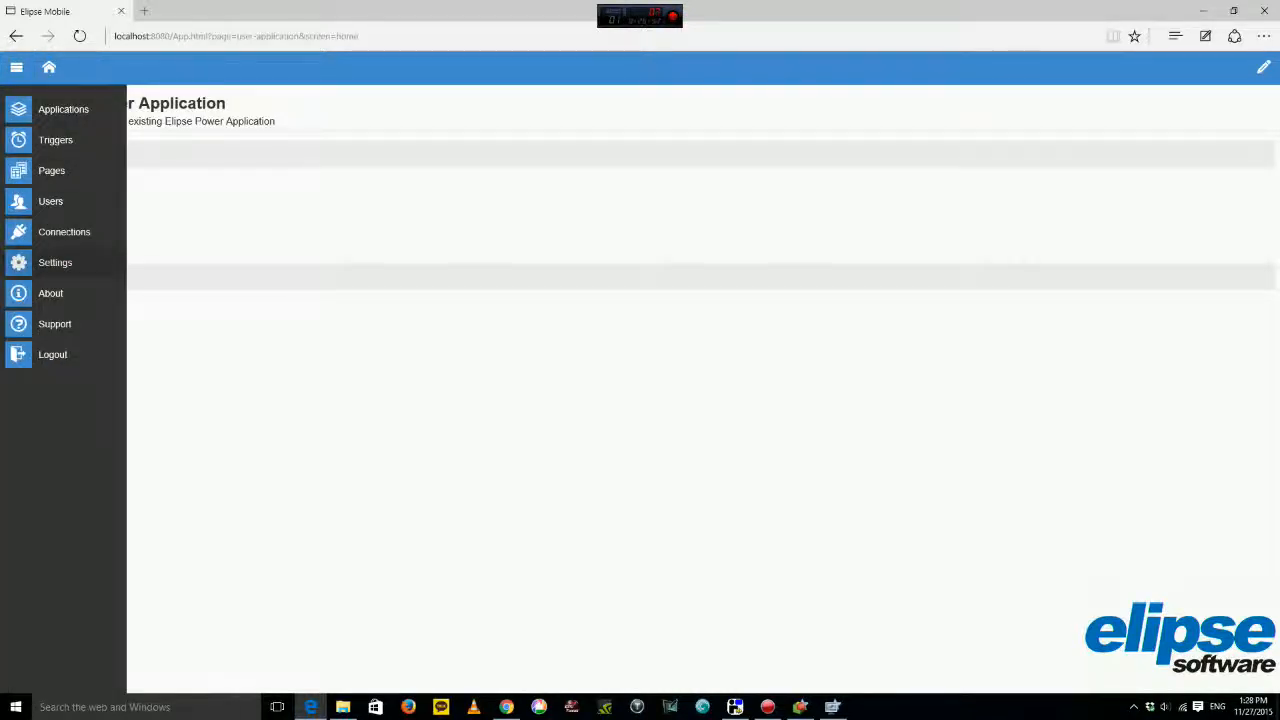
Run the Demo application from the Applications list and open its home screen.
left_click(60, 109)
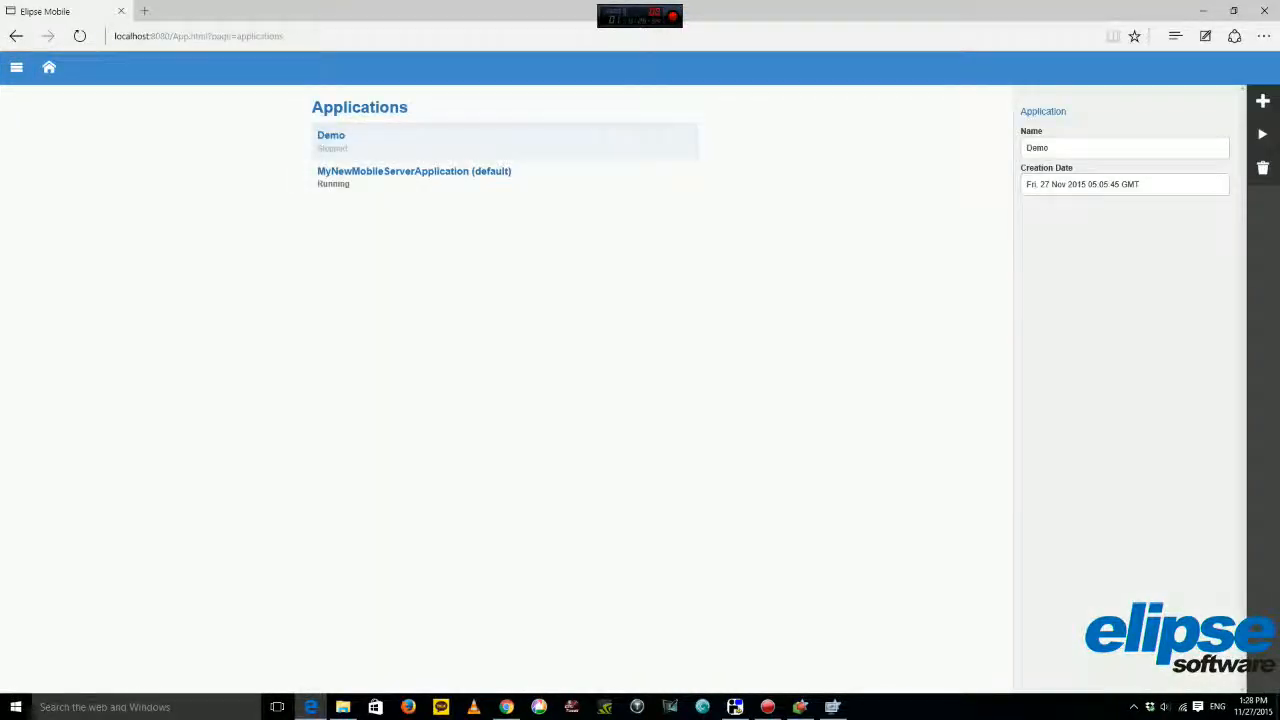
left_click(1262, 134)
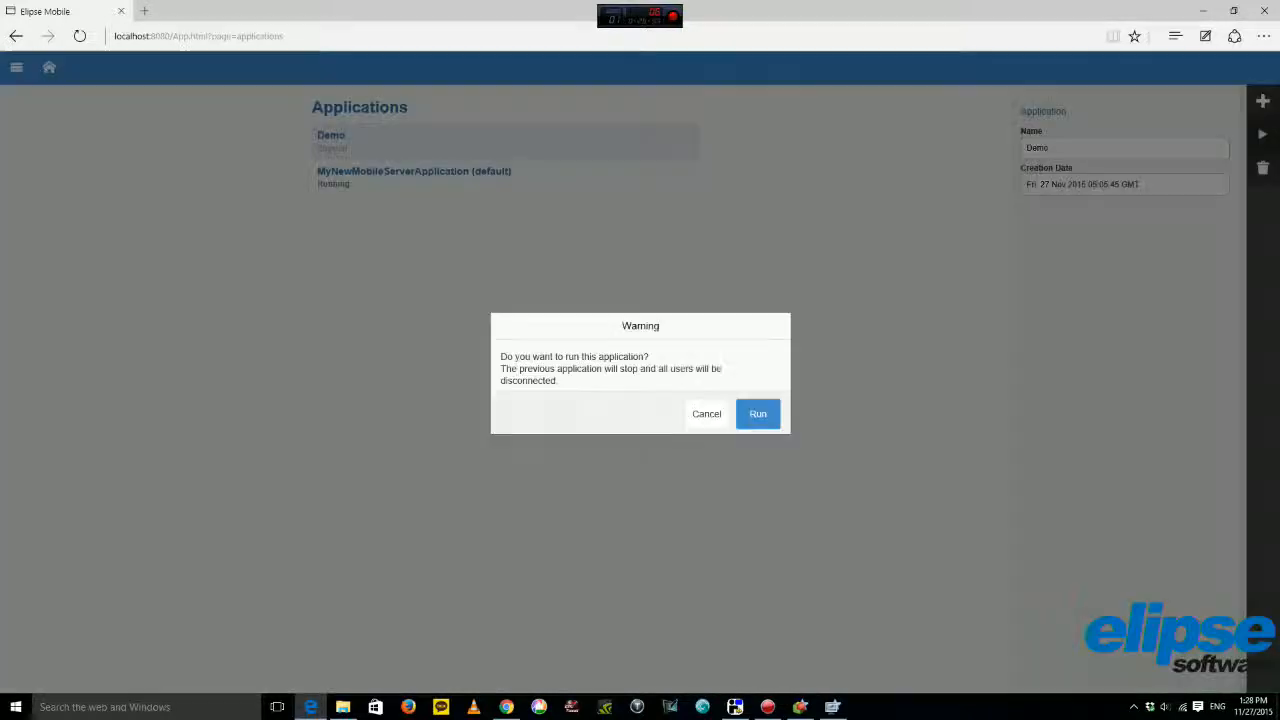
left_click(758, 413)
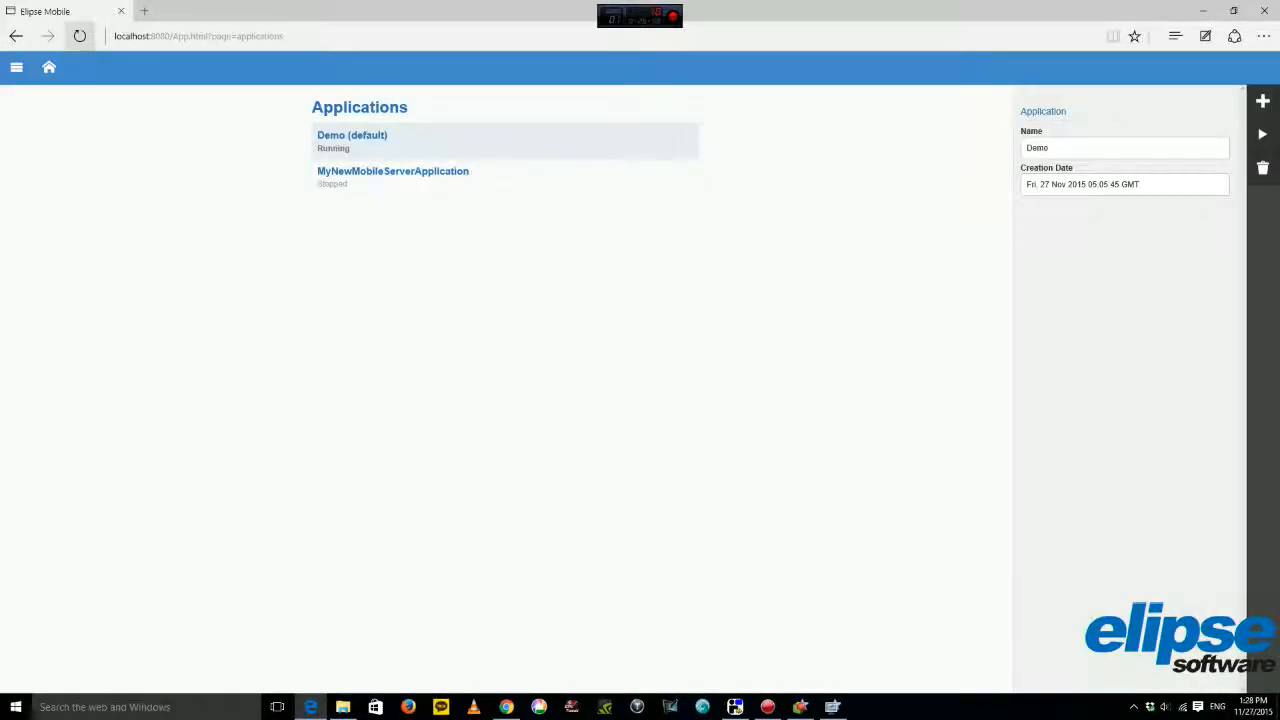
left_click(49, 67)
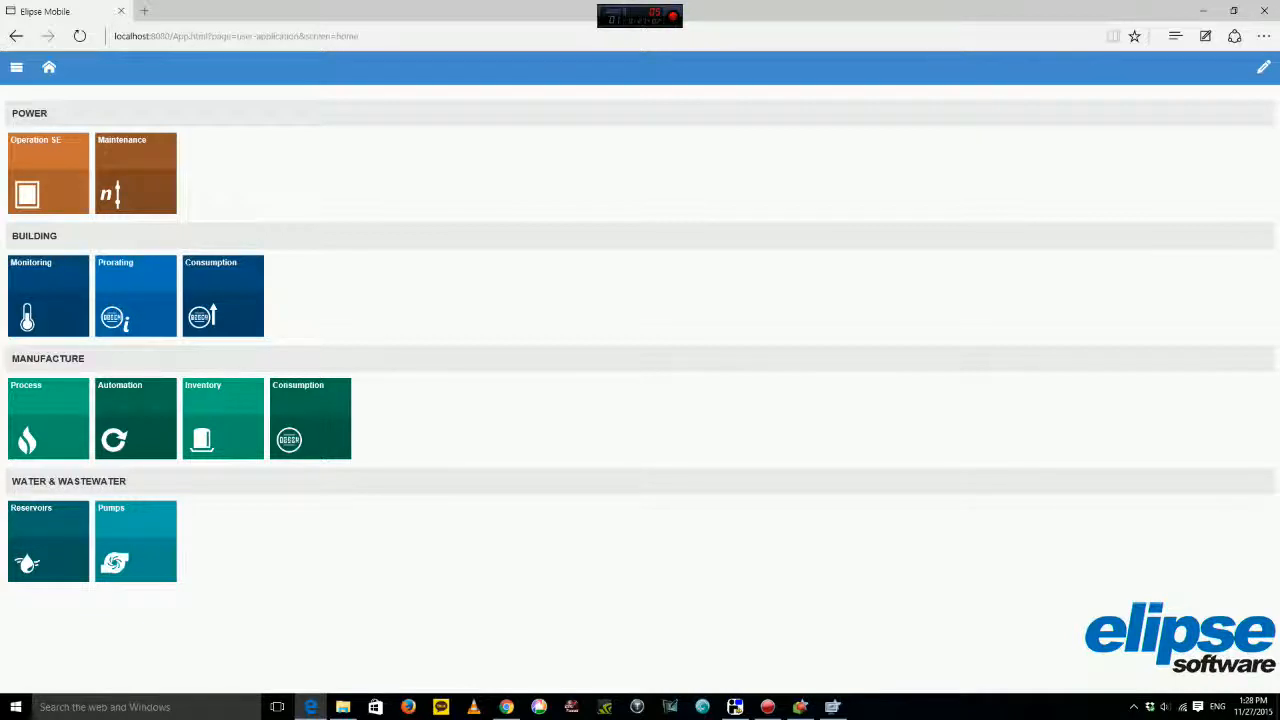
Open the building Monitoring page and raise the Temperature setpoint to 3.5 °C.
left_click(48, 296)
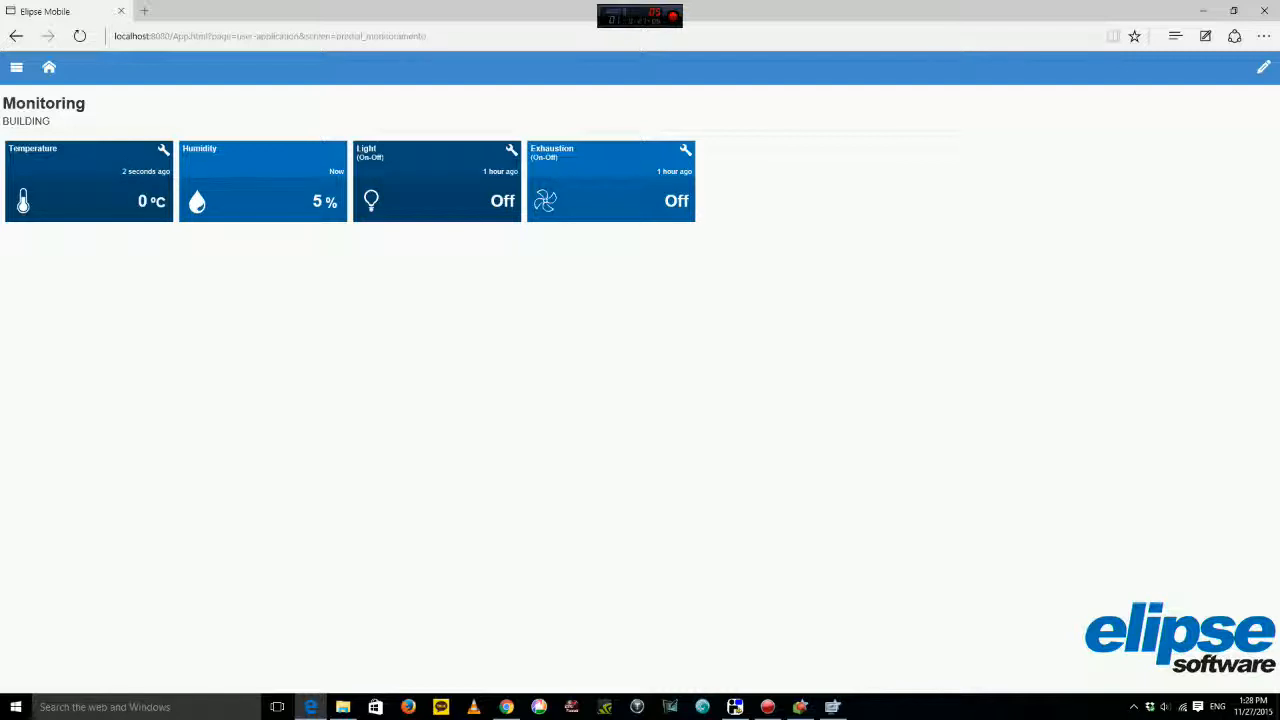
left_click(148, 194)
left_click(147, 195)
left_click(147, 195)
left_click(147, 195)
left_click(147, 195)
left_click(147, 195)
left_click(147, 195)
left_click(147, 195)
left_click(32, 194)
In edit mode, review the Light, Humidity, Temperature and Exhaustion tile settings, then go home.
left_click(1263, 67)
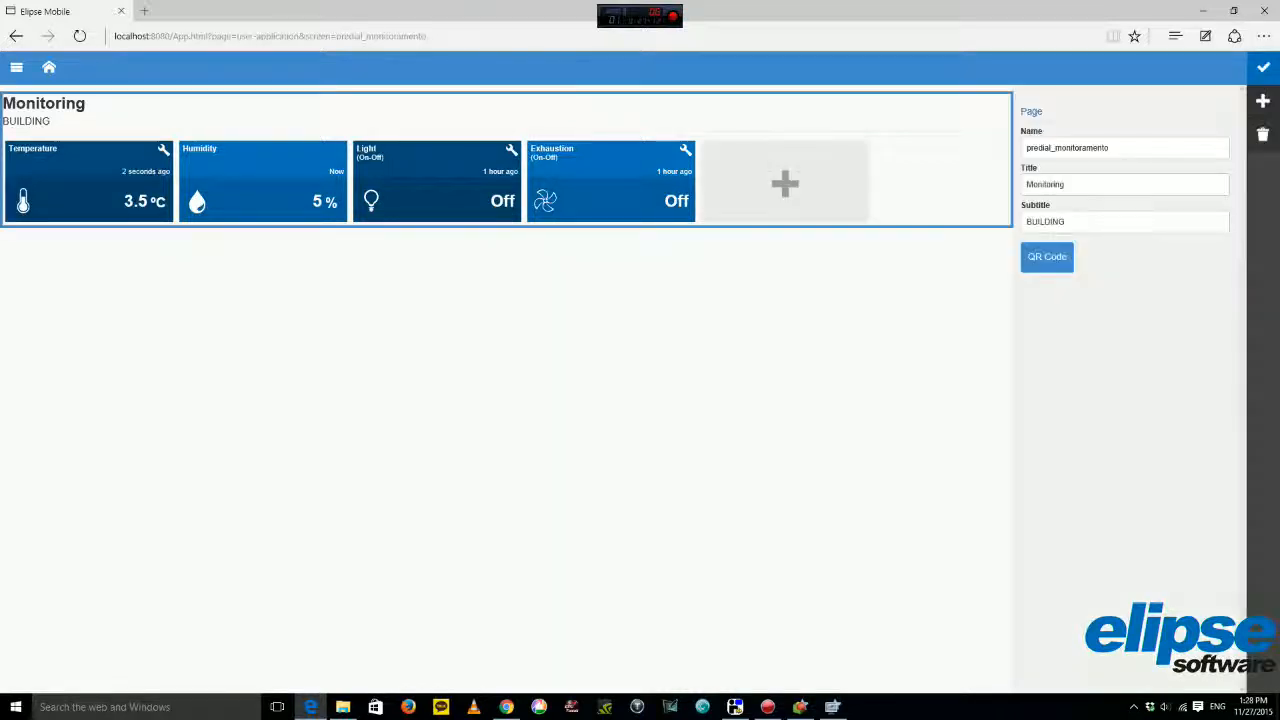
left_click(437, 182)
left_click(264, 182)
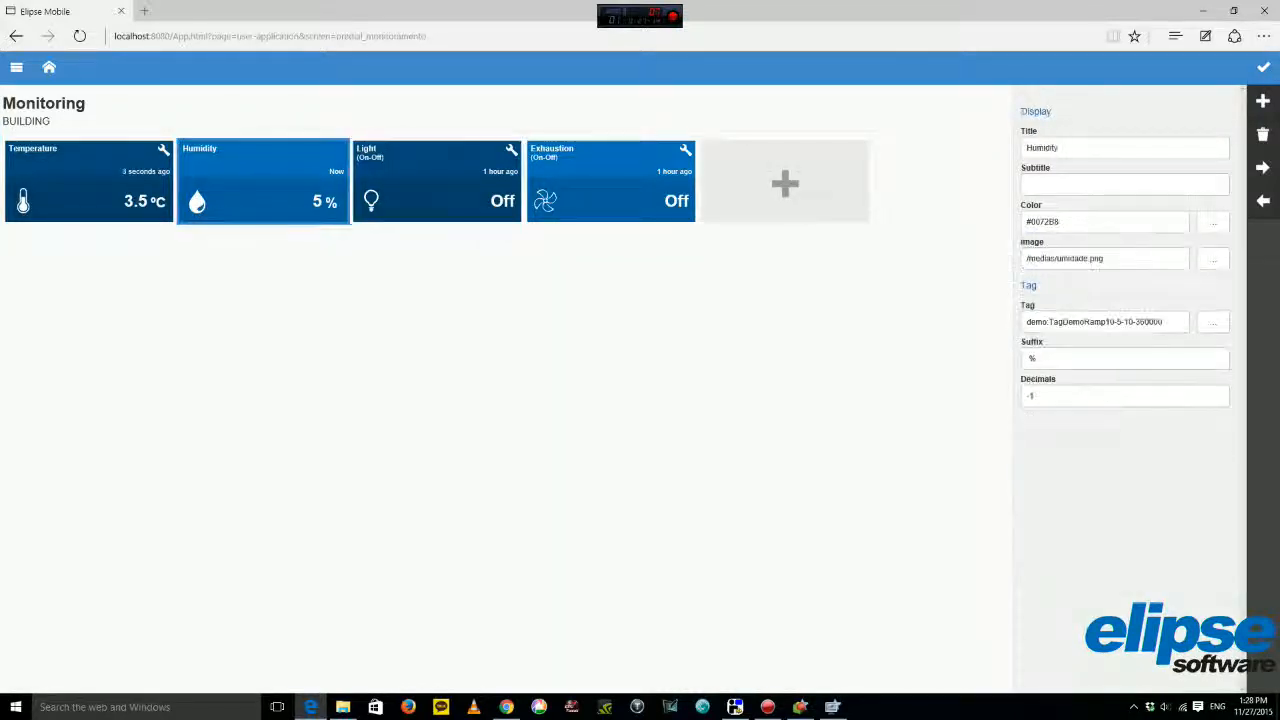
left_click(89, 182)
left_click(264, 182)
left_click(437, 182)
left_click(611, 182)
left_click(437, 182)
left_click(264, 182)
left_click(89, 182)
left_click(264, 182)
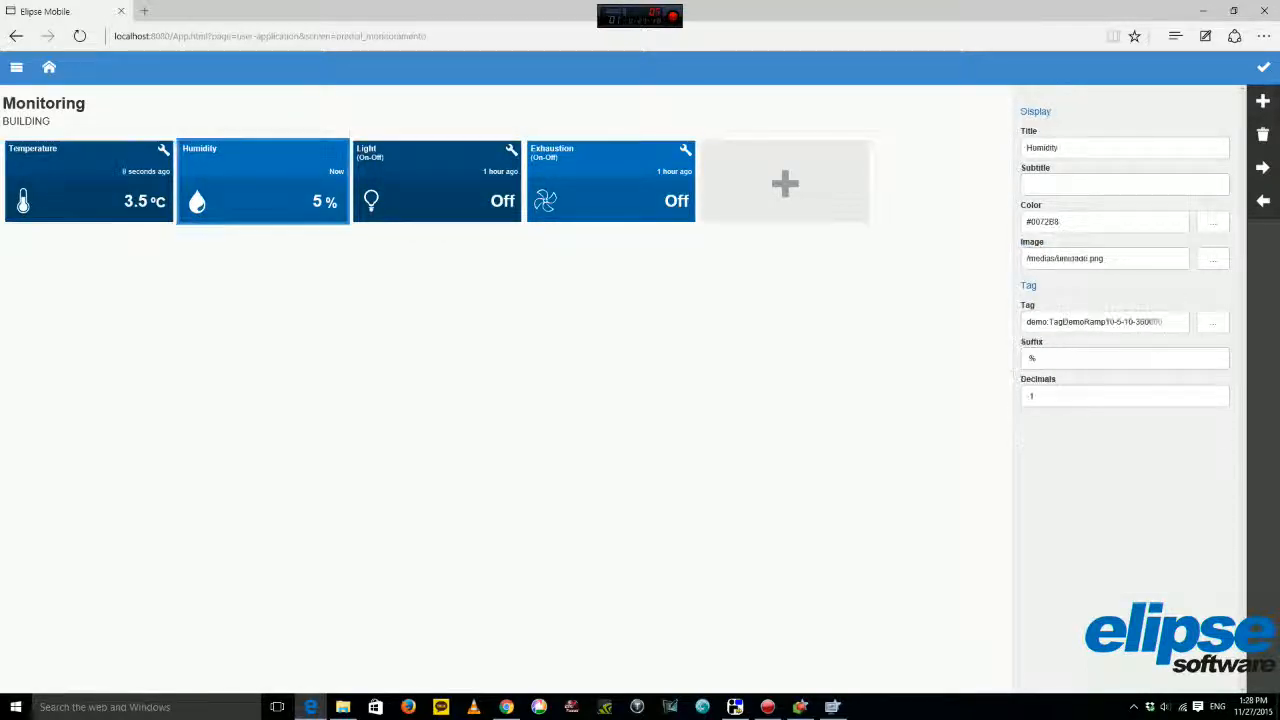
left_click(1263, 67)
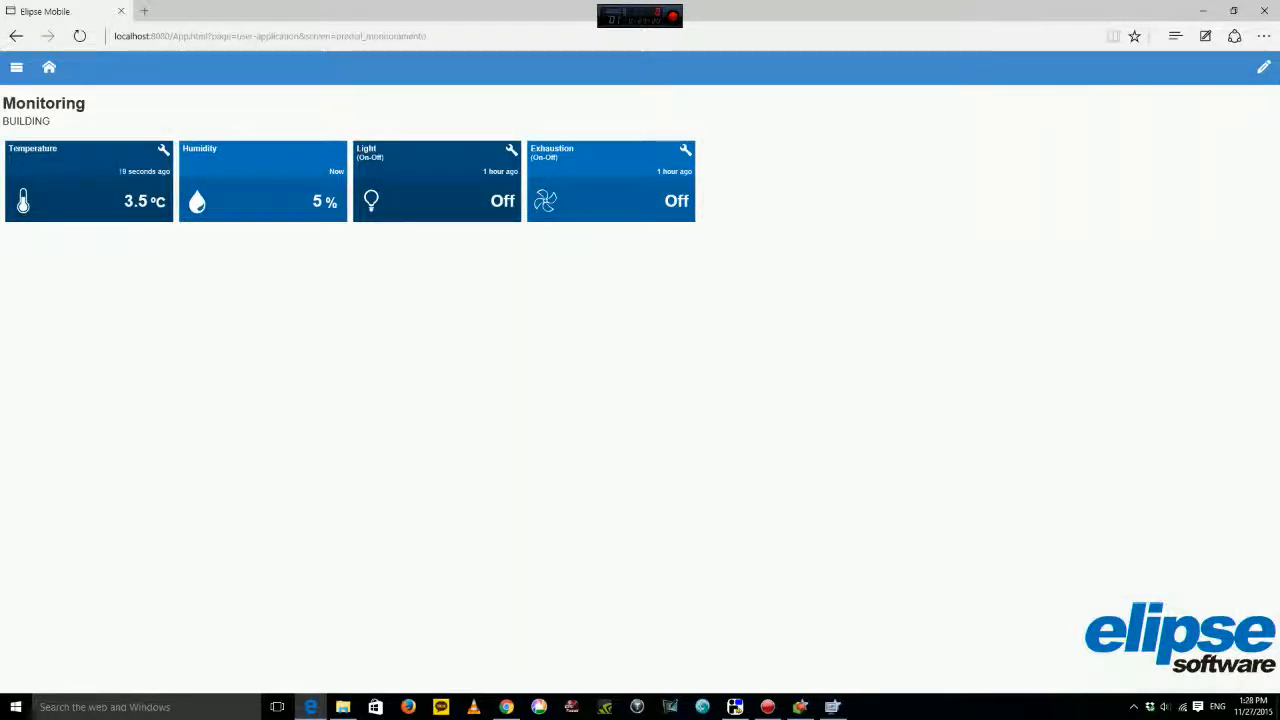
left_click(49, 67)
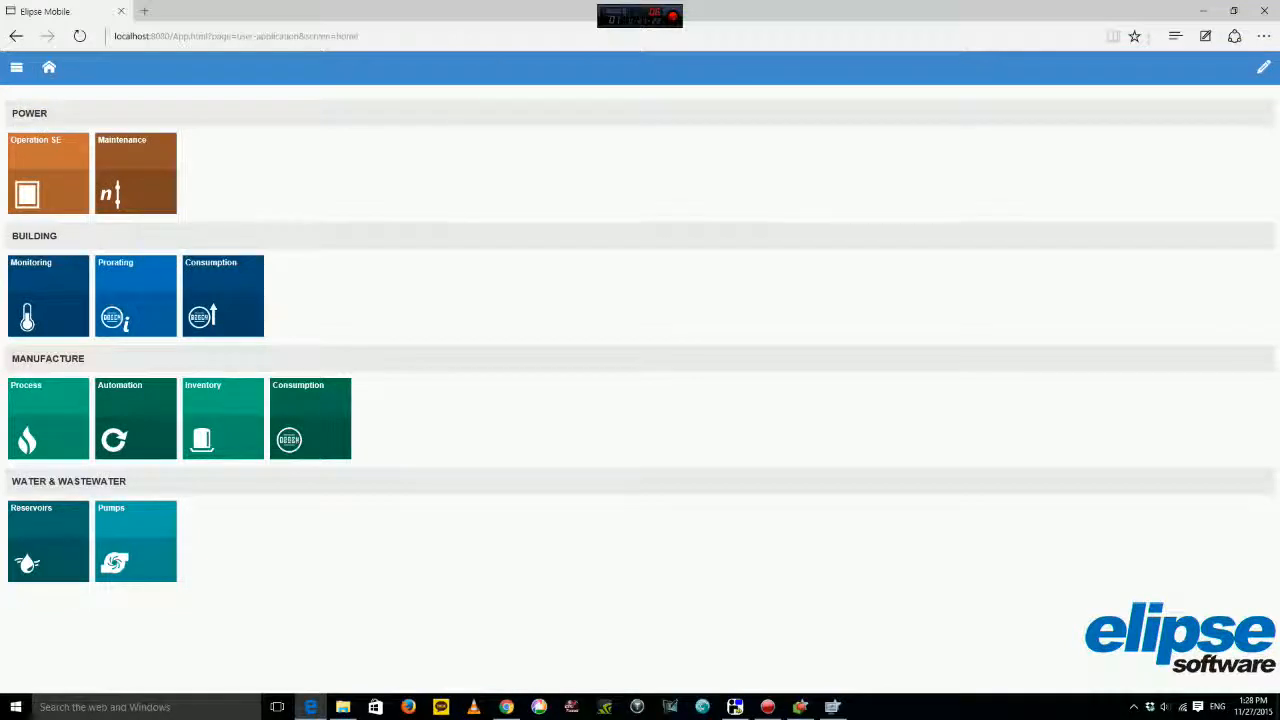